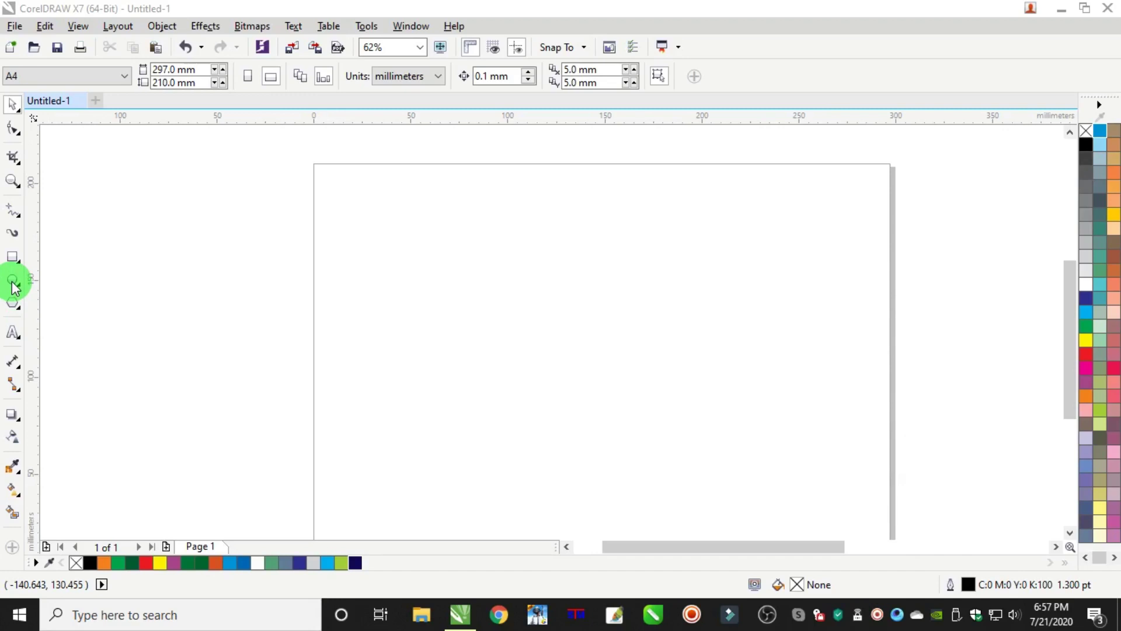
Step: Draw a yellow circle about 107.5 mm in diameter, without an outline, near the middle of the page
{"action": "left_click", "coordinate": [12, 281]}
{"action": "left_click_drag", "start_coordinate": [508, 245], "coordinate": [697, 455]}
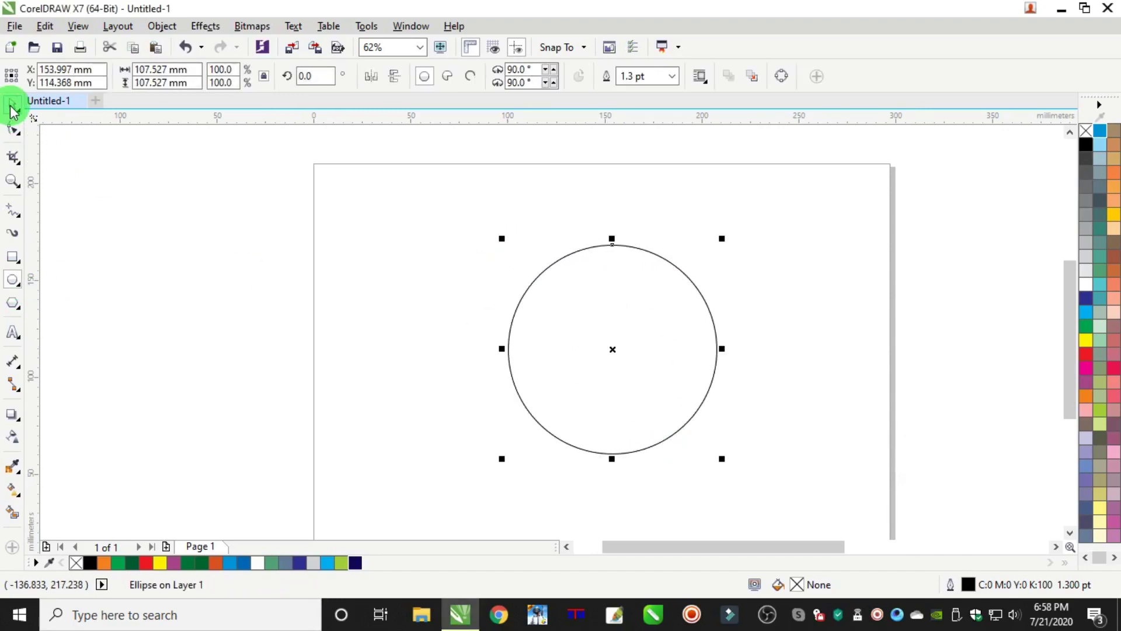
{"action": "left_click", "coordinate": [12, 107]}
{"action": "left_click_drag", "start_coordinate": [576, 306], "coordinate": [549, 291]}
{"action": "left_click", "coordinate": [1085, 339]}
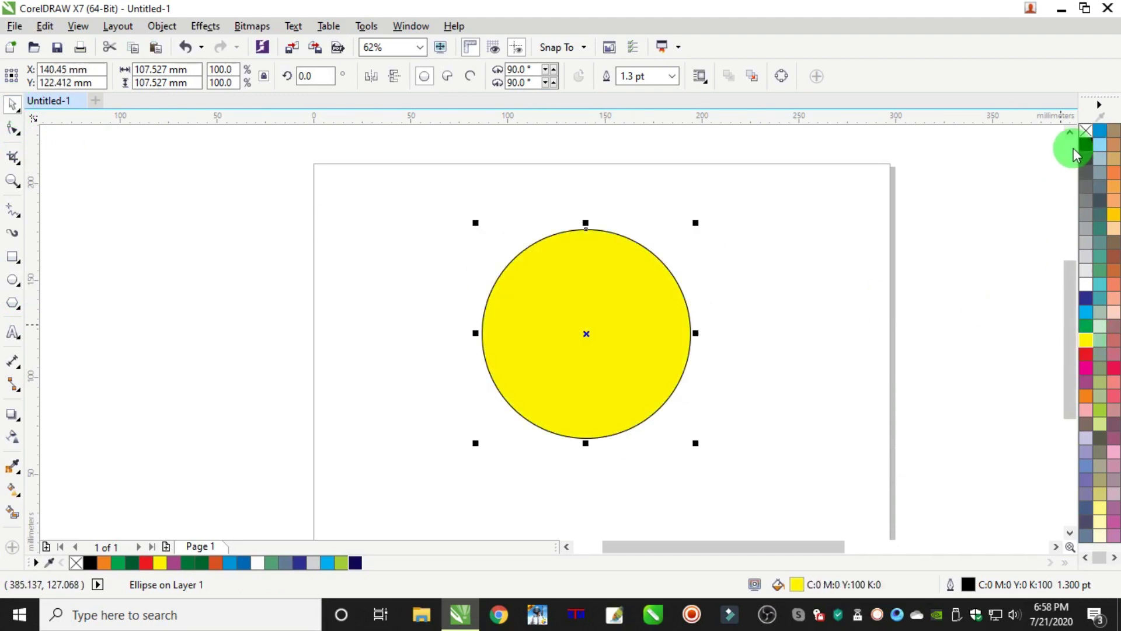
{"action": "right_click", "coordinate": [1085, 129]}
Step: Duplicate the yellow circle in place and scale the copy down proportionally to about 100.3 mm
{"action": "left_click", "coordinate": [45, 25]}
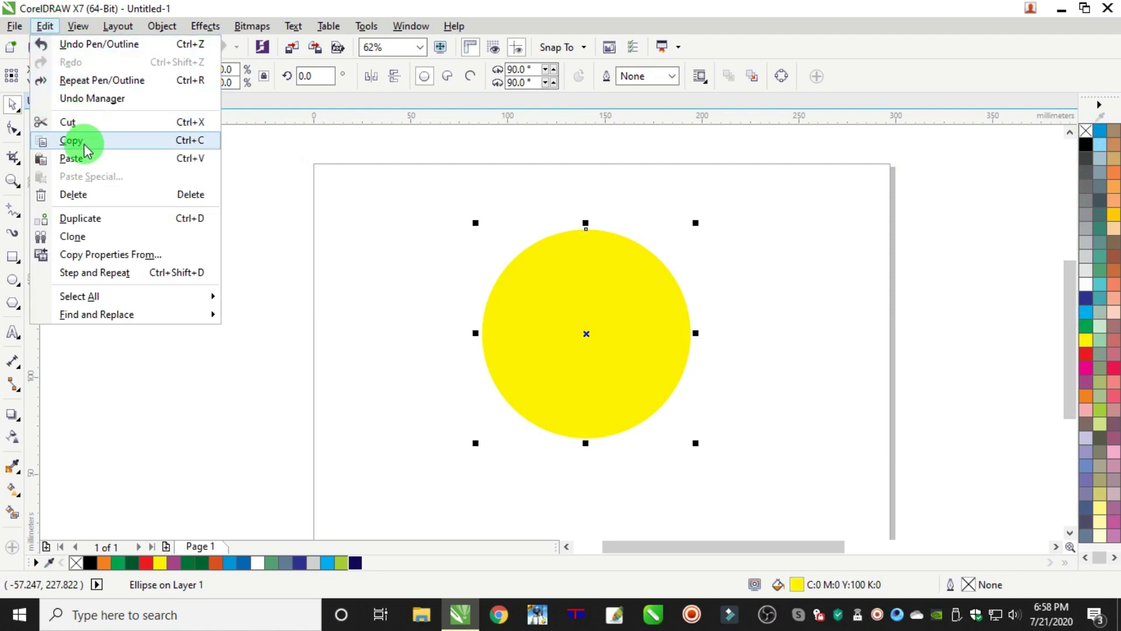
{"action": "left_click", "coordinate": [84, 144]}
{"action": "left_click", "coordinate": [45, 26]}
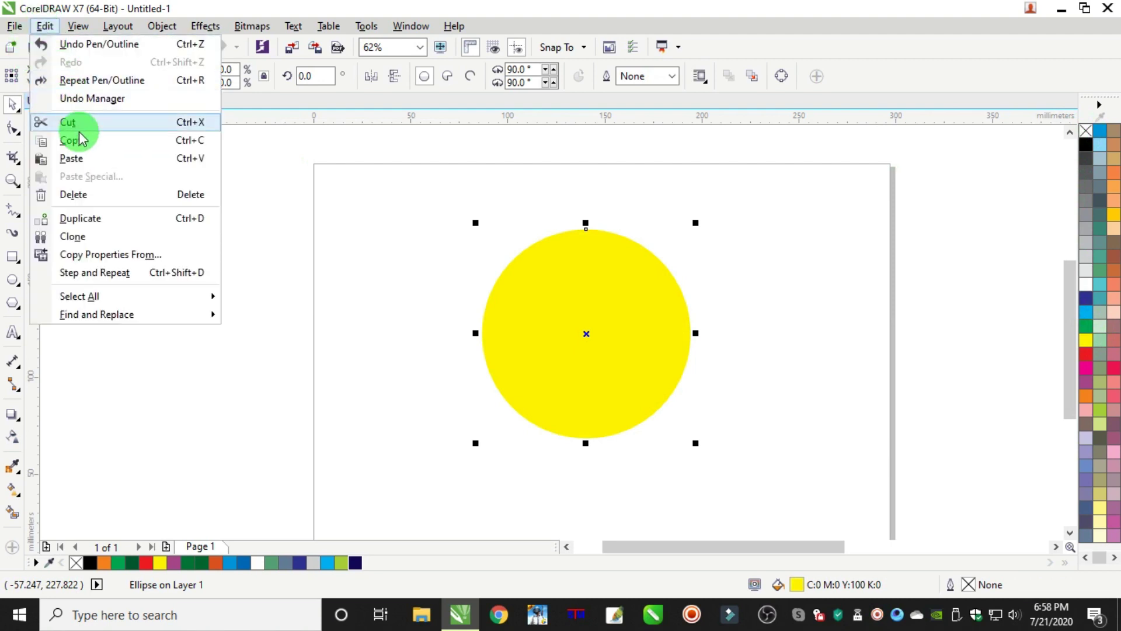
{"action": "left_click", "coordinate": [82, 159]}
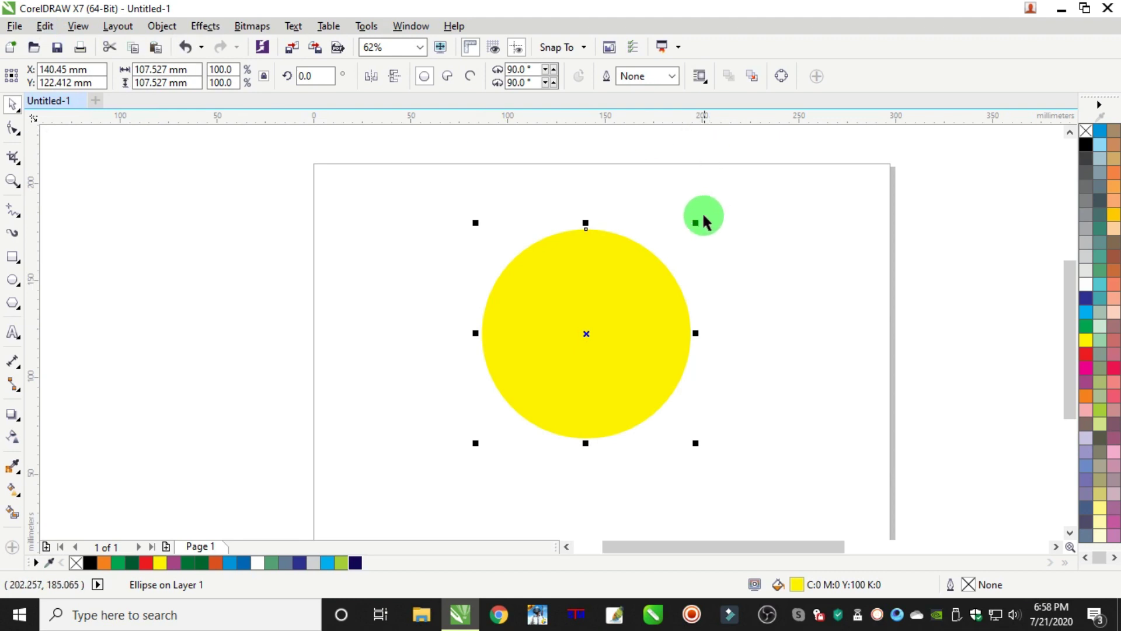
{"action": "left_click_drag", "start_coordinate": [698, 223], "coordinate": [689, 237]}
Step: Fill the smaller circle with blue, using C 100, M 60, Y 0, K 0
{"action": "left_click", "coordinate": [1101, 135]}
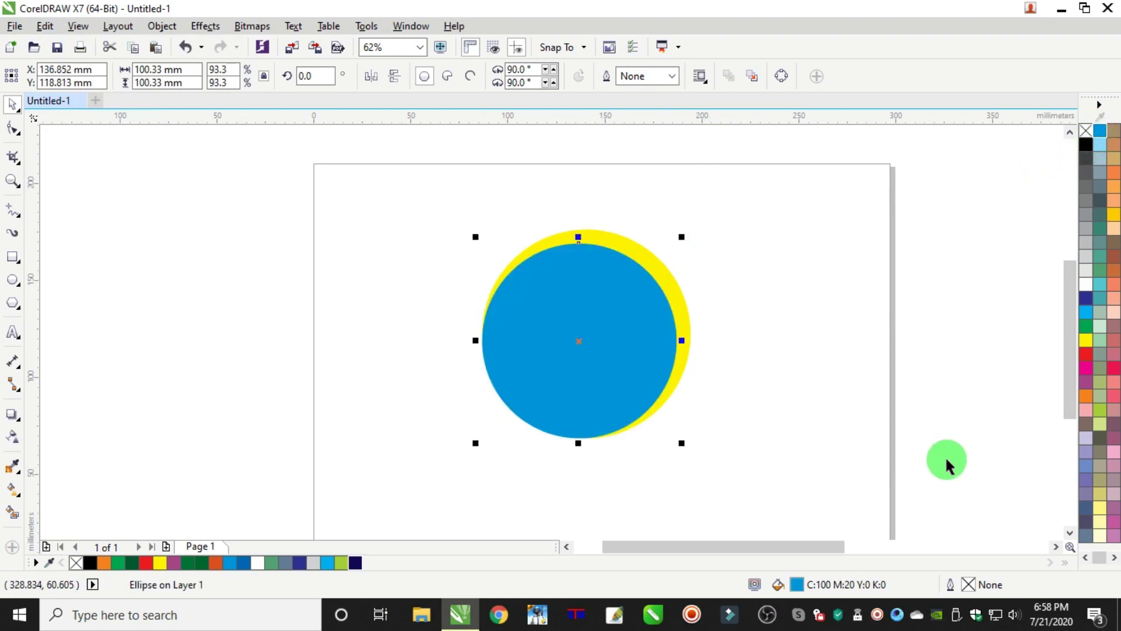
{"action": "double_click", "coordinate": [797, 586]}
{"action": "double_click", "coordinate": [512, 188]}
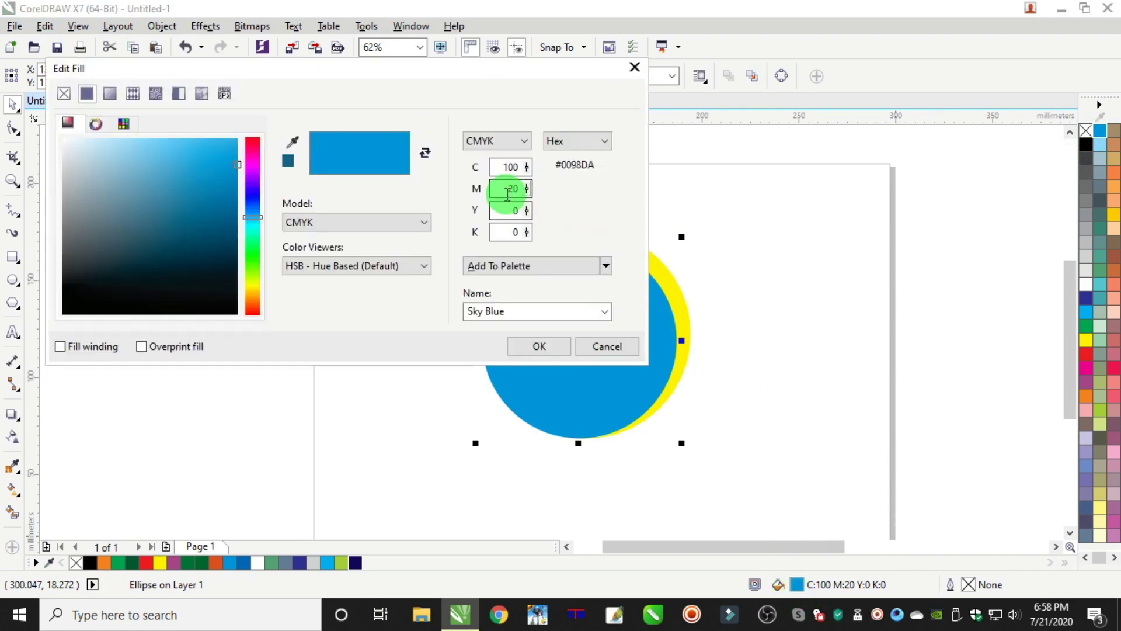
{"action": "type", "text": "60"}
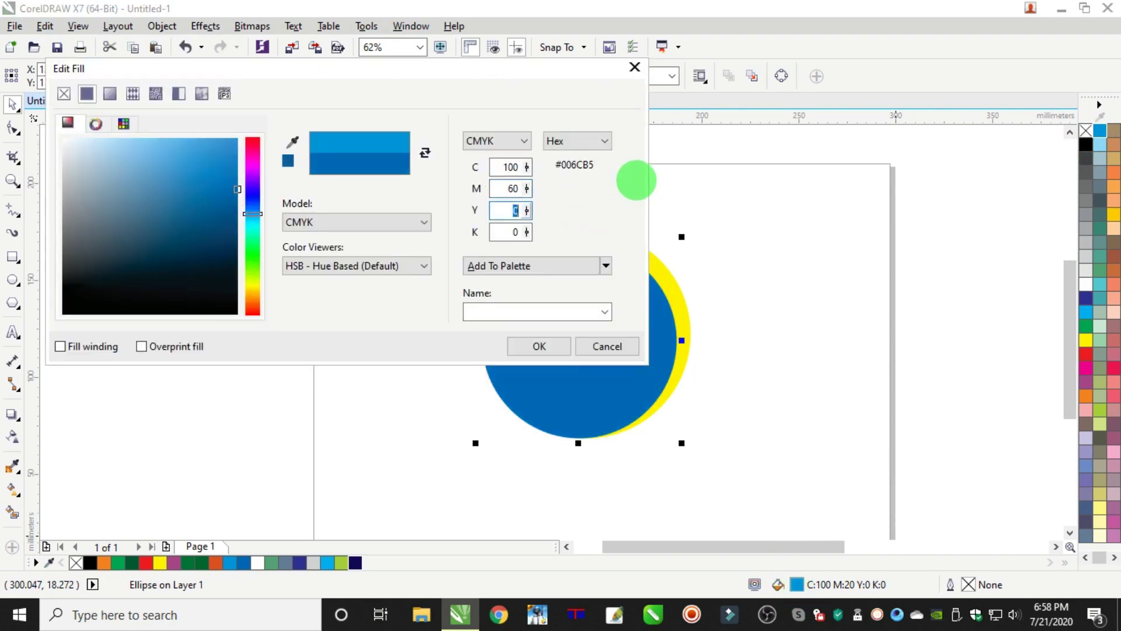
{"action": "key", "text": "Return"}
Step: Align the horizontal centres of the yellow and blue circles
{"action": "key", "text": "ctrl+a"}
{"action": "key", "text": "c"}
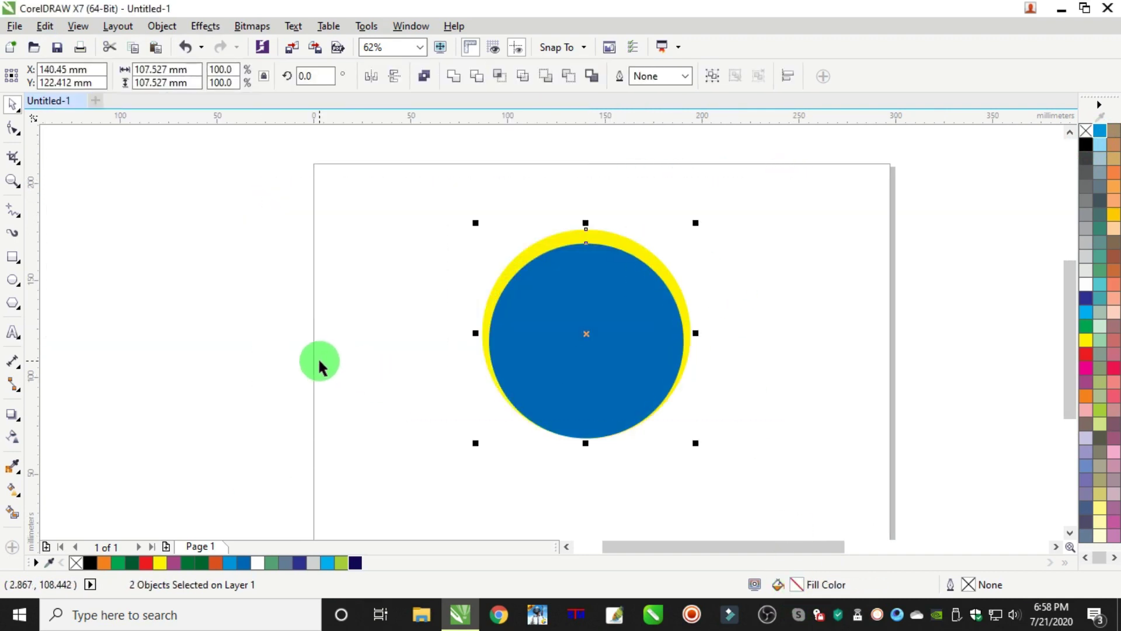
{"action": "left_click", "coordinate": [323, 358]}
Step: Duplicate the blue circle in place, scale the copy down to about 75.8 mm and fill it white
{"action": "left_click", "coordinate": [594, 302]}
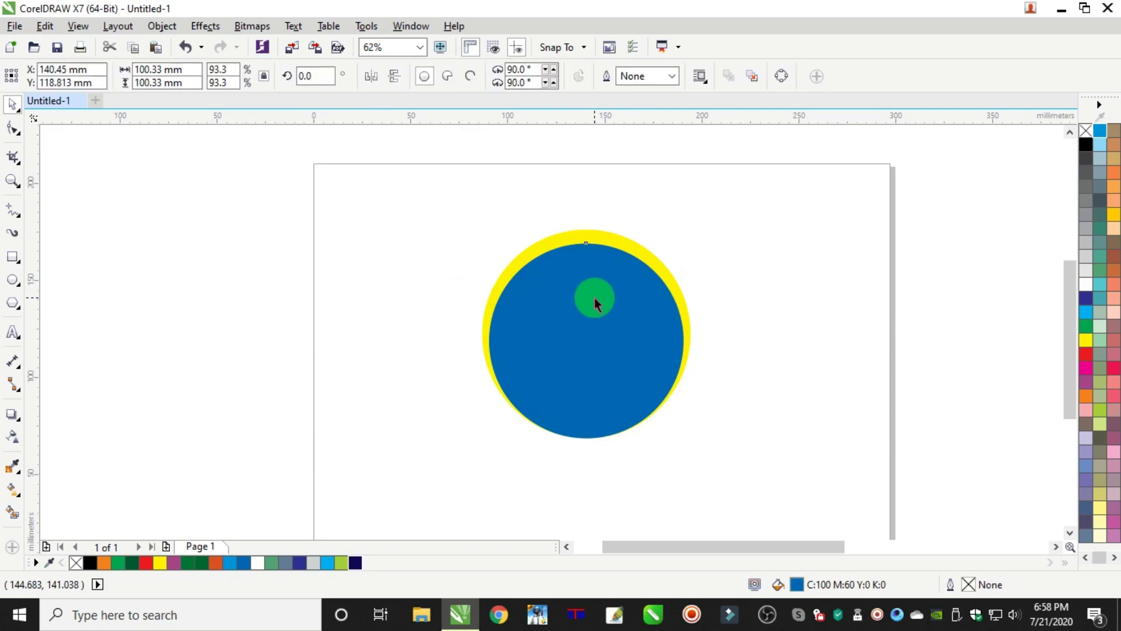
{"action": "left_click", "coordinate": [45, 26]}
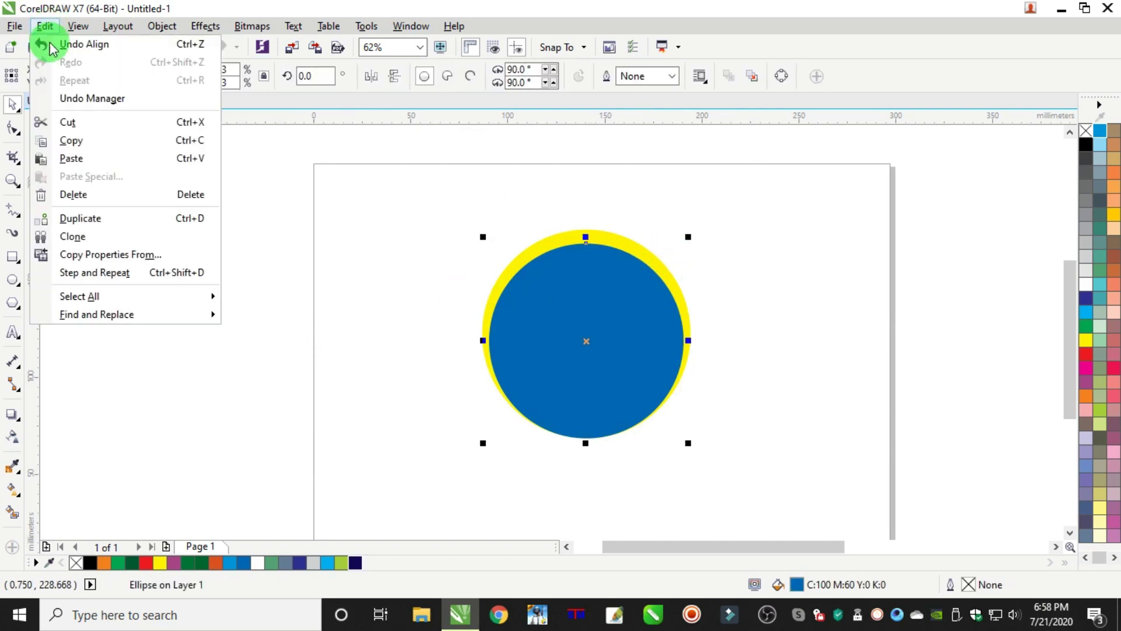
{"action": "left_click", "coordinate": [85, 145]}
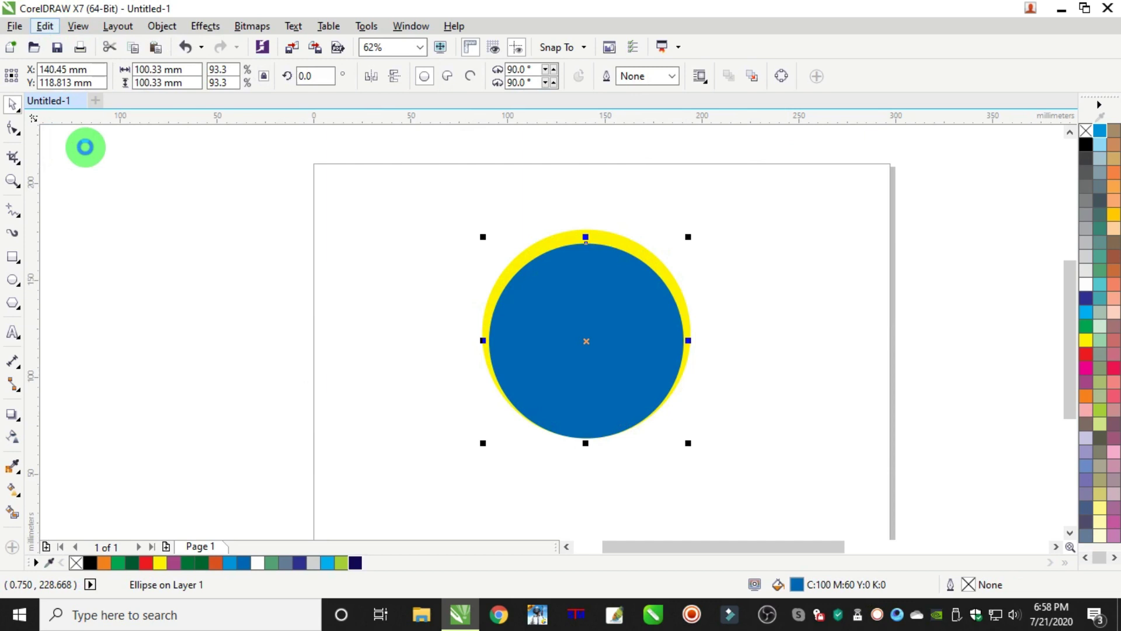
{"action": "left_click", "coordinate": [45, 26]}
{"action": "left_click", "coordinate": [86, 164]}
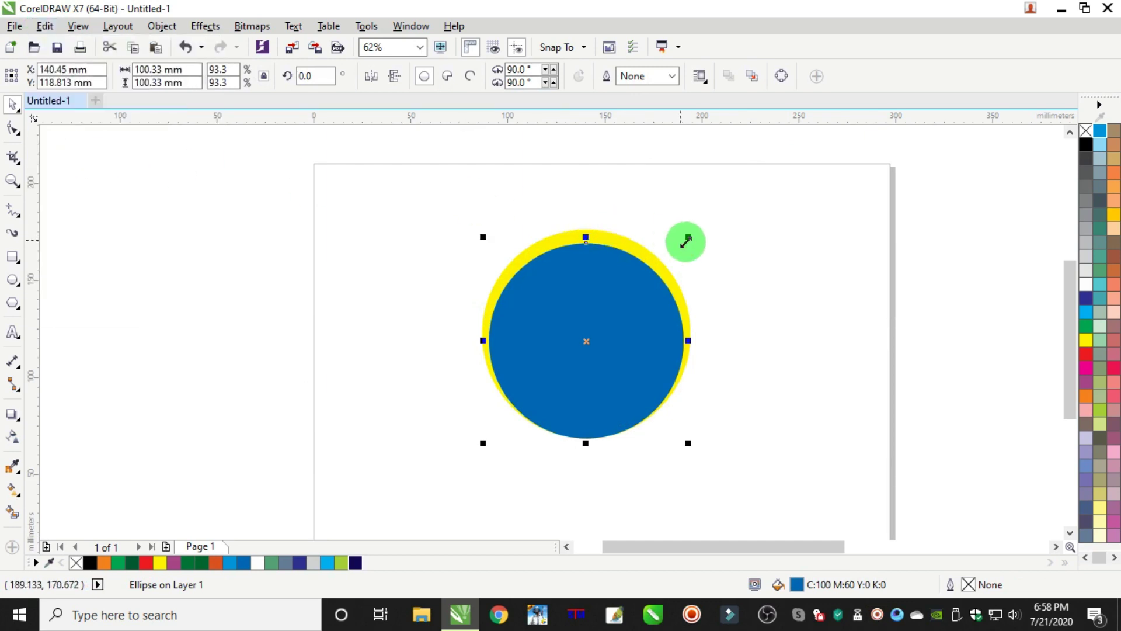
{"action": "left_click_drag", "start_coordinate": [689, 237], "coordinate": [652, 286]}
{"action": "left_click", "coordinate": [1085, 284]}
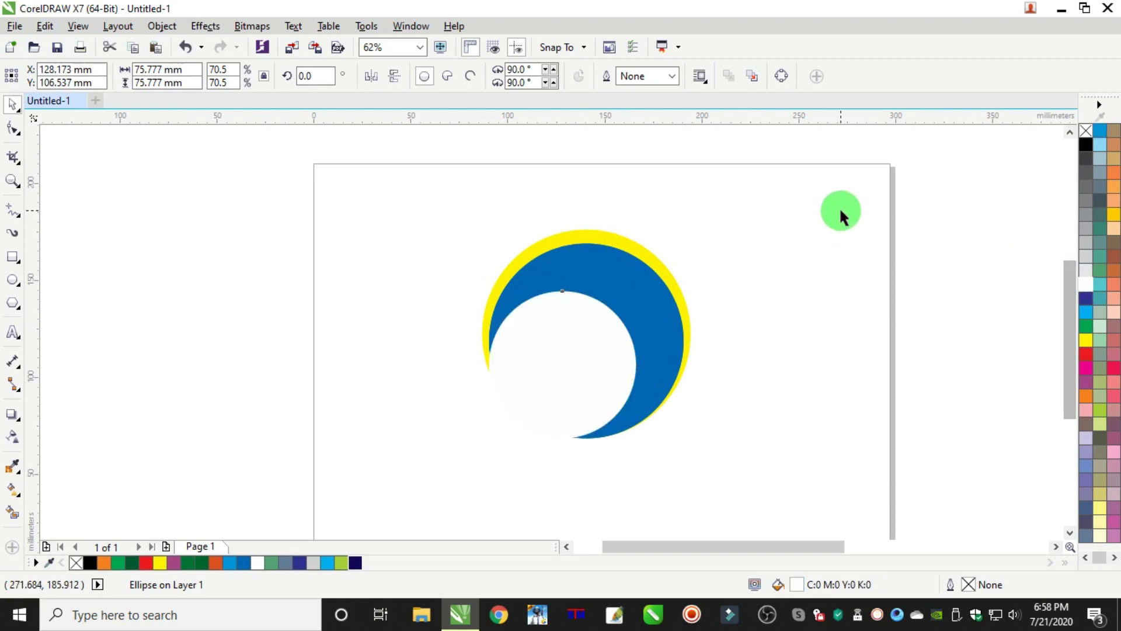
Step: Align the horizontal centres of all the stacked circles and inspect where their lower edges meet
{"action": "left_click_drag", "start_coordinate": [825, 187], "coordinate": [324, 496]}
{"action": "key", "text": "c"}
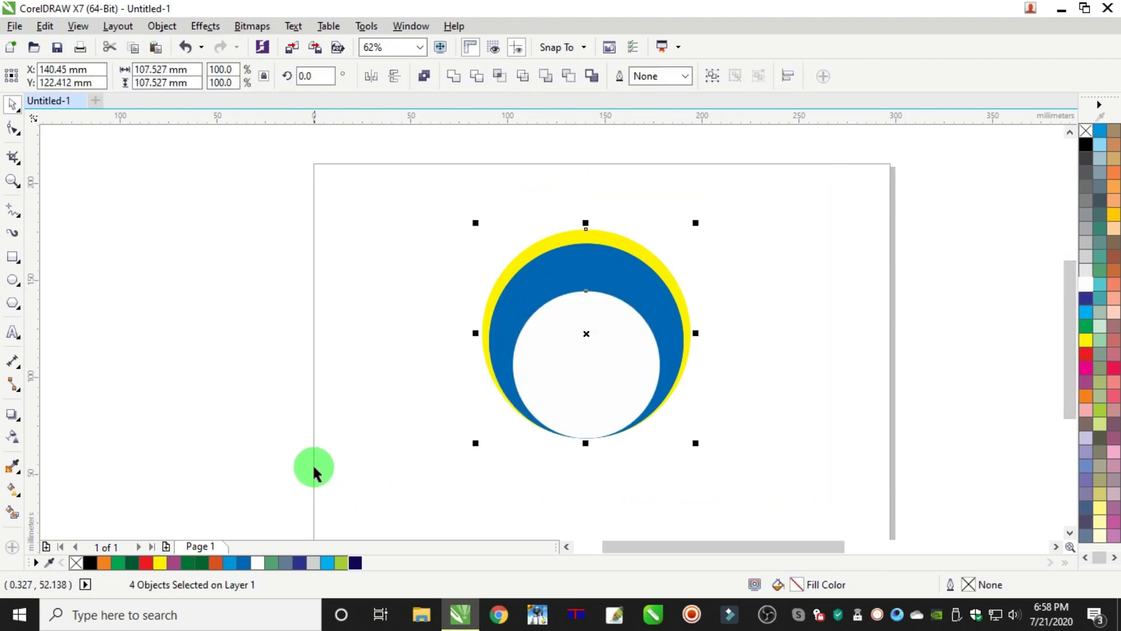
{"action": "left_click", "coordinate": [321, 446]}
{"action": "left_click", "coordinate": [604, 374]}
{"action": "scroll", "coordinate": [593, 442], "scroll_direction": "up", "scroll_amount": 3}
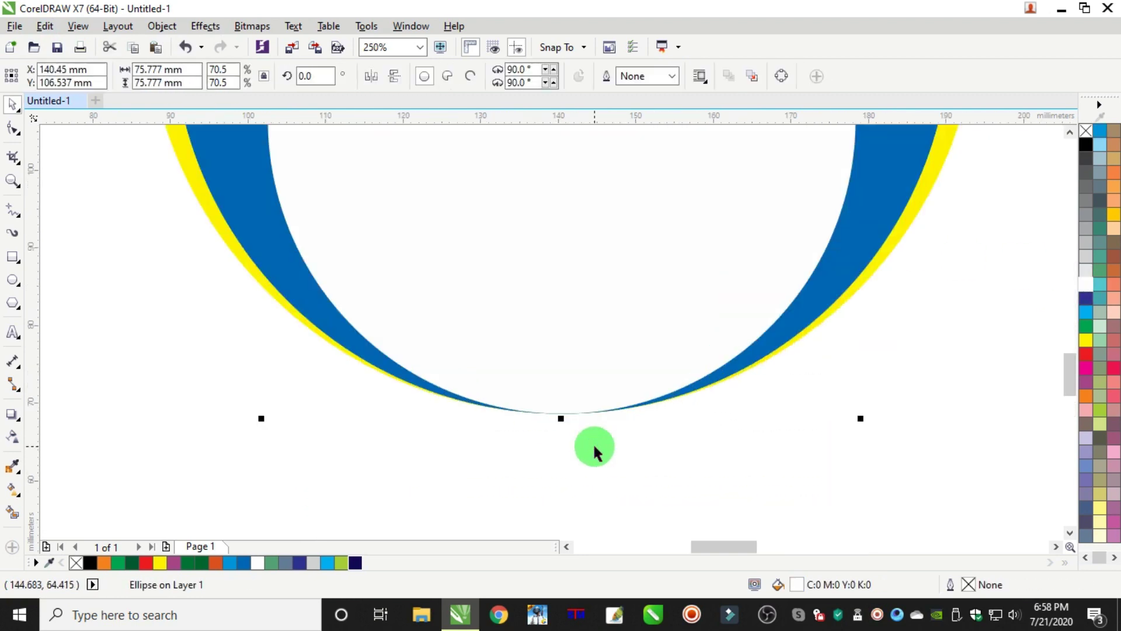
{"action": "scroll", "coordinate": [593, 442], "scroll_direction": "down", "scroll_amount": 5}
{"action": "left_click", "coordinate": [731, 345]}
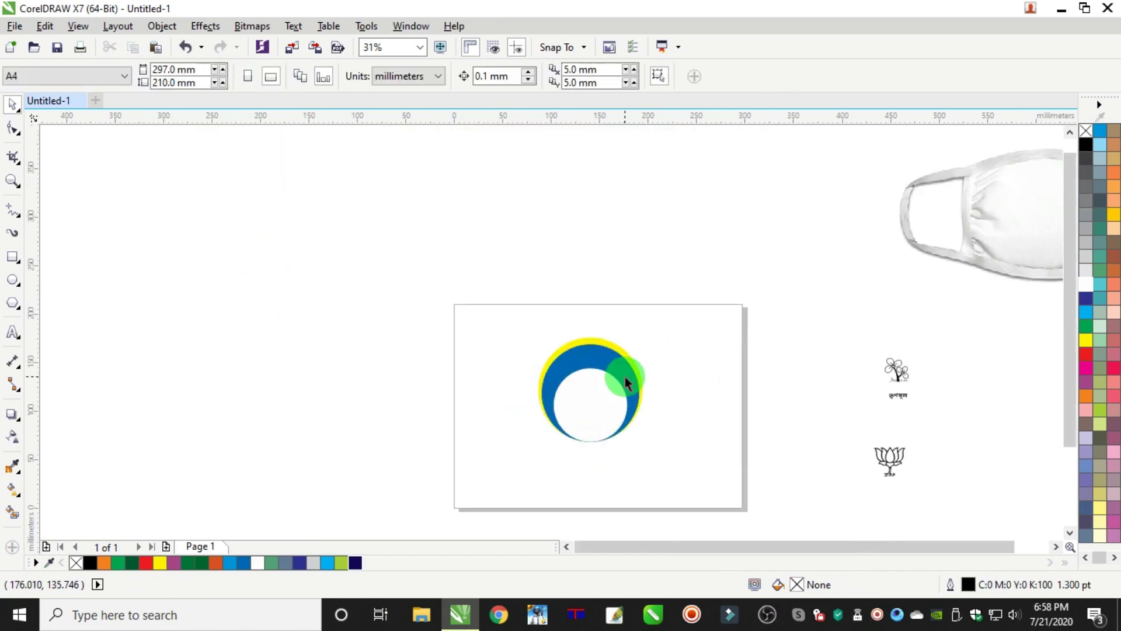
Step: Move the flower drawing from outside the page to the empty area at the page's upper left
{"action": "scroll", "coordinate": [625, 377], "scroll_direction": "up", "scroll_amount": 3}
{"action": "scroll", "coordinate": [625, 377], "scroll_direction": "down", "scroll_amount": 4}
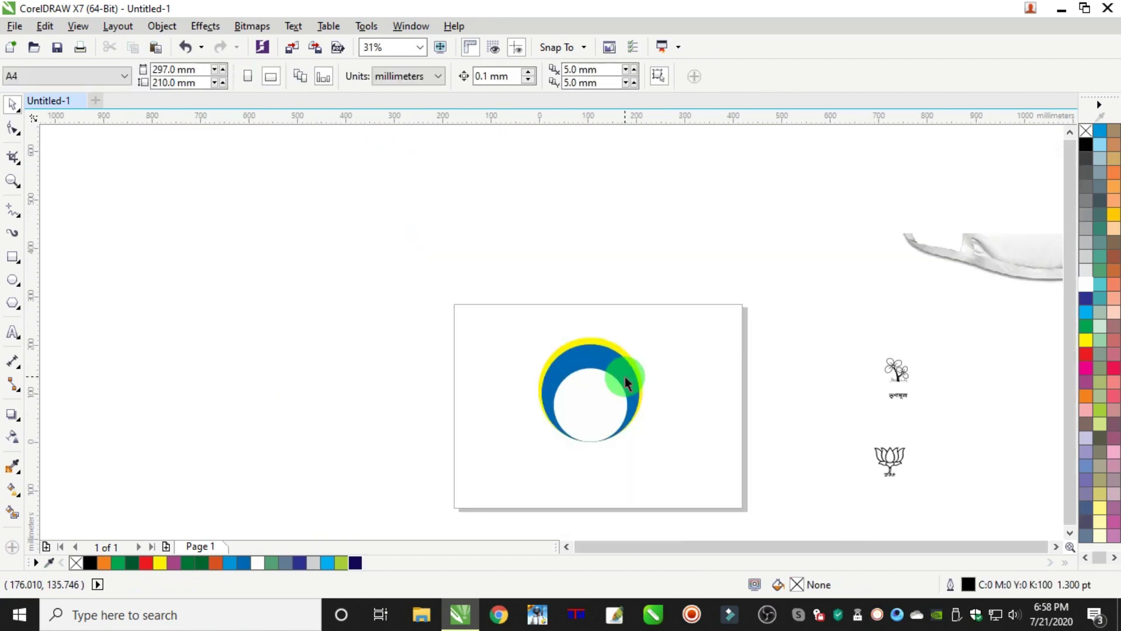
{"action": "scroll", "coordinate": [628, 395], "scroll_direction": "up", "scroll_amount": 1}
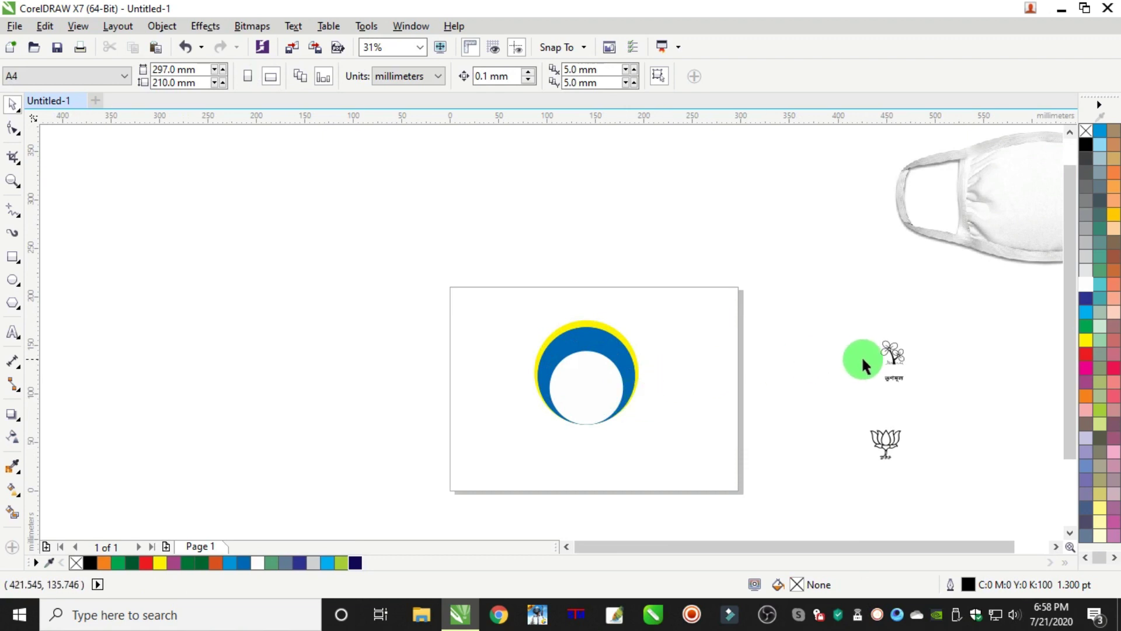
{"action": "left_click_drag", "start_coordinate": [895, 356], "coordinate": [610, 382]}
{"action": "scroll", "coordinate": [576, 341], "scroll_direction": "up", "scroll_amount": 3}
{"action": "left_click_drag", "start_coordinate": [468, 250], "coordinate": [270, 271]}
Step: Fill the flower drawing with dark blue C 100, M 100, Y 0, K 50 and give it a matching outline
{"action": "left_click", "coordinate": [1086, 298]}
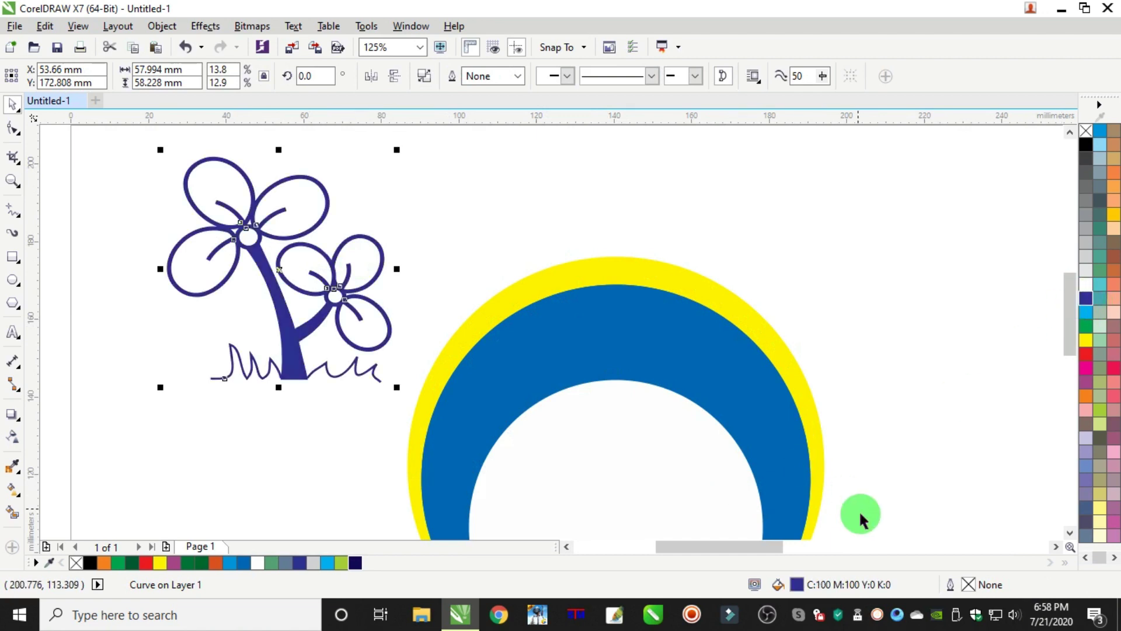
{"action": "double_click", "coordinate": [796, 586]}
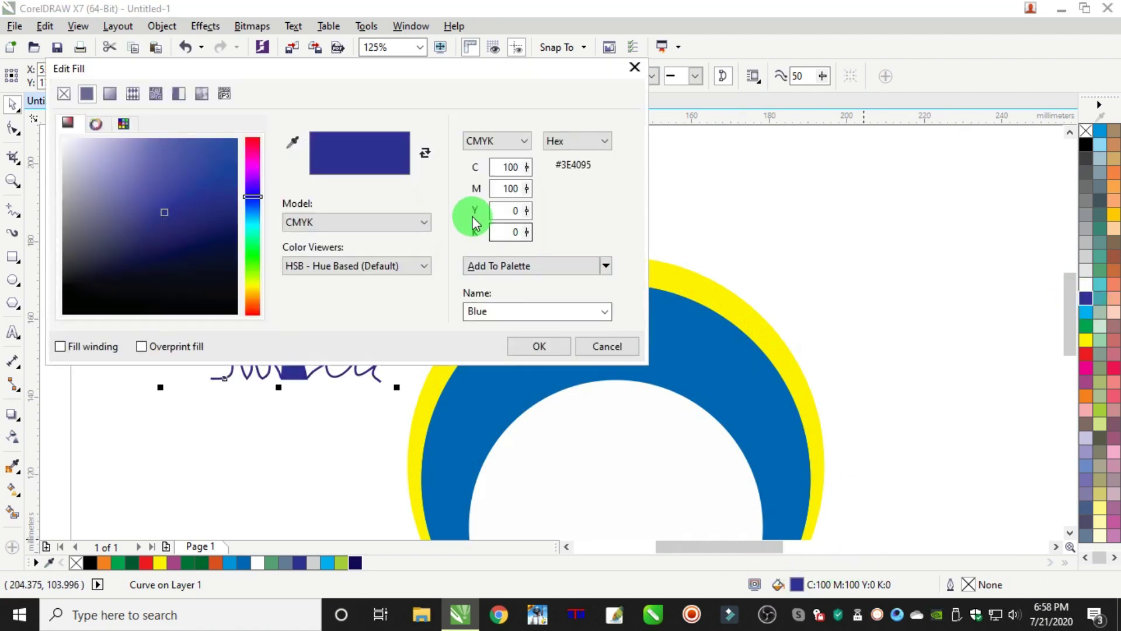
{"action": "double_click", "coordinate": [512, 233]}
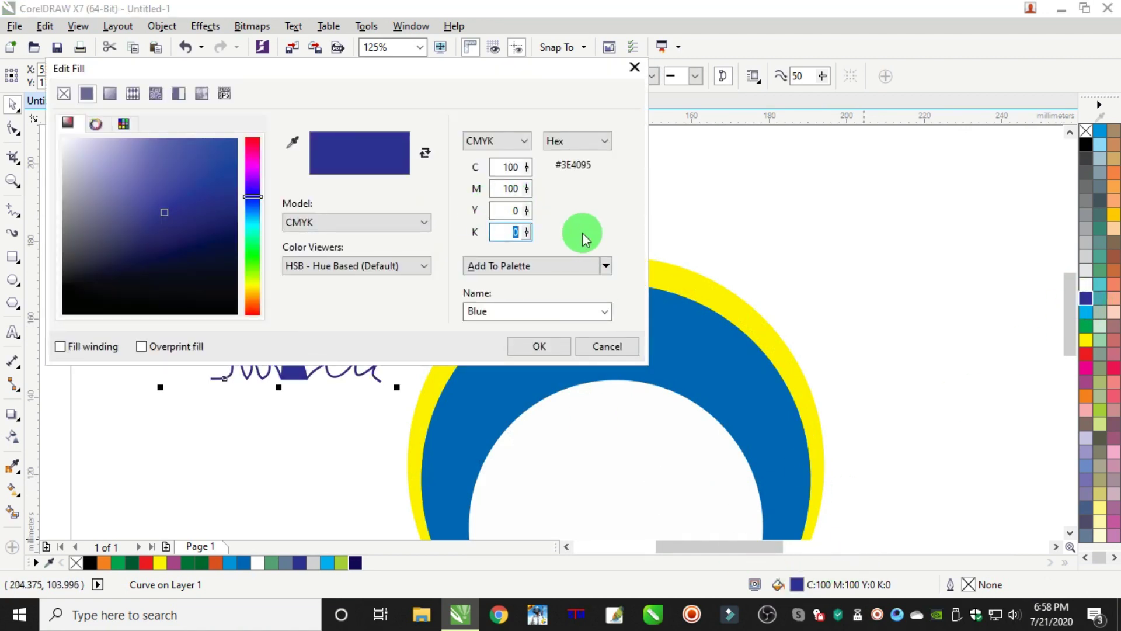
{"action": "type", "text": "50"}
{"action": "key", "text": "shift+Tab"}
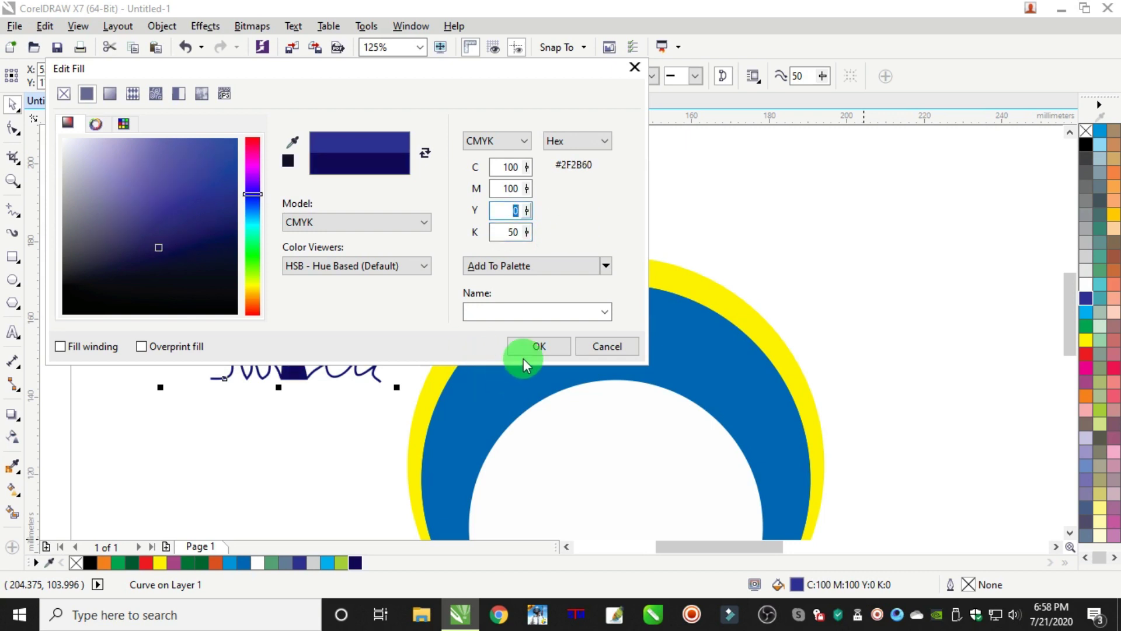
{"action": "left_click", "coordinate": [538, 345]}
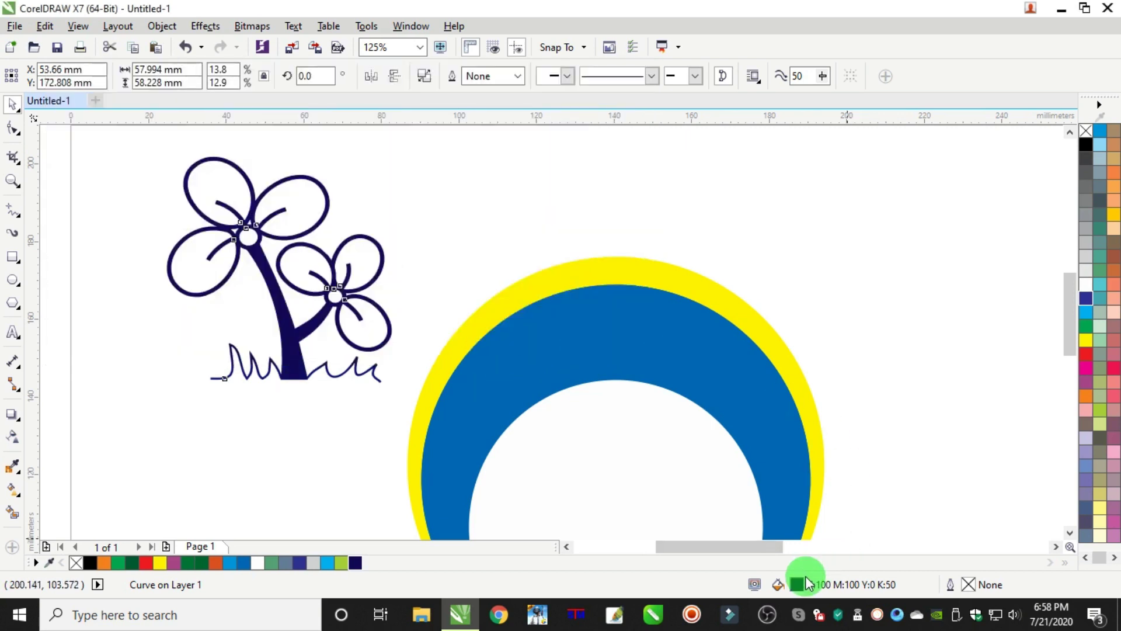
{"action": "right_click", "coordinate": [356, 561]}
Step: Place the flower drawing over the circles and enlarge it proportionally to about 91.7 mm wide
{"action": "scroll", "coordinate": [340, 391], "scroll_direction": "down", "scroll_amount": 2}
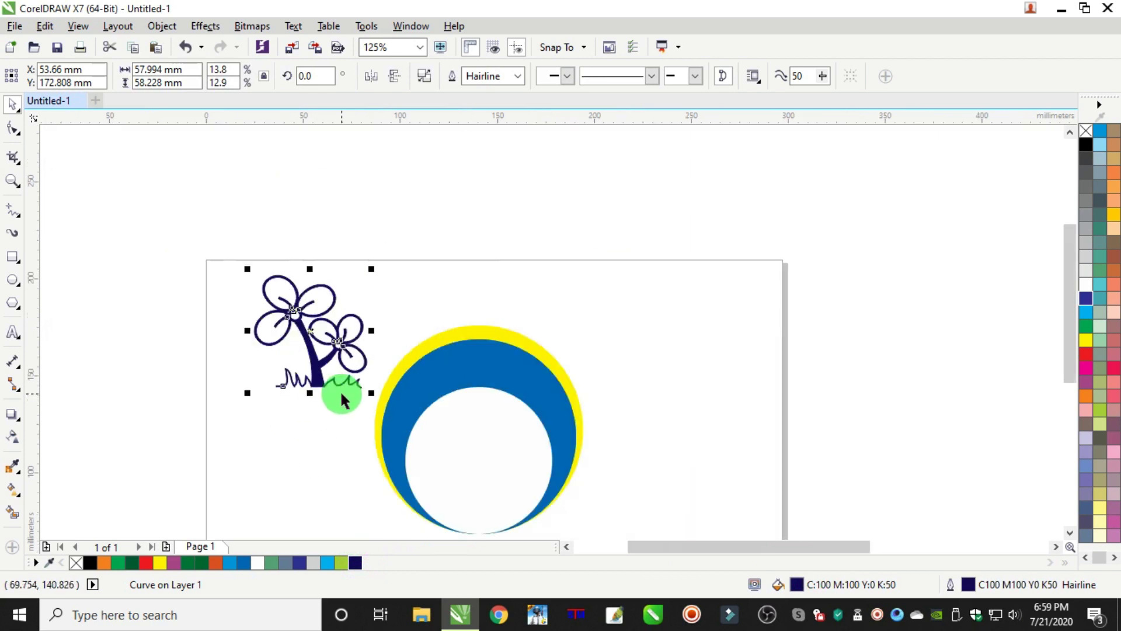
{"action": "mouse_move", "coordinate": [326, 385]}
{"action": "left_mouse_down"}
{"action": "mouse_move", "coordinate": [483, 443]}
{"action": "mouse_move", "coordinate": [487, 484]}
{"action": "left_mouse_up"}
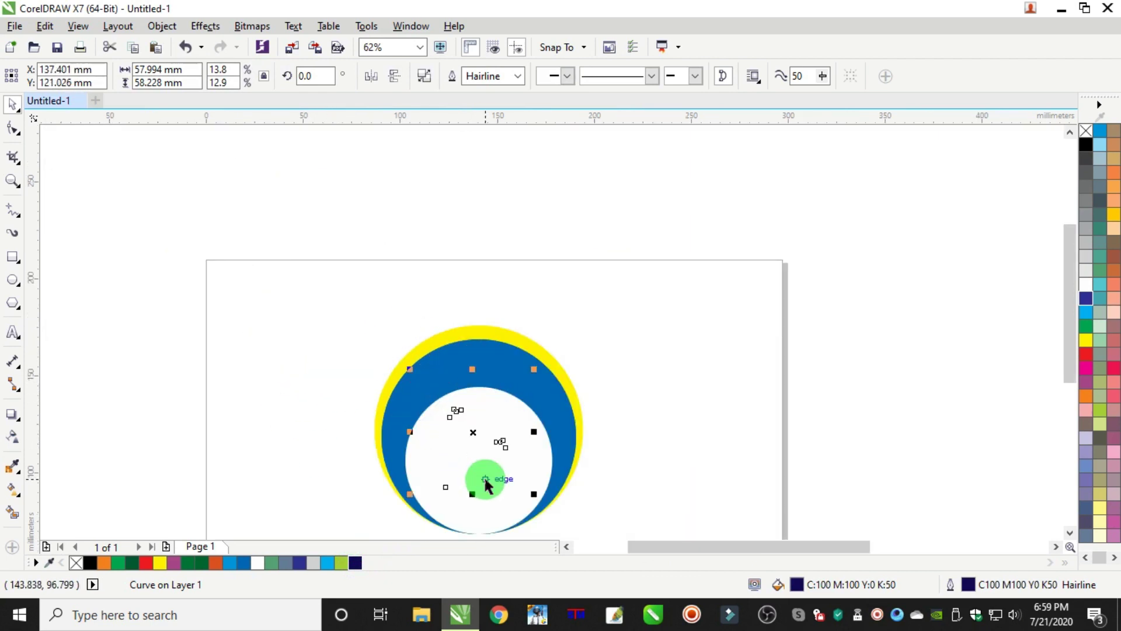
{"action": "scroll", "coordinate": [543, 440], "scroll_direction": "down", "scroll_amount": 2}
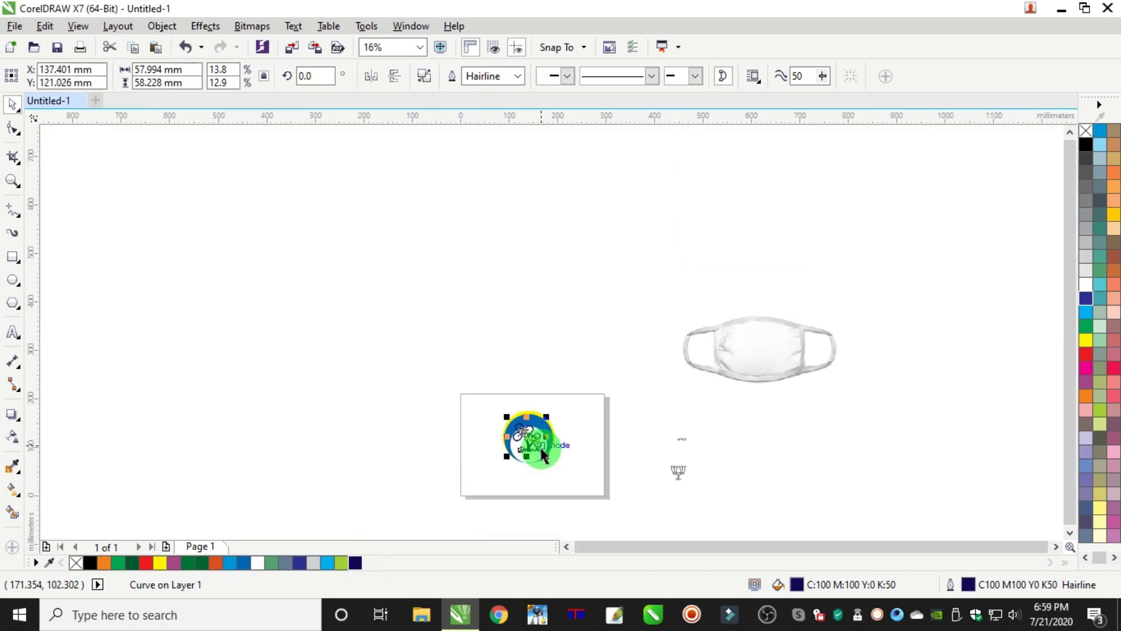
{"action": "scroll", "coordinate": [528, 453], "scroll_direction": "up", "scroll_amount": 2}
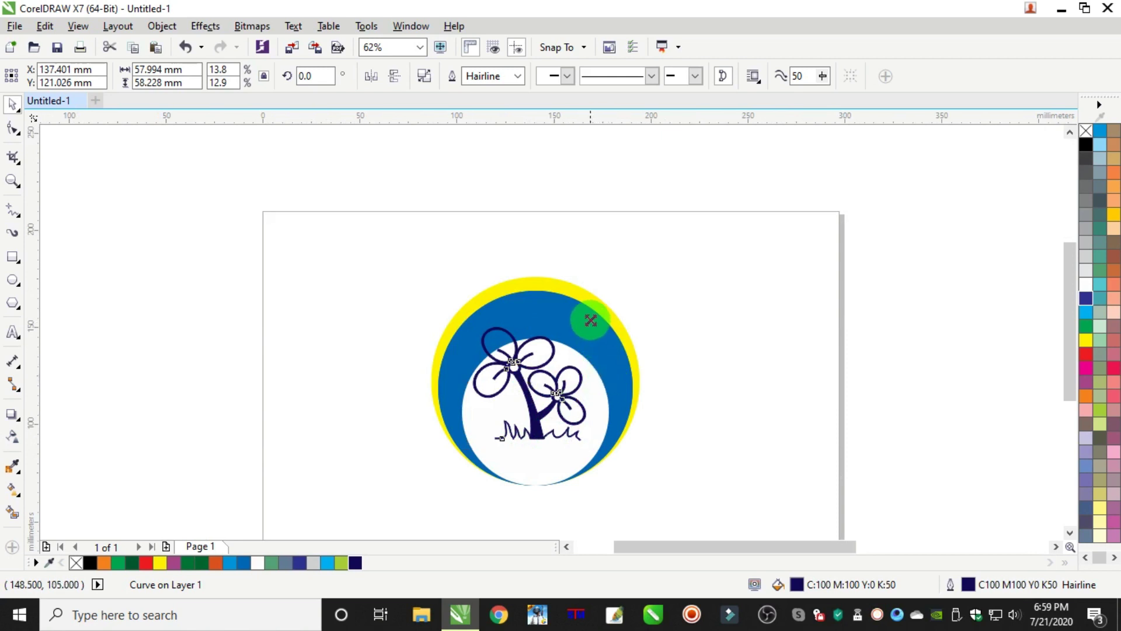
{"action": "left_click_drag", "start_coordinate": [591, 320], "coordinate": [654, 234]}
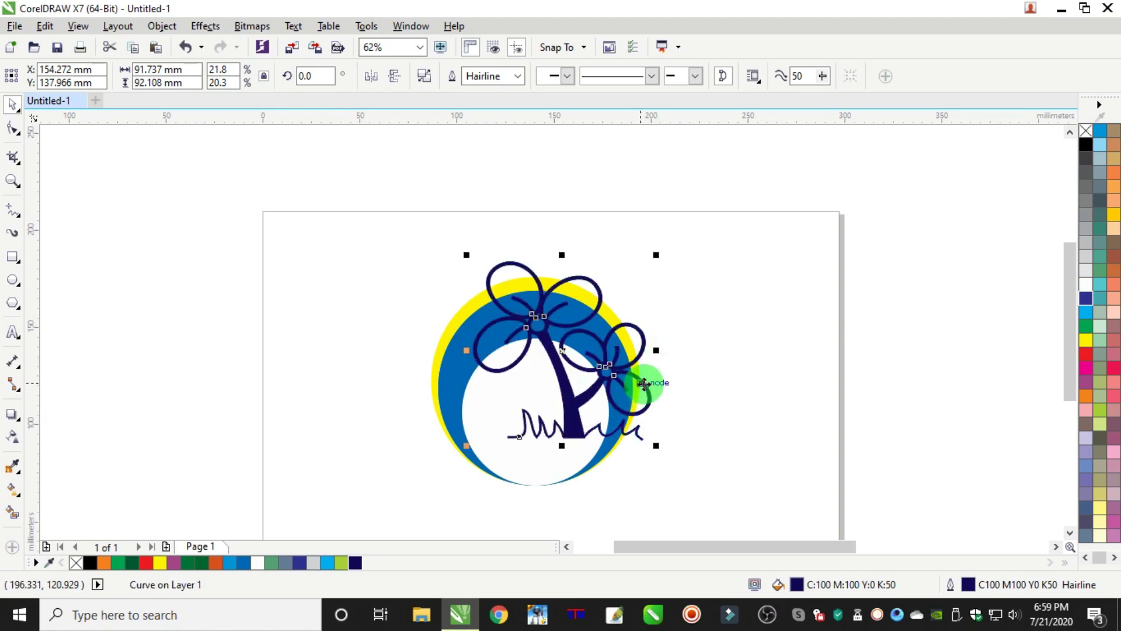
{"action": "left_click_drag", "start_coordinate": [644, 383], "coordinate": [609, 378]}
Step: Centre the flower horizontally on the white circle and enlarge it toward the upper left to about 93.5 mm wide
{"action": "left_click", "coordinate": [553, 454], "text": "shift"}
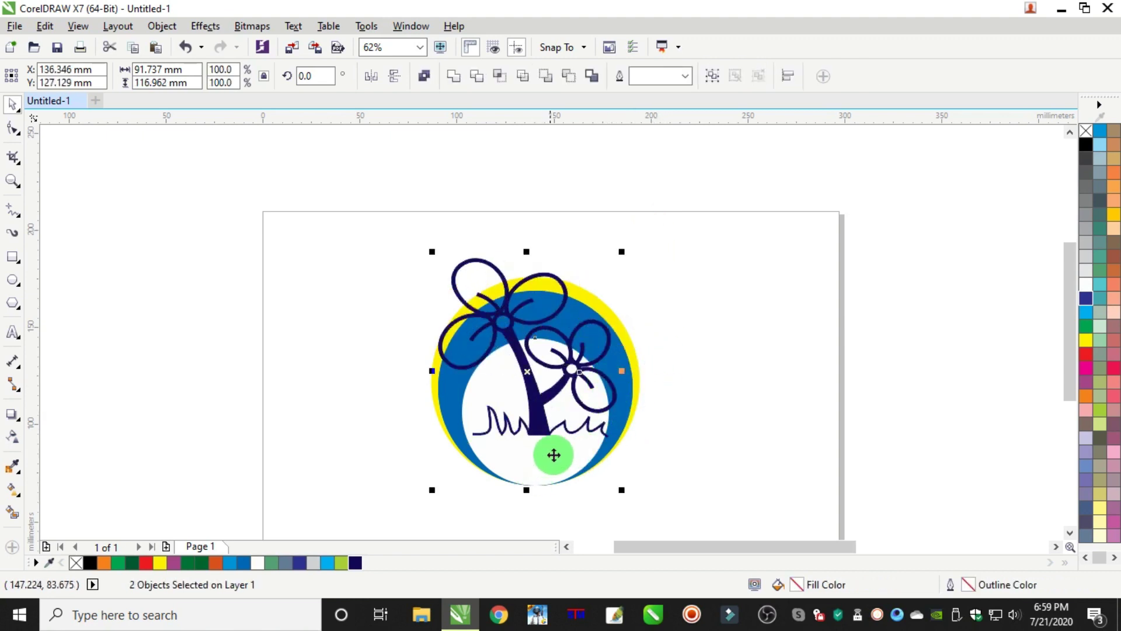
{"action": "key", "text": "c"}
{"action": "left_click", "coordinate": [638, 368]}
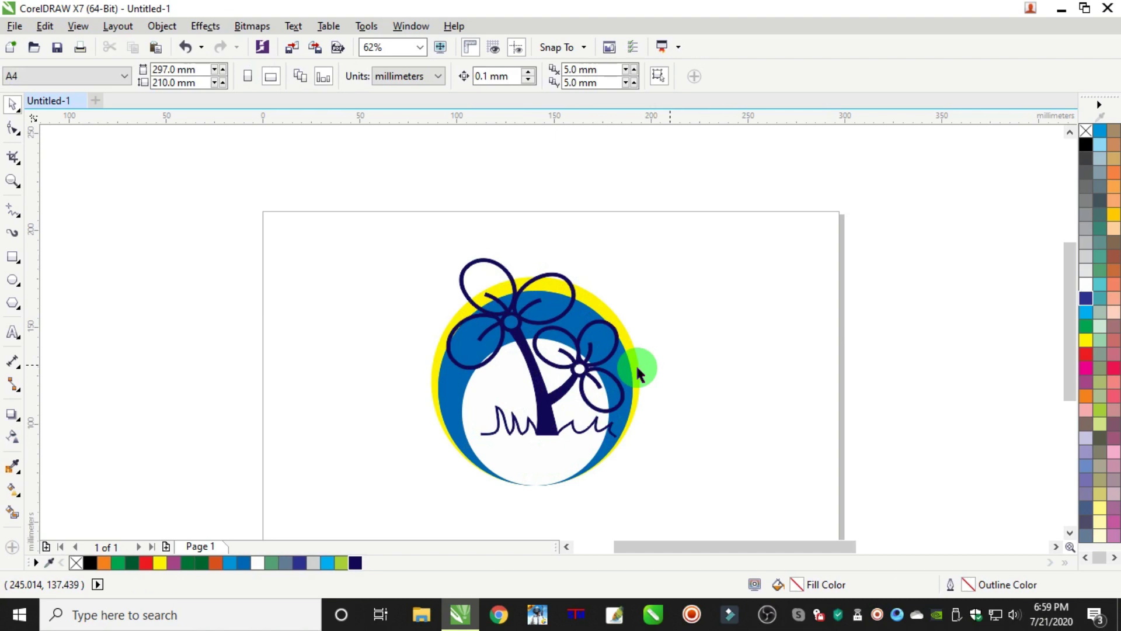
{"action": "left_click", "coordinate": [540, 377]}
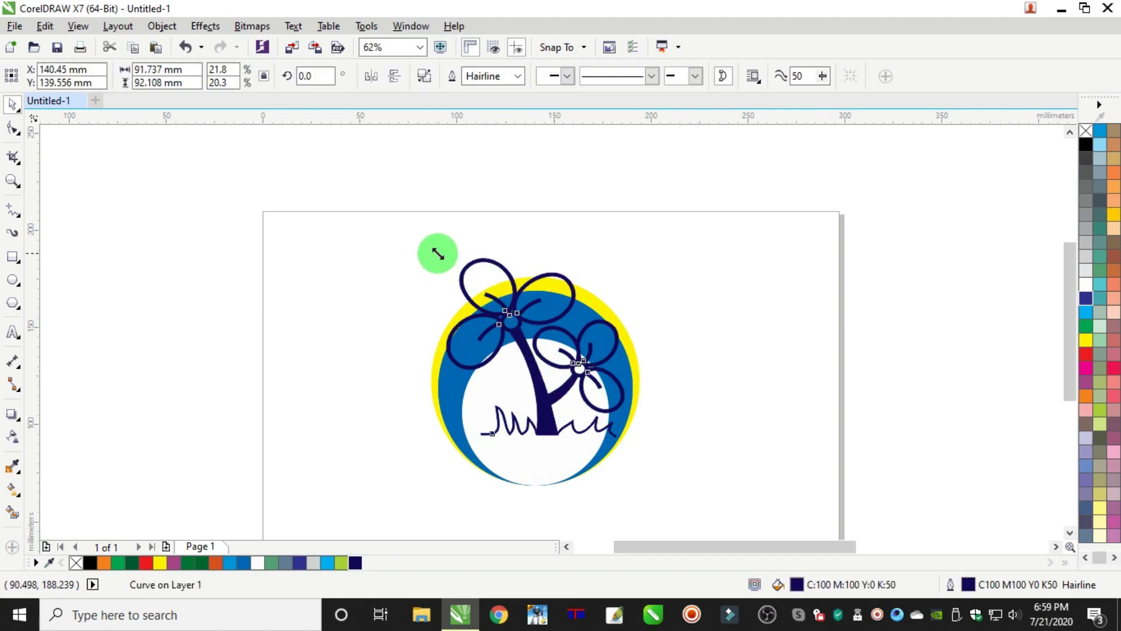
{"action": "left_click_drag", "start_coordinate": [438, 253], "coordinate": [435, 250]}
{"action": "left_click", "coordinate": [303, 254]}
Step: Set the flower drawing's outline width to 2 points
{"action": "left_click", "coordinate": [565, 275]}
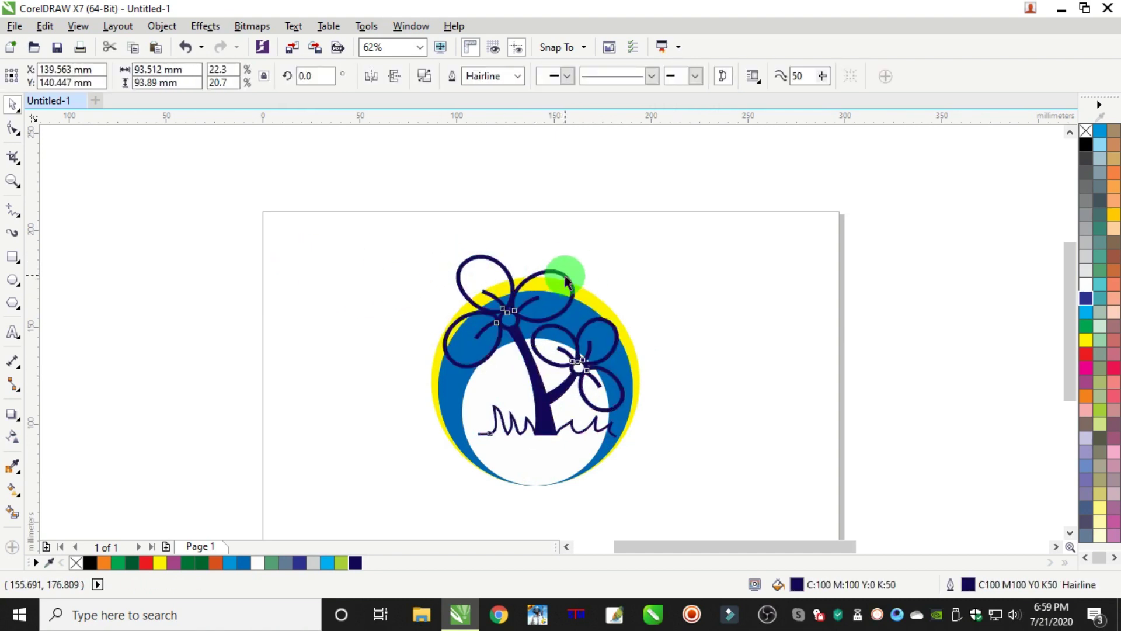
{"action": "key", "text": "F12"}
{"action": "key", "text": "Tab"}
{"action": "type", "text": "2"}
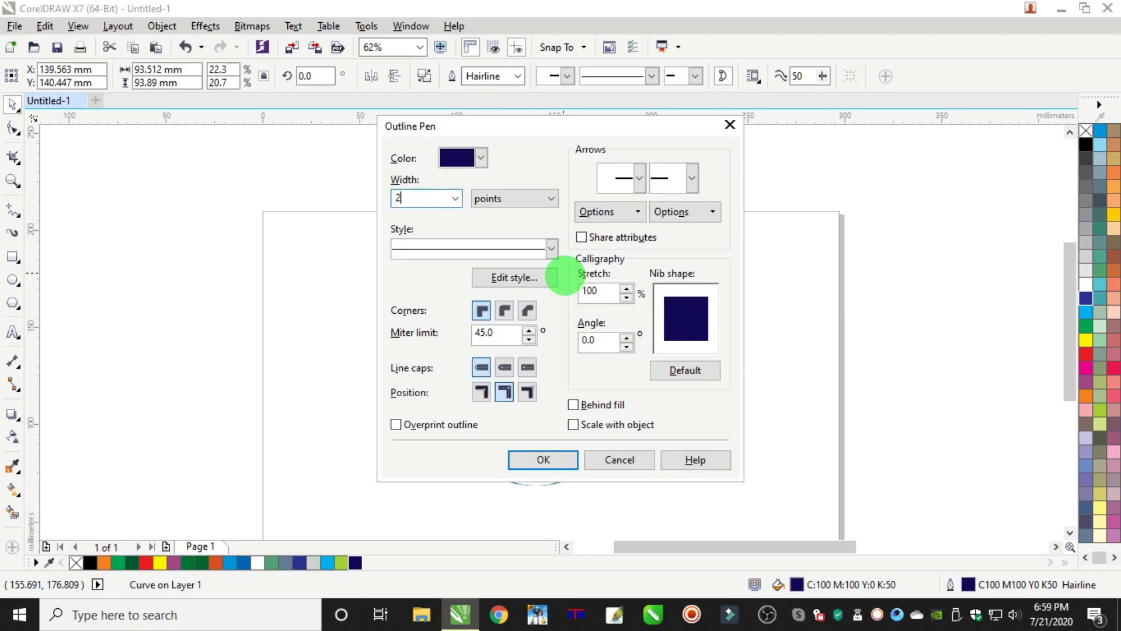
{"action": "key", "text": "Return"}
{"action": "left_click", "coordinate": [719, 266]}
{"action": "scroll", "coordinate": [717, 286], "scroll_direction": "down", "scroll_amount": 2}
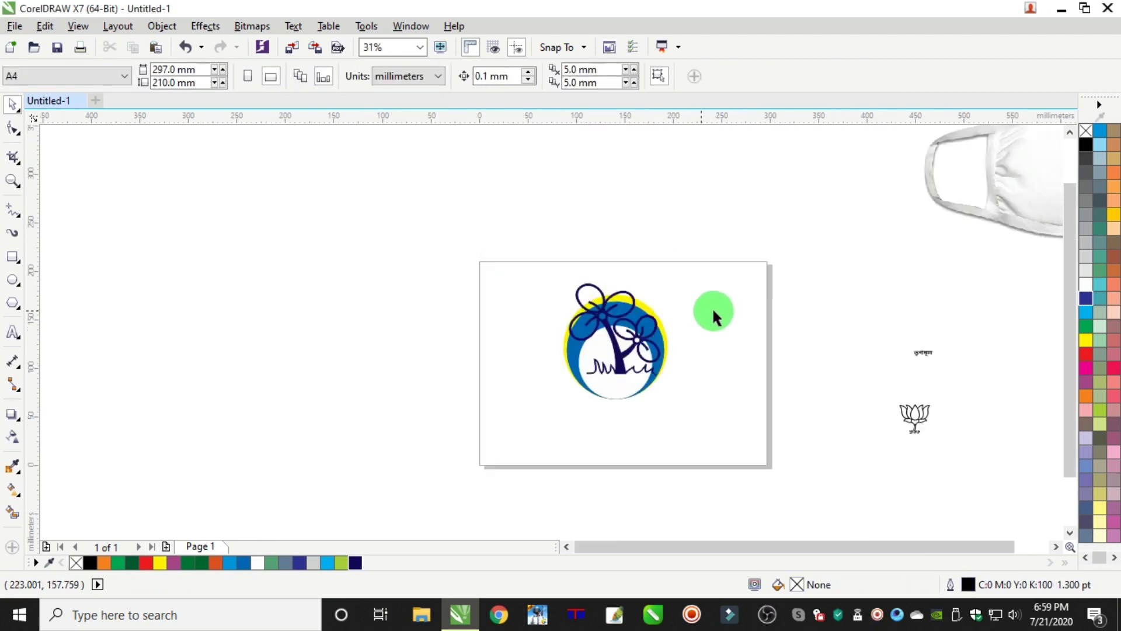
Step: Move the text তৃণমূল to the emblem's lower edge and fill it with dark green C 100, M 0, Y 100, K 50
{"action": "left_click_drag", "start_coordinate": [920, 351], "coordinate": [646, 399]}
{"action": "scroll", "coordinate": [646, 398], "scroll_direction": "up", "scroll_amount": 4}
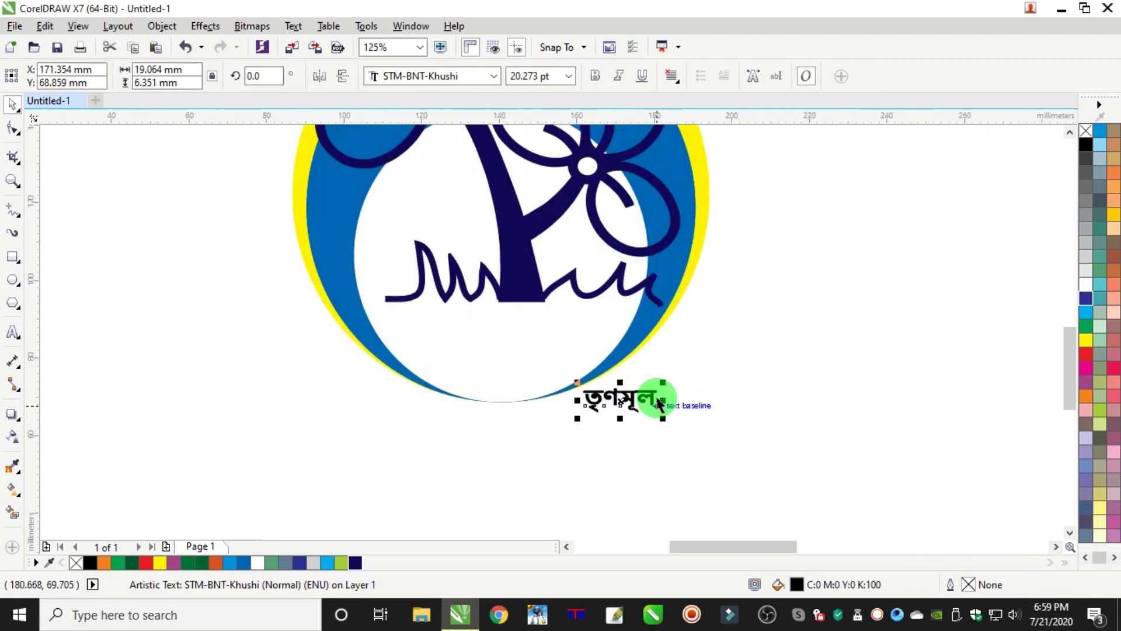
{"action": "left_click", "coordinate": [1084, 322]}
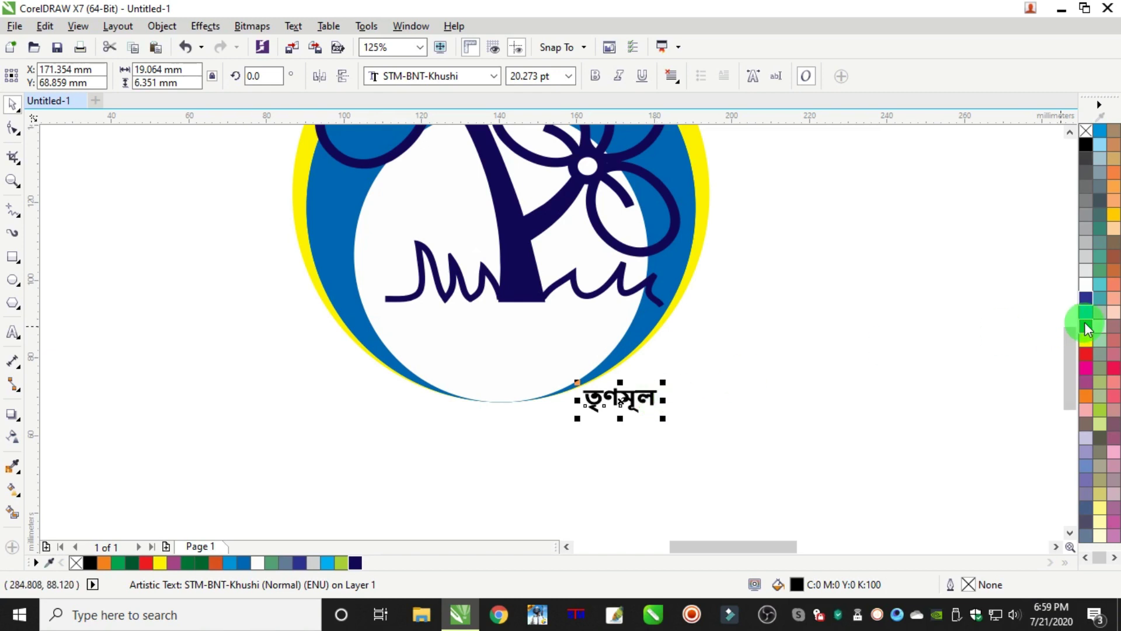
{"action": "double_click", "coordinate": [796, 584]}
{"action": "double_click", "coordinate": [512, 233]}
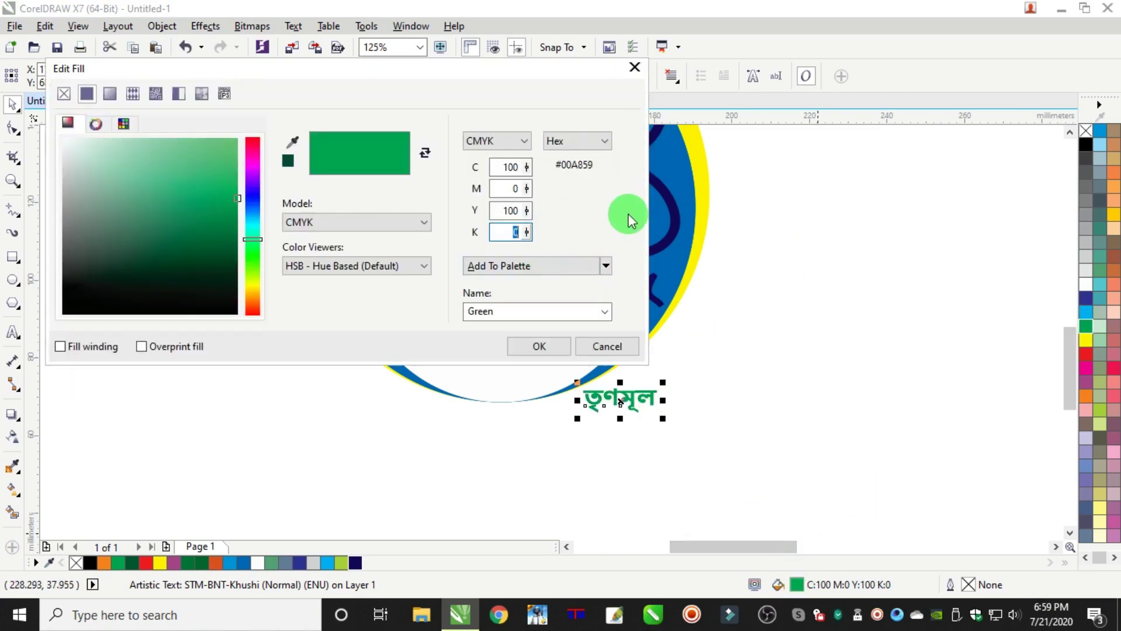
{"action": "type", "text": "50"}
{"action": "key", "text": "Return"}
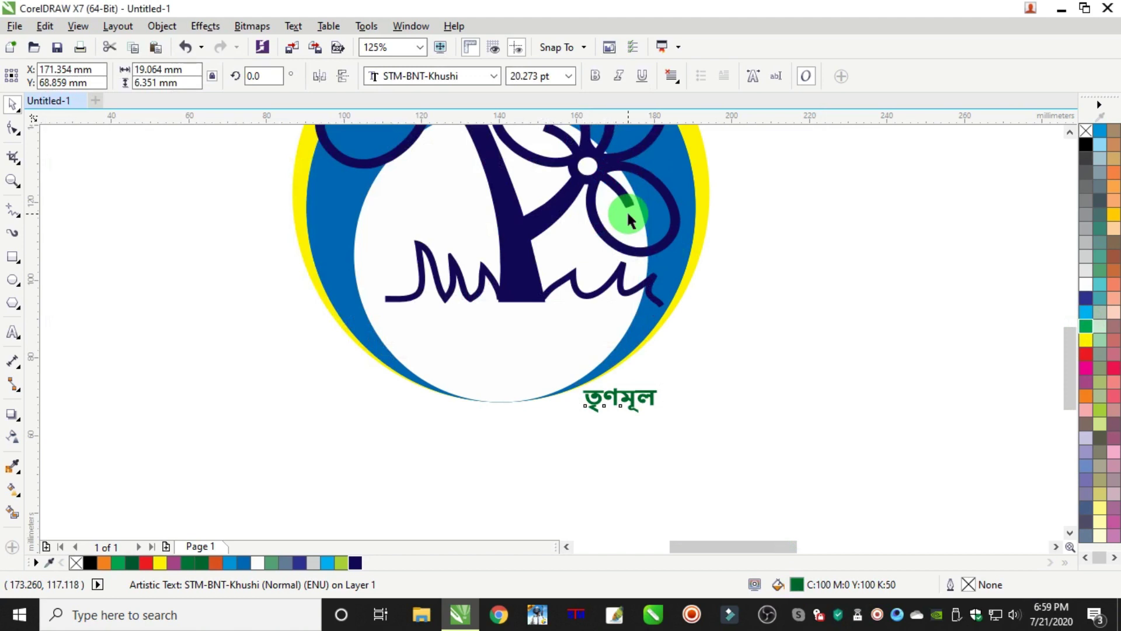
{"action": "left_click", "coordinate": [738, 424]}
Step: Enlarge the green text তৃণমূল proportionally from its centre to about 74.5 mm wide
{"action": "left_click", "coordinate": [651, 393]}
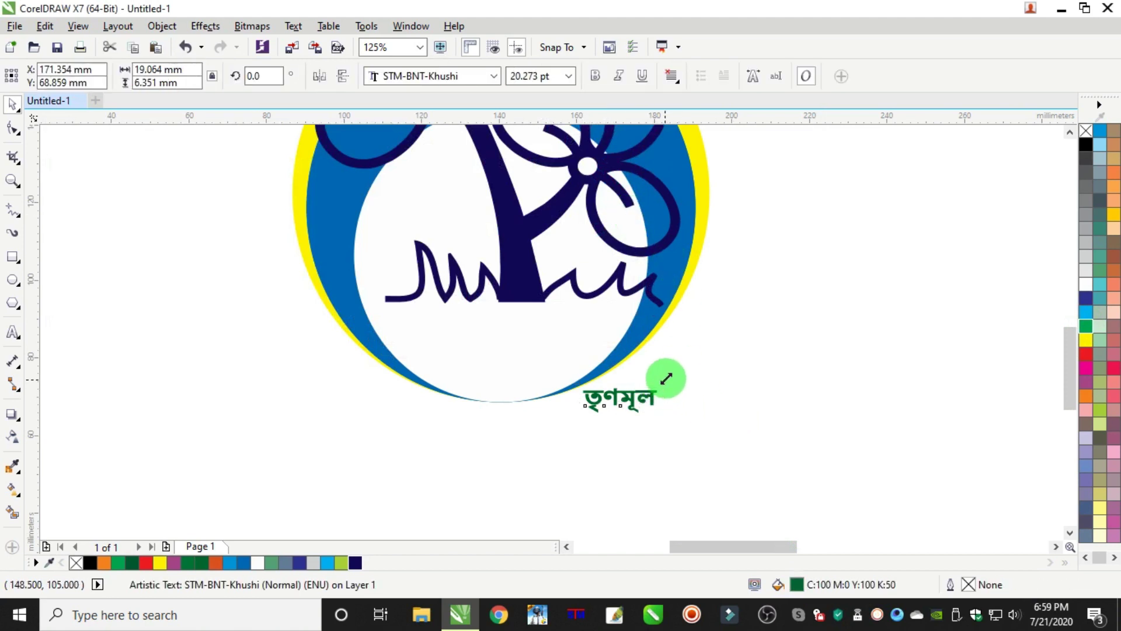
{"action": "left_click_drag", "start_coordinate": [668, 376], "coordinate": [773, 329]}
{"action": "left_click", "coordinate": [666, 387]}
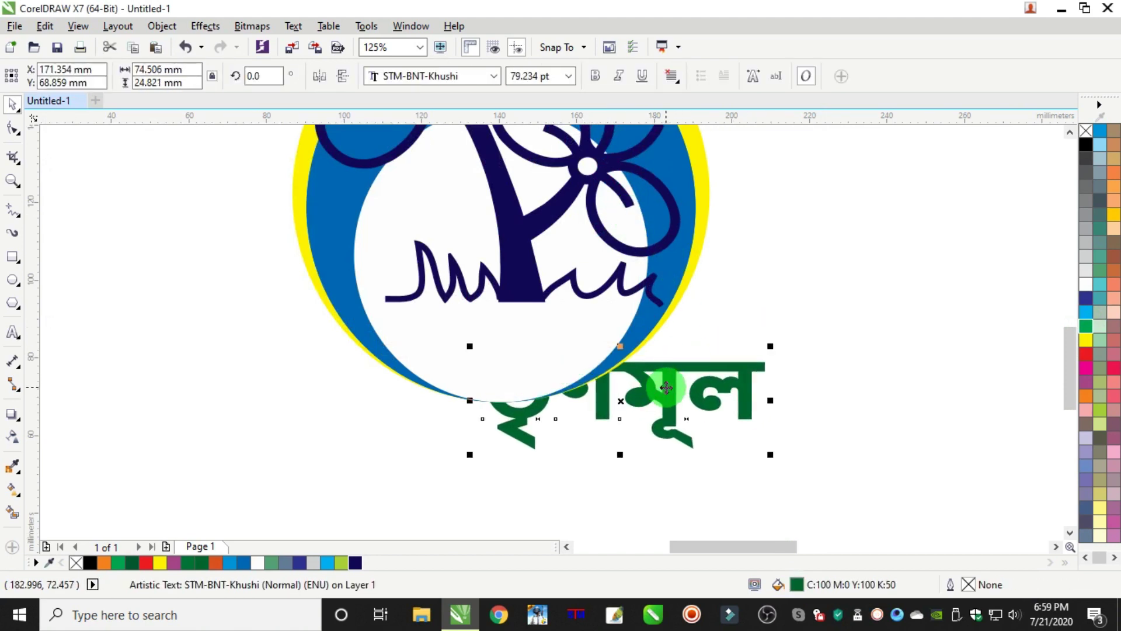
Step: Bring the green text to the front of the page and place it over the emblem's lower part, just under the grass
{"action": "right_click", "coordinate": [666, 387]}
{"action": "mouse_move", "coordinate": [786, 242]}
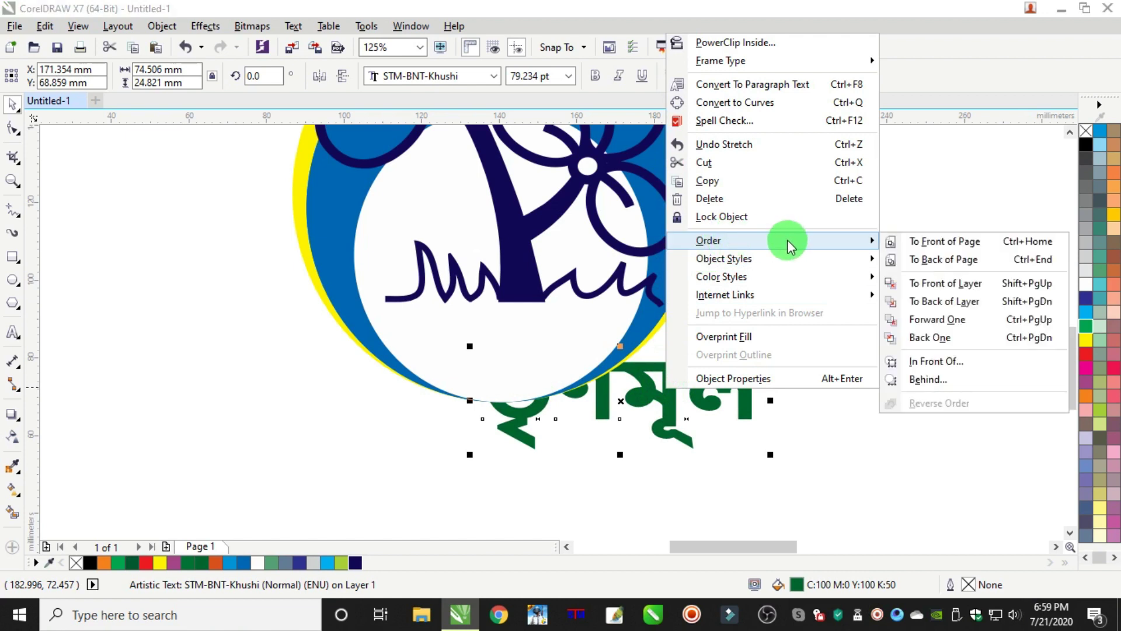
{"action": "left_click", "coordinate": [916, 242]}
{"action": "left_click_drag", "start_coordinate": [656, 396], "coordinate": [555, 346]}
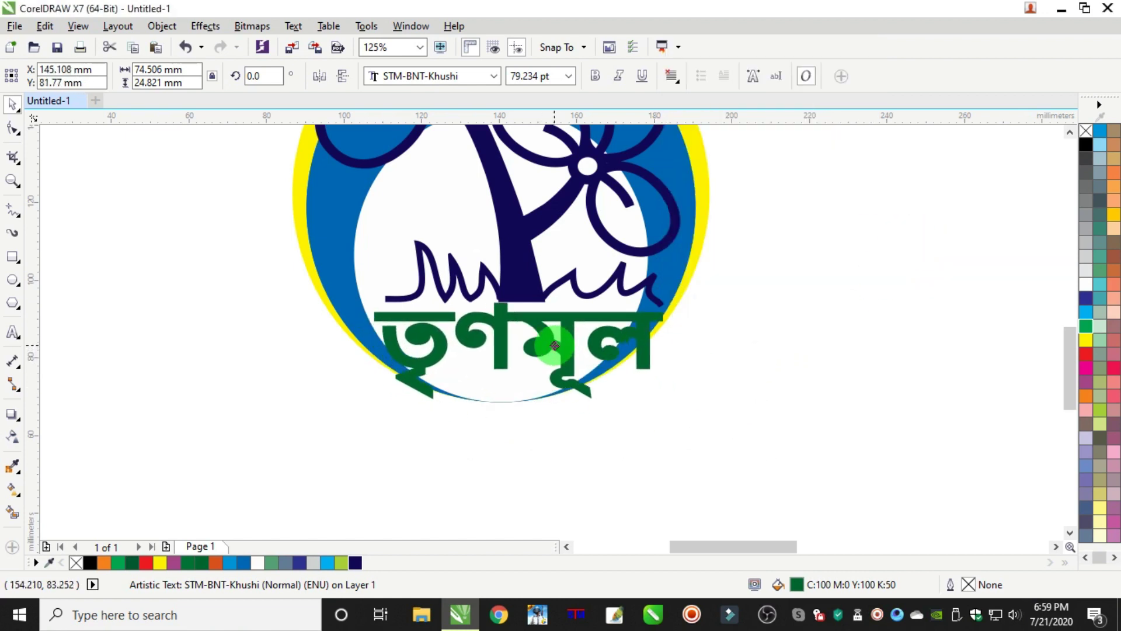
{"action": "scroll", "coordinate": [555, 346], "scroll_direction": "down", "scroll_amount": 2}
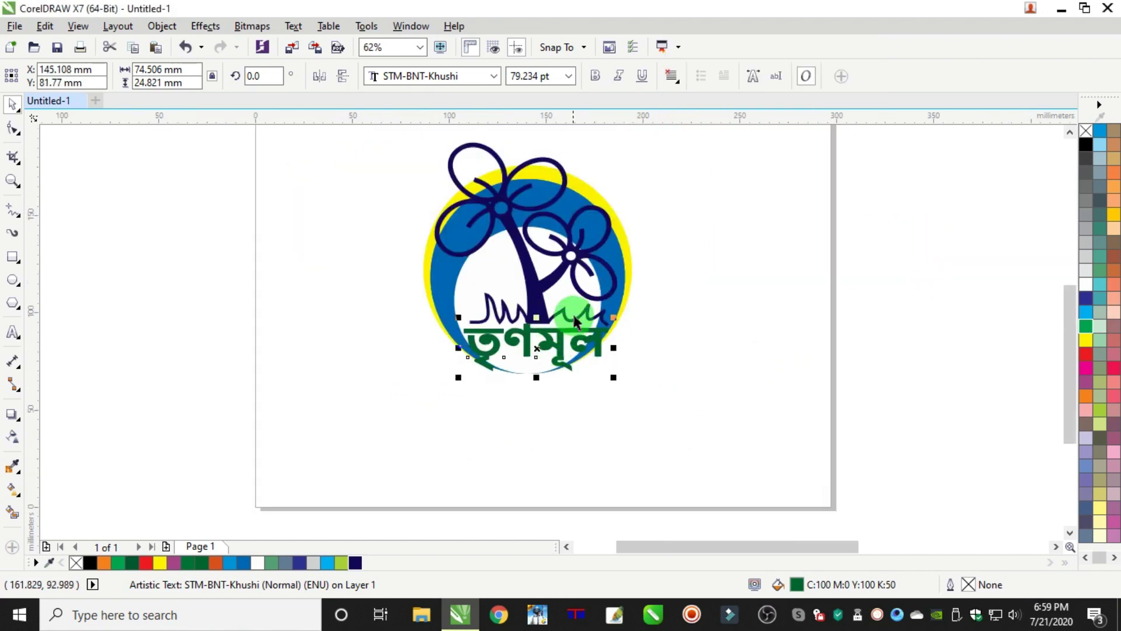
Step: Shift the flower drawing left to about X 137 mm and move the green text slightly down and left to about X 143.8, Y 80.5 mm
{"action": "left_click", "coordinate": [699, 237]}
{"action": "left_click", "coordinate": [546, 282]}
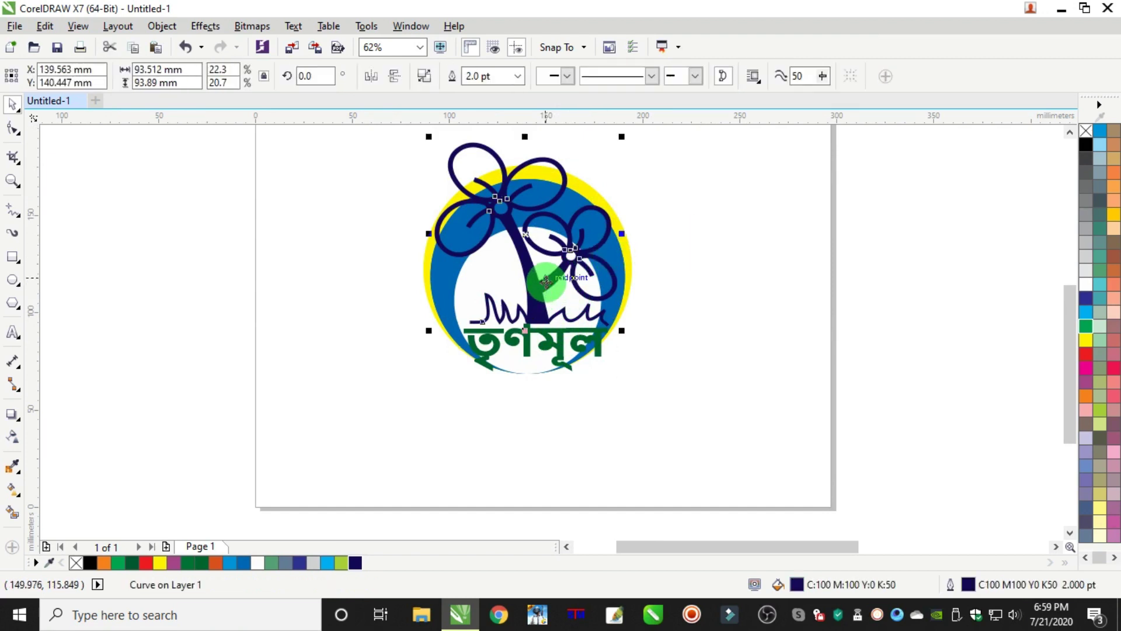
{"action": "scroll", "coordinate": [551, 336], "scroll_direction": "up", "scroll_amount": 2}
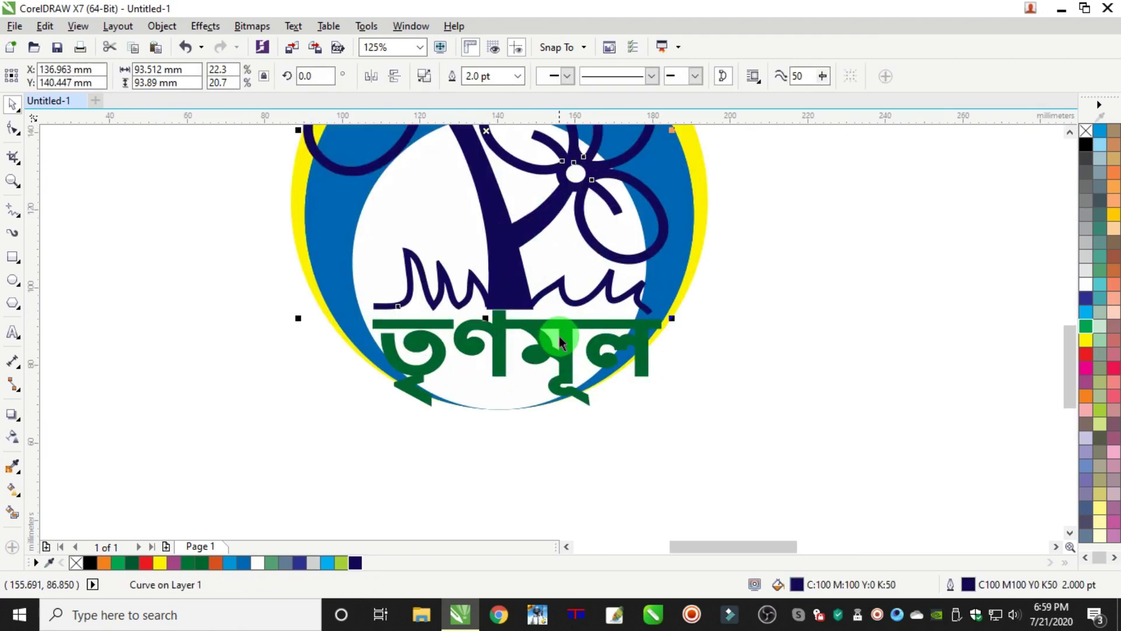
{"action": "left_click", "coordinate": [551, 335]}
{"action": "left_click_drag", "start_coordinate": [550, 336], "coordinate": [555, 341]}
{"action": "left_click", "coordinate": [745, 368]}
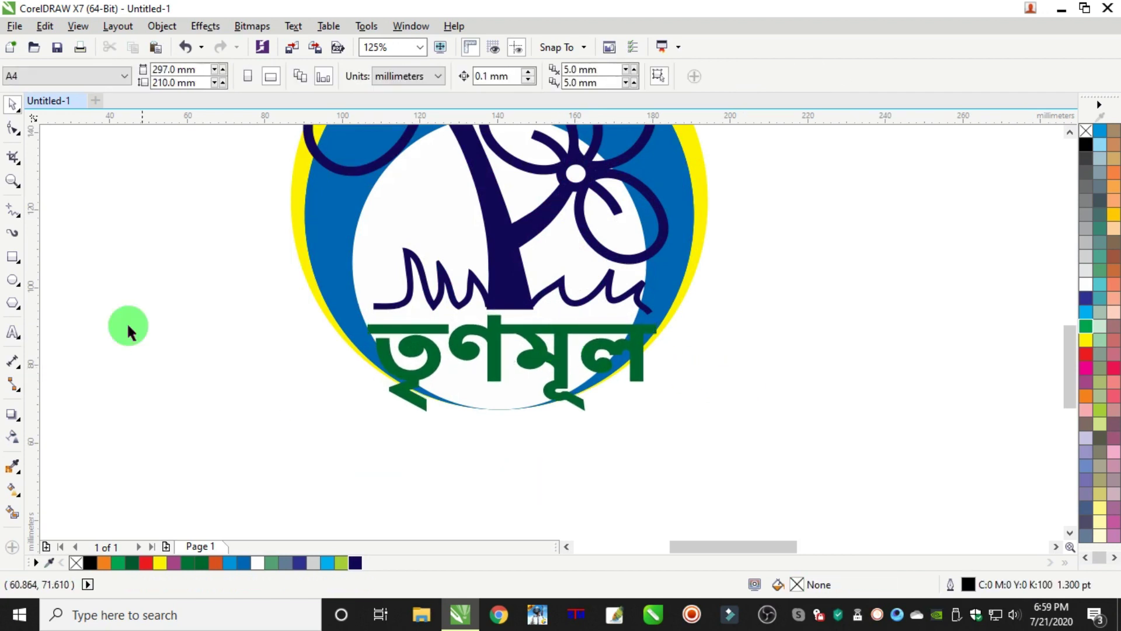
Step: Draw a straight line about 101 mm long, sloping down to the right across the emblem's lower edge, and move the text beside the emblem
{"action": "left_click", "coordinate": [13, 209]}
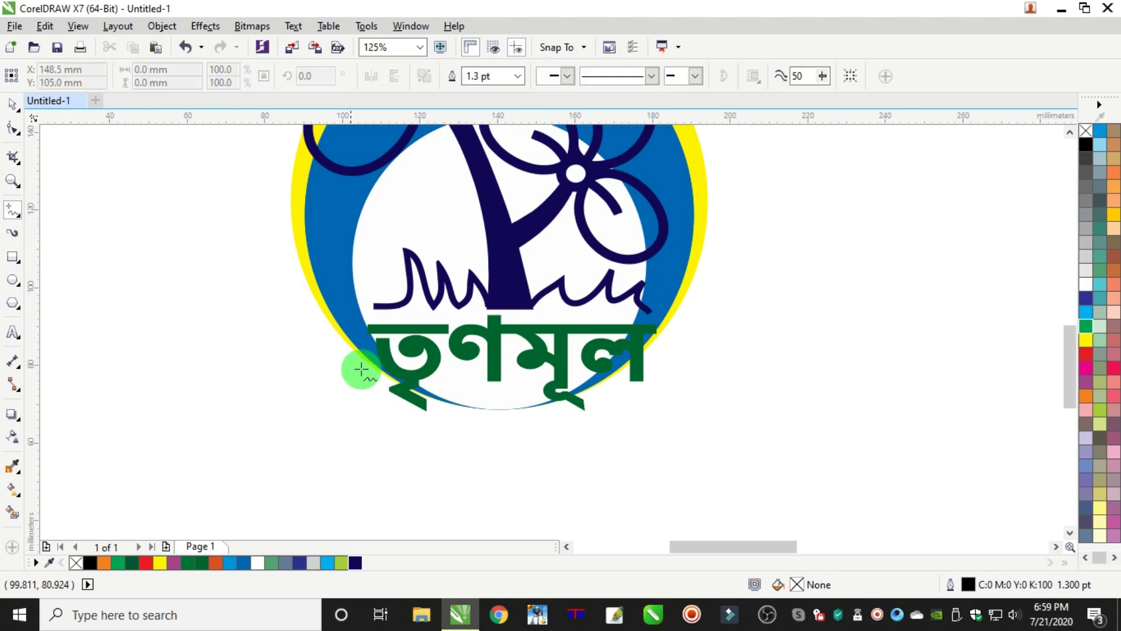
{"action": "left_click", "coordinate": [316, 349]}
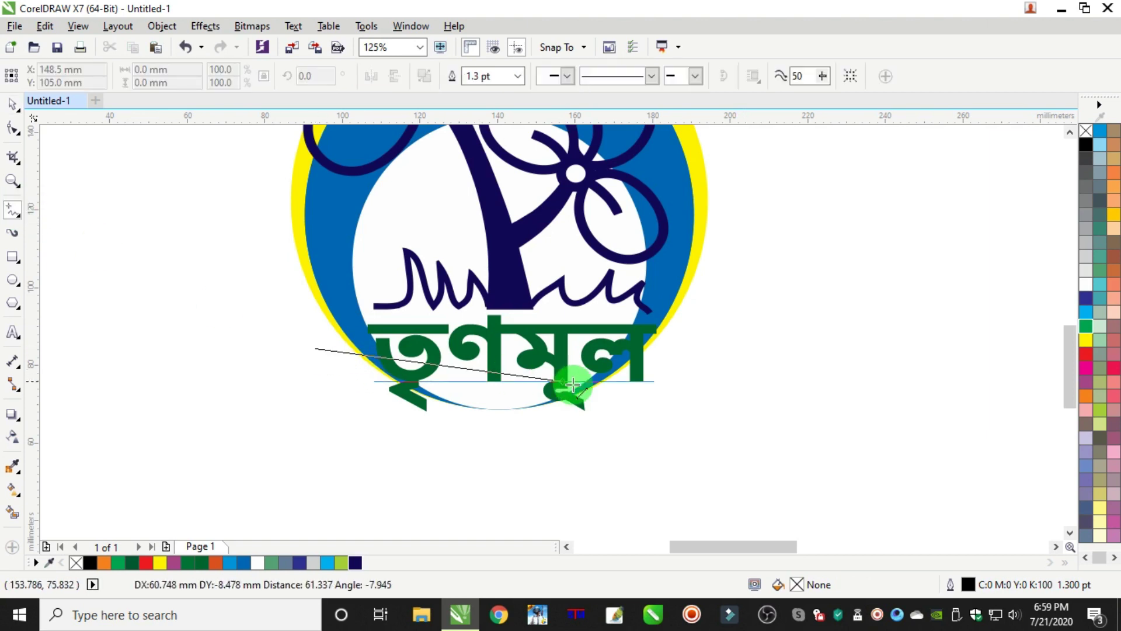
{"action": "left_click", "coordinate": [699, 422]}
{"action": "left_click", "coordinate": [13, 104]}
{"action": "left_click", "coordinate": [556, 337]}
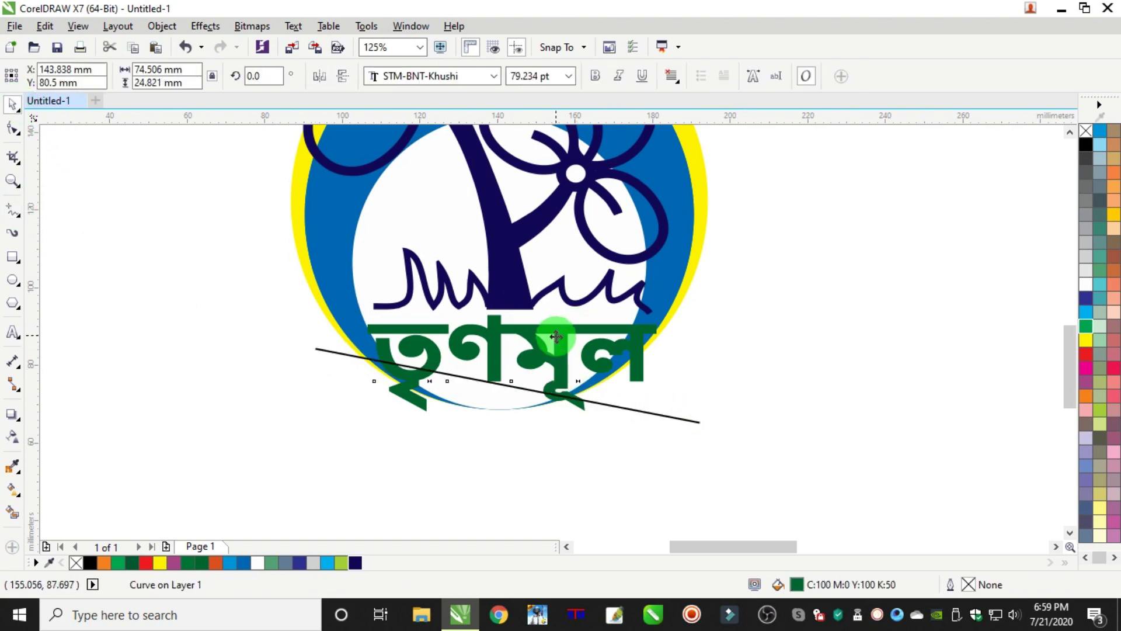
{"action": "left_click_drag", "start_coordinate": [556, 337], "coordinate": [856, 260]}
Step: Convert the sloping line to a curve and bend it into an S-shape that dips on the left and rises on the right
{"action": "left_click", "coordinate": [489, 377]}
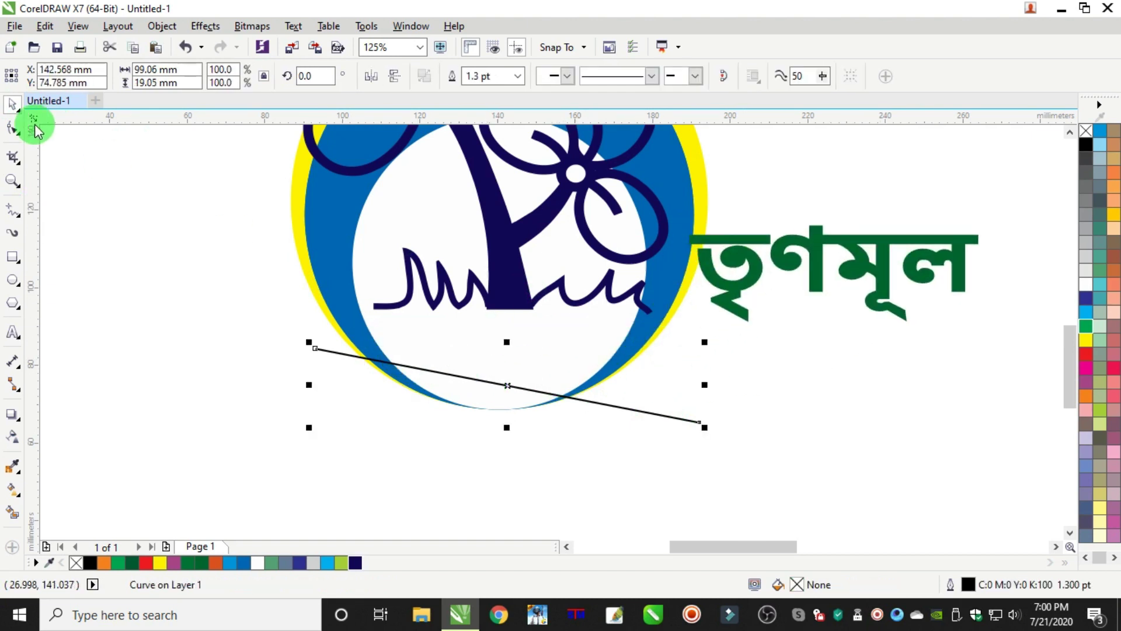
{"action": "left_click", "coordinate": [13, 126]}
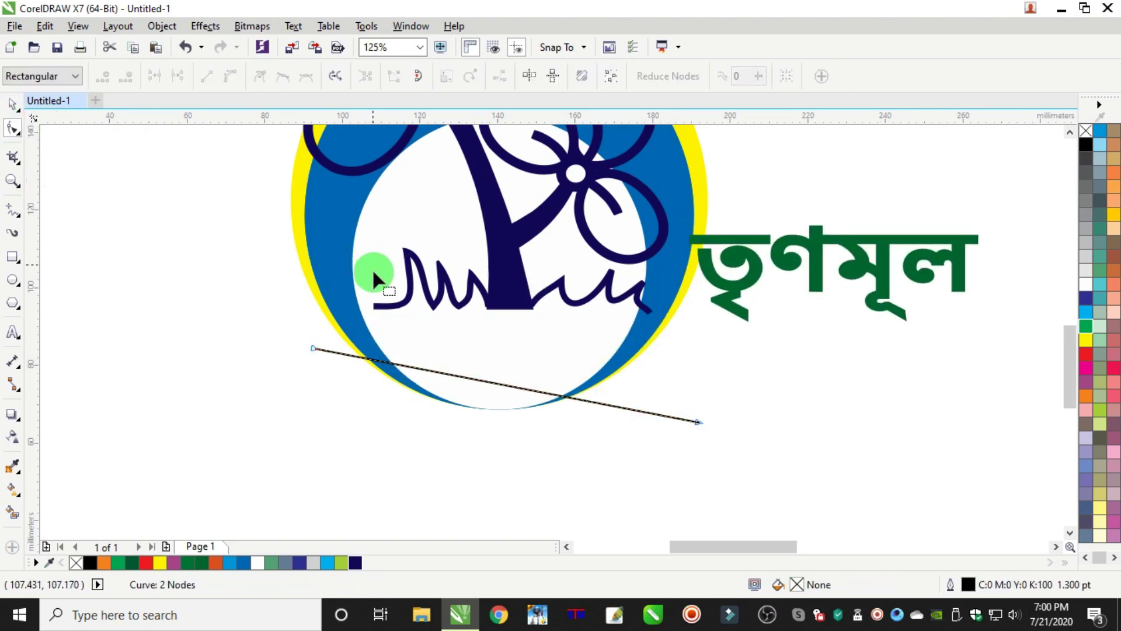
{"action": "left_click", "coordinate": [241, 110]}
{"action": "left_click", "coordinate": [424, 360]}
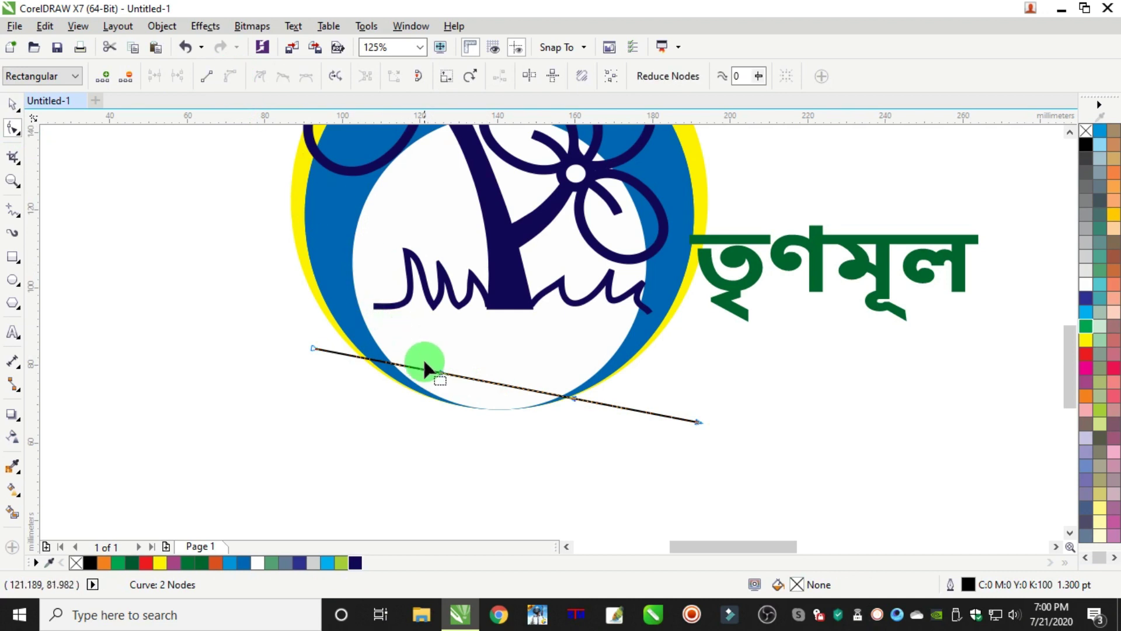
{"action": "left_click_drag", "start_coordinate": [428, 374], "coordinate": [424, 440]}
{"action": "left_click", "coordinate": [606, 459]}
{"action": "left_click_drag", "start_coordinate": [575, 451], "coordinate": [574, 351]}
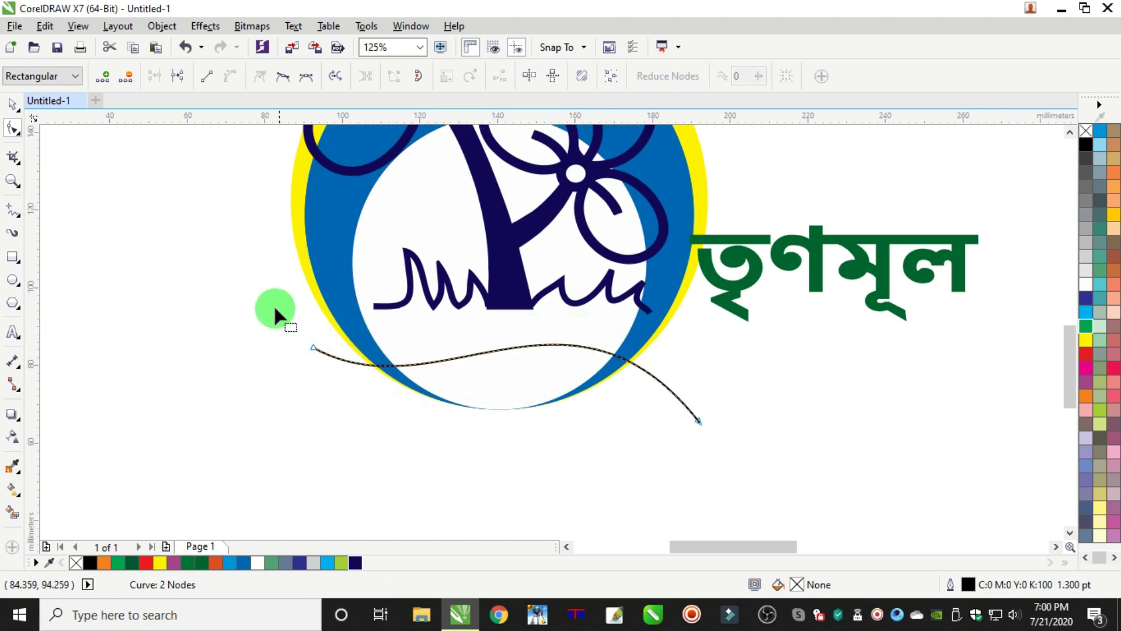
{"action": "left_click_drag", "start_coordinate": [437, 413], "coordinate": [449, 508]}
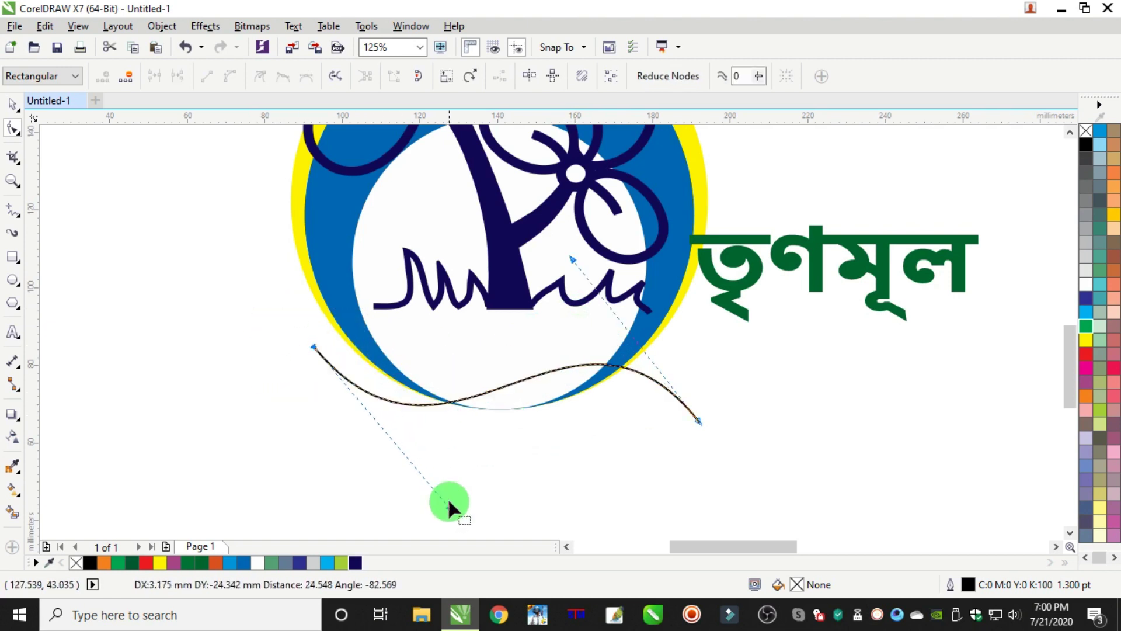
Step: Close the S-curve with a straight line joining its two end points
{"action": "left_click", "coordinate": [12, 210]}
{"action": "left_click", "coordinate": [316, 348]}
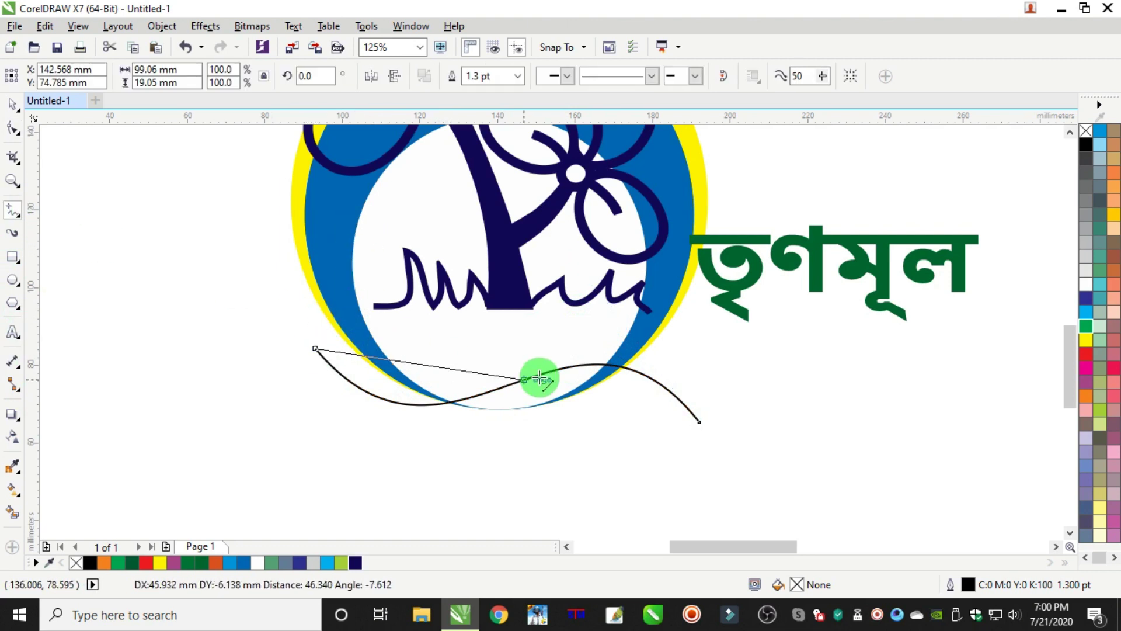
{"action": "left_click", "coordinate": [701, 421]}
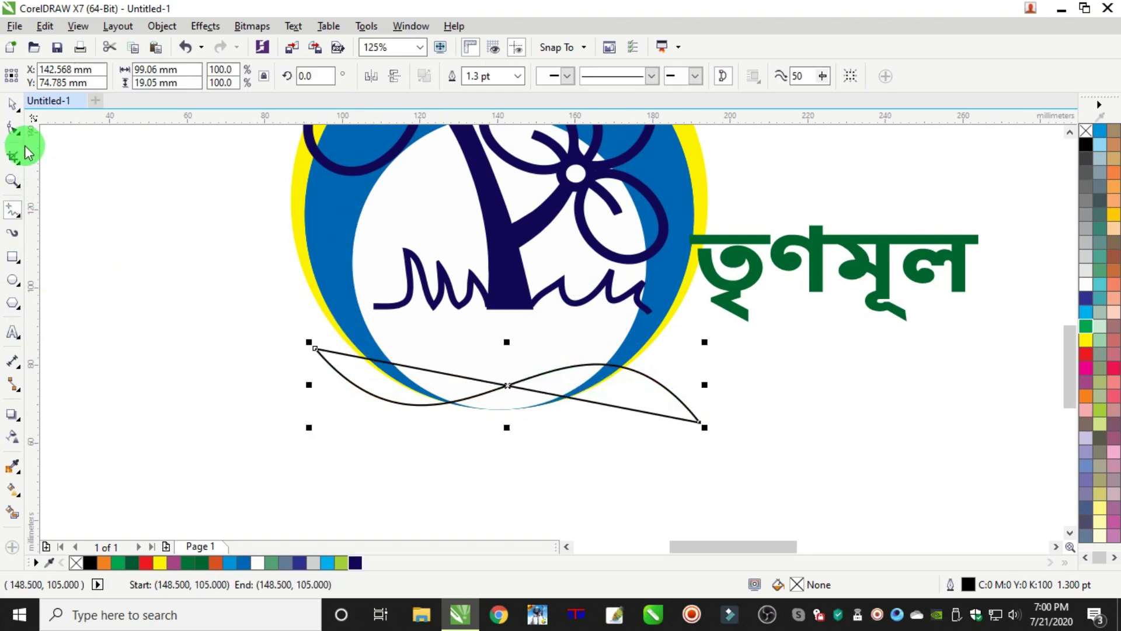
Step: Convert the straight closing line to a curve and bow it downward below the S-curve
{"action": "left_click", "coordinate": [12, 127]}
{"action": "left_click", "coordinate": [532, 390]}
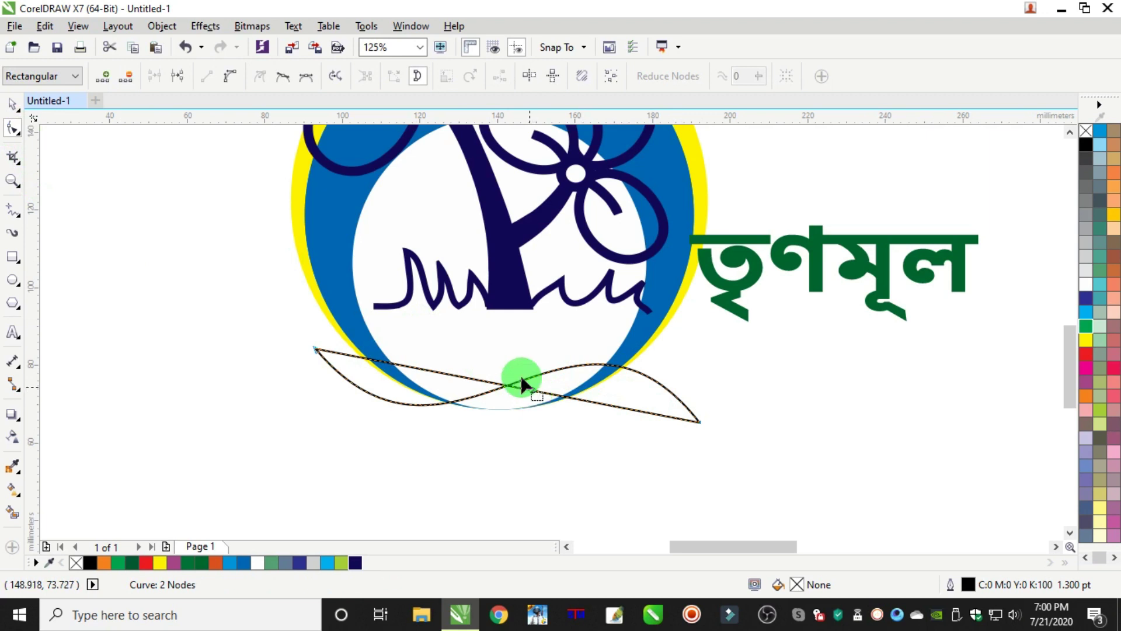
{"action": "left_click", "coordinate": [231, 75]}
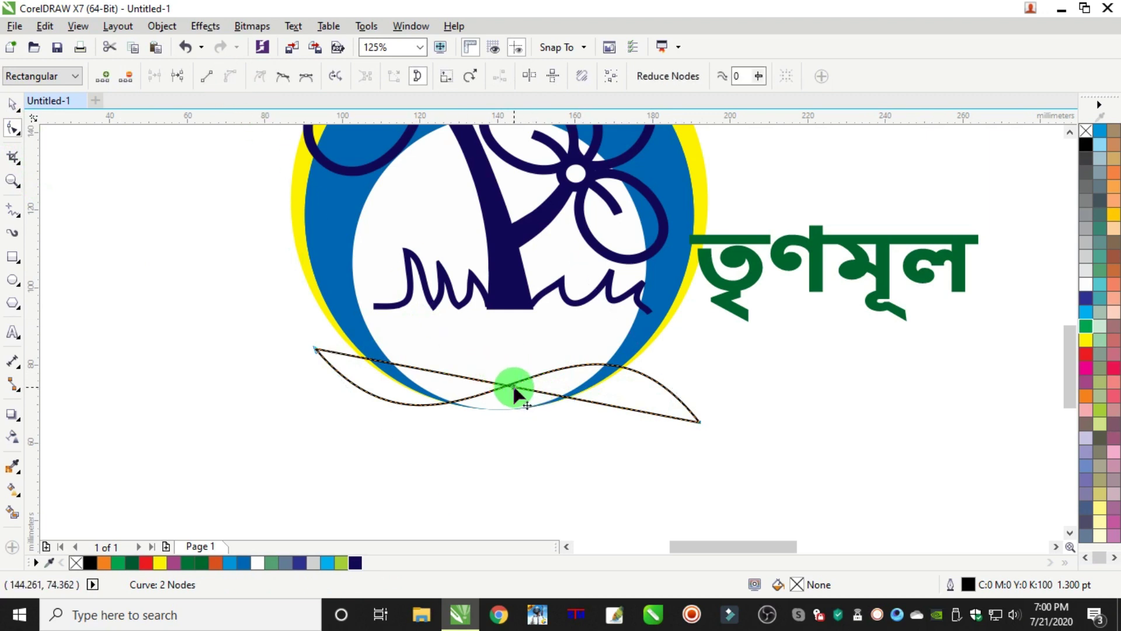
{"action": "left_click_drag", "start_coordinate": [514, 389], "coordinate": [445, 499]}
{"action": "left_click_drag", "start_coordinate": [650, 450], "coordinate": [650, 452]}
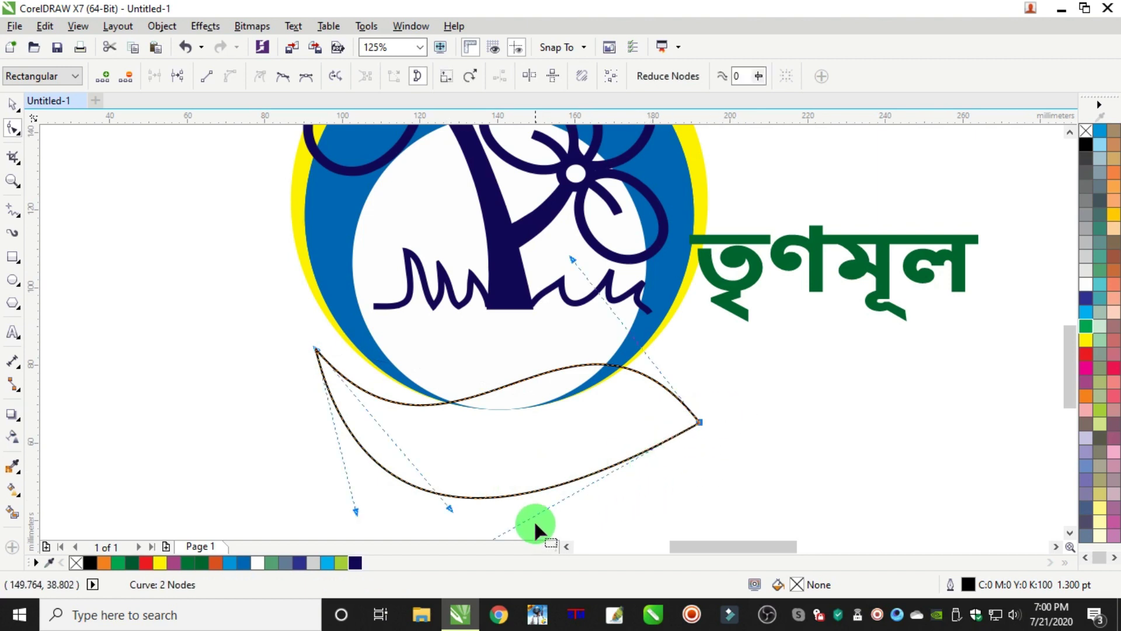
Step: Narrow the closed shape by raising the right part of its lower edge and slightly deepen the dip of its upper edge
{"action": "scroll", "coordinate": [566, 464], "scroll_direction": "down", "scroll_amount": 2}
{"action": "scroll", "coordinate": [552, 461], "scroll_direction": "up", "scroll_amount": 1}
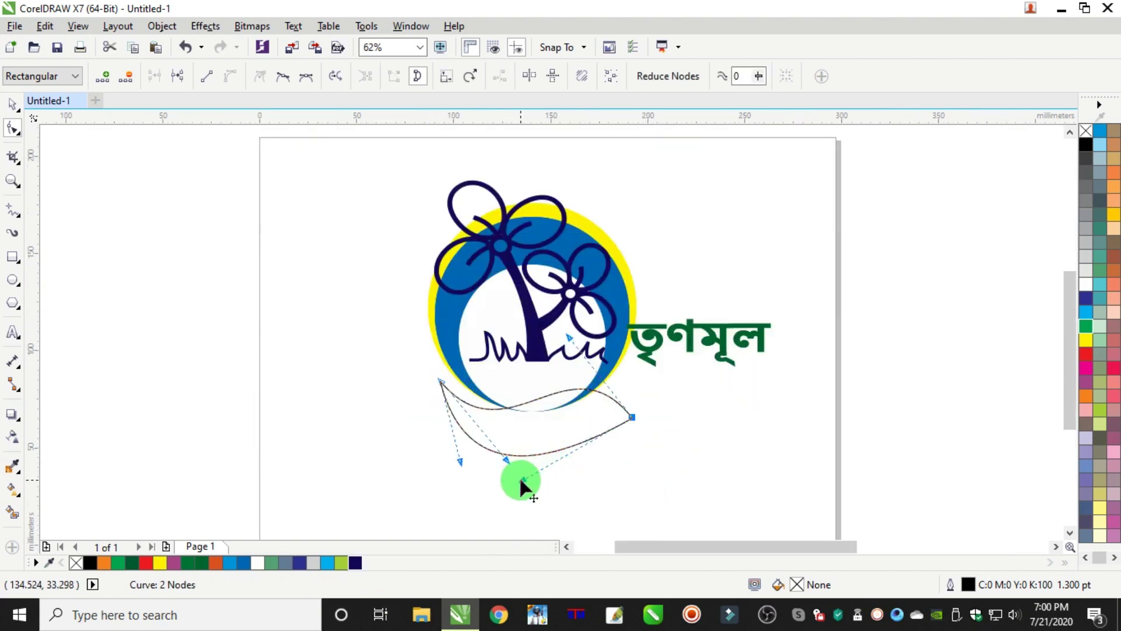
{"action": "left_click_drag", "start_coordinate": [521, 479], "coordinate": [537, 403]}
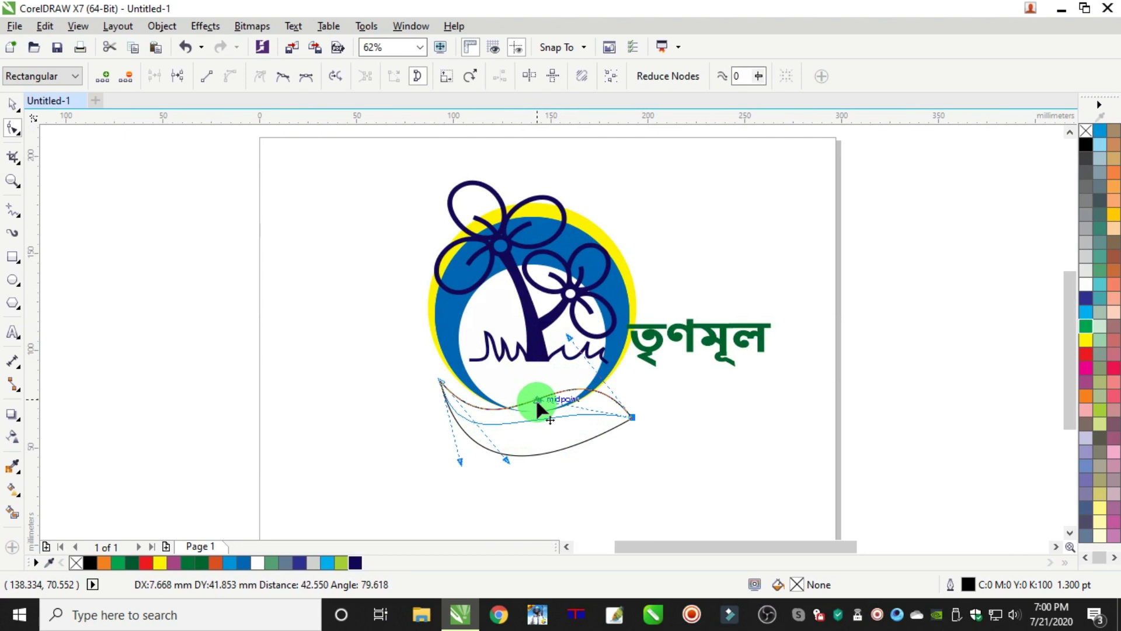
{"action": "left_click_drag", "start_coordinate": [537, 403], "coordinate": [537, 402]}
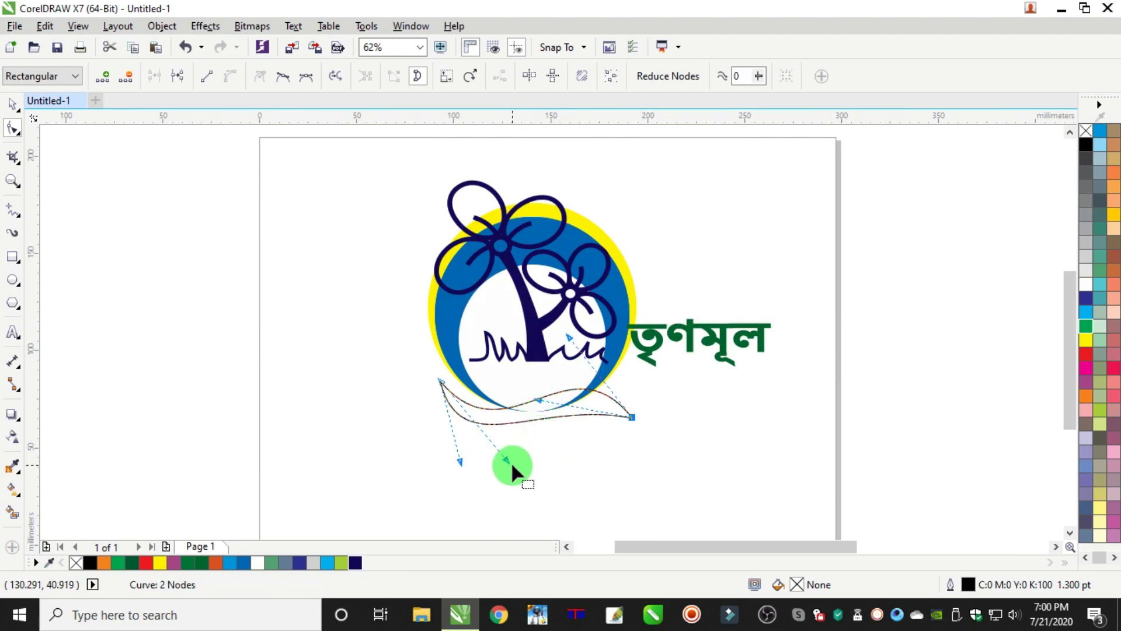
{"action": "left_click_drag", "start_coordinate": [507, 462], "coordinate": [511, 467]}
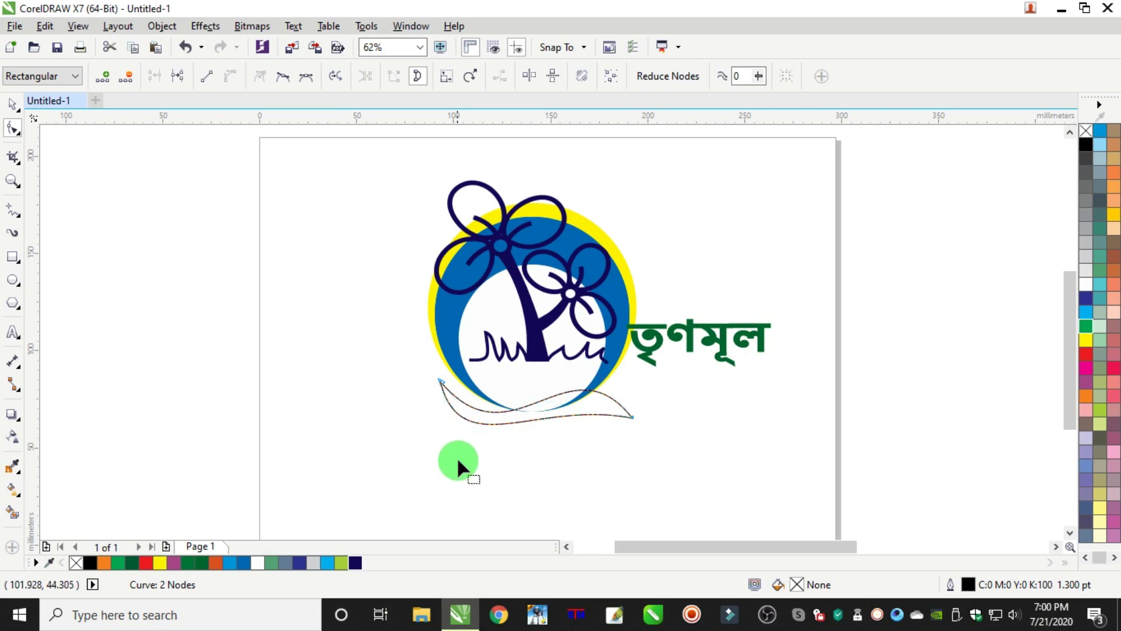
Step: Adjust the curve handles at both ends to form a wave-shaped ribbon about 33.6 mm high, fuller on the left and raised on the right
{"action": "left_click", "coordinate": [459, 463]}
{"action": "left_click", "coordinate": [442, 384]}
{"action": "left_click_drag", "start_coordinate": [461, 463], "coordinate": [497, 518]}
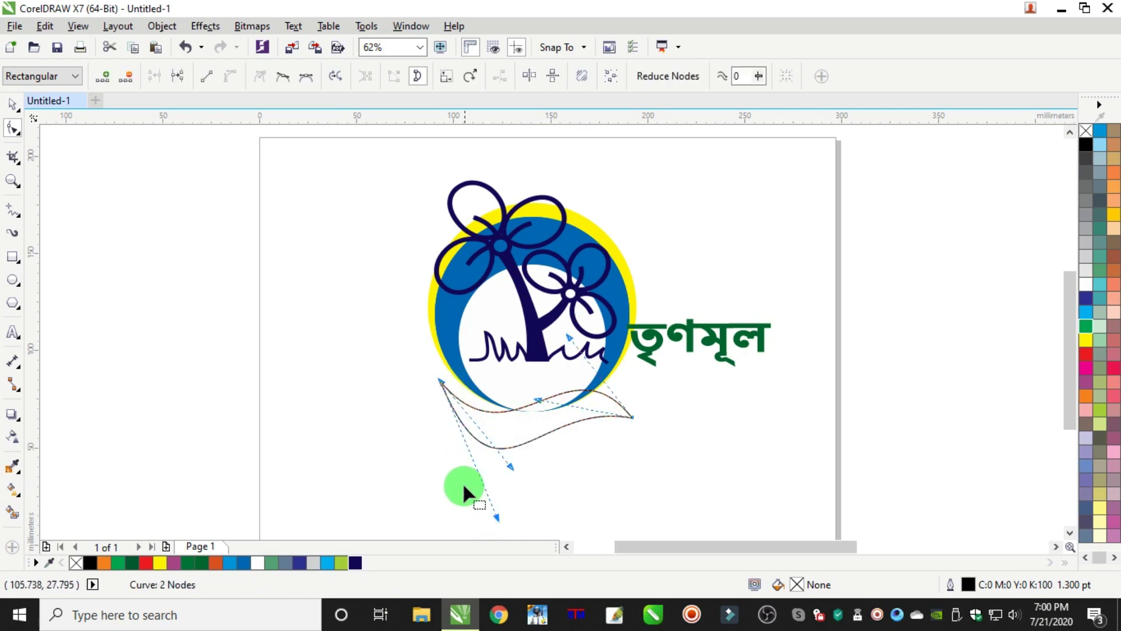
{"action": "left_click_drag", "start_coordinate": [511, 466], "coordinate": [525, 468]}
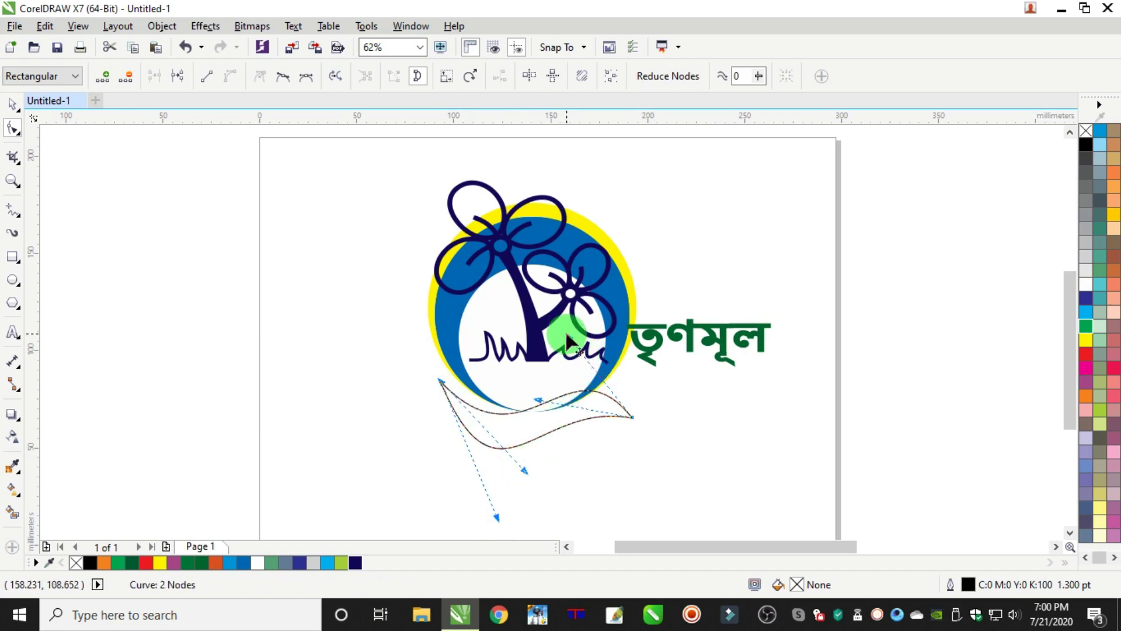
{"action": "mouse_move", "coordinate": [567, 339]}
{"action": "left_mouse_down"}
{"action": "mouse_move", "coordinate": [577, 322]}
{"action": "mouse_move", "coordinate": [583, 331]}
{"action": "left_mouse_up"}
{"action": "left_click", "coordinate": [546, 407]}
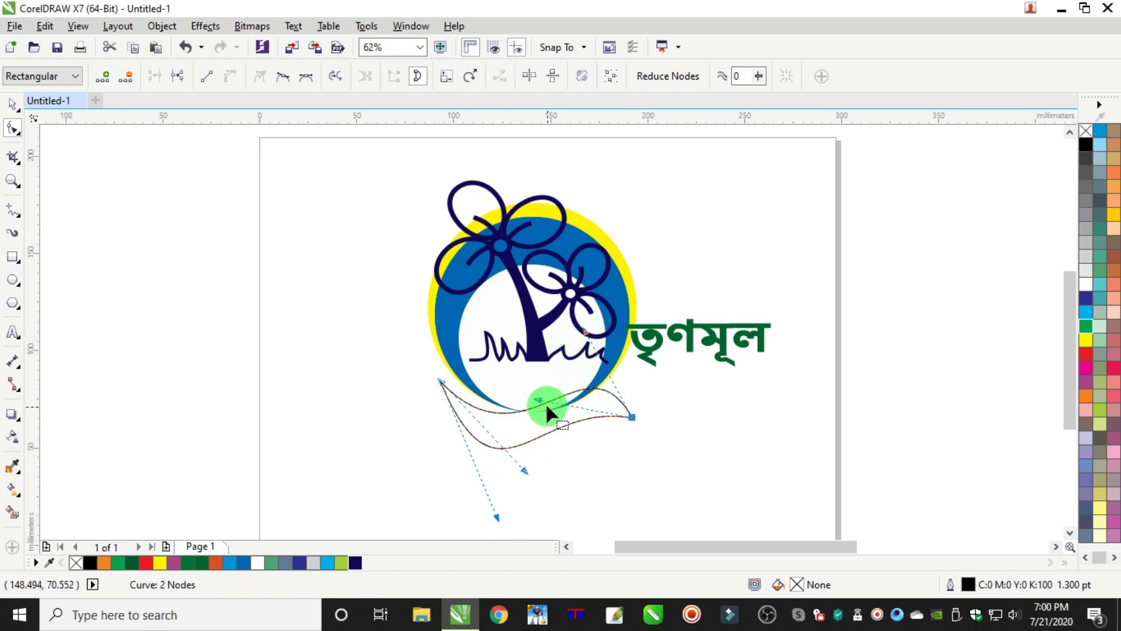
{"action": "left_click_drag", "start_coordinate": [539, 403], "coordinate": [550, 314]}
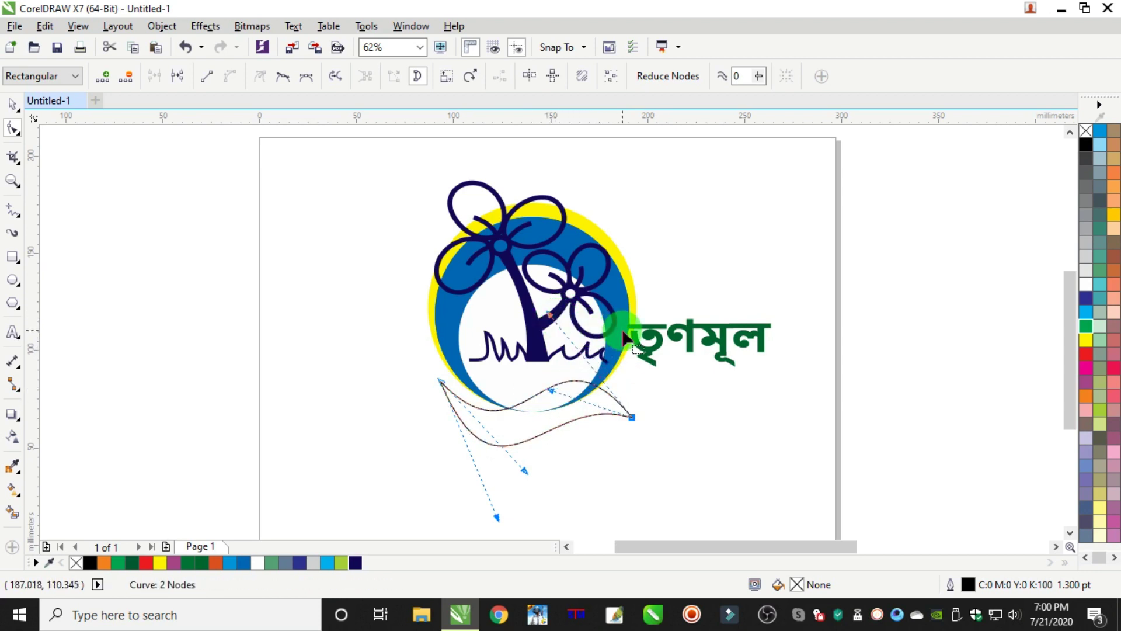
Step: Fill the wave-shaped ribbon with dark green C 100, M 0, Y 100, K 50
{"action": "left_click", "coordinate": [12, 105]}
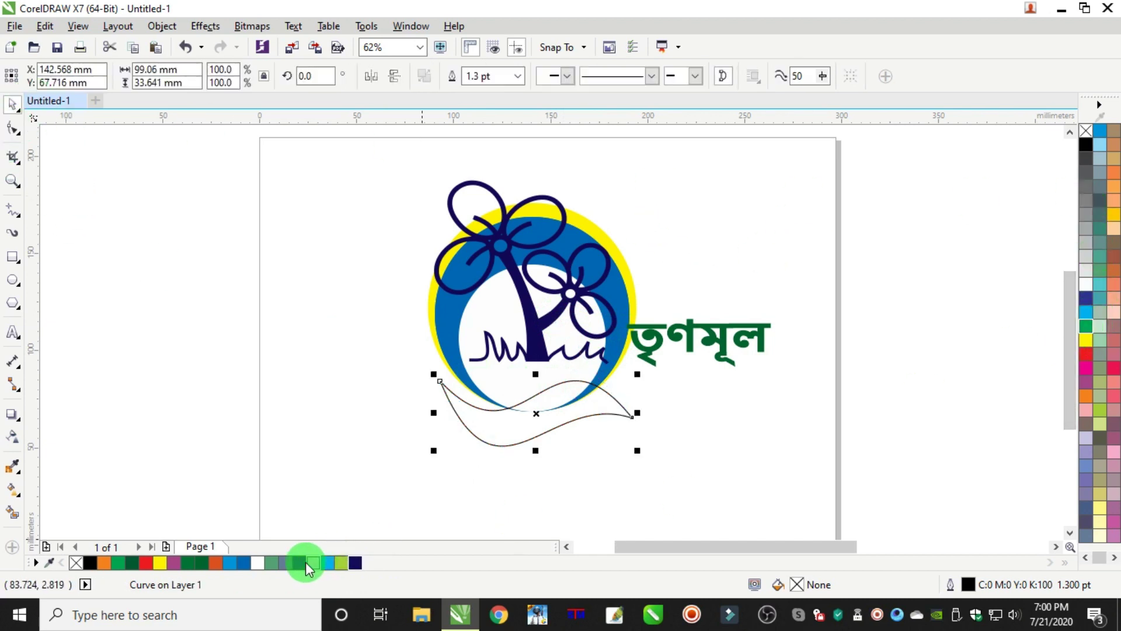
{"action": "left_click", "coordinate": [202, 562]}
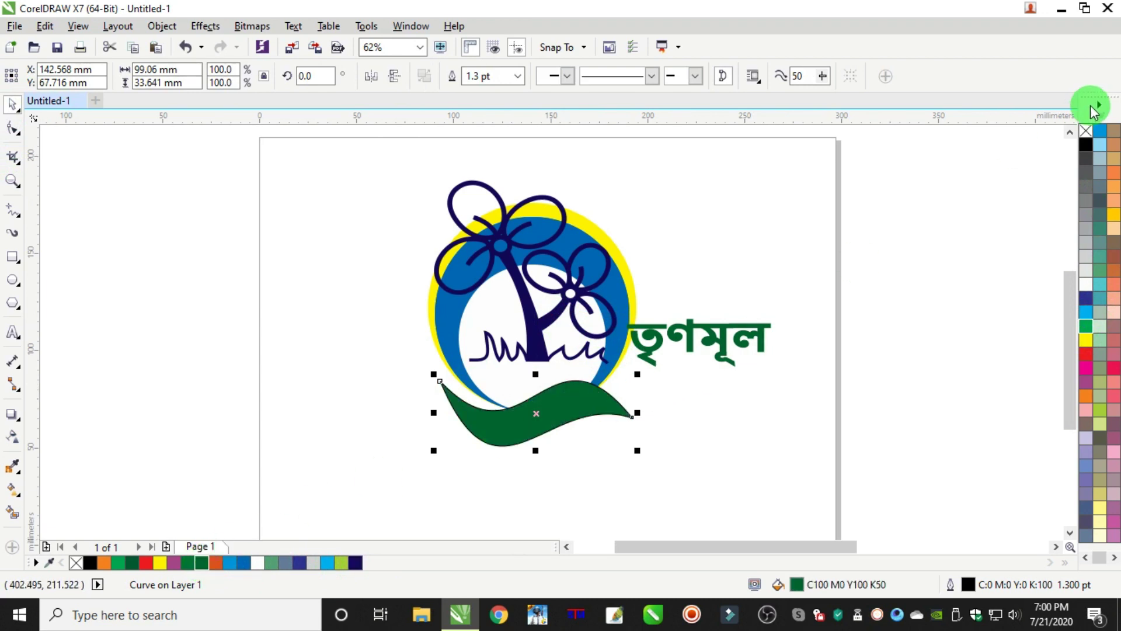
Step: Remove the outline of the green wave-shaped ribbon and move it slightly up and left onto the emblem's lower edge
{"action": "right_click", "coordinate": [1087, 132]}
{"action": "scroll", "coordinate": [567, 409], "scroll_direction": "up", "scroll_amount": 2}
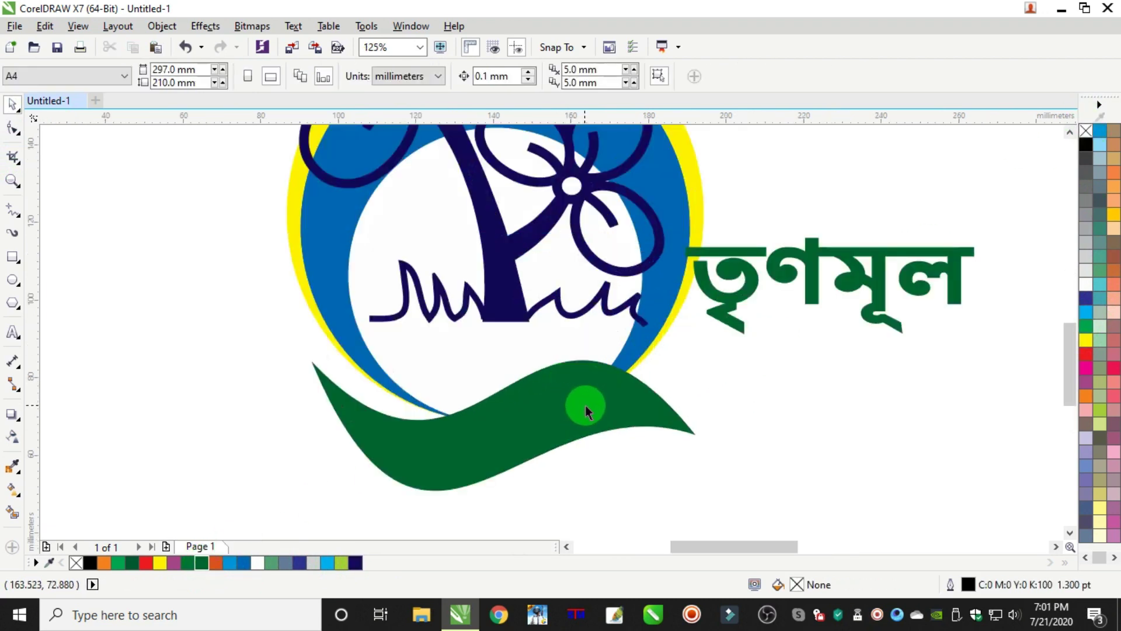
{"action": "left_click_drag", "start_coordinate": [592, 394], "coordinate": [571, 383]}
{"action": "left_click", "coordinate": [571, 384]}
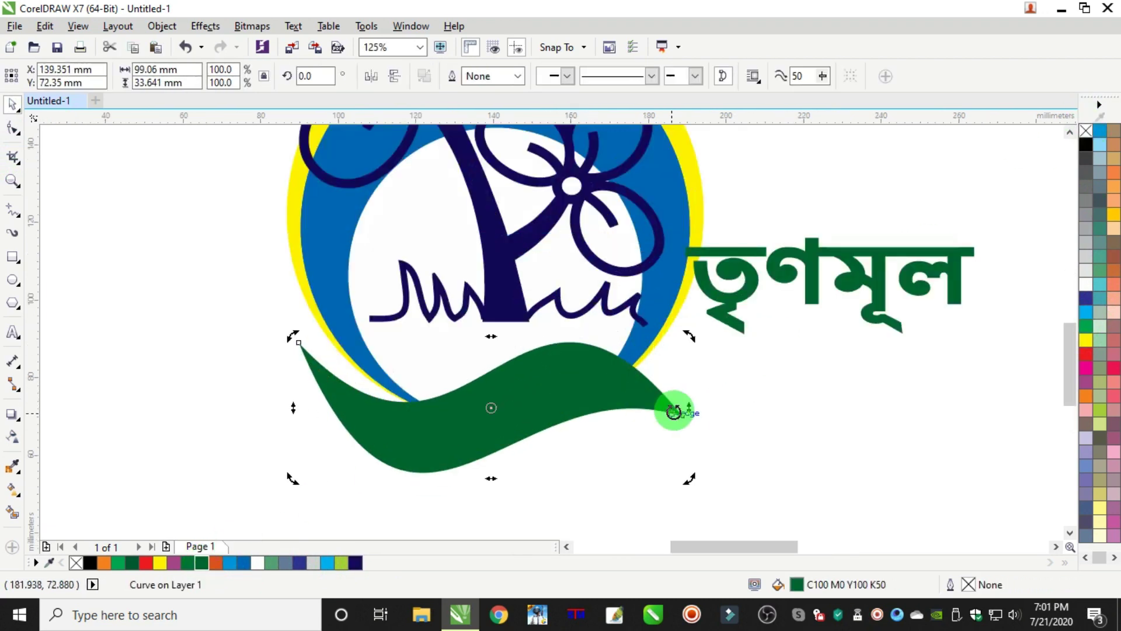
Step: Rotate the ribbon to 356.684 degrees, shift it slightly right, and scale it down proportionally to about 70.5 mm wide
{"action": "left_click_drag", "start_coordinate": [694, 338], "coordinate": [701, 343]}
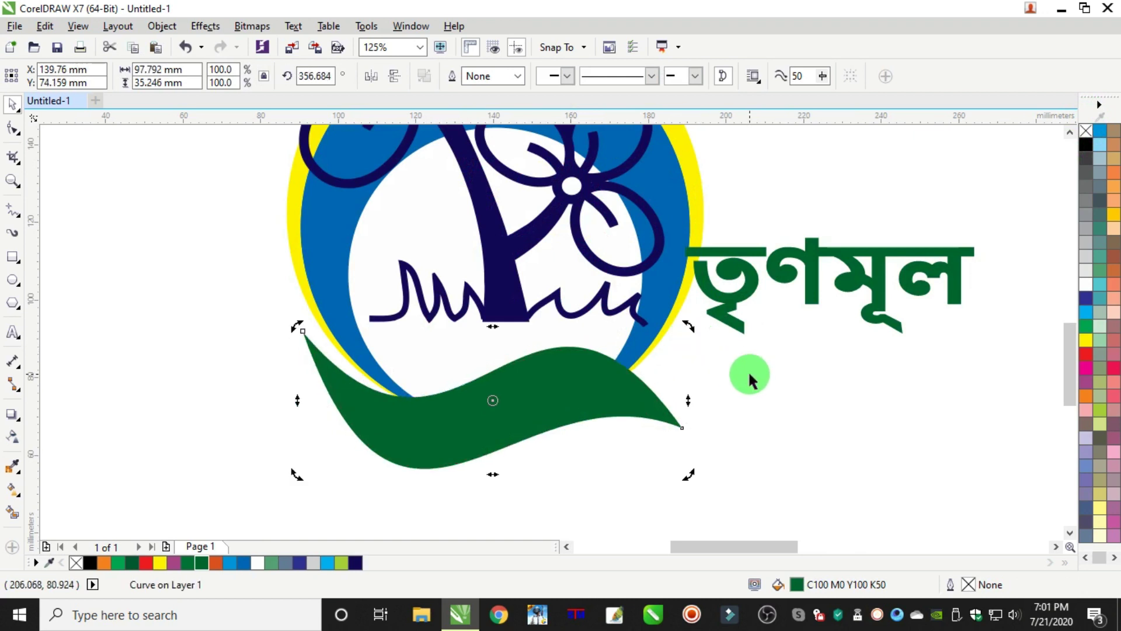
{"action": "double_click", "coordinate": [621, 392]}
{"action": "left_click_drag", "start_coordinate": [620, 389], "coordinate": [635, 381]}
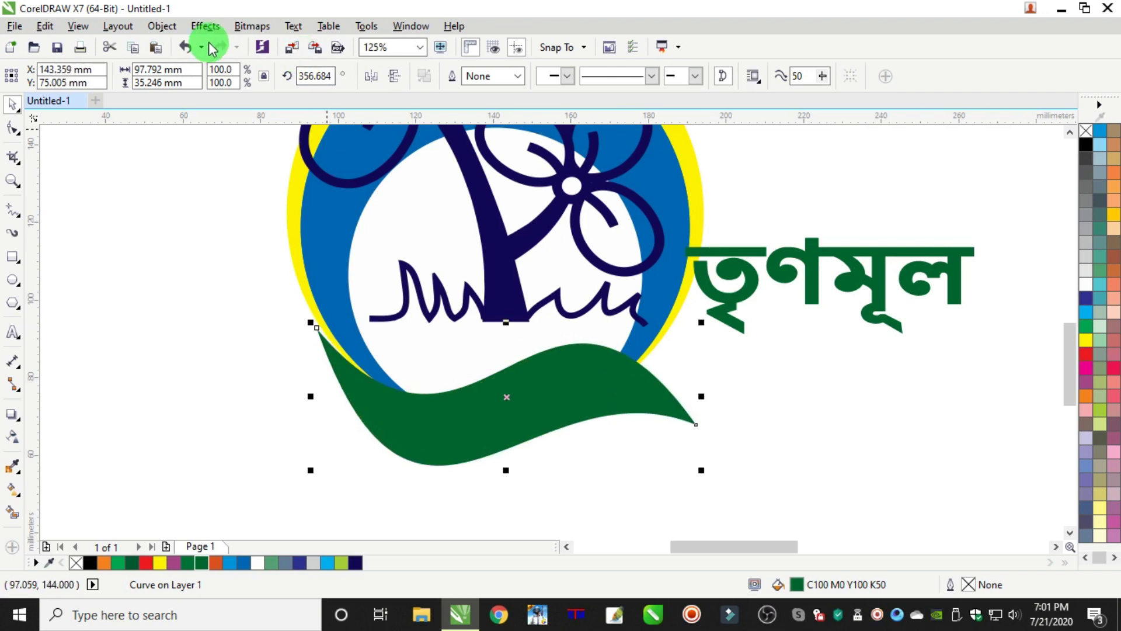
{"action": "left_click_drag", "start_coordinate": [702, 469], "coordinate": [720, 451]}
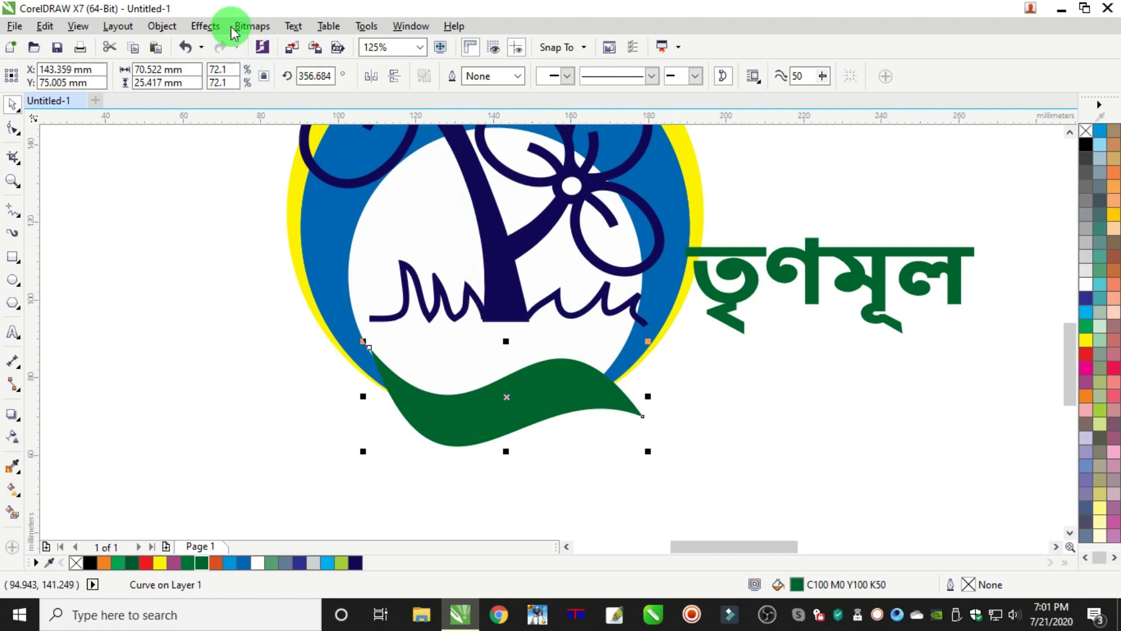
Step: Apply a one-step outside contour with a 1.0 mm offset to the green ribbon
{"action": "left_click", "coordinate": [253, 26]}
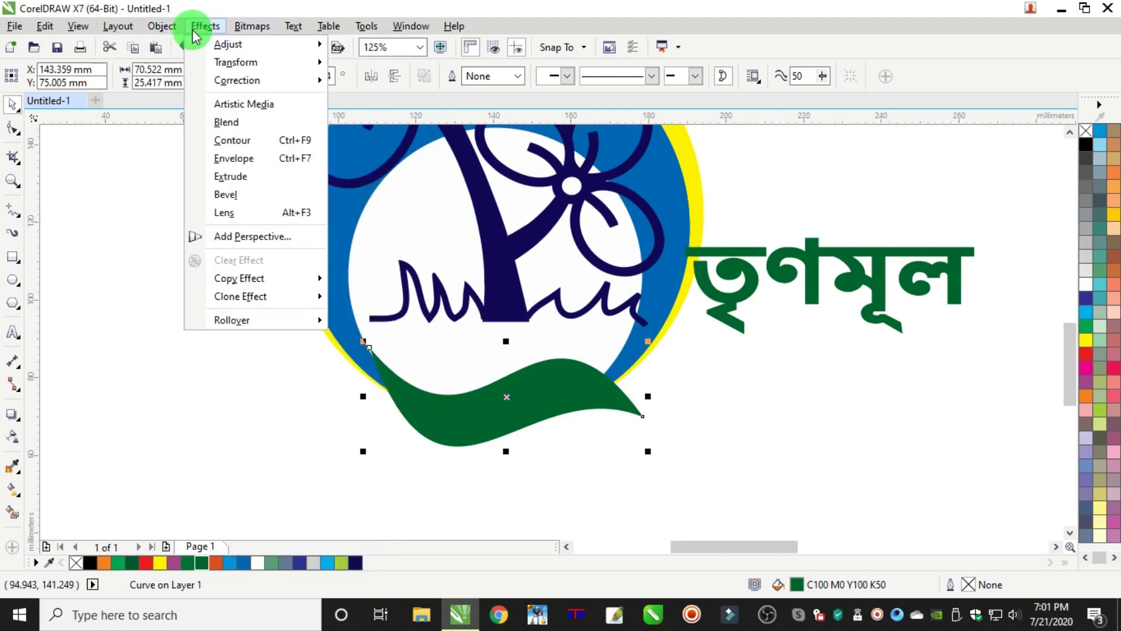
{"action": "left_click", "coordinate": [225, 121]}
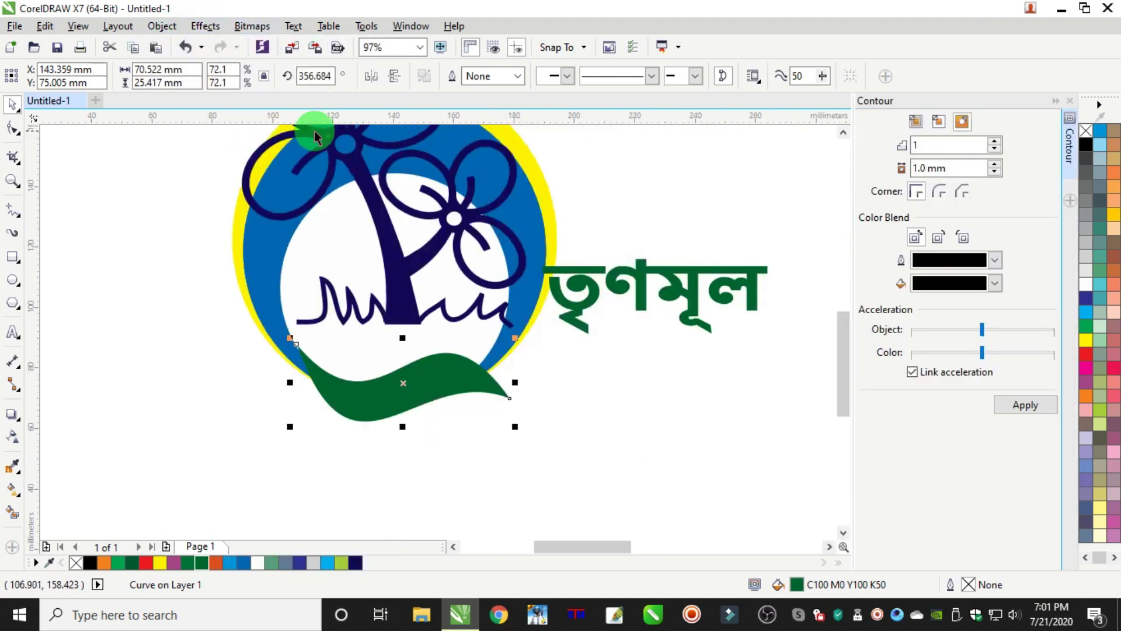
{"action": "left_click", "coordinate": [962, 123]}
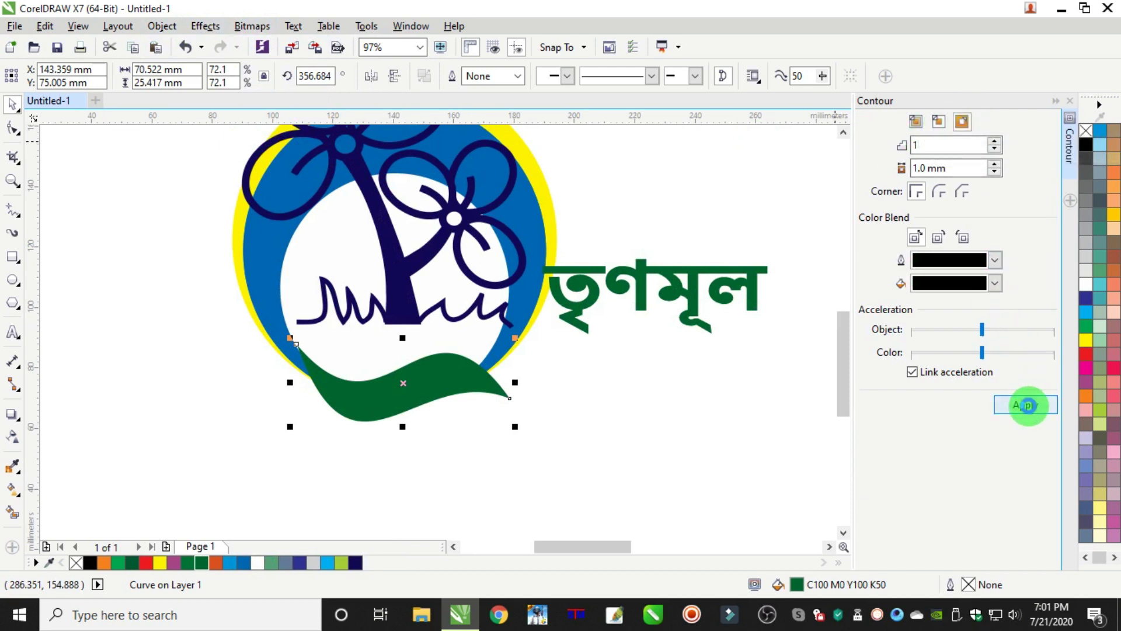
{"action": "left_click", "coordinate": [1028, 405]}
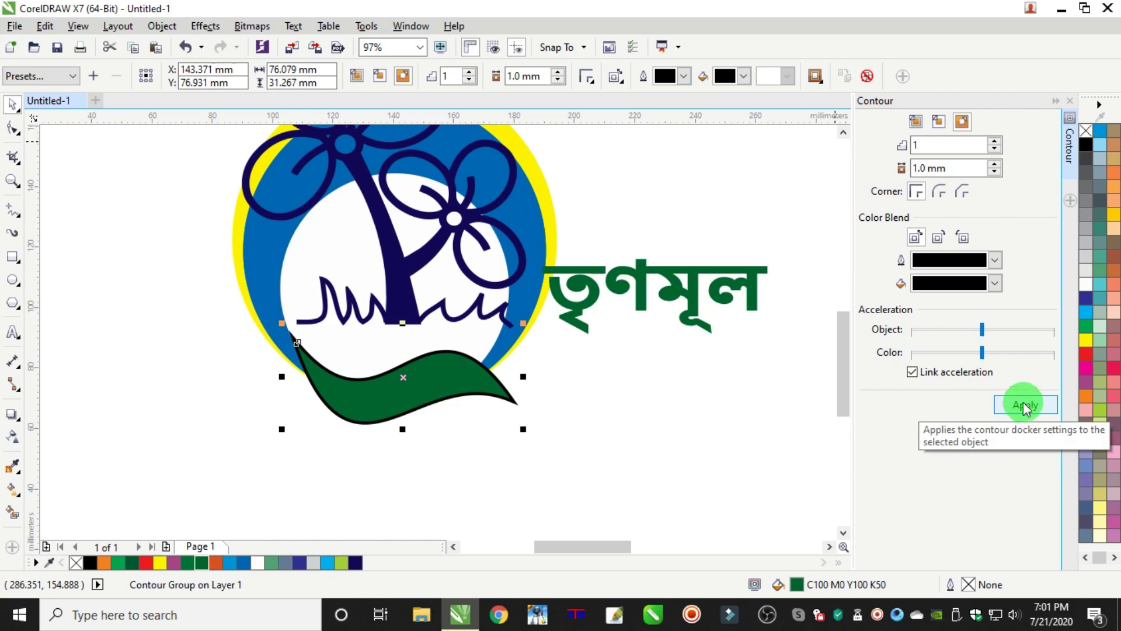
{"action": "left_click", "coordinate": [1070, 101]}
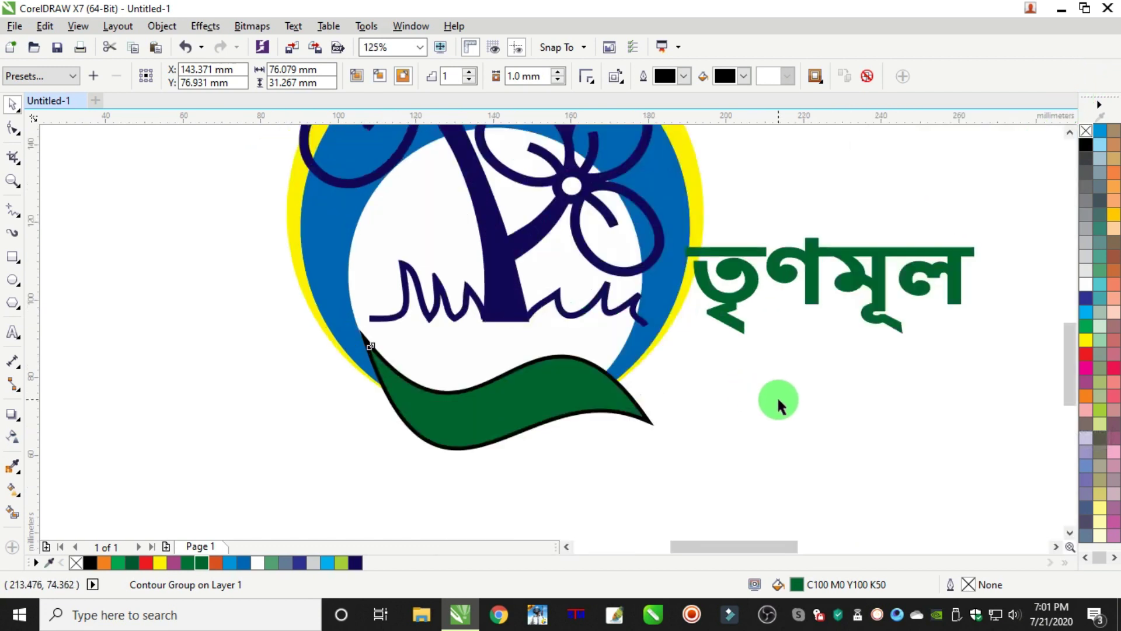
Step: Undo the last move of the contoured ribbon and break its contour group apart
{"action": "left_click_drag", "start_coordinate": [580, 383], "coordinate": [586, 430]}
{"action": "key", "text": "ctrl+z"}
{"action": "left_click", "coordinate": [164, 26]}
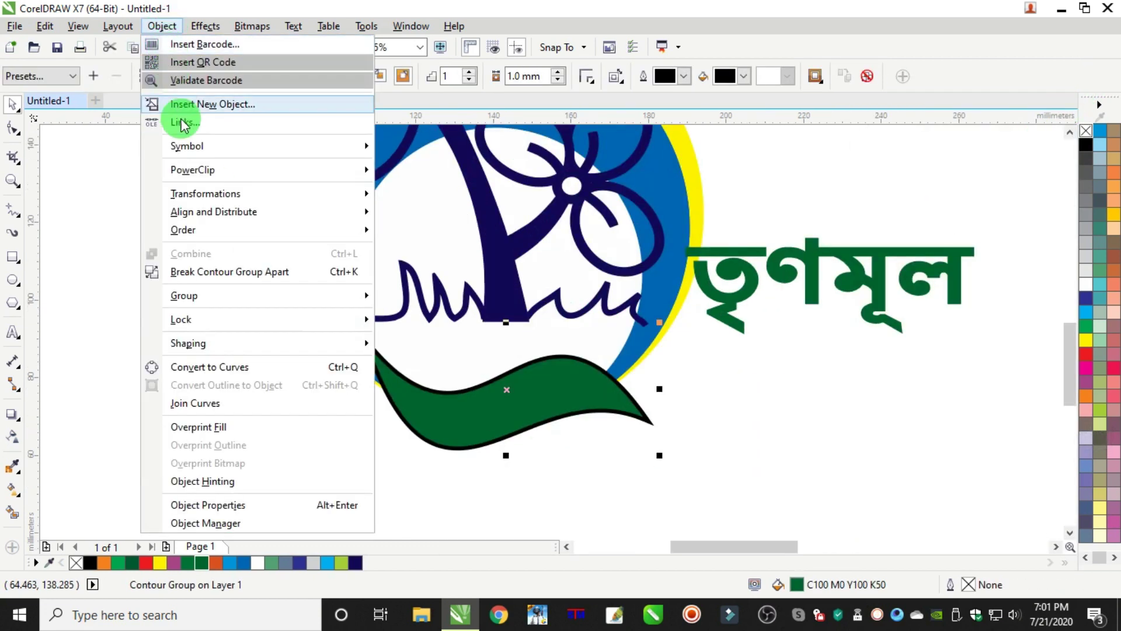
{"action": "left_click", "coordinate": [157, 270]}
{"action": "left_click", "coordinate": [650, 379]}
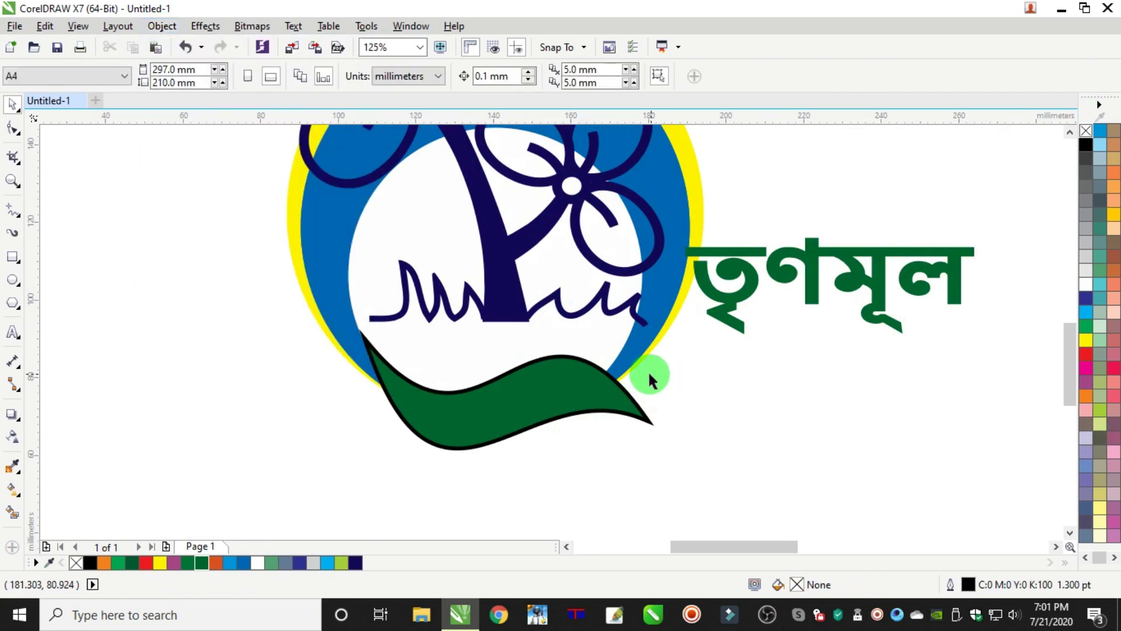
Step: Try enlarging the separated black contour shape to about 83.5 mm wide and undo the scaling
{"action": "left_click", "coordinate": [616, 382]}
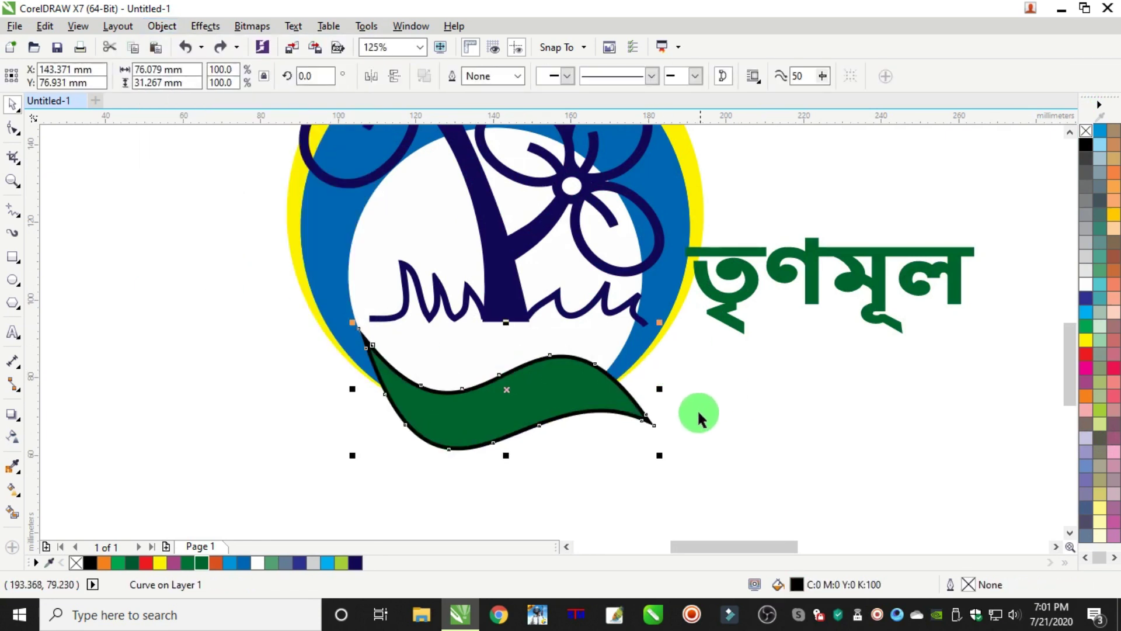
{"action": "left_click_drag", "start_coordinate": [660, 455], "coordinate": [674, 461]}
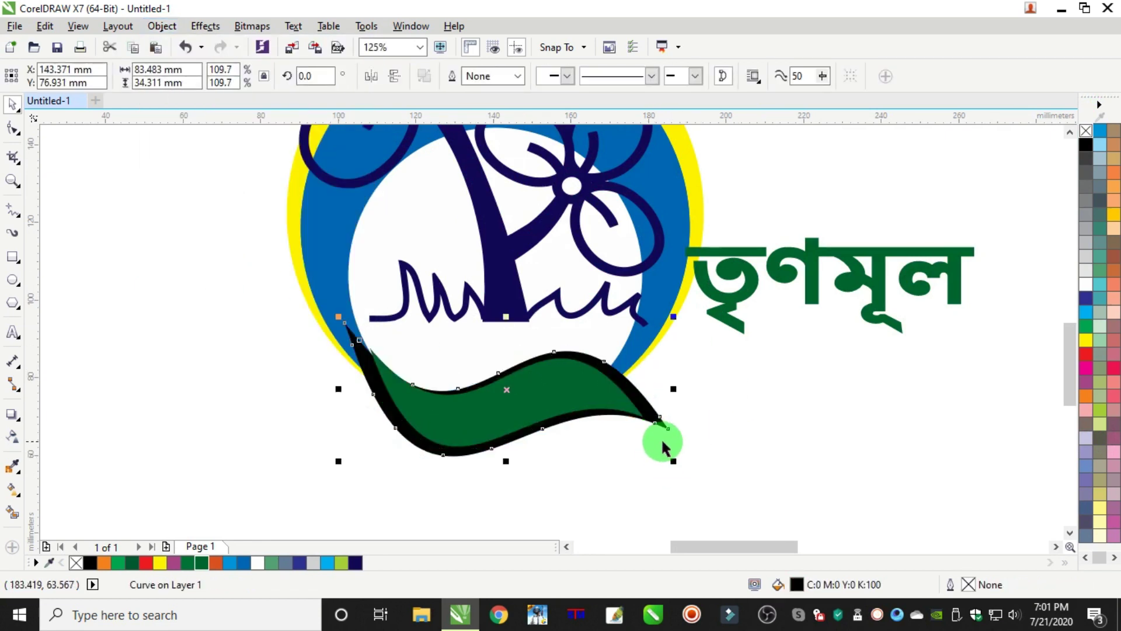
{"action": "key", "text": "ctrl+z"}
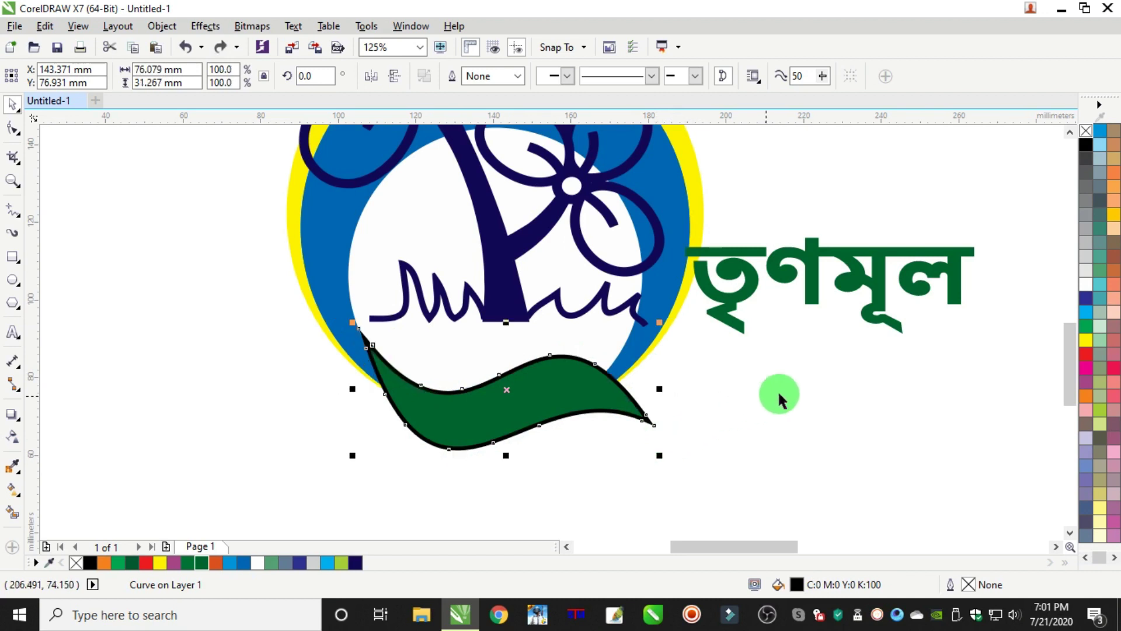
Step: Fill the separated contour shape behind the ribbon with white and replace that fill with yellow
{"action": "right_click", "coordinate": [1088, 289]}
{"action": "left_click", "coordinate": [847, 433]}
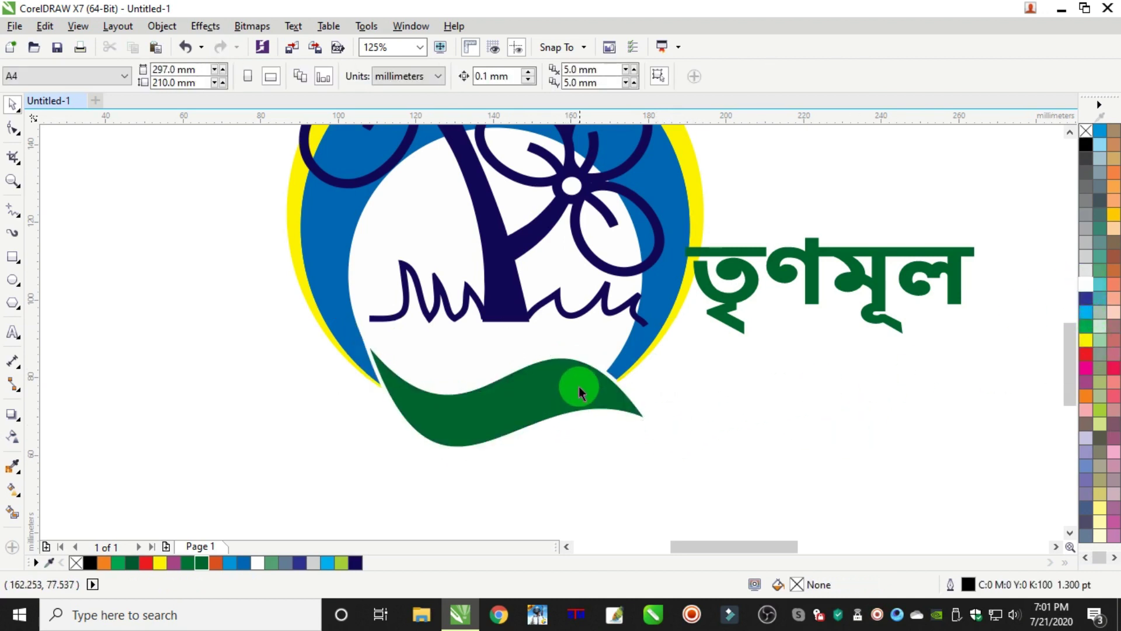
{"action": "left_click", "coordinate": [612, 380]}
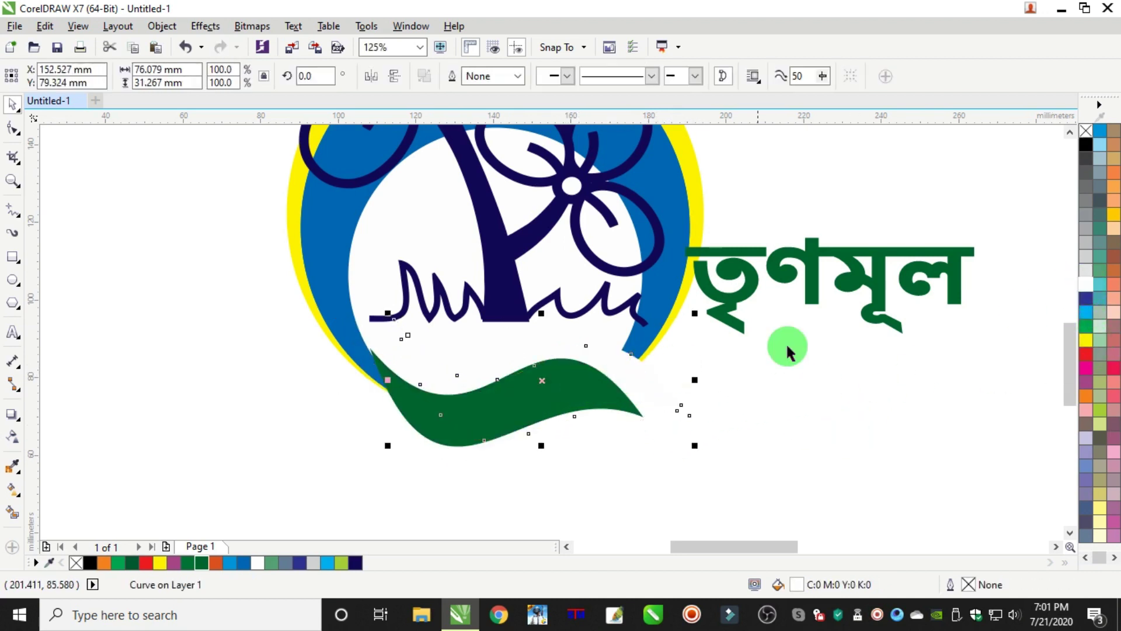
{"action": "left_click", "coordinate": [1086, 341]}
{"action": "left_click", "coordinate": [893, 375]}
Step: Try shrinking the green ribbon to about 64.1 mm wide inside the yellow shape and undo the scaling
{"action": "scroll", "coordinate": [586, 392], "scroll_direction": "up", "scroll_amount": 3}
{"action": "left_click", "coordinate": [632, 415]}
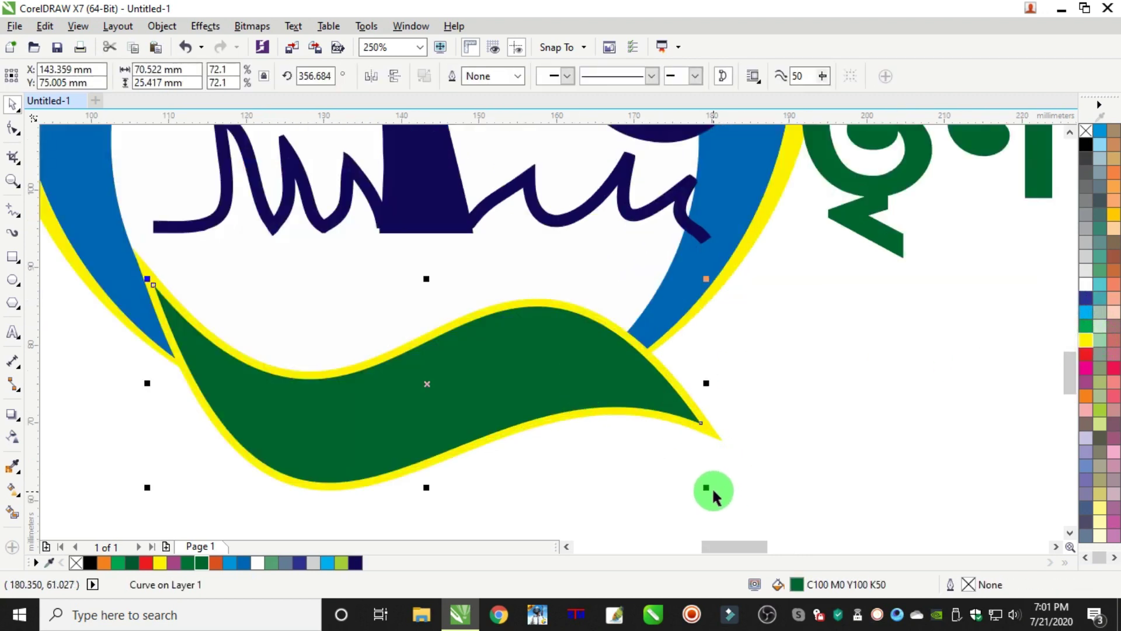
{"action": "left_click_drag", "start_coordinate": [708, 487], "coordinate": [703, 478]}
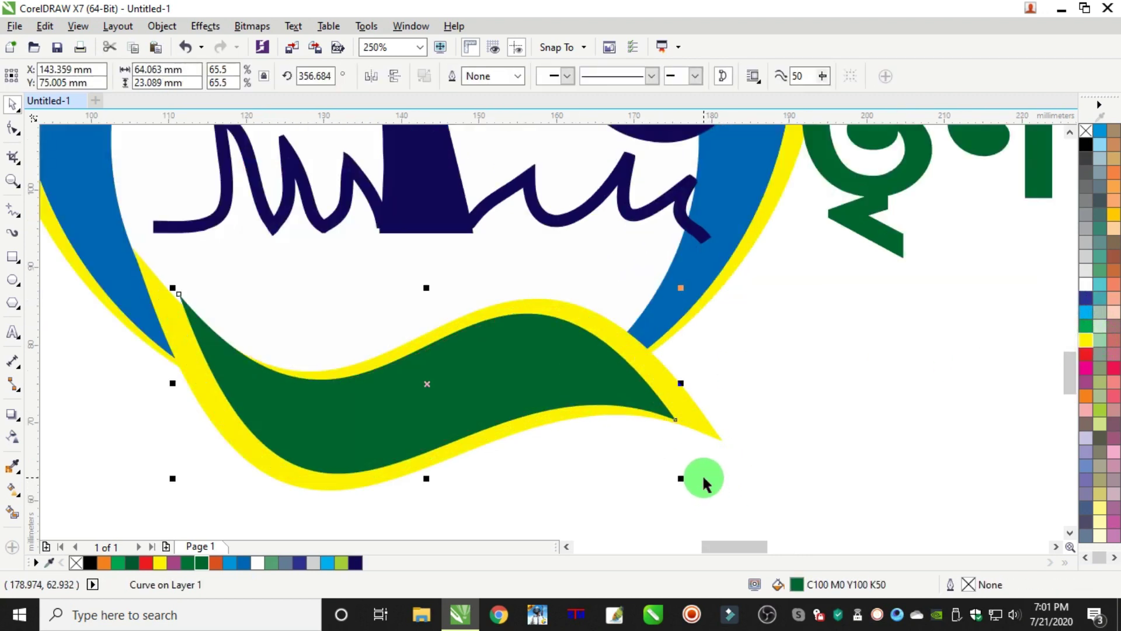
{"action": "key", "text": "ctrl+z"}
{"action": "left_click", "coordinate": [801, 411]}
{"action": "scroll", "coordinate": [779, 401], "scroll_direction": "down", "scroll_amount": 3}
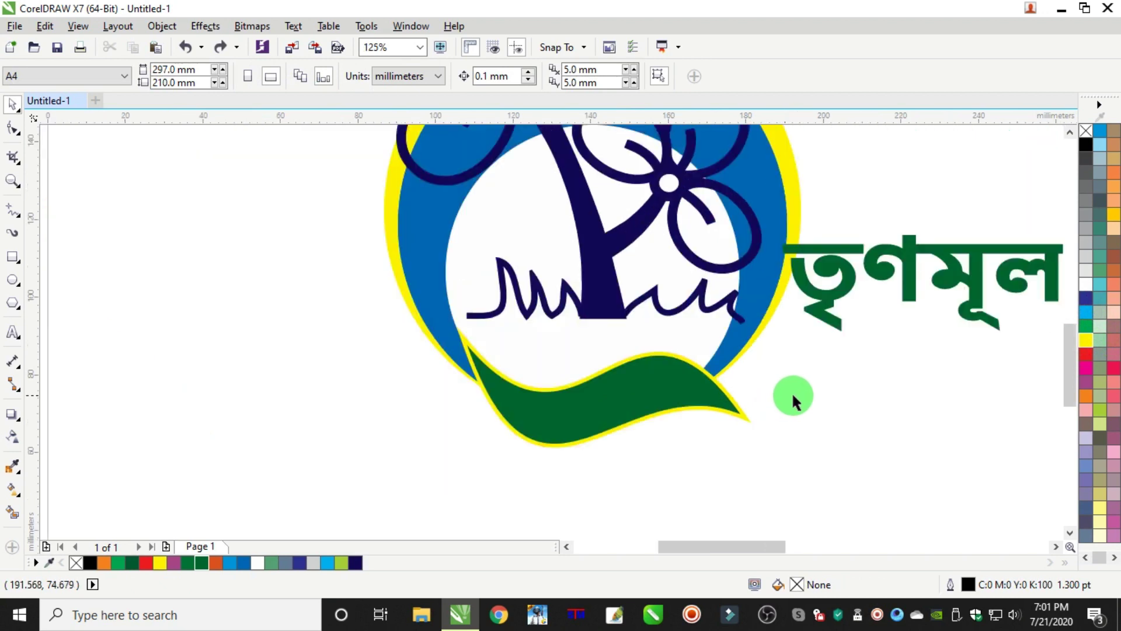
Step: Move the text তৃণমূল to the ribbon below the flower symbol and scale it down to about 60.4 mm wide
{"action": "scroll", "coordinate": [832, 418], "scroll_direction": "down", "scroll_amount": 3}
{"action": "scroll", "coordinate": [771, 408], "scroll_direction": "up", "scroll_amount": 3}
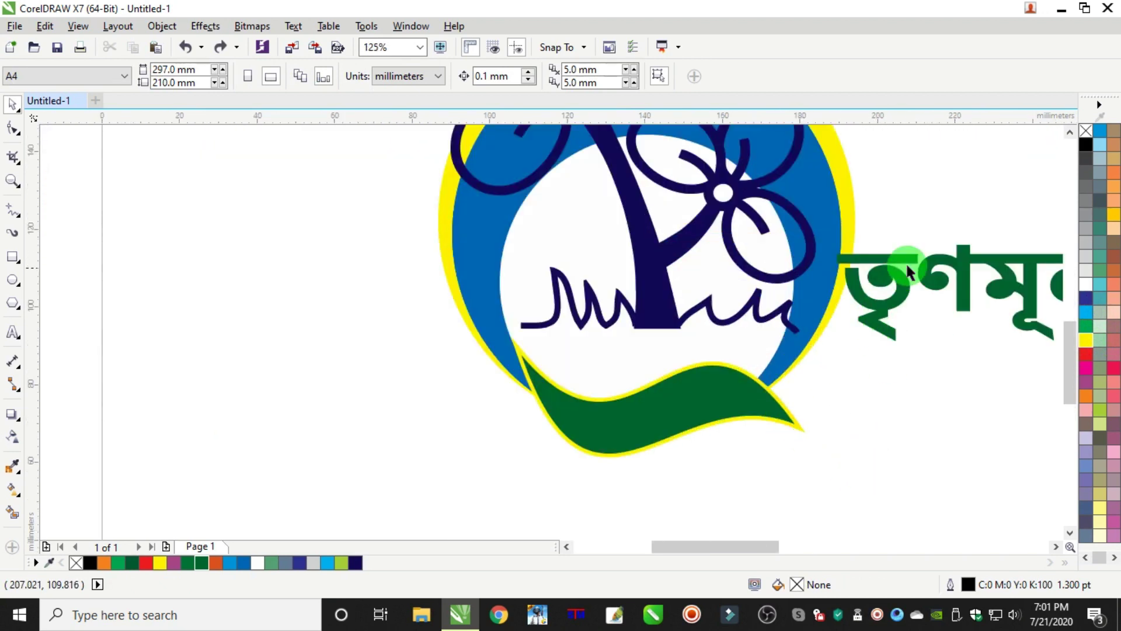
{"action": "left_click_drag", "start_coordinate": [902, 285], "coordinate": [575, 365]}
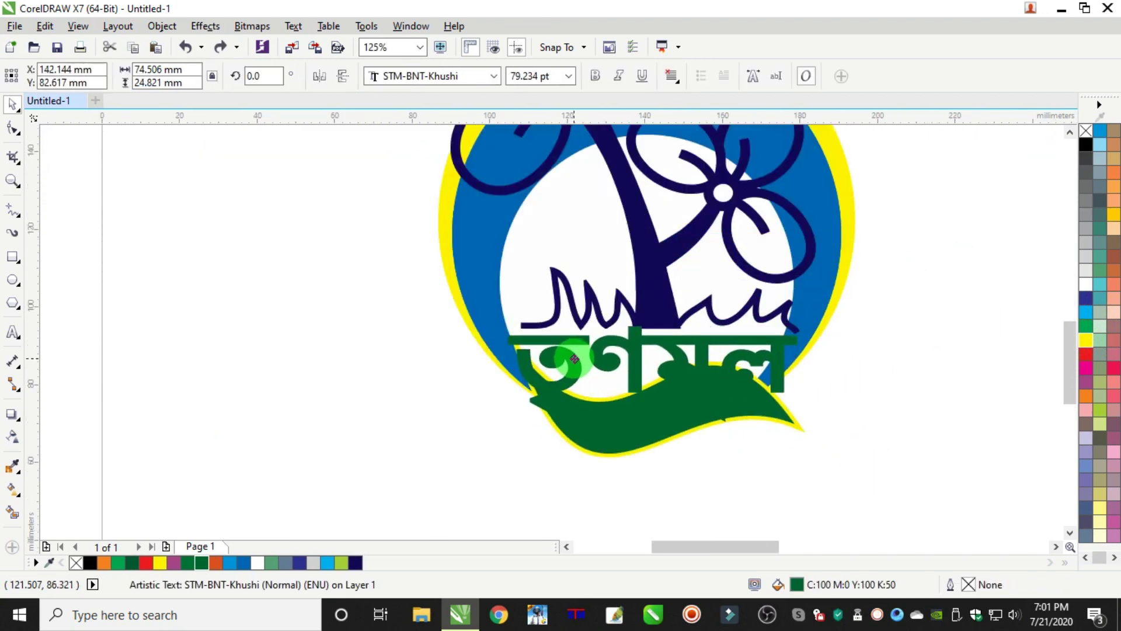
{"action": "left_click_drag", "start_coordinate": [803, 429], "coordinate": [775, 418]}
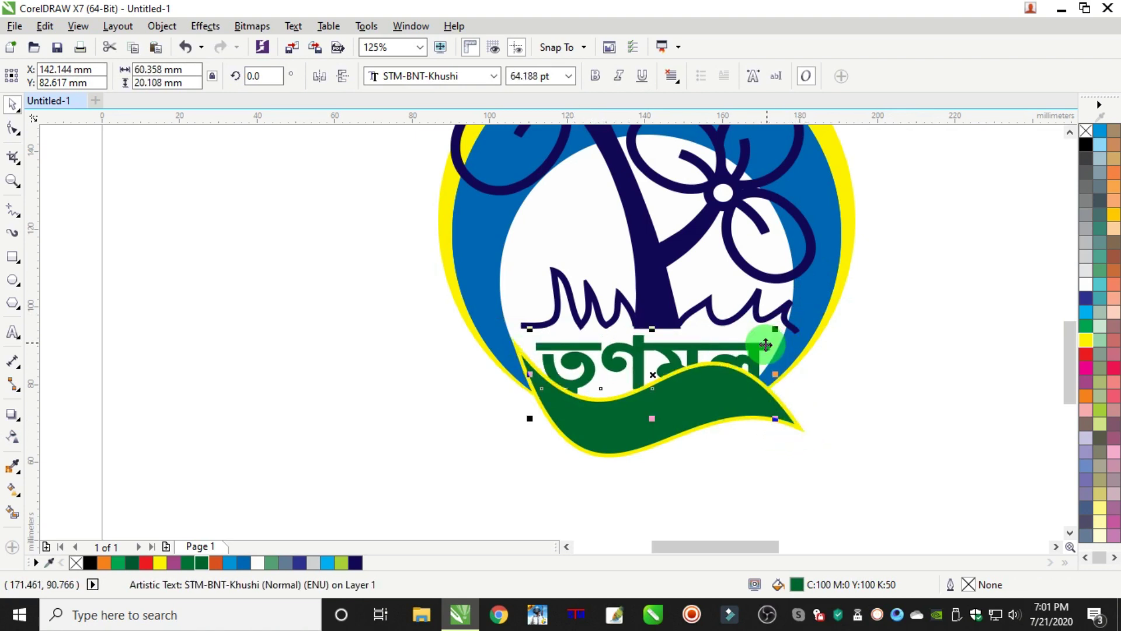
Step: Try to change the stacking order of the text relative to the green ribbon
{"action": "right_click", "coordinate": [759, 349]}
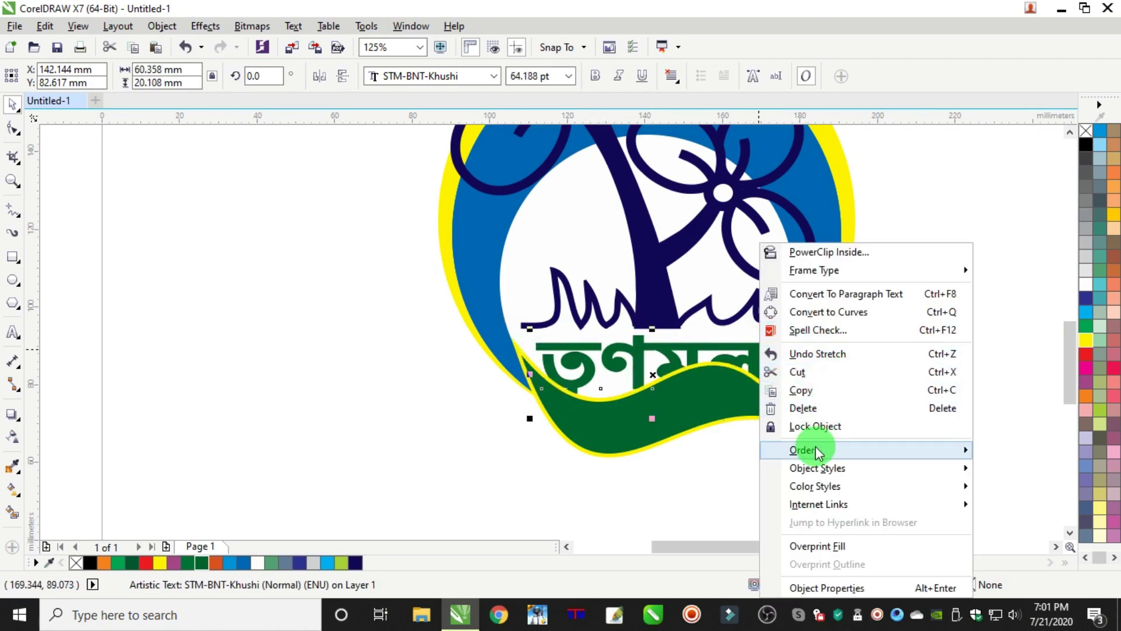
{"action": "mouse_move", "coordinate": [846, 450]}
{"action": "left_click", "coordinate": [635, 444]}
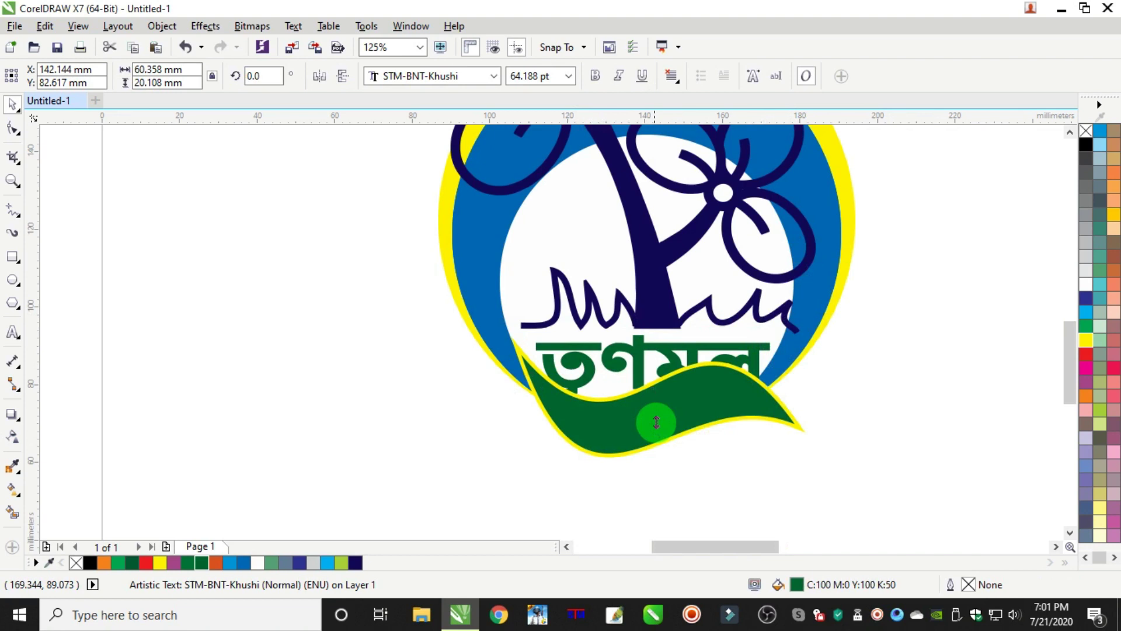
{"action": "left_click", "coordinate": [894, 345]}
Step: Move the text off the ribbon to the empty area left of the emblem and delete the yellow contour shape
{"action": "left_click_drag", "start_coordinate": [758, 355], "coordinate": [409, 379]}
{"action": "left_click_drag", "start_coordinate": [734, 394], "coordinate": [848, 428]}
{"action": "key", "text": "Delete"}
Step: Move the green ribbon about 4 mm right and 4 mm down along the emblem's lower edge
{"action": "left_click_drag", "start_coordinate": [627, 437], "coordinate": [709, 419]}
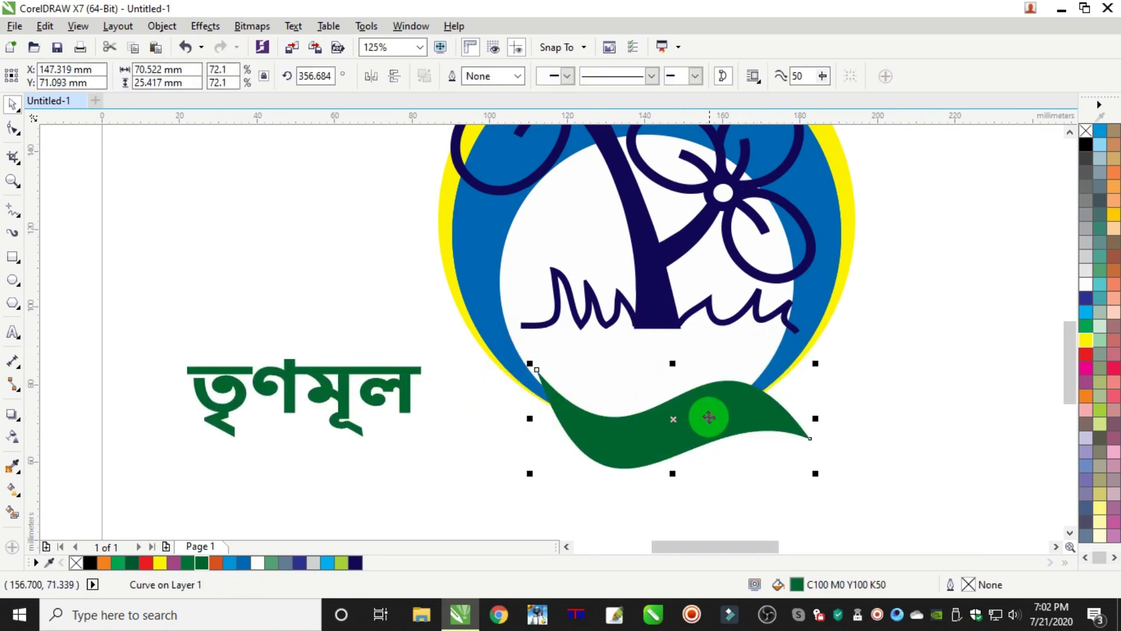
{"action": "left_click", "coordinate": [208, 170]}
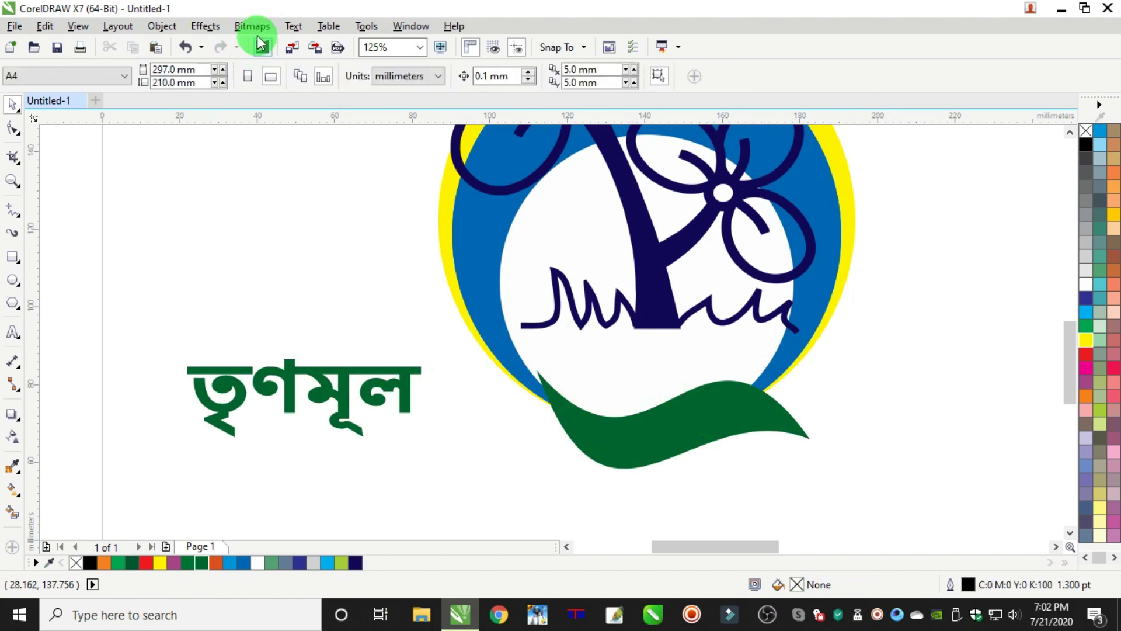
{"action": "left_click", "coordinate": [389, 77]}
{"action": "left_click", "coordinate": [400, 78]}
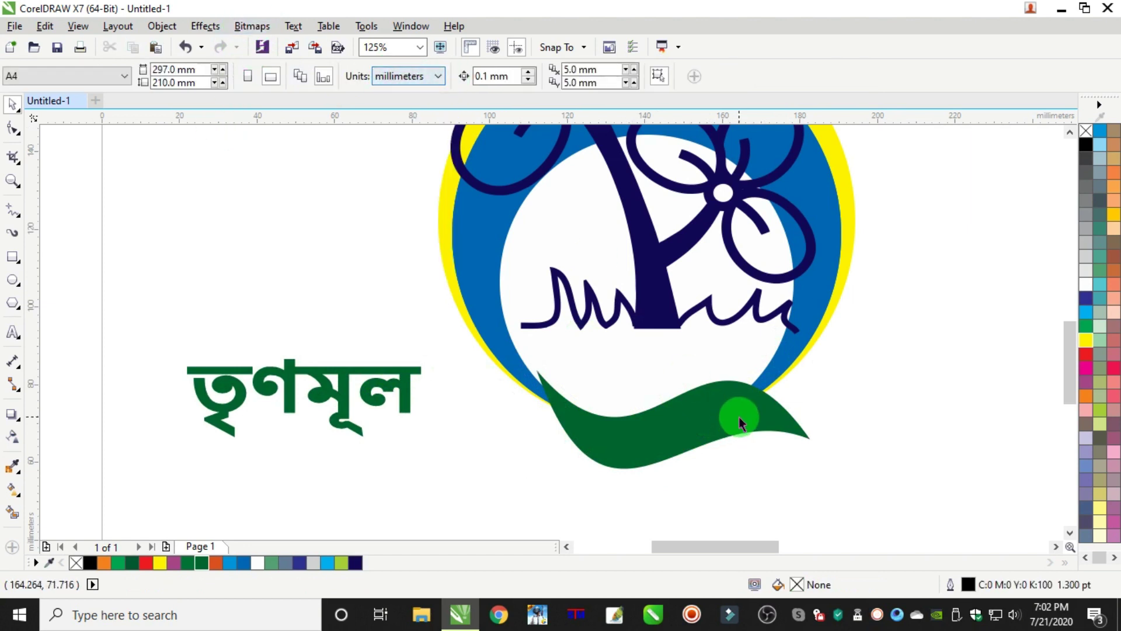
Step: Open the contour settings for the green ribbon and choose an outside contour
{"action": "left_click", "coordinate": [738, 416]}
{"action": "left_click", "coordinate": [205, 27]}
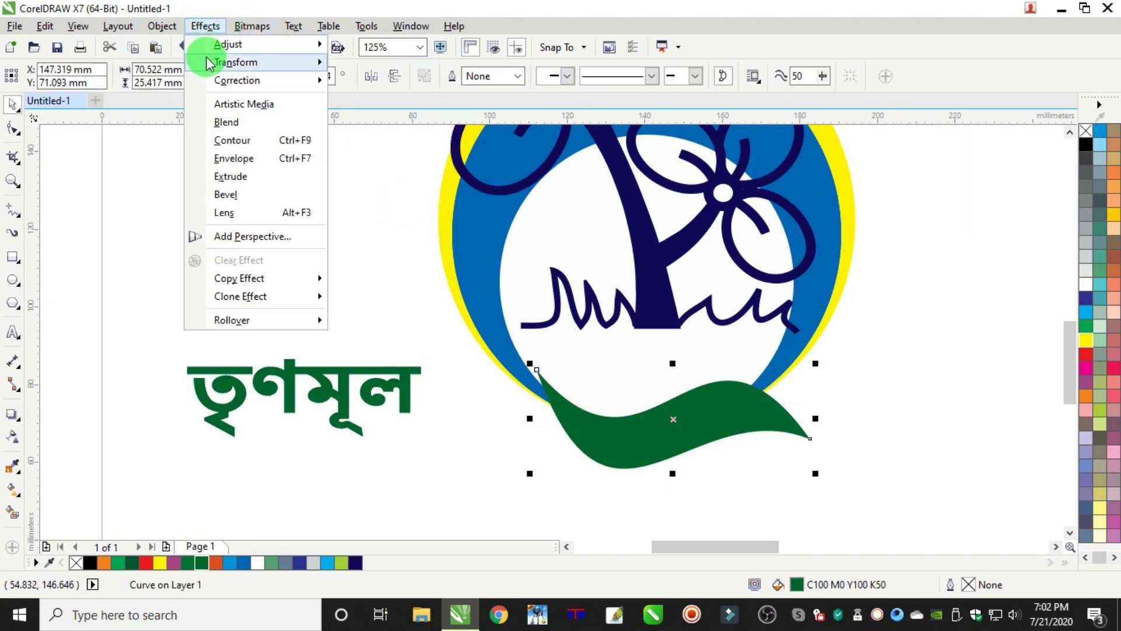
{"action": "left_click", "coordinate": [232, 141]}
{"action": "left_click", "coordinate": [963, 124]}
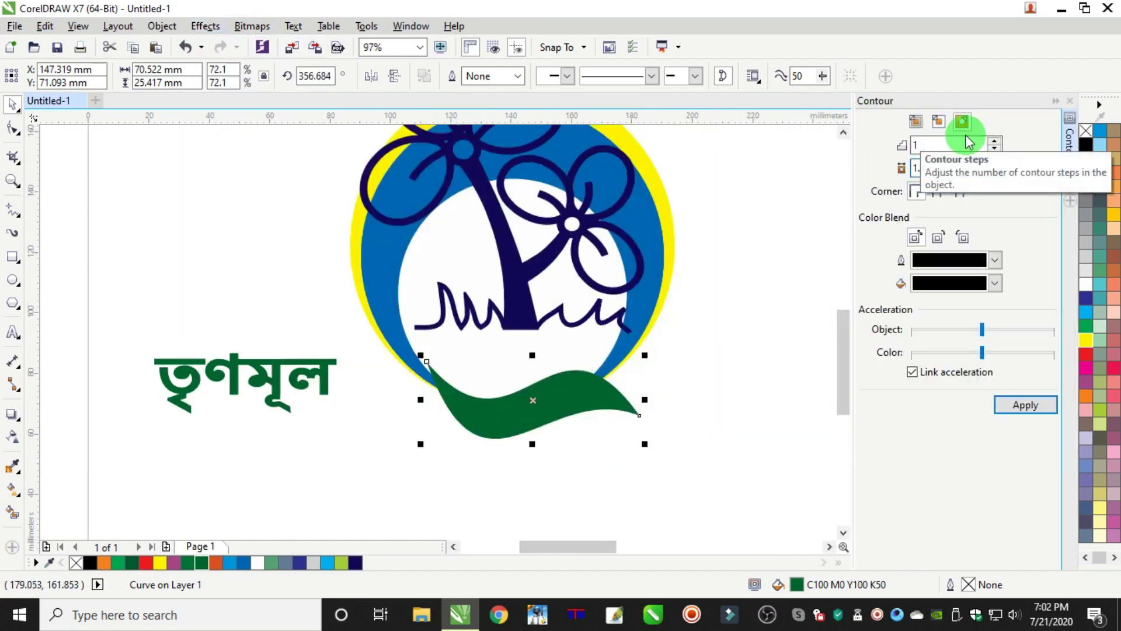
Step: Try a one-step outside contour with a 1.3 mm offset on the ribbon and undo it
{"action": "left_click", "coordinate": [935, 169]}
{"action": "type", "text": "3"}
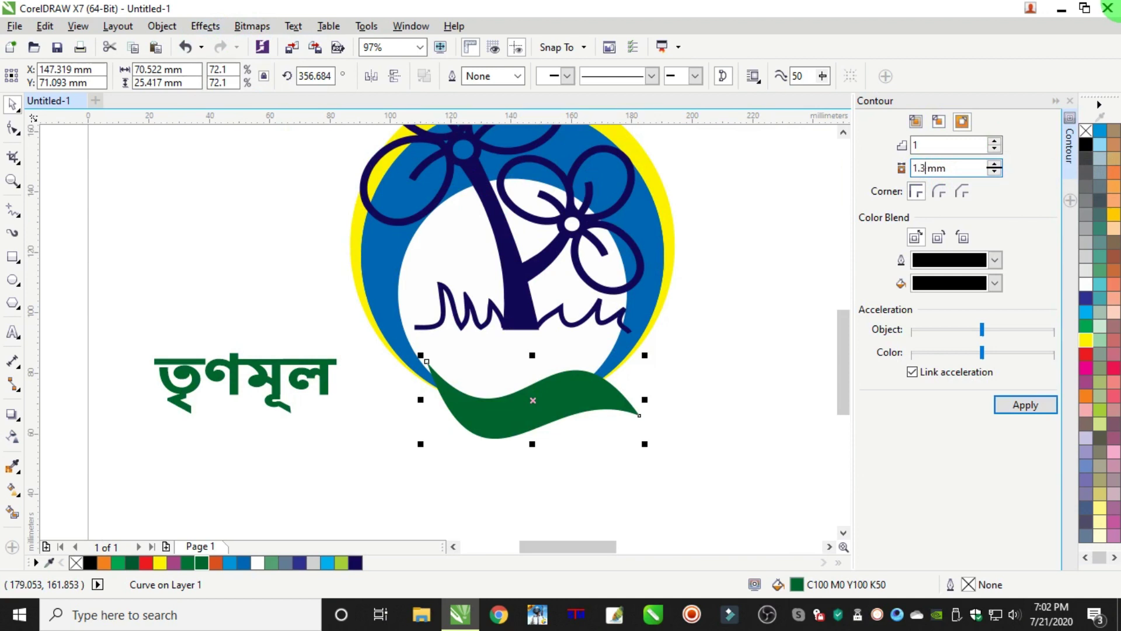
{"action": "left_click", "coordinate": [1026, 405]}
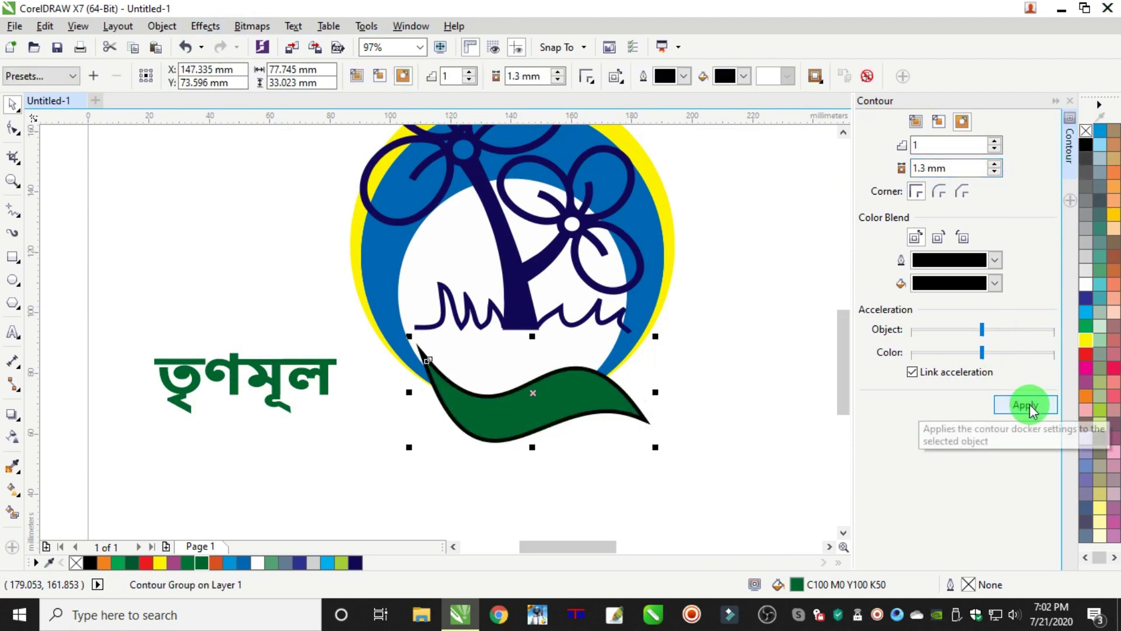
{"action": "key", "text": "ctrl+z"}
Step: Apply a one-step outside contour with a 2.0 mm offset to the green ribbon and close the contour settings
{"action": "triple_click", "coordinate": [958, 168]}
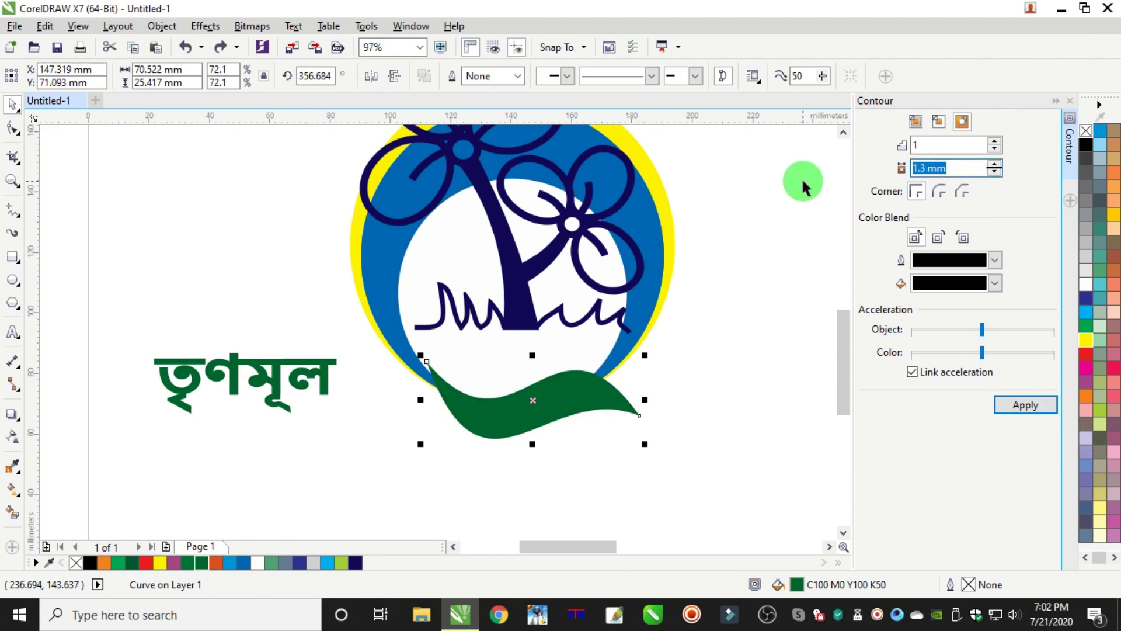
{"action": "left_click", "coordinate": [1027, 405]}
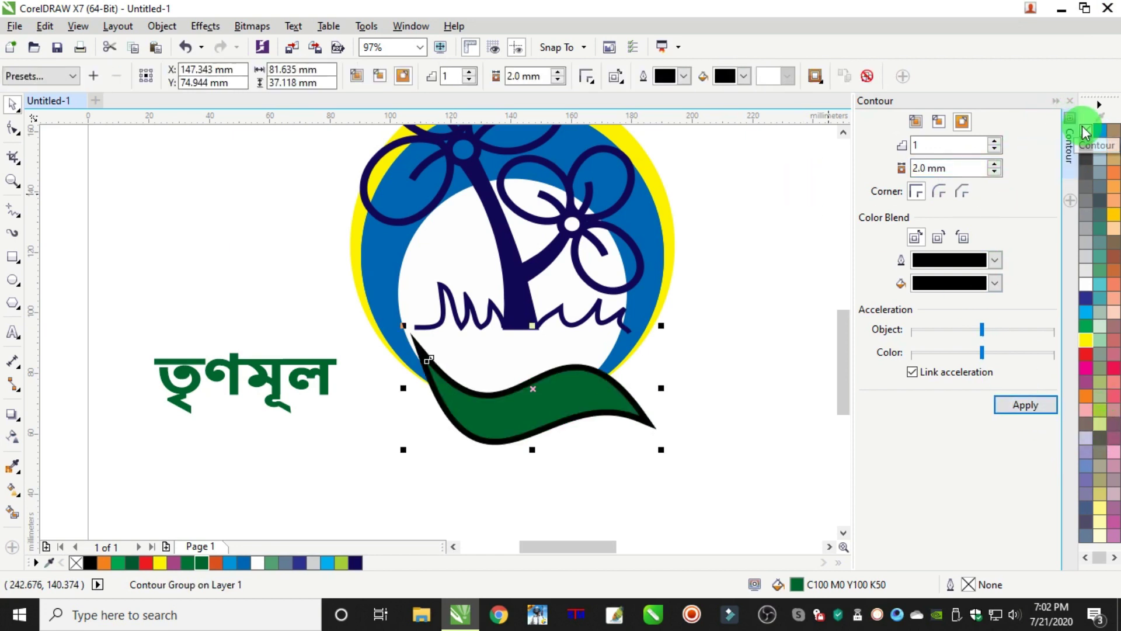
{"action": "left_click", "coordinate": [1070, 100]}
{"action": "scroll", "coordinate": [809, 363], "scroll_direction": "up", "scroll_amount": 2}
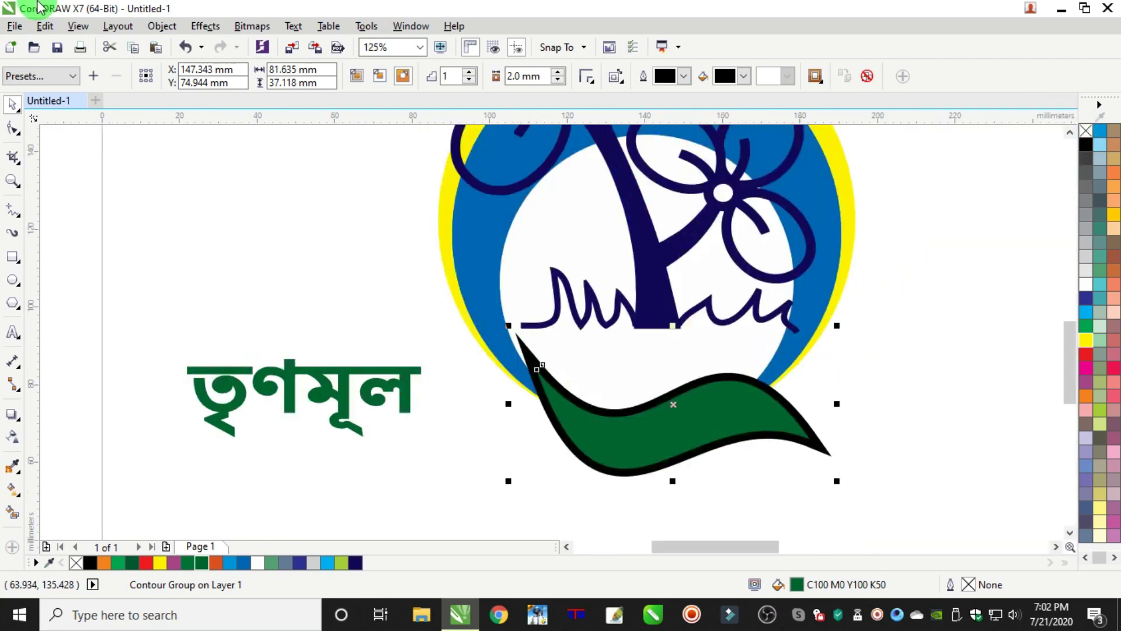
Step: Break the contour apart from the green ribbon and fill the contour shape yellow (C0 M0 Y100 K0)
{"action": "left_click", "coordinate": [159, 27]}
{"action": "left_click", "coordinate": [233, 271]}
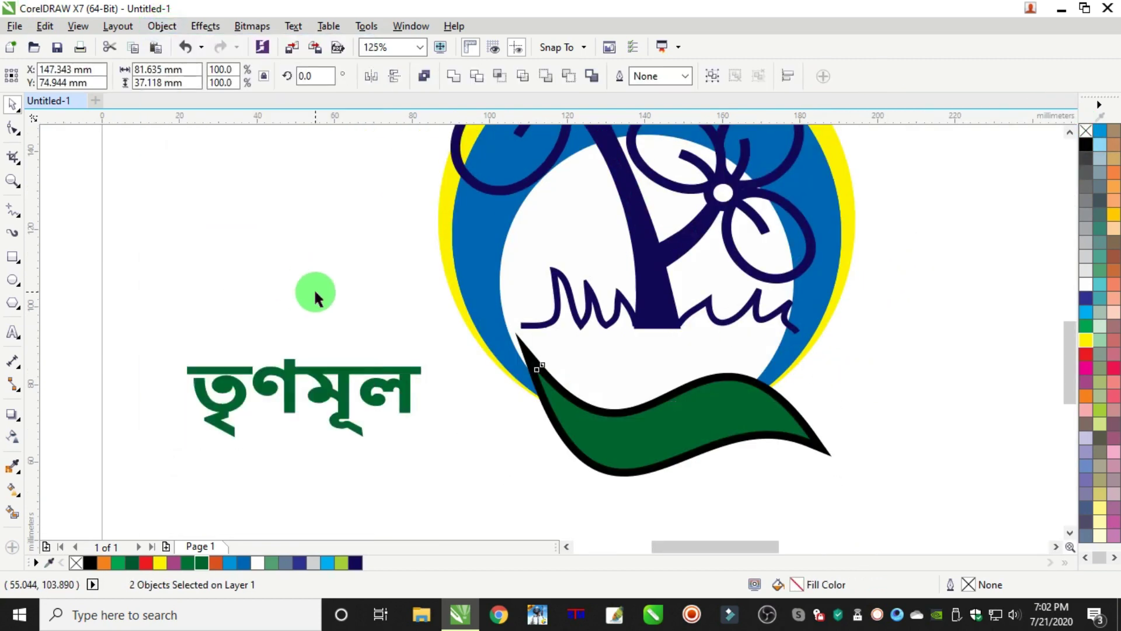
{"action": "left_click", "coordinate": [313, 293]}
{"action": "left_click", "coordinate": [671, 406]}
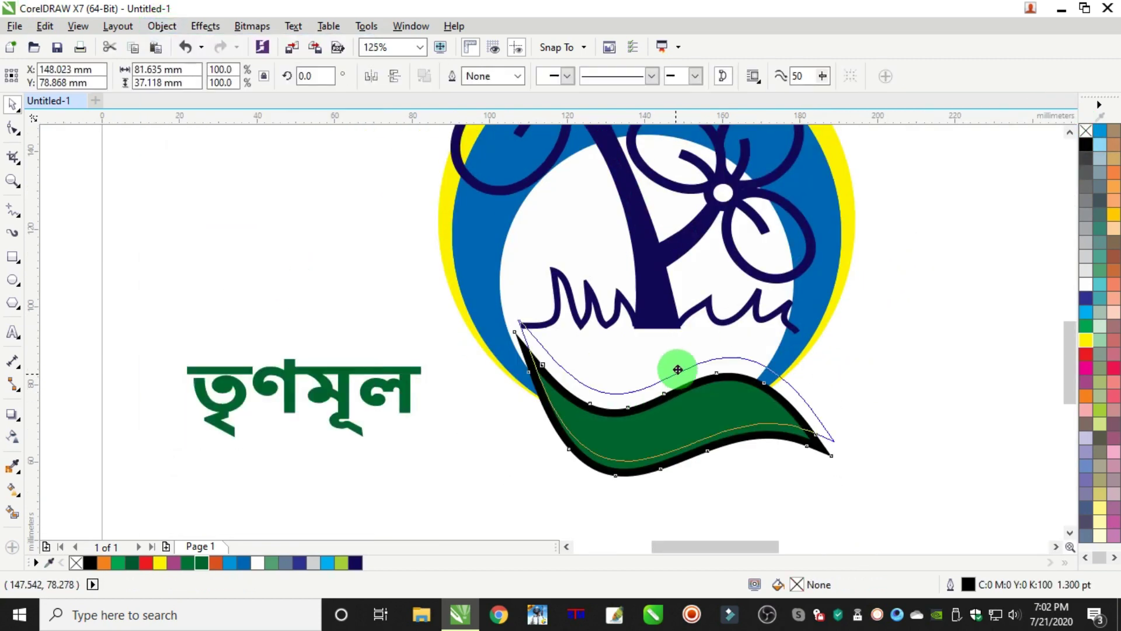
{"action": "left_click", "coordinate": [1085, 339]}
{"action": "left_click", "coordinate": [906, 437]}
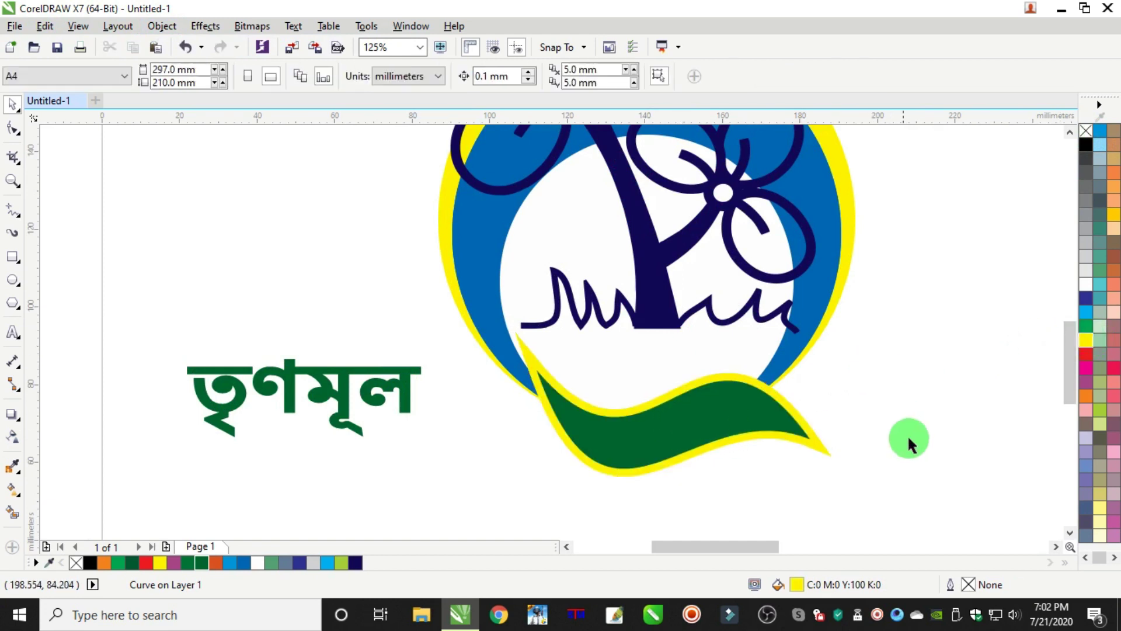
Step: Rotate the ribbon and its yellow contour about 8.4° counter-clockwise and move them up about 6 mm
{"action": "left_click_drag", "start_coordinate": [898, 490], "coordinate": [637, 457]}
{"action": "left_click_drag", "start_coordinate": [445, 315], "coordinate": [444, 316]}
{"action": "left_click", "coordinate": [738, 413]}
{"action": "left_click_drag", "start_coordinate": [850, 489], "coordinate": [856, 463]}
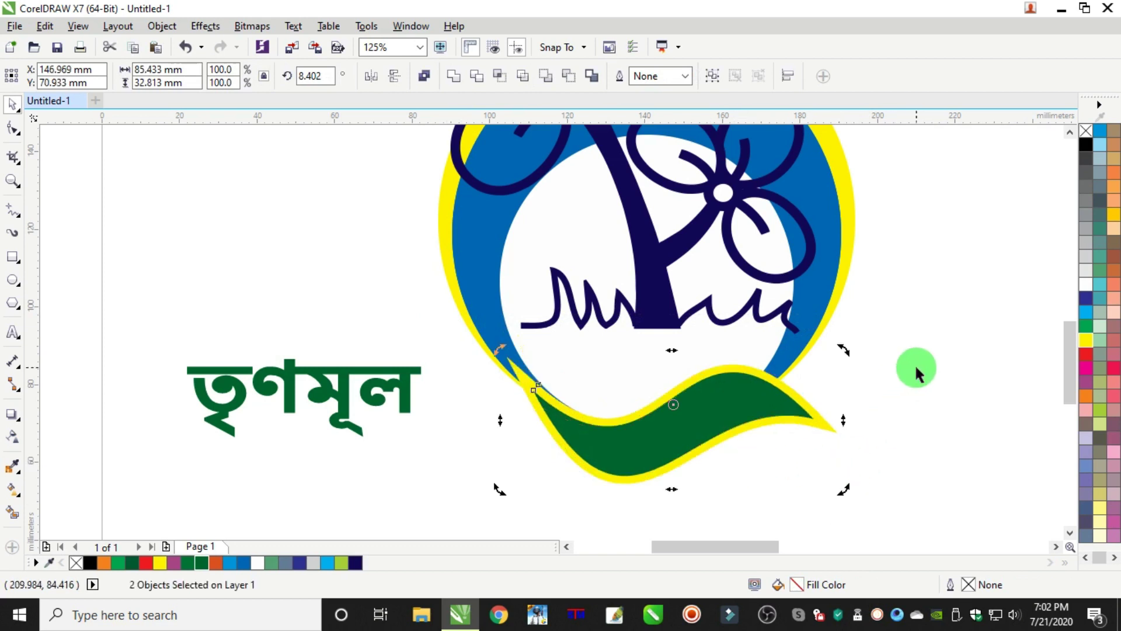
{"action": "left_click_drag", "start_coordinate": [906, 346], "coordinate": [476, 505]}
{"action": "left_click_drag", "start_coordinate": [634, 419], "coordinate": [624, 396]}
Step: Move the text তৃণমূল closer to the emblem, copy it, and give the original a yellow fill and thick yellow outline
{"action": "left_click_drag", "start_coordinate": [402, 389], "coordinate": [435, 399]}
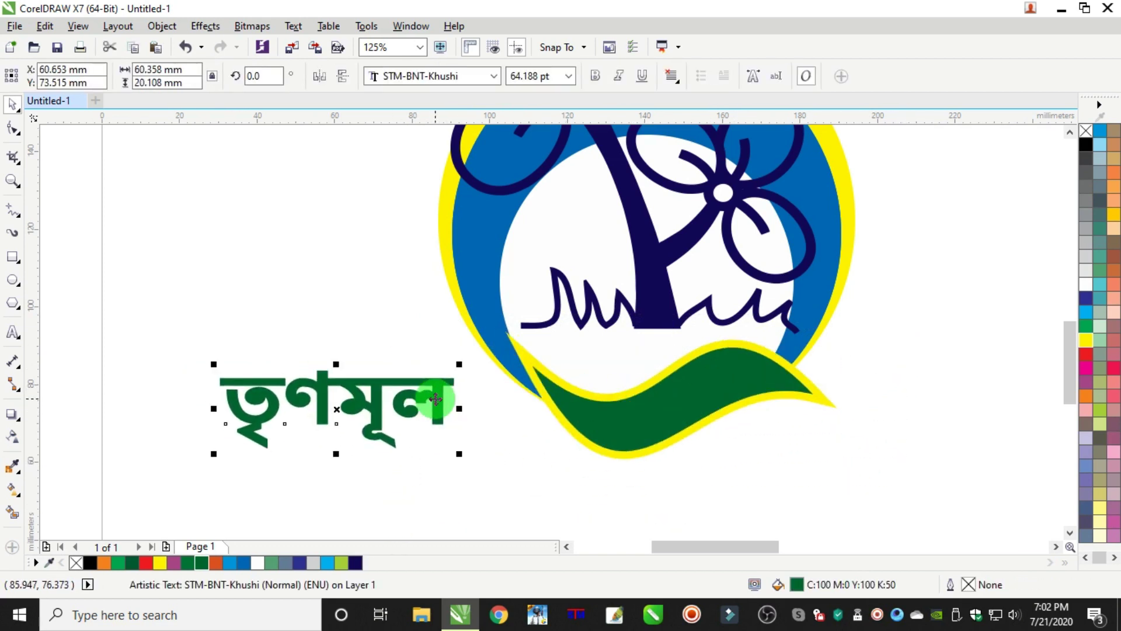
{"action": "left_click", "coordinate": [45, 26]}
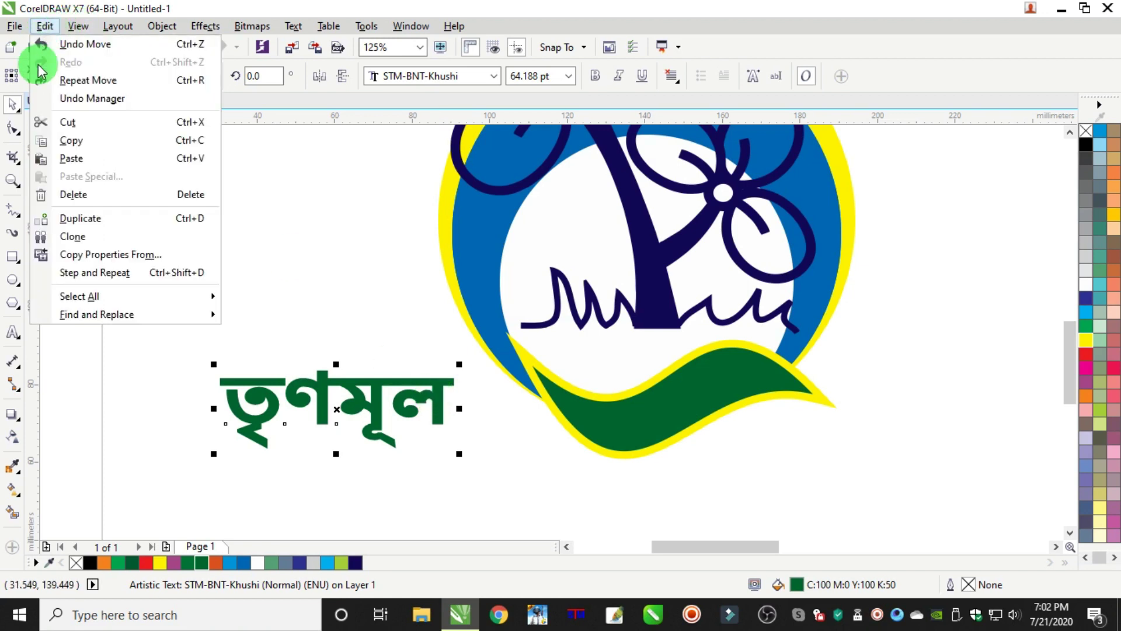
{"action": "left_click", "coordinate": [83, 145]}
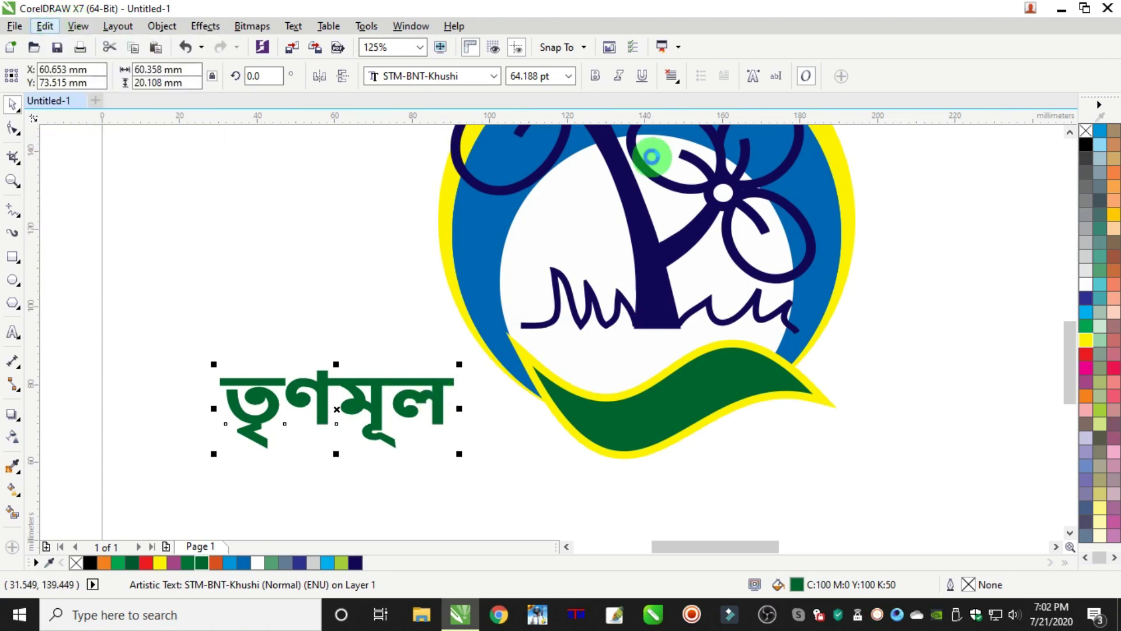
{"action": "left_click", "coordinate": [1086, 343]}
{"action": "right_click", "coordinate": [1086, 342]}
{"action": "key", "text": "F12"}
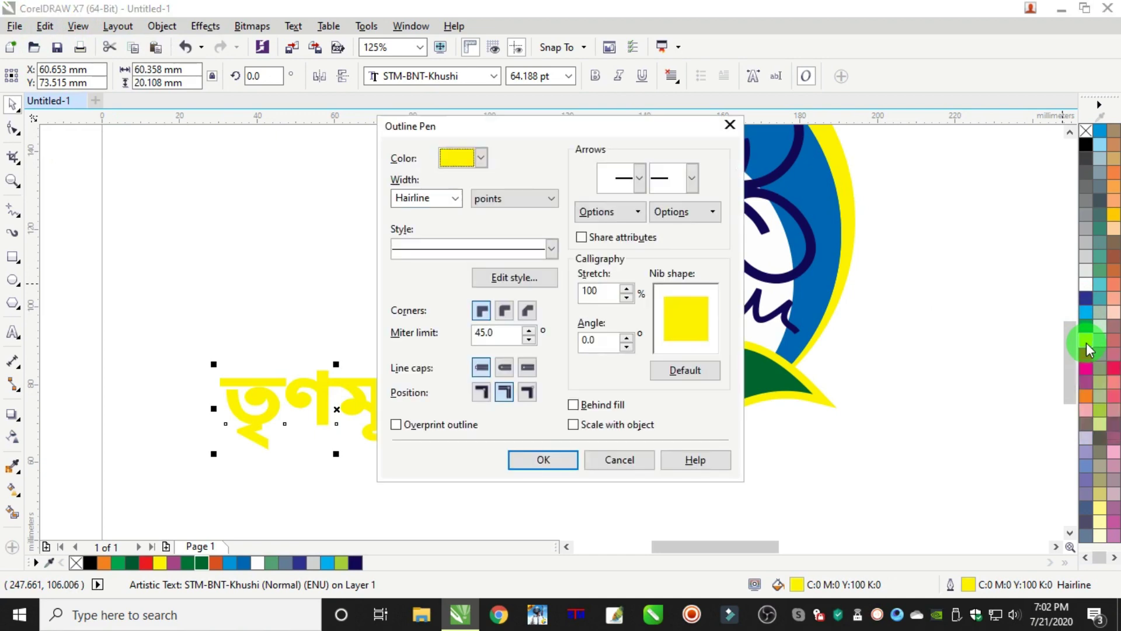
{"action": "key", "text": "Return"}
Step: Paste the green copy of তৃণমূল over the yellow text and group both objects
{"action": "left_click", "coordinate": [246, 174]}
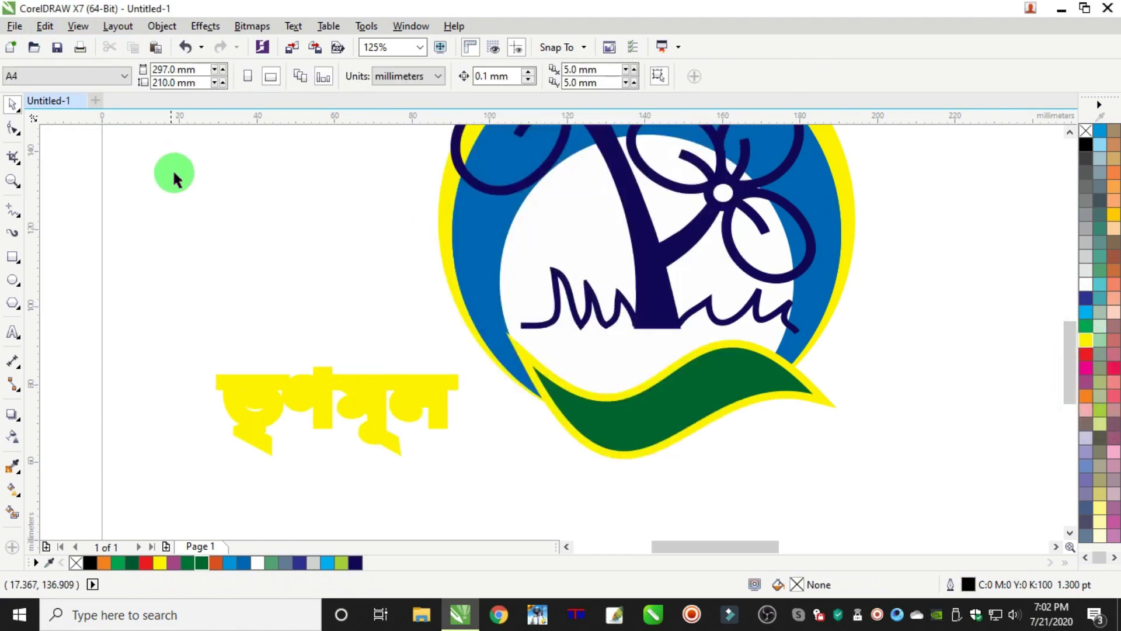
{"action": "right_click", "coordinate": [173, 170]}
{"action": "left_click", "coordinate": [212, 275]}
{"action": "scroll", "coordinate": [410, 389], "scroll_direction": "up", "scroll_amount": 3}
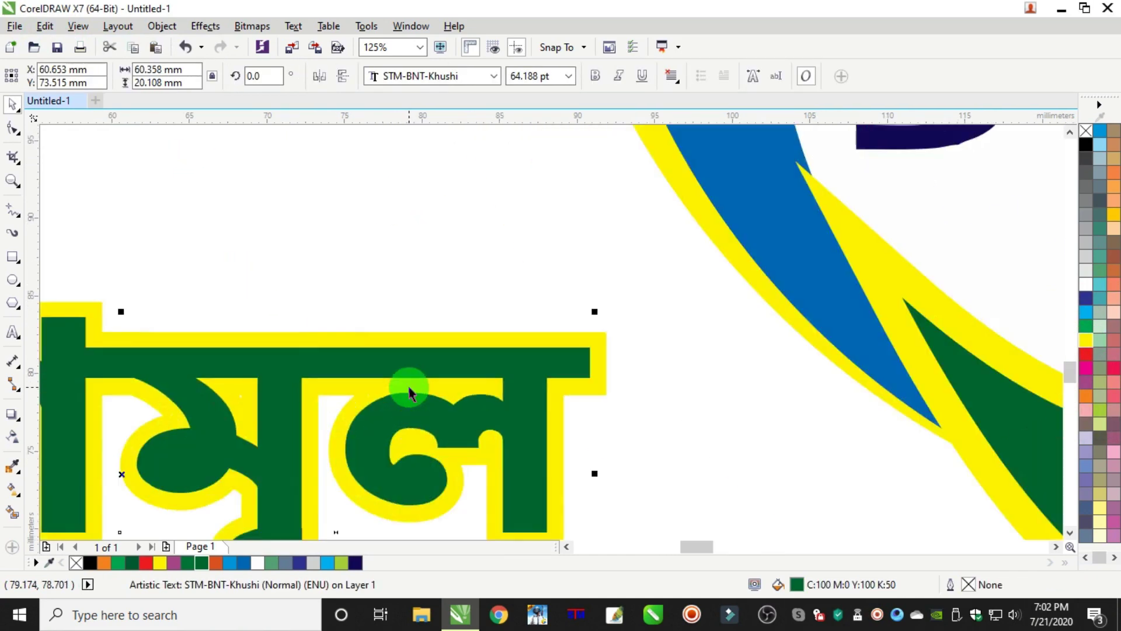
{"action": "scroll", "coordinate": [410, 389], "scroll_direction": "down", "scroll_amount": 5}
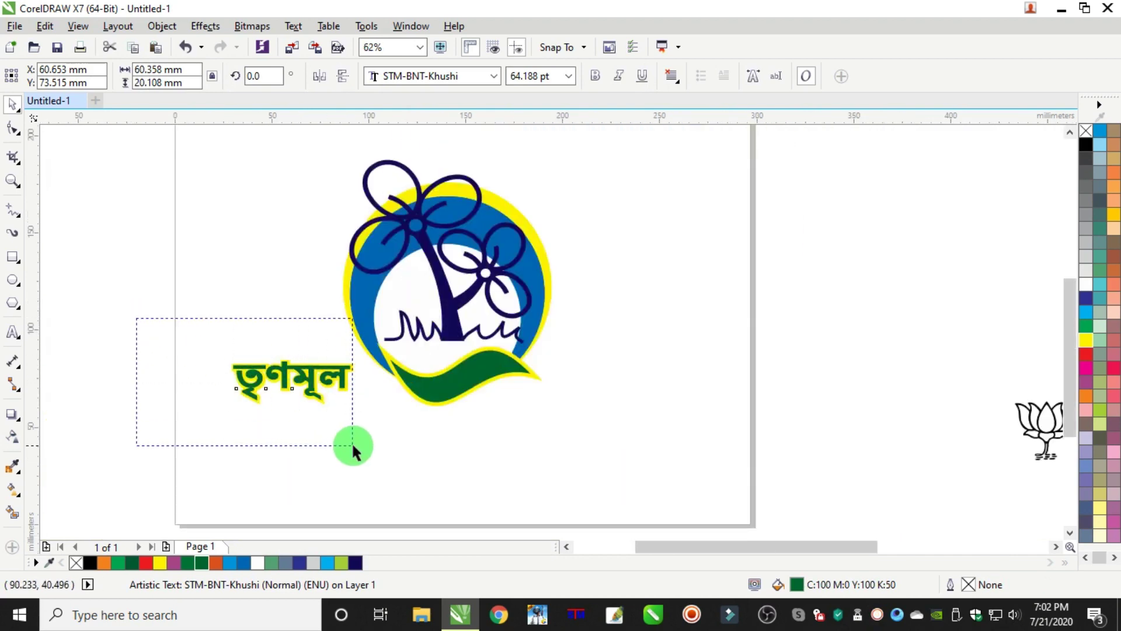
{"action": "left_click_drag", "start_coordinate": [353, 446], "coordinate": [358, 444]}
{"action": "key", "text": "ctrl+g"}
Step: Move the grouped text onto the ribbon below the grass and resize it to about 65 × 20 mm
{"action": "left_click_drag", "start_coordinate": [303, 375], "coordinate": [488, 353]}
{"action": "scroll", "coordinate": [451, 376], "scroll_direction": "up", "scroll_amount": 1}
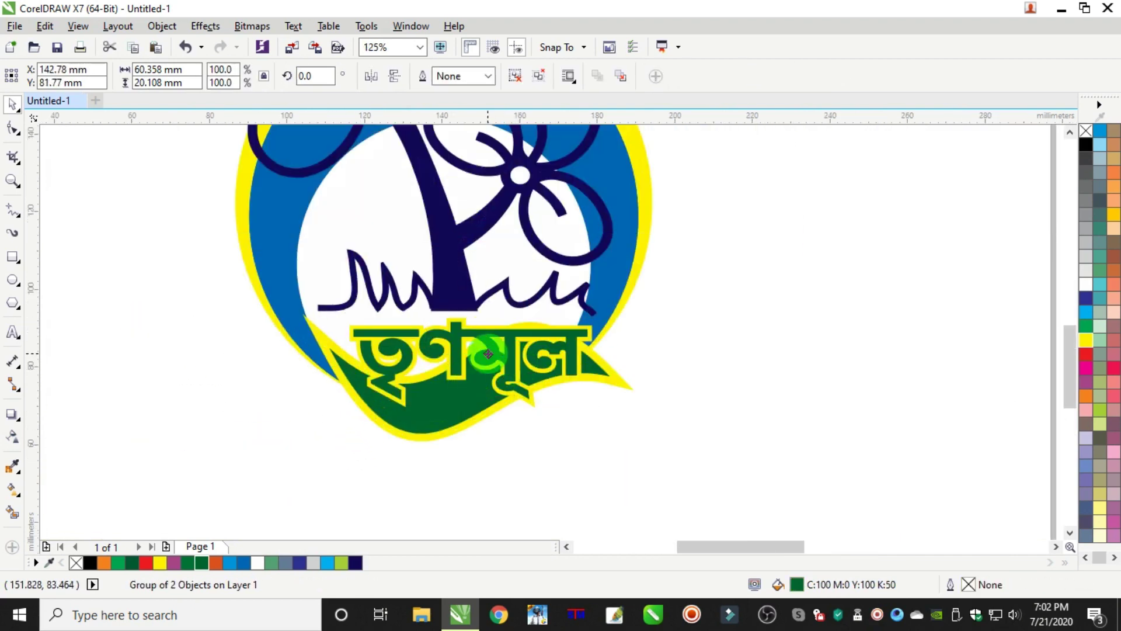
{"action": "left_click", "coordinate": [583, 418]}
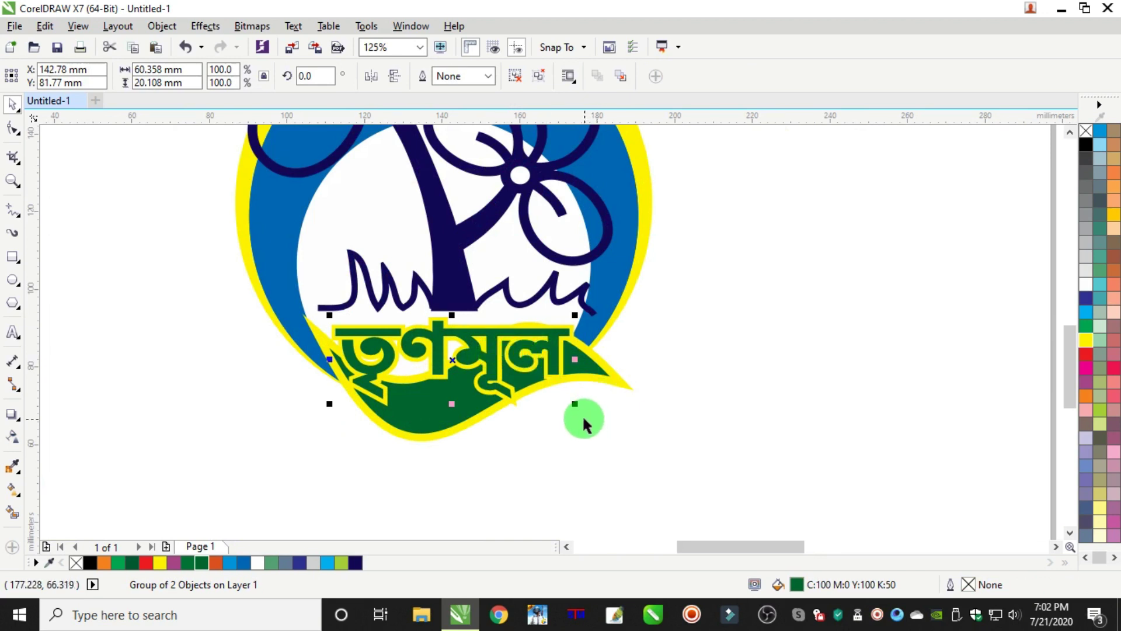
{"action": "mouse_move", "coordinate": [577, 406]}
{"action": "left_mouse_down"}
{"action": "mouse_move", "coordinate": [602, 418]}
{"action": "mouse_move", "coordinate": [598, 403]}
{"action": "left_mouse_up"}
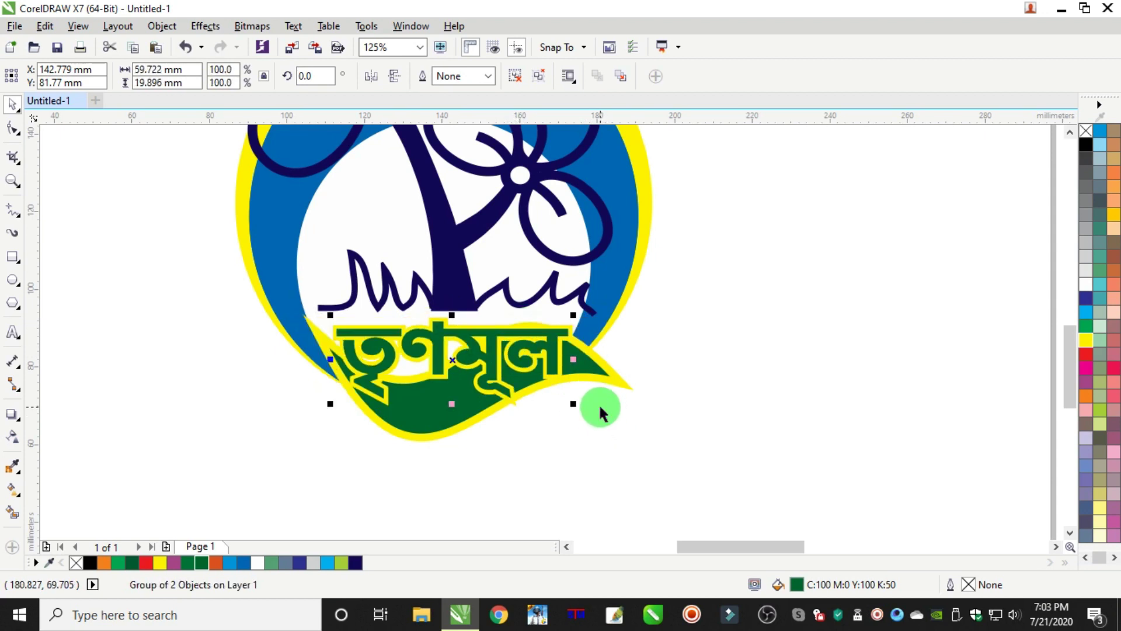
{"action": "key", "text": "Up"}
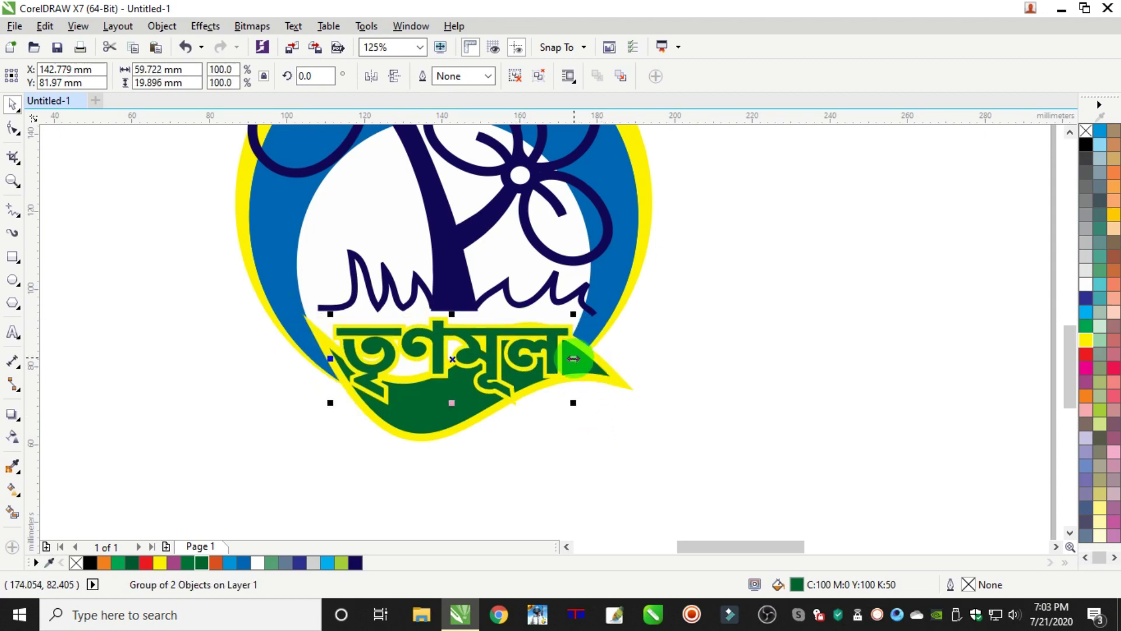
{"action": "left_click_drag", "start_coordinate": [574, 358], "coordinate": [583, 361]}
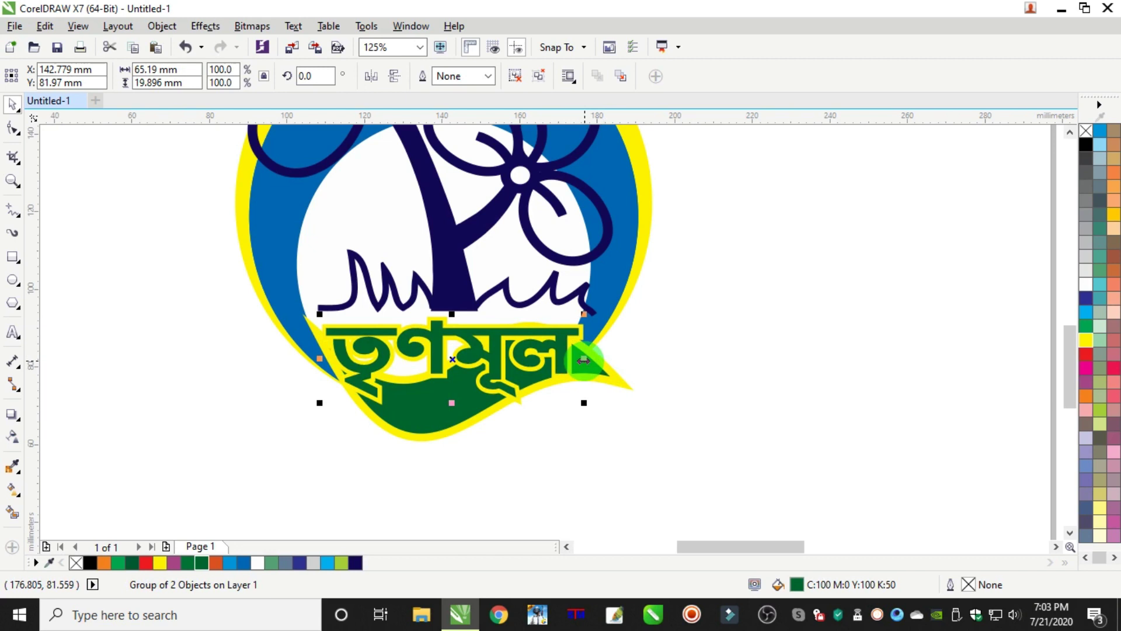
Step: Stretch the green ribbon together with its yellow contour to about 99 mm wide and 36 mm high
{"action": "left_click", "coordinate": [734, 398]}
{"action": "left_click", "coordinate": [628, 388]}
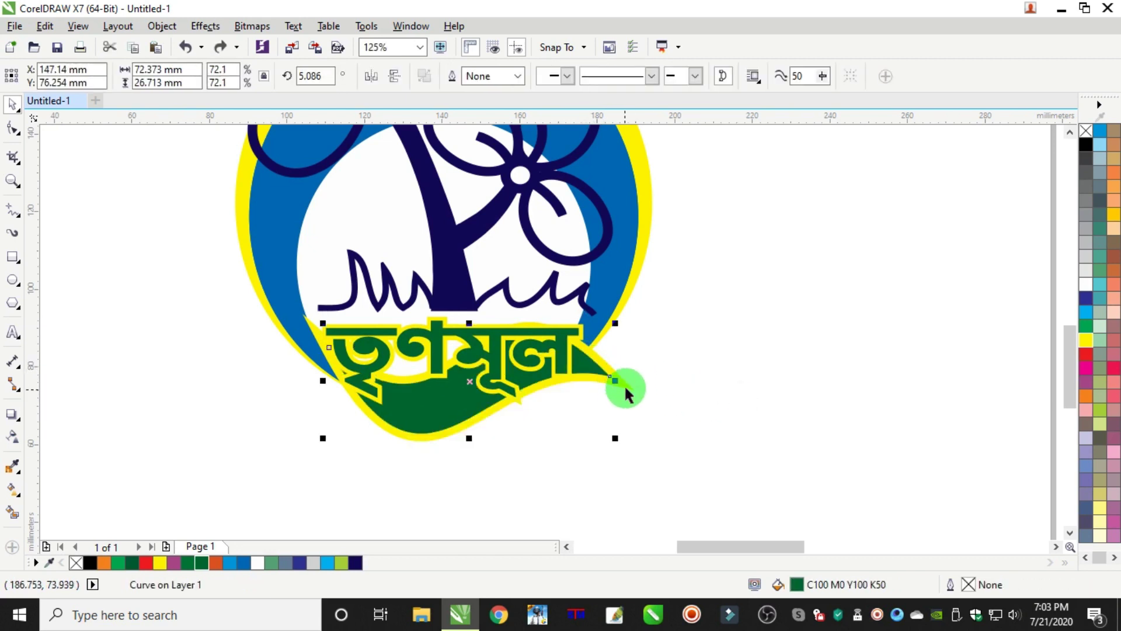
{"action": "left_click", "coordinate": [625, 385], "text": "shift"}
{"action": "left_click_drag", "start_coordinate": [643, 376], "coordinate": [667, 380]}
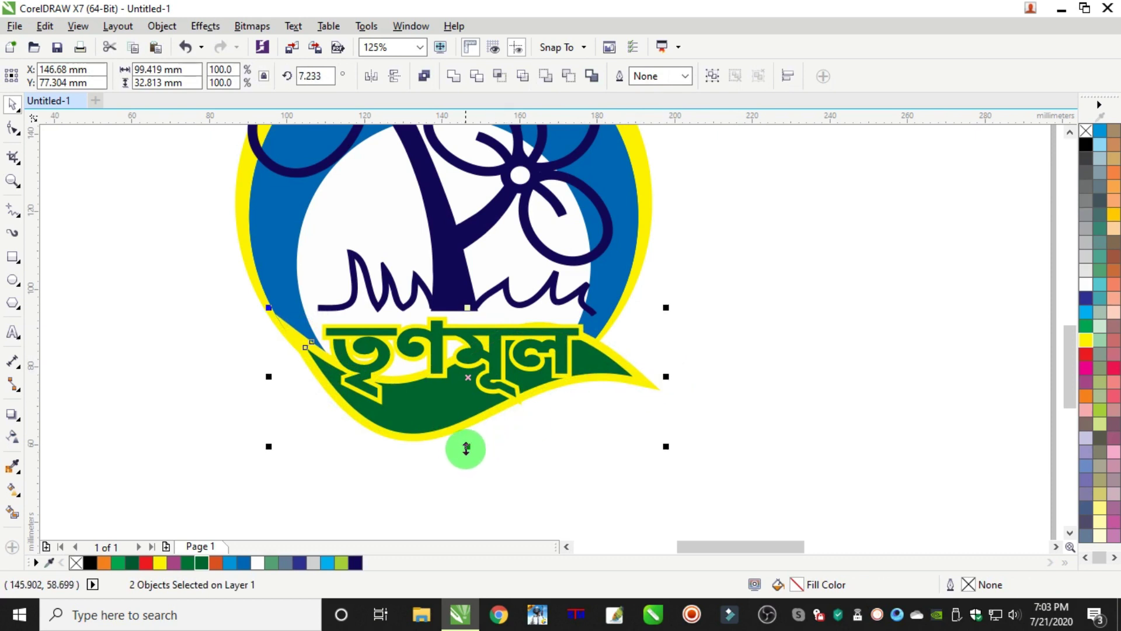
{"action": "mouse_move", "coordinate": [467, 447]}
{"action": "left_mouse_down"}
{"action": "mouse_move", "coordinate": [472, 456]}
{"action": "mouse_move", "coordinate": [474, 448]}
{"action": "left_mouse_up"}
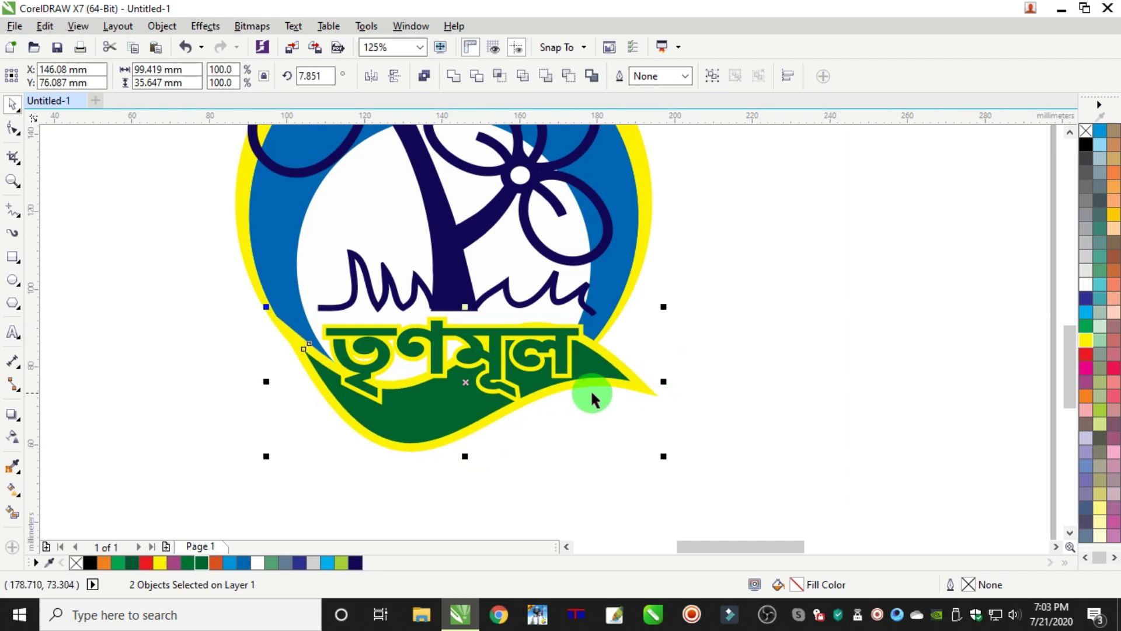
Step: Select all parts of the emblem and scale them down slightly about their common centre
{"action": "left_click", "coordinate": [713, 362]}
{"action": "scroll", "coordinate": [715, 362], "scroll_direction": "down", "scroll_amount": 5}
{"action": "scroll", "coordinate": [735, 310], "scroll_direction": "up", "scroll_amount": 2}
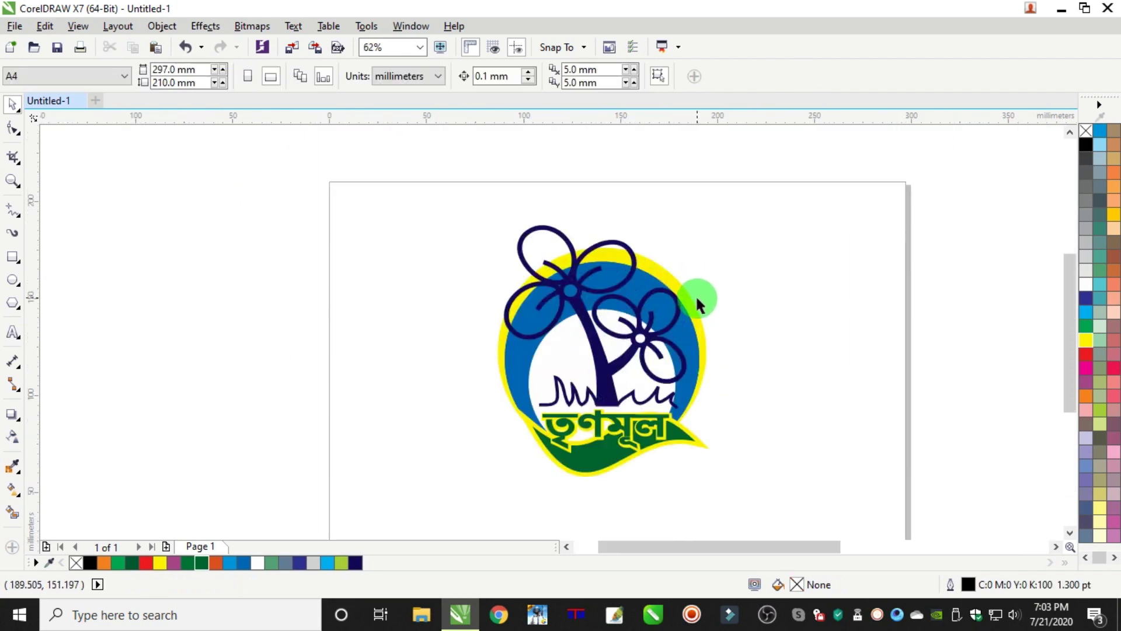
{"action": "scroll", "coordinate": [695, 294], "scroll_direction": "down", "scroll_amount": 2}
{"action": "scroll", "coordinate": [724, 310], "scroll_direction": "up", "scroll_amount": 2}
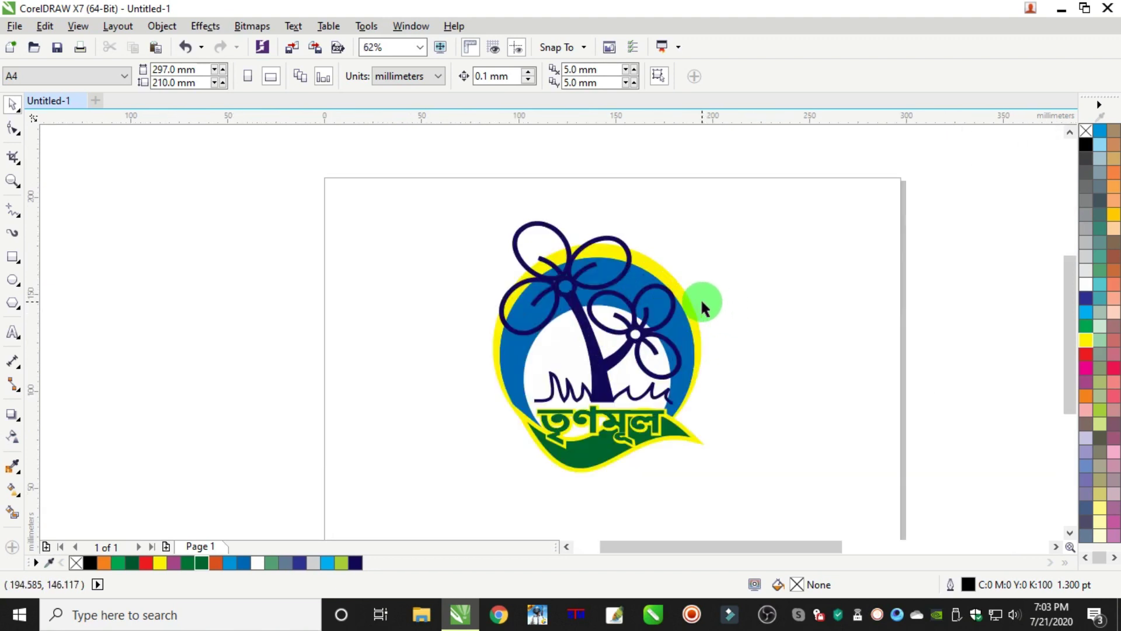
{"action": "left_click_drag", "start_coordinate": [820, 168], "coordinate": [442, 472]}
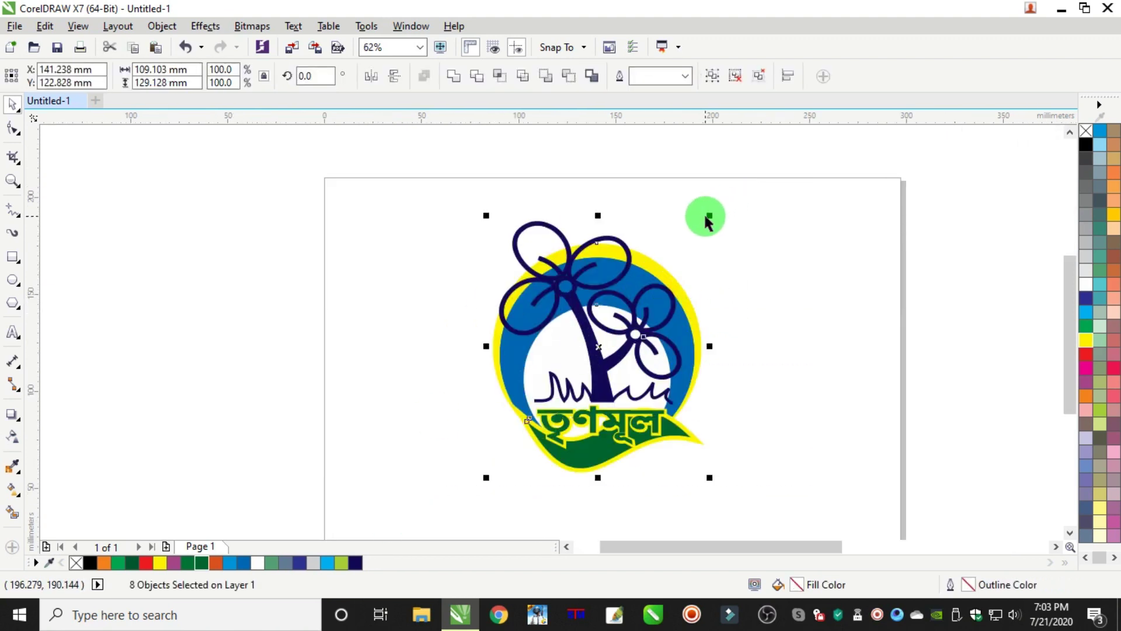
{"action": "left_click_drag", "start_coordinate": [709, 216], "coordinate": [727, 230]}
{"action": "left_click", "coordinate": [692, 235]}
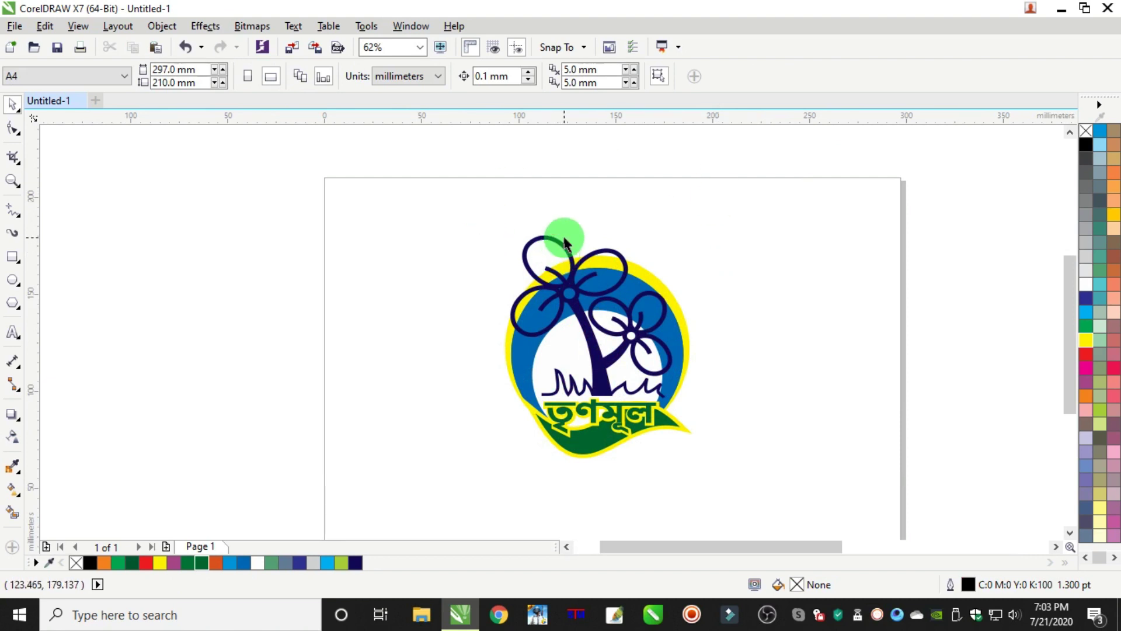
Step: Draw a closed, jagged freehand shape about 140 × 91 mm around the emblem's upper and left sides
{"action": "left_click", "coordinate": [13, 212]}
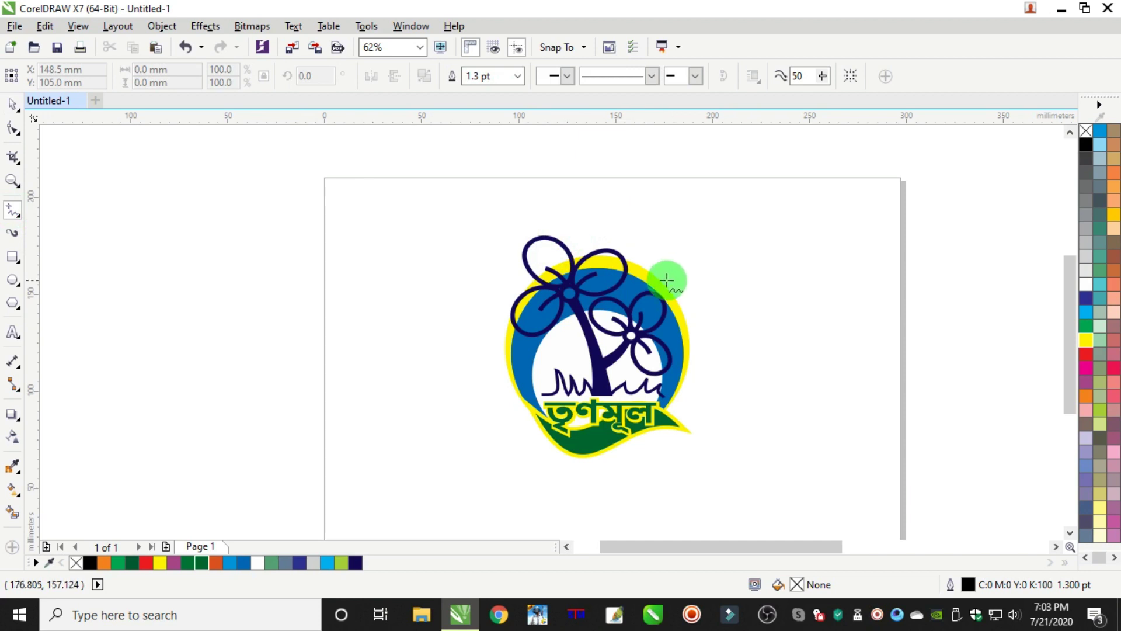
{"action": "left_click", "coordinate": [509, 383]}
{"action": "mouse_move", "coordinate": [460, 368]}
{"action": "left_mouse_down"}
{"action": "mouse_move", "coordinate": [439, 358]}
{"action": "mouse_move", "coordinate": [488, 322]}
{"action": "mouse_move", "coordinate": [451, 285]}
{"action": "mouse_move", "coordinate": [489, 267]}
{"action": "mouse_move", "coordinate": [478, 247]}
{"action": "mouse_move", "coordinate": [514, 215]}
{"action": "mouse_move", "coordinate": [596, 217]}
{"action": "mouse_move", "coordinate": [597, 230]}
{"action": "mouse_move", "coordinate": [636, 216]}
{"action": "mouse_move", "coordinate": [638, 237]}
{"action": "mouse_move", "coordinate": [668, 250]}
{"action": "mouse_move", "coordinate": [666, 265]}
{"action": "mouse_move", "coordinate": [705, 255]}
{"action": "mouse_move", "coordinate": [689, 274]}
{"action": "mouse_move", "coordinate": [708, 286]}
{"action": "mouse_move", "coordinate": [571, 326]}
{"action": "mouse_move", "coordinate": [512, 381]}
{"action": "left_mouse_up"}
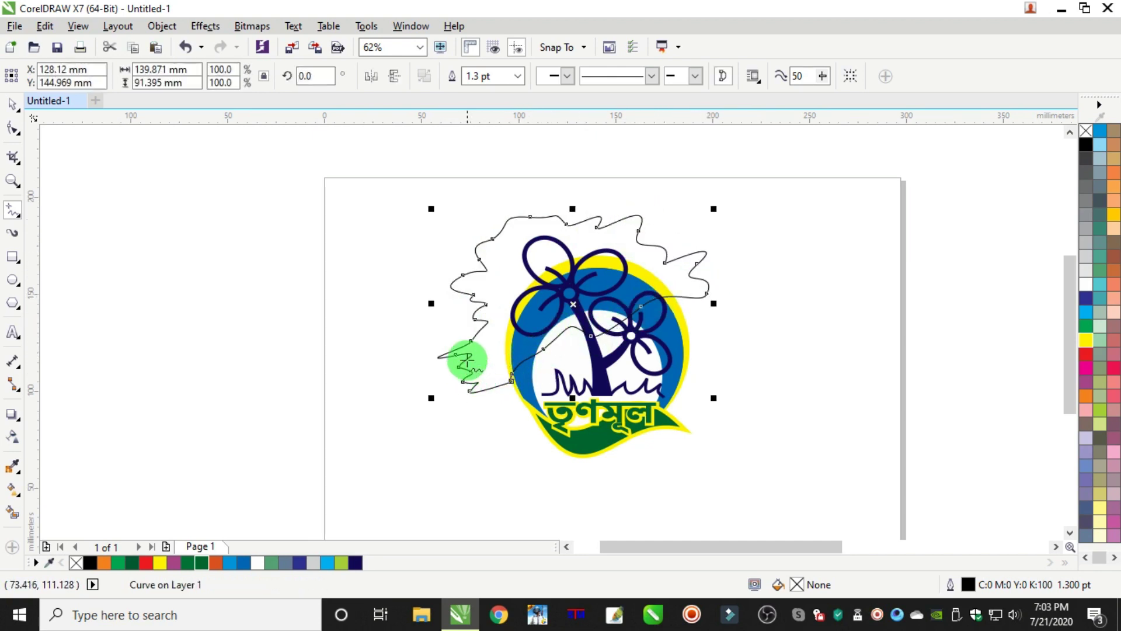
Step: Fill the jagged shape orange (C0 M60 Y100 K0), remove its outline and place it behind the emblem
{"action": "left_click", "coordinate": [1086, 397]}
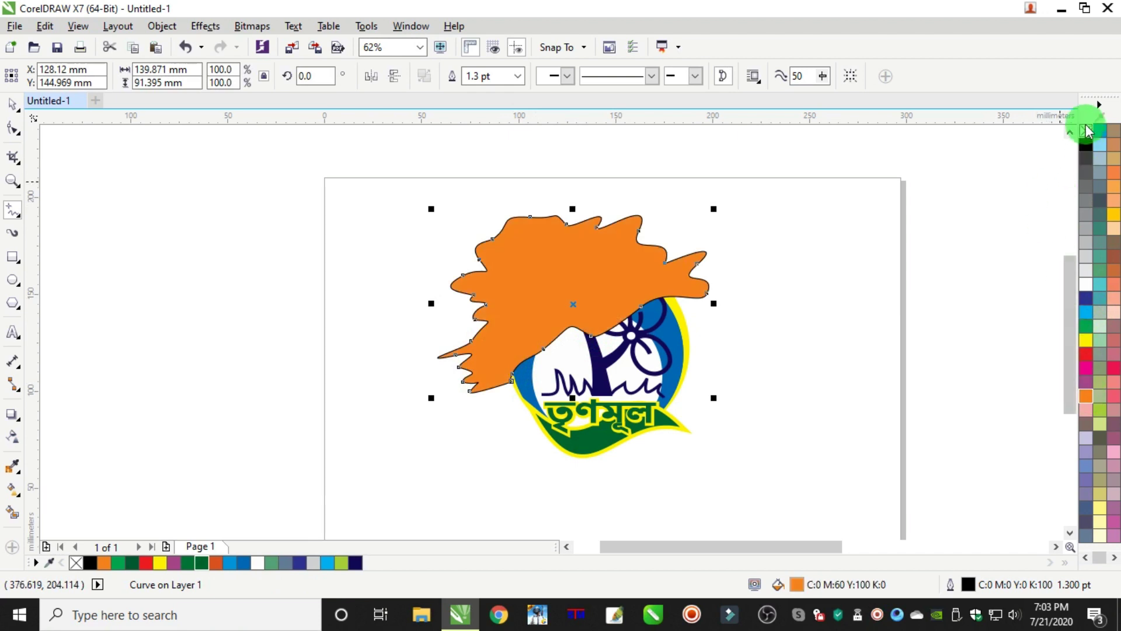
{"action": "right_click", "coordinate": [1087, 134]}
{"action": "left_click", "coordinate": [12, 104]}
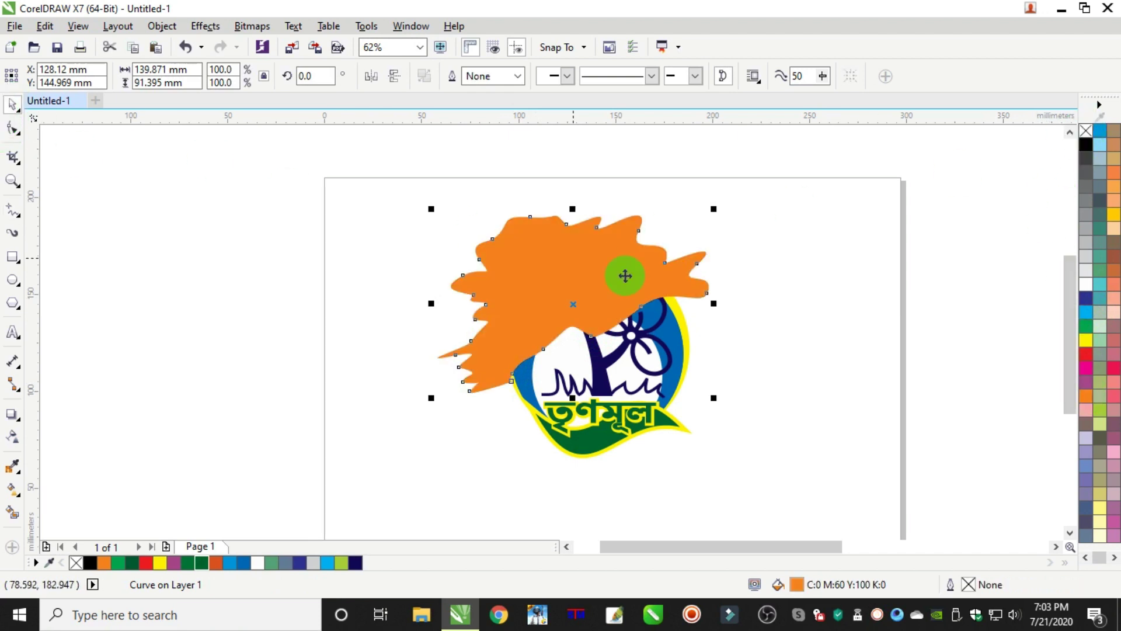
{"action": "right_click", "coordinate": [548, 240]}
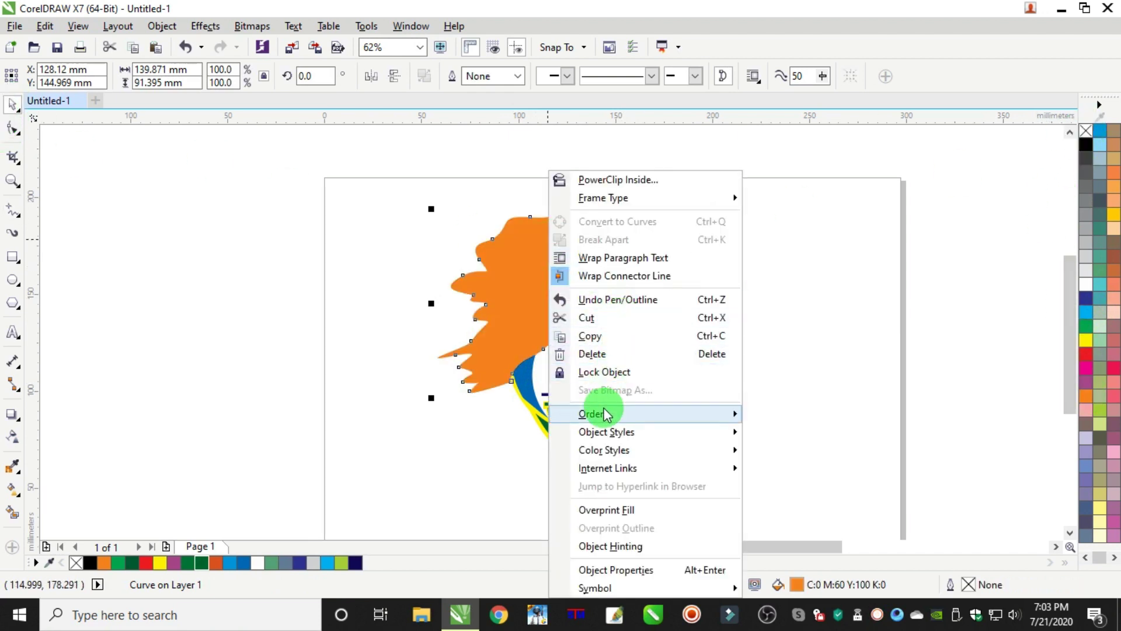
{"action": "mouse_move", "coordinate": [626, 415]}
{"action": "left_click", "coordinate": [783, 432]}
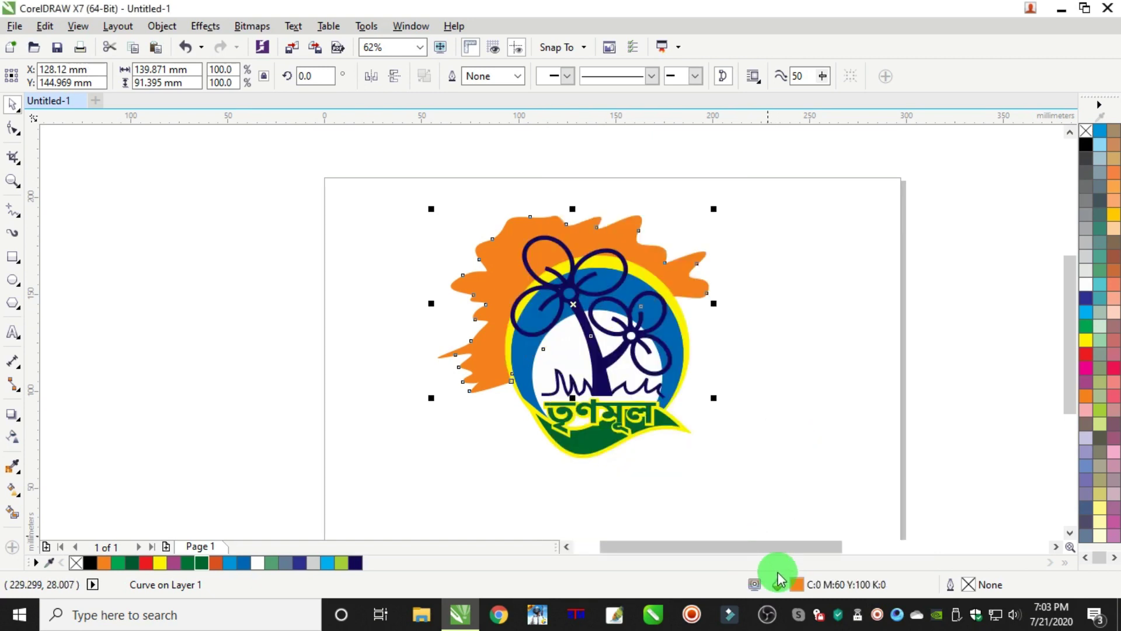
Step: Change the jagged shape's fill to CMYK C0 M80 Y100 K10
{"action": "double_click", "coordinate": [798, 584]}
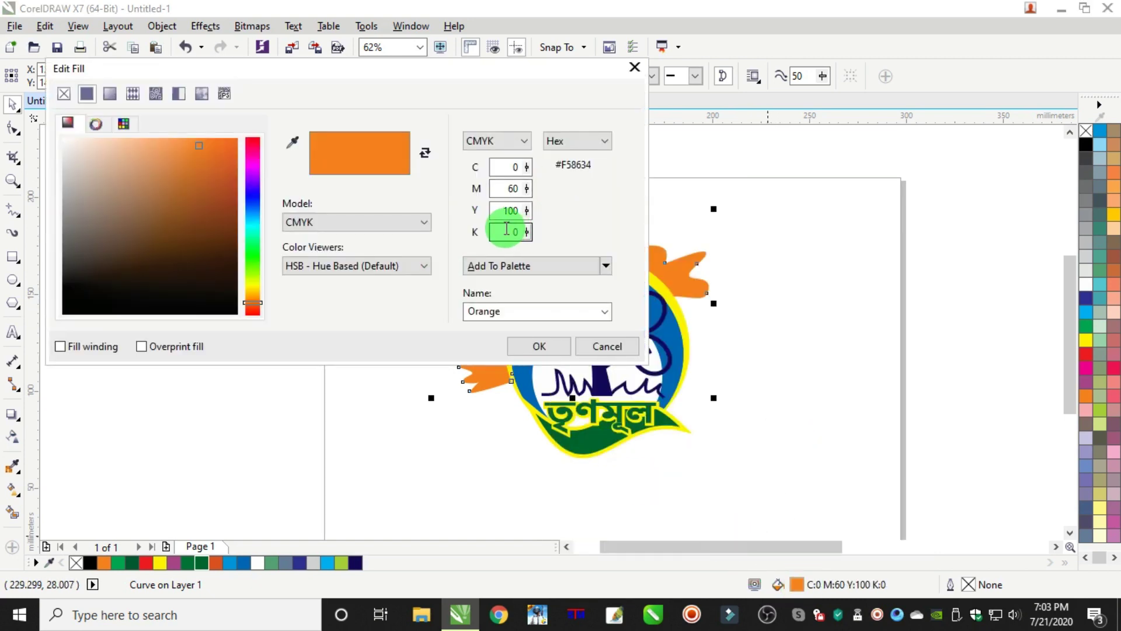
{"action": "left_click", "coordinate": [505, 188]}
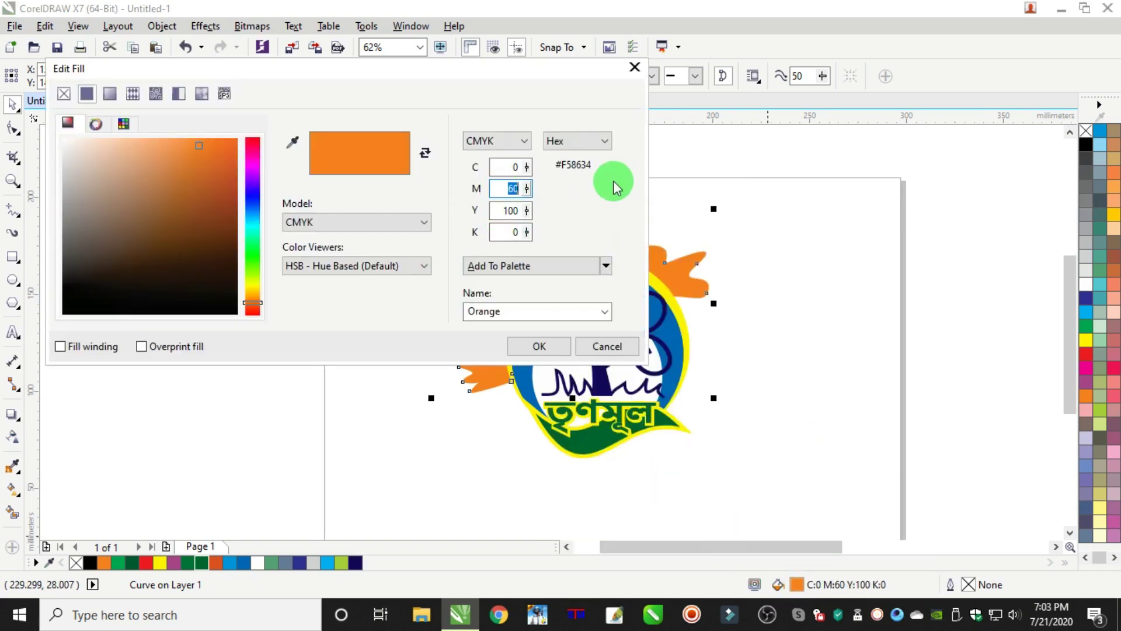
{"action": "type", "text": "80"}
{"action": "key", "text": "Tab"}
{"action": "key", "text": "Tab"}
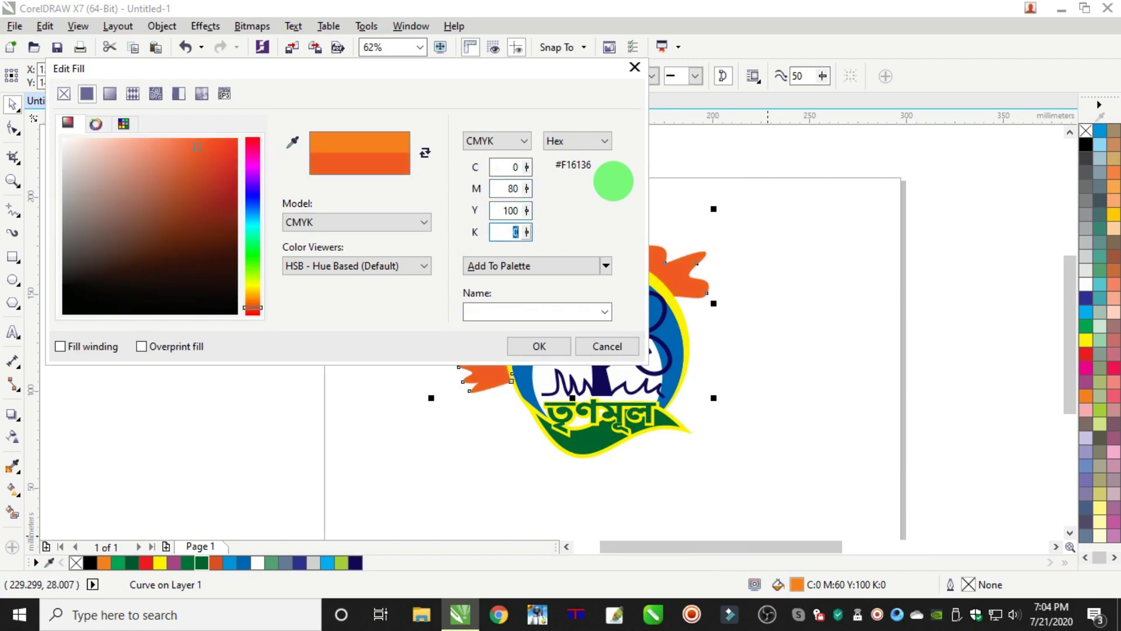
{"action": "key", "text": "Tab"}
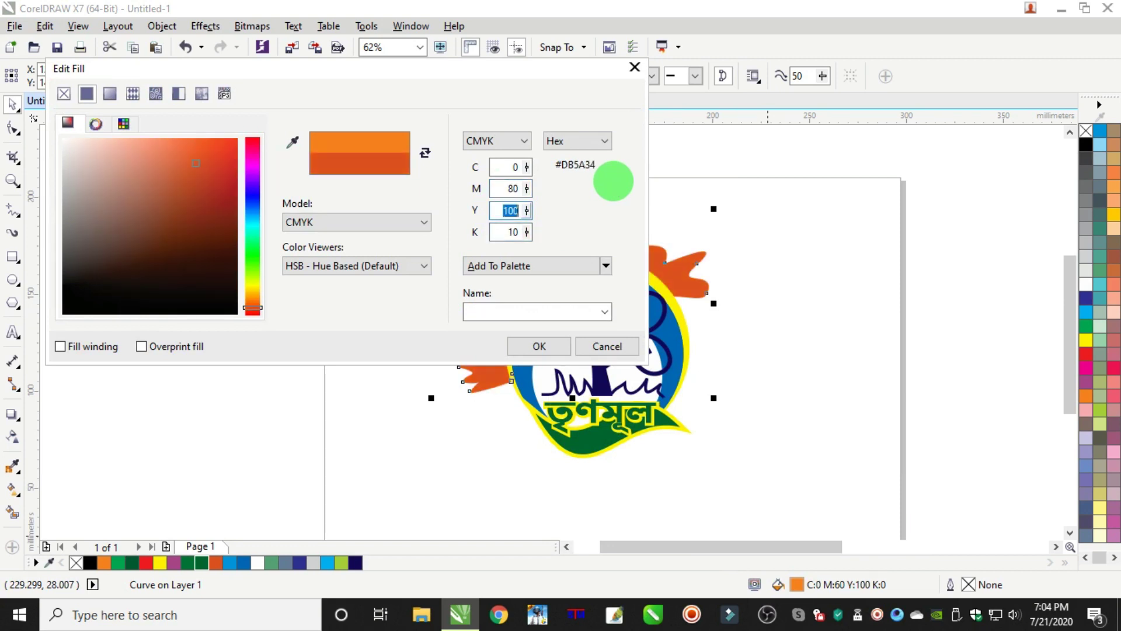
{"action": "key", "text": "Return"}
Step: Enlarge the jagged shape about its centre to about 150 × 98 mm
{"action": "left_click", "coordinate": [728, 216]}
{"action": "left_click", "coordinate": [619, 244]}
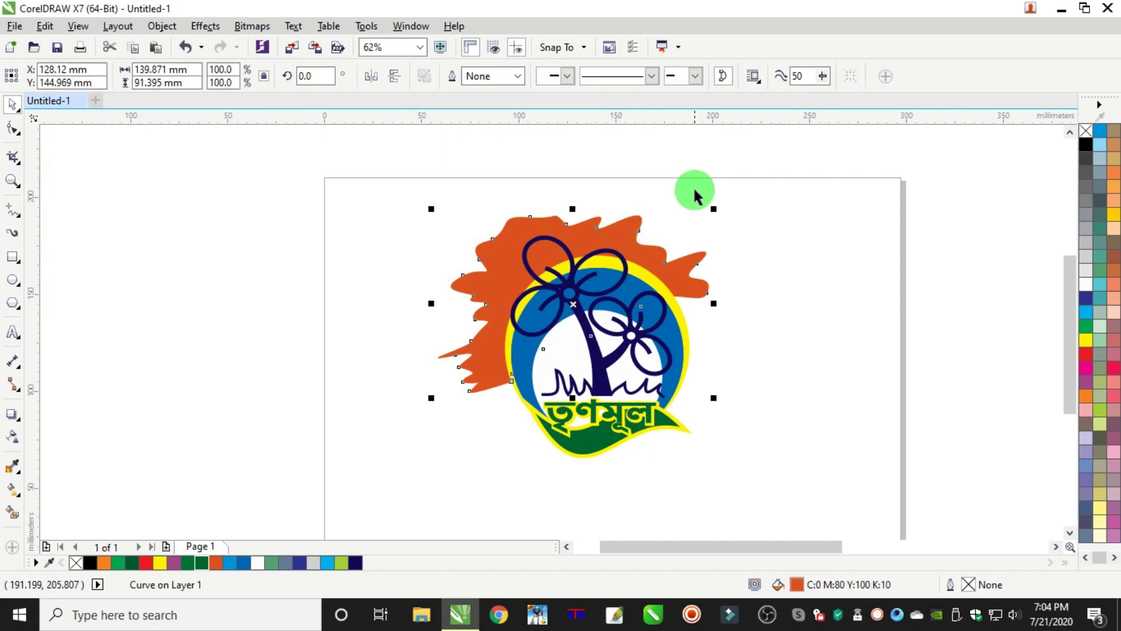
{"action": "left_click_drag", "start_coordinate": [715, 212], "coordinate": [737, 204]}
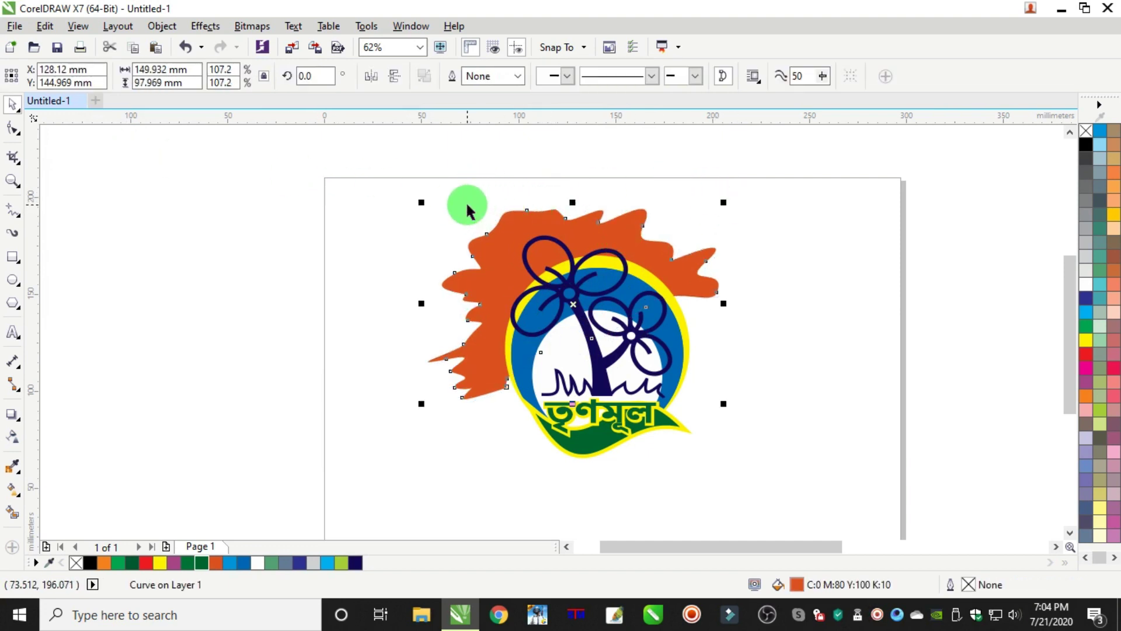
Step: Stretch the orange jagged shape upward and scale it about its centre to about 138 × 95 mm
{"action": "left_click_drag", "start_coordinate": [573, 203], "coordinate": [572, 192]}
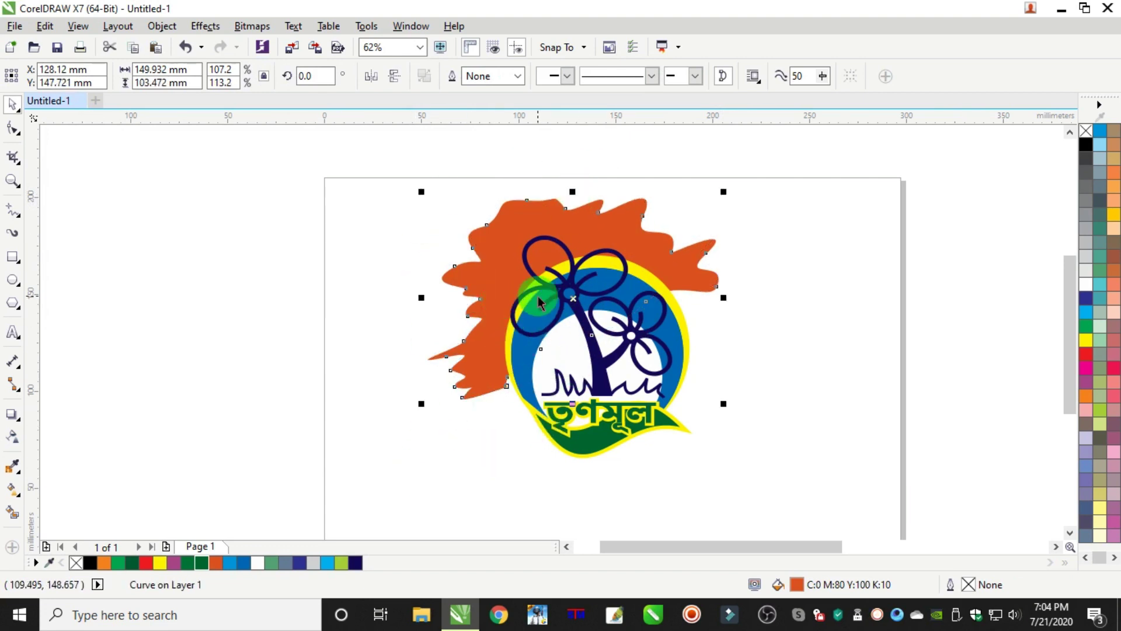
{"action": "left_click", "coordinate": [786, 274]}
{"action": "scroll", "coordinate": [752, 309], "scroll_direction": "down", "scroll_amount": 1}
{"action": "scroll", "coordinate": [746, 306], "scroll_direction": "up", "scroll_amount": 1}
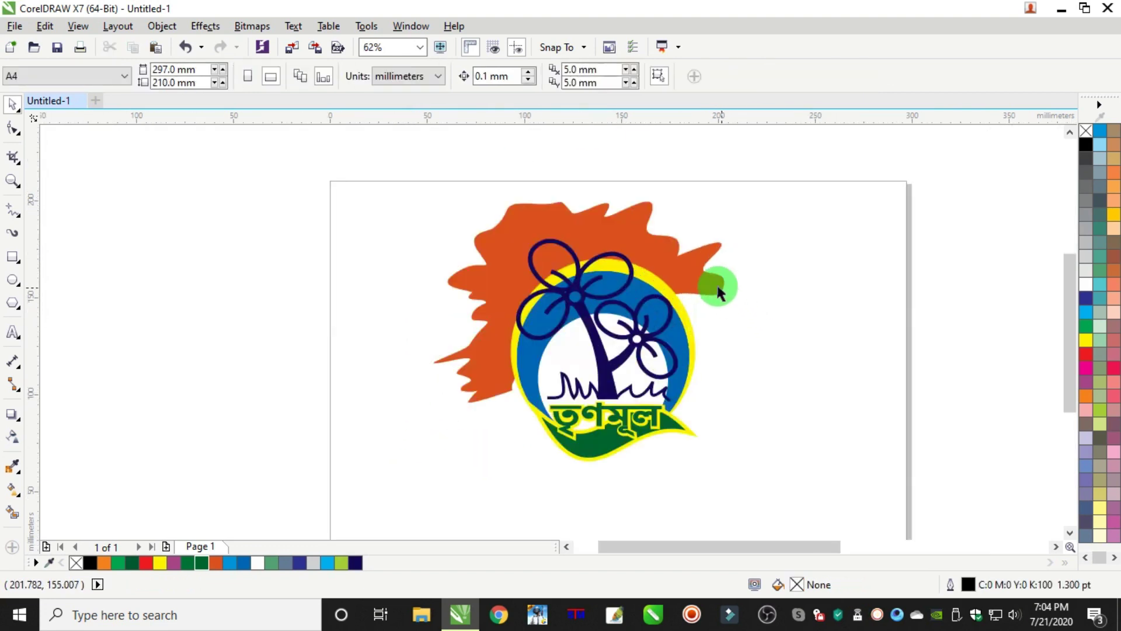
{"action": "left_click", "coordinate": [699, 274]}
{"action": "left_click_drag", "start_coordinate": [732, 407], "coordinate": [729, 400]}
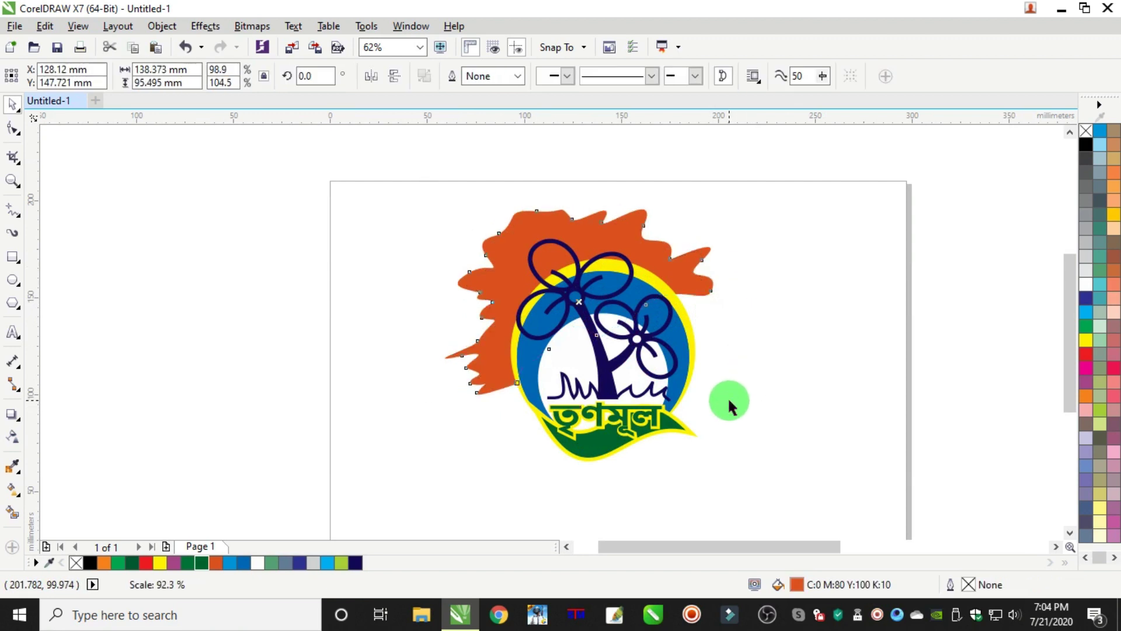
Step: Draw a closed, jagged freehand shape about 142 × 85 mm around the emblem's right and lower sides
{"action": "left_click", "coordinate": [13, 210]}
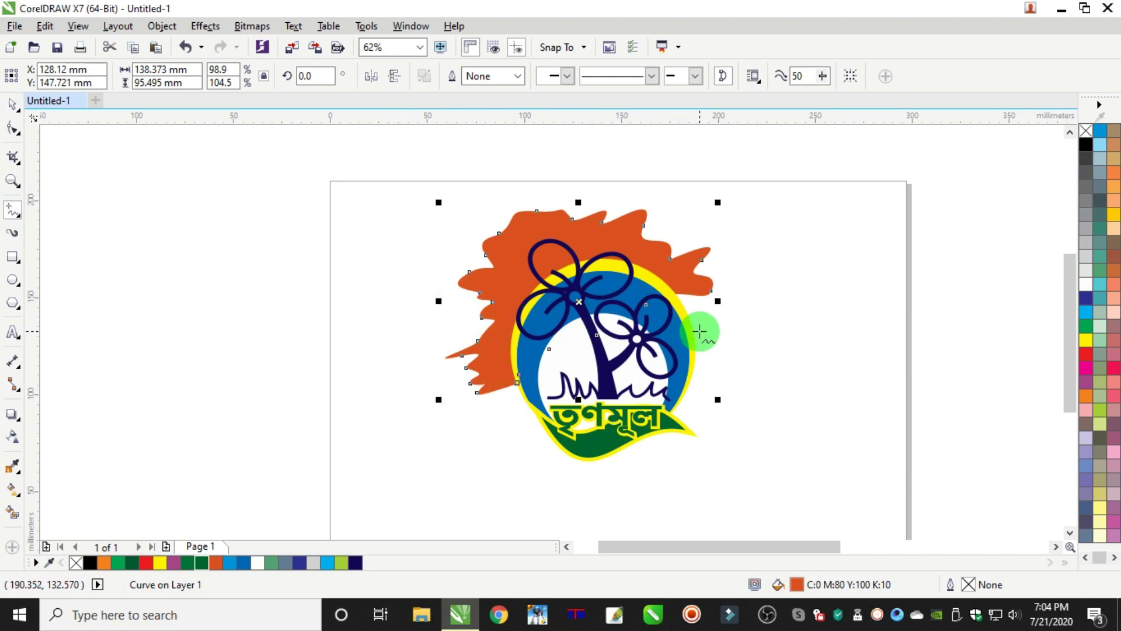
{"action": "mouse_move", "coordinate": [700, 331]}
{"action": "left_mouse_down"}
{"action": "mouse_move", "coordinate": [727, 330]}
{"action": "mouse_move", "coordinate": [709, 354]}
{"action": "mouse_move", "coordinate": [741, 358]}
{"action": "mouse_move", "coordinate": [714, 373]}
{"action": "mouse_move", "coordinate": [739, 370]}
{"action": "mouse_move", "coordinate": [717, 378]}
{"action": "mouse_move", "coordinate": [703, 439]}
{"action": "mouse_move", "coordinate": [584, 472]}
{"action": "mouse_move", "coordinate": [520, 475]}
{"action": "mouse_move", "coordinate": [520, 448]}
{"action": "mouse_move", "coordinate": [497, 427]}
{"action": "left_mouse_up"}
{"action": "mouse_move", "coordinate": [694, 331]}
{"action": "left_mouse_down"}
{"action": "mouse_move", "coordinate": [745, 324]}
{"action": "mouse_move", "coordinate": [718, 353]}
{"action": "mouse_move", "coordinate": [727, 364]}
{"action": "mouse_move", "coordinate": [708, 391]}
{"action": "mouse_move", "coordinate": [725, 428]}
{"action": "mouse_move", "coordinate": [718, 434]}
{"action": "mouse_move", "coordinate": [744, 450]}
{"action": "mouse_move", "coordinate": [641, 485]}
{"action": "mouse_move", "coordinate": [626, 470]}
{"action": "mouse_move", "coordinate": [593, 487]}
{"action": "mouse_move", "coordinate": [569, 474]}
{"action": "left_mouse_up"}
{"action": "mouse_move", "coordinate": [537, 462]}
{"action": "left_mouse_down"}
{"action": "mouse_move", "coordinate": [488, 445]}
{"action": "mouse_move", "coordinate": [513, 407]}
{"action": "mouse_move", "coordinate": [578, 407]}
{"action": "mouse_move", "coordinate": [613, 360]}
{"action": "mouse_move", "coordinate": [695, 332]}
{"action": "left_mouse_up"}
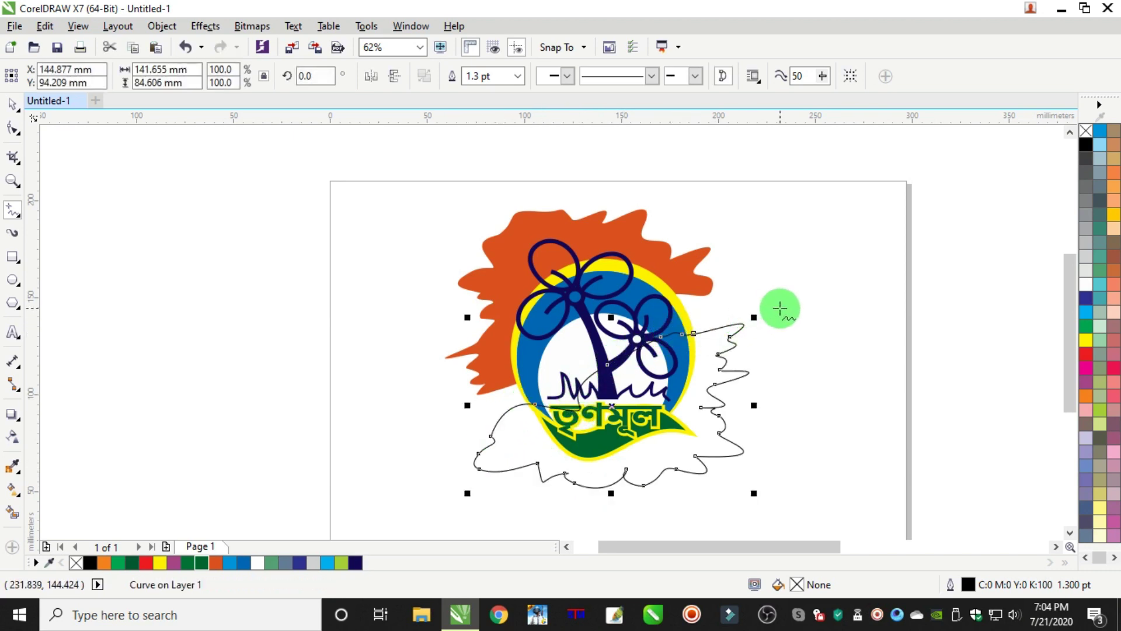
Step: Fill the new jagged shape green (C100 M0 Y100 K40), remove its outline and place it behind the emblem
{"action": "left_click", "coordinate": [187, 563]}
{"action": "right_click", "coordinate": [1087, 135]}
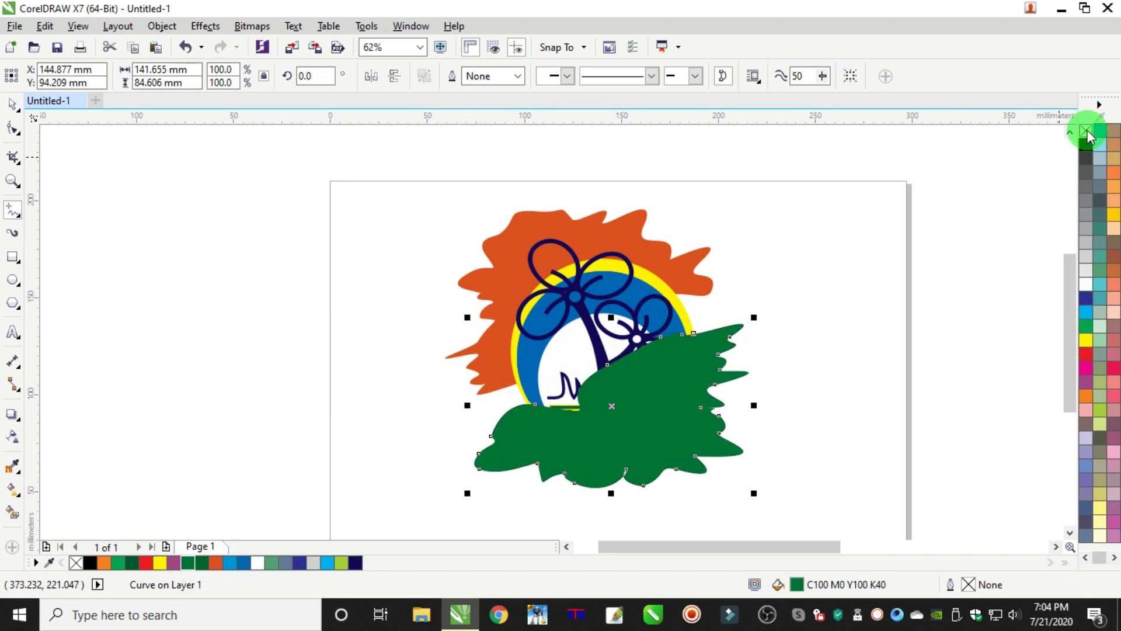
{"action": "key", "text": "shift+Page_Down"}
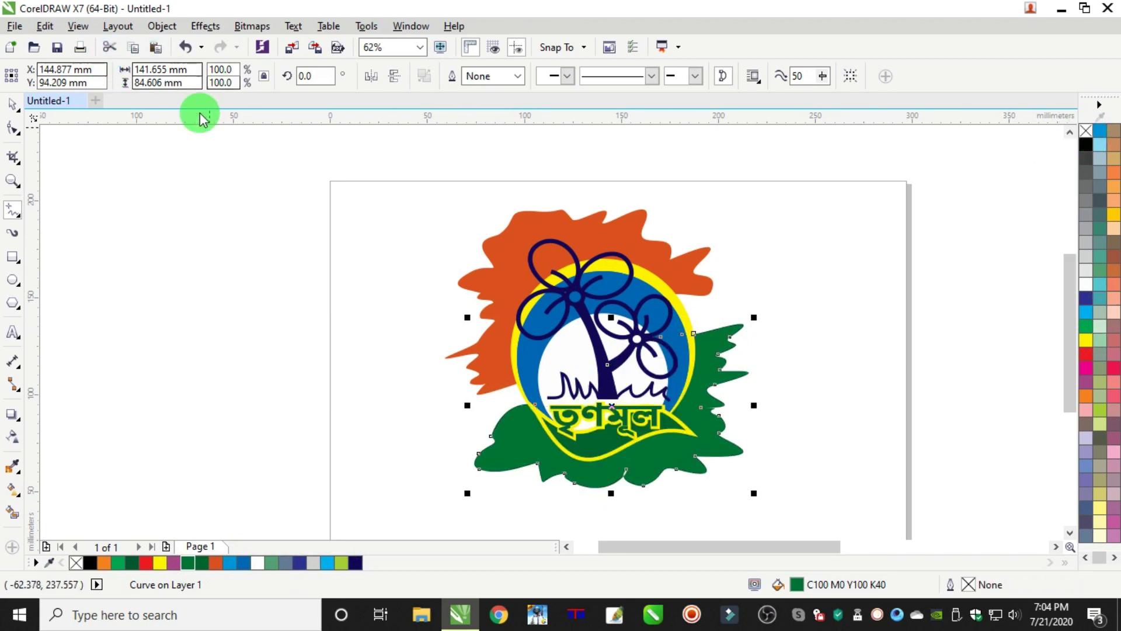
{"action": "left_click", "coordinate": [11, 104]}
{"action": "left_click", "coordinate": [493, 203]}
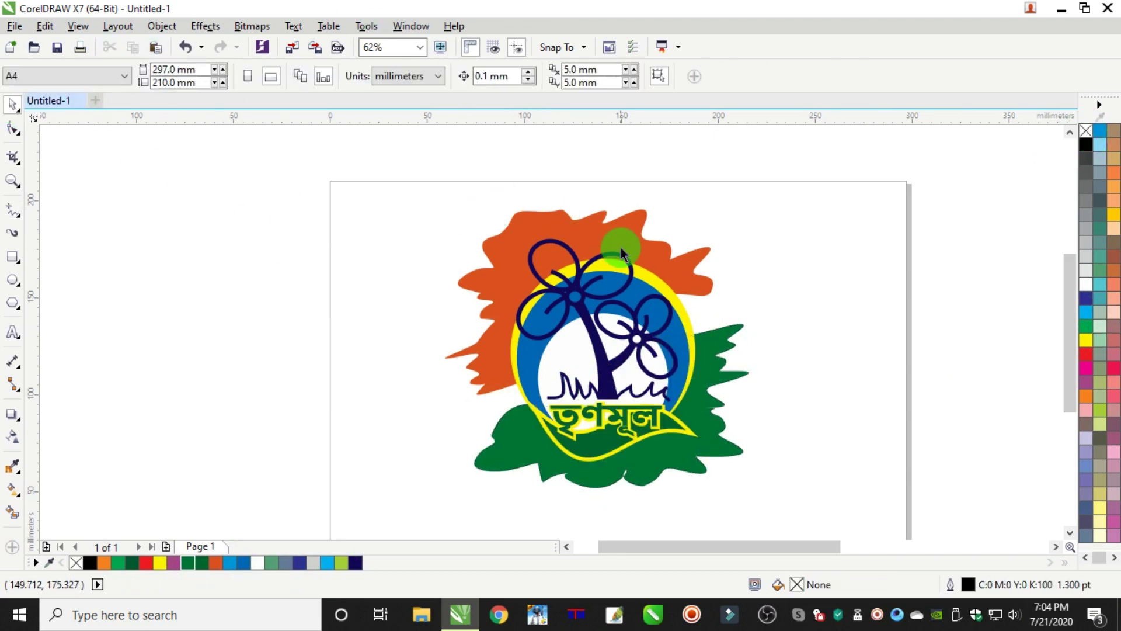
Step: Widen the thin notch in the green shape's right edge by pulling its inner node outward and adjusting its curve handle
{"action": "scroll", "coordinate": [737, 408], "scroll_direction": "up", "scroll_amount": 5}
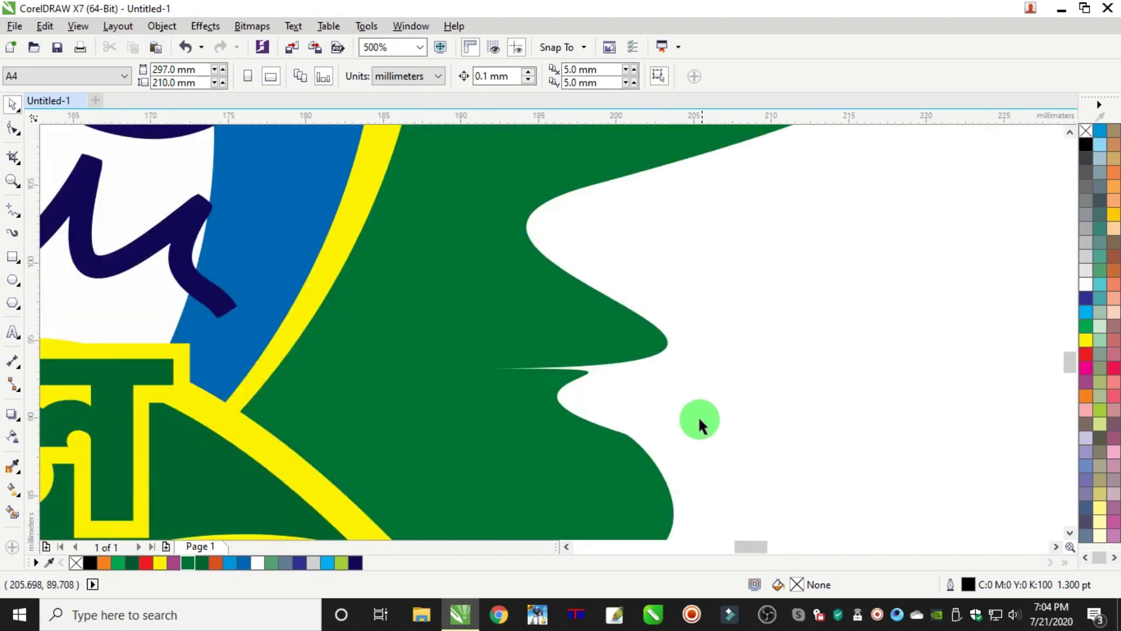
{"action": "left_click", "coordinate": [529, 391]}
{"action": "left_click", "coordinate": [24, 111]}
{"action": "left_click", "coordinate": [12, 130]}
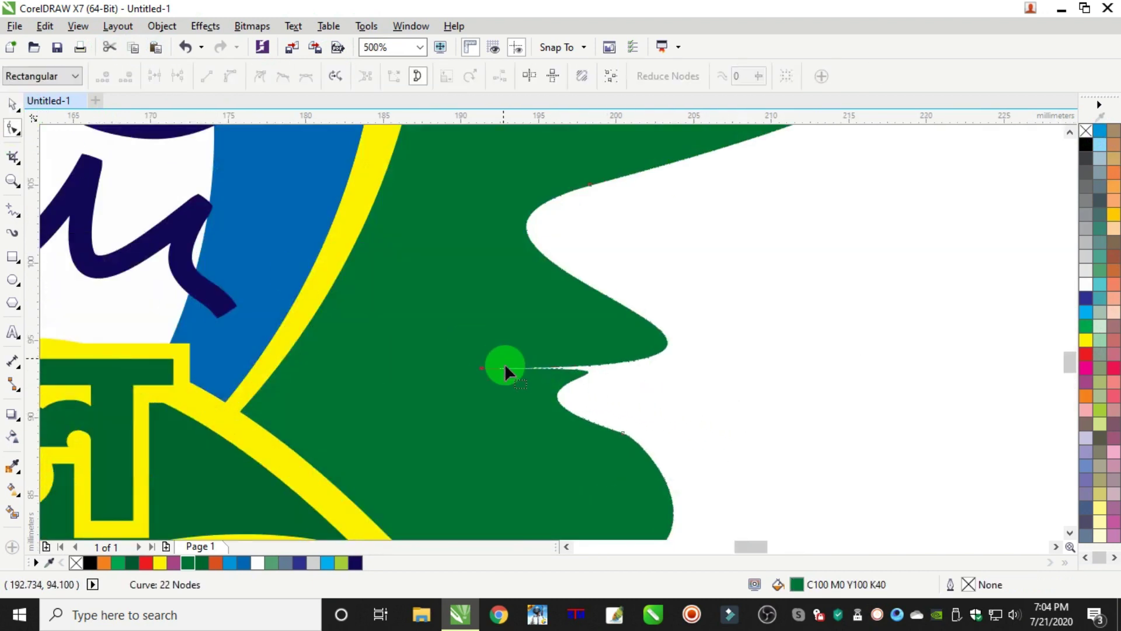
{"action": "scroll", "coordinate": [479, 368], "scroll_direction": "up", "scroll_amount": 2}
{"action": "left_click_drag", "start_coordinate": [452, 360], "coordinate": [886, 298]}
{"action": "scroll", "coordinate": [745, 370], "scroll_direction": "down", "scroll_amount": 3}
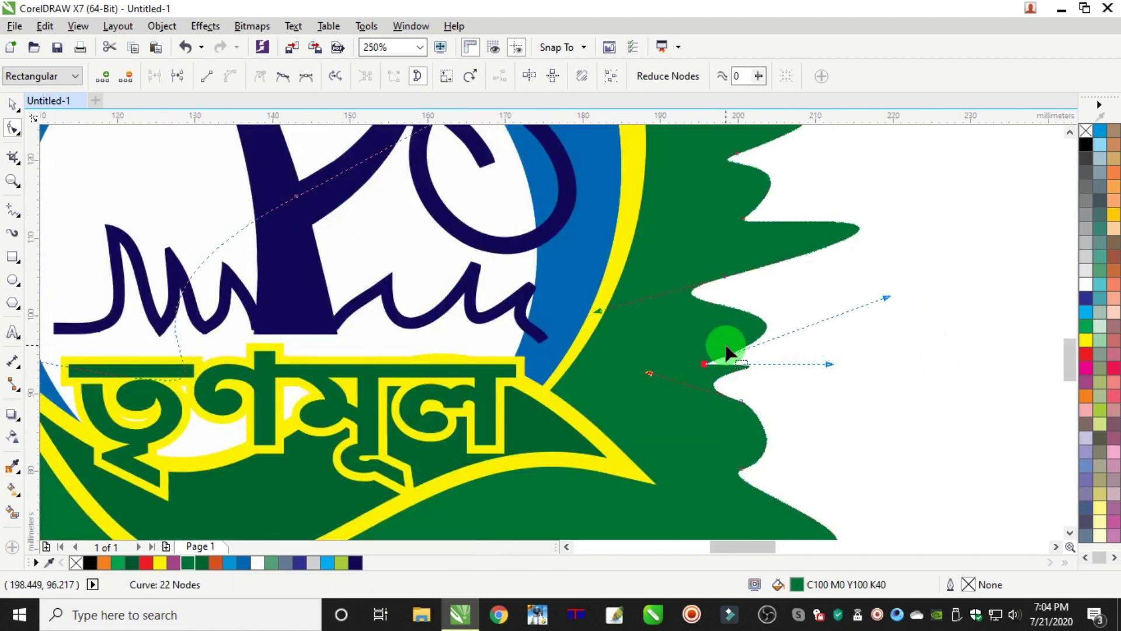
{"action": "left_click_drag", "start_coordinate": [829, 364], "coordinate": [820, 385]}
{"action": "scroll", "coordinate": [816, 381], "scroll_direction": "down", "scroll_amount": 2}
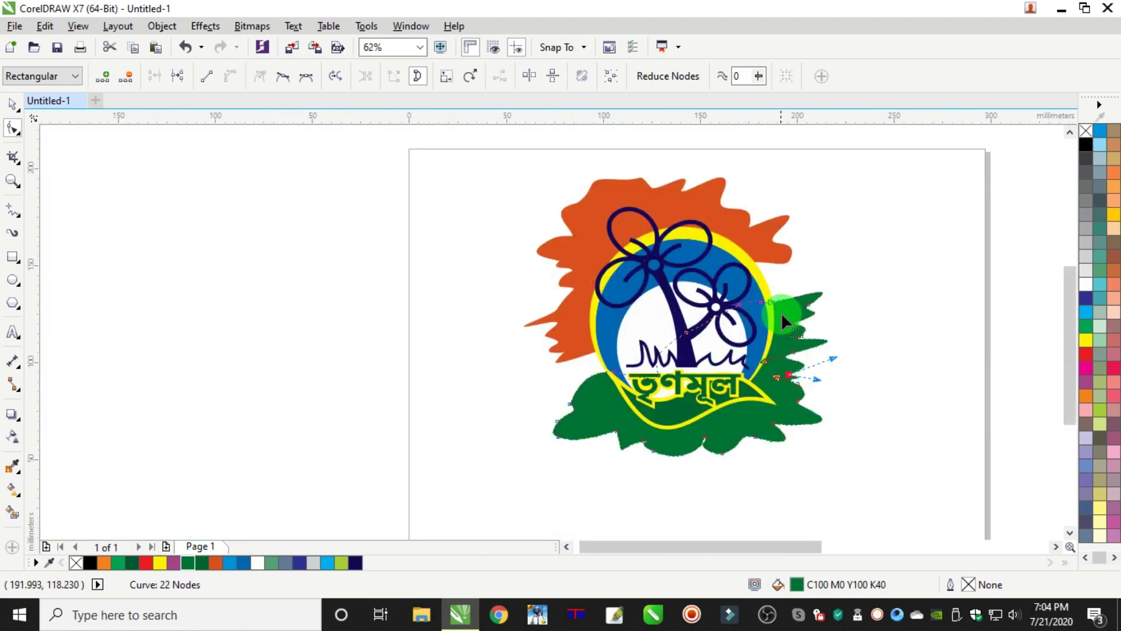
{"action": "left_click", "coordinate": [13, 105]}
{"action": "left_click", "coordinate": [216, 208]}
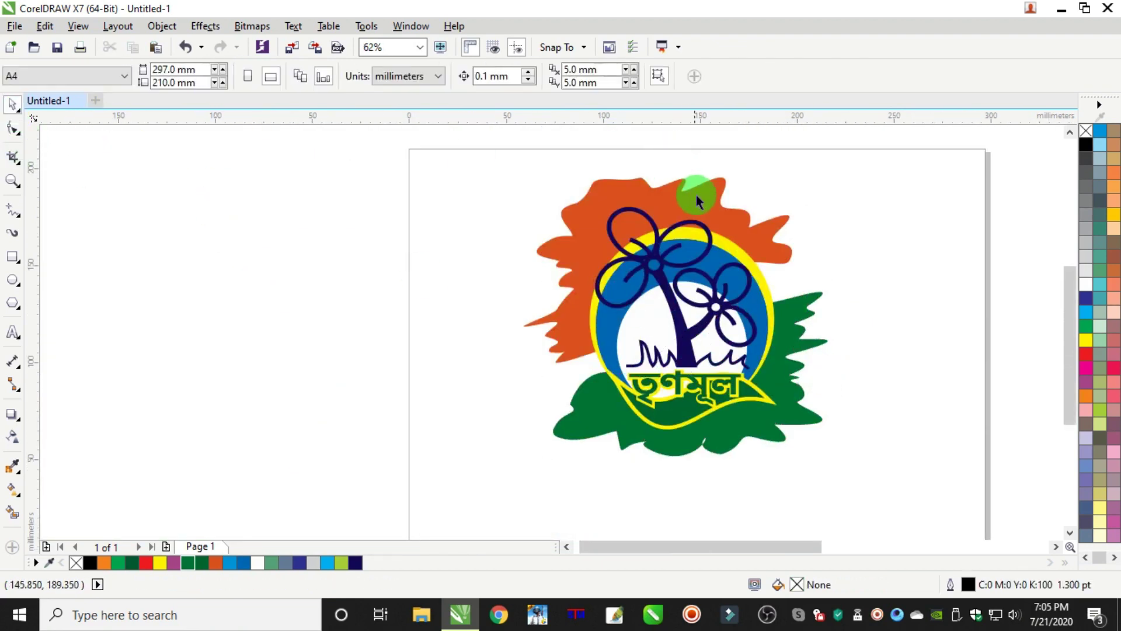
Step: Move the orange jagged shape about 2 mm right and 1 mm down
{"action": "left_click_drag", "start_coordinate": [700, 201], "coordinate": [702, 203]}
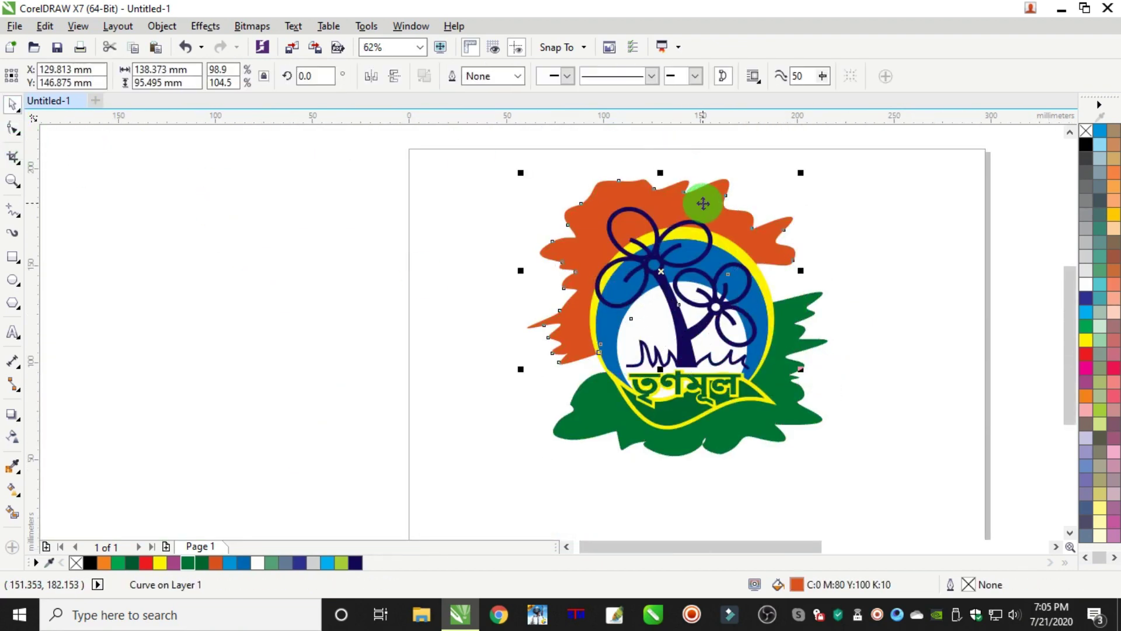
{"action": "left_click", "coordinate": [300, 292]}
{"action": "scroll", "coordinate": [309, 294], "scroll_direction": "down", "scroll_amount": 3}
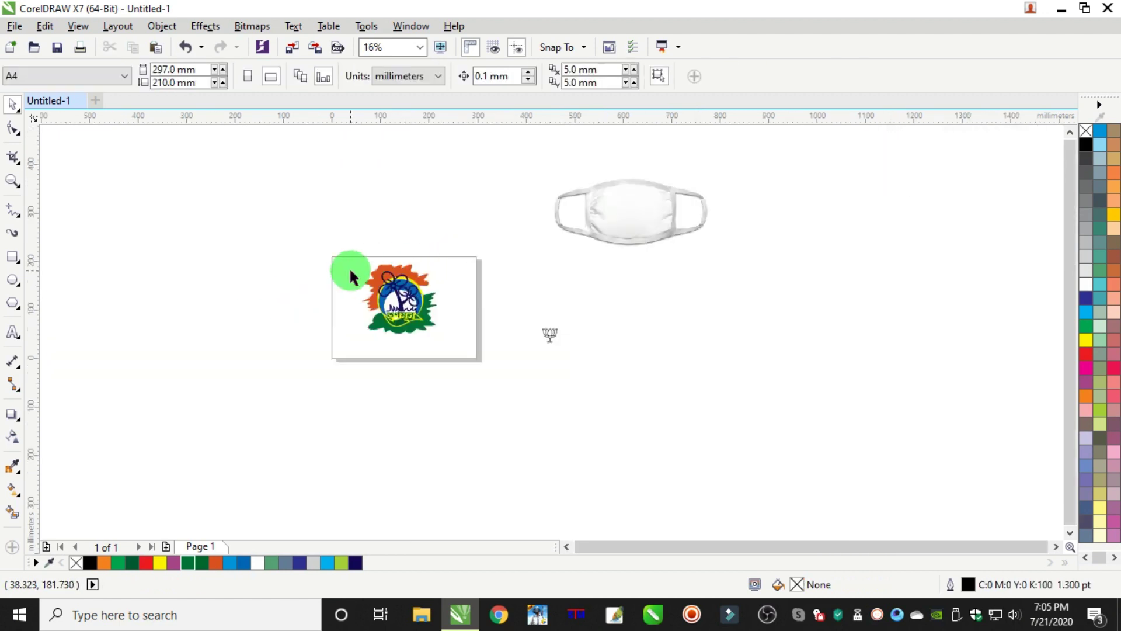
{"action": "scroll", "coordinate": [397, 286], "scroll_direction": "up", "scroll_amount": 1}
{"action": "scroll", "coordinate": [418, 285], "scroll_direction": "up", "scroll_amount": 2}
{"action": "scroll", "coordinate": [418, 285], "scroll_direction": "down", "scroll_amount": 1}
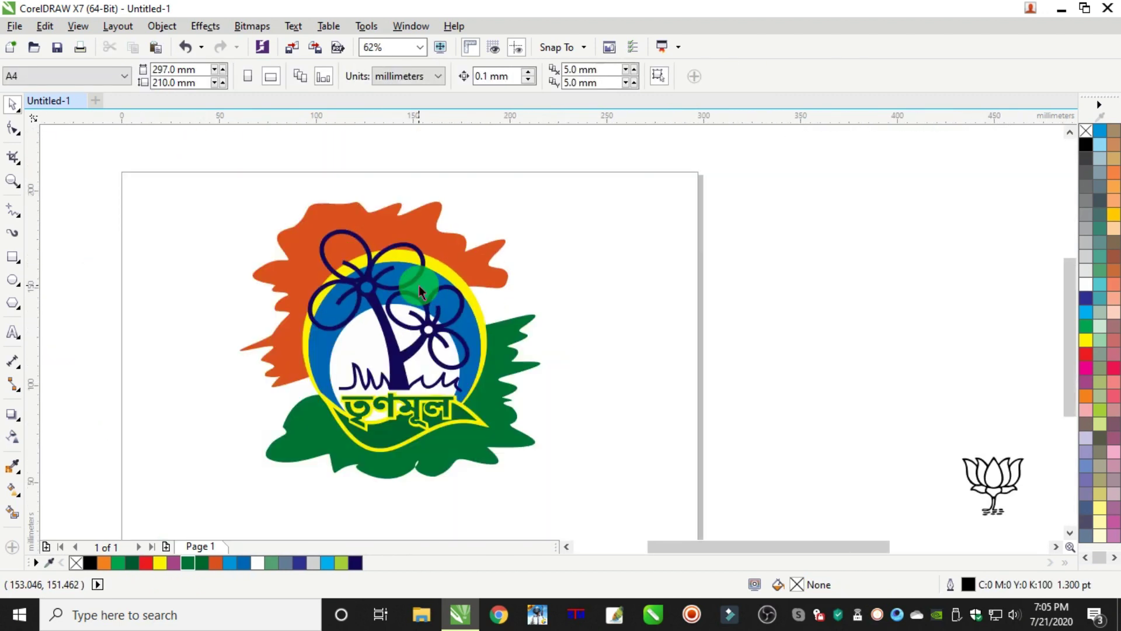
Step: Move the green jagged shape about 2 mm left and 2.5 mm up
{"action": "scroll", "coordinate": [419, 285], "scroll_direction": "down", "scroll_amount": 1}
{"action": "scroll", "coordinate": [456, 379], "scroll_direction": "up", "scroll_amount": 1}
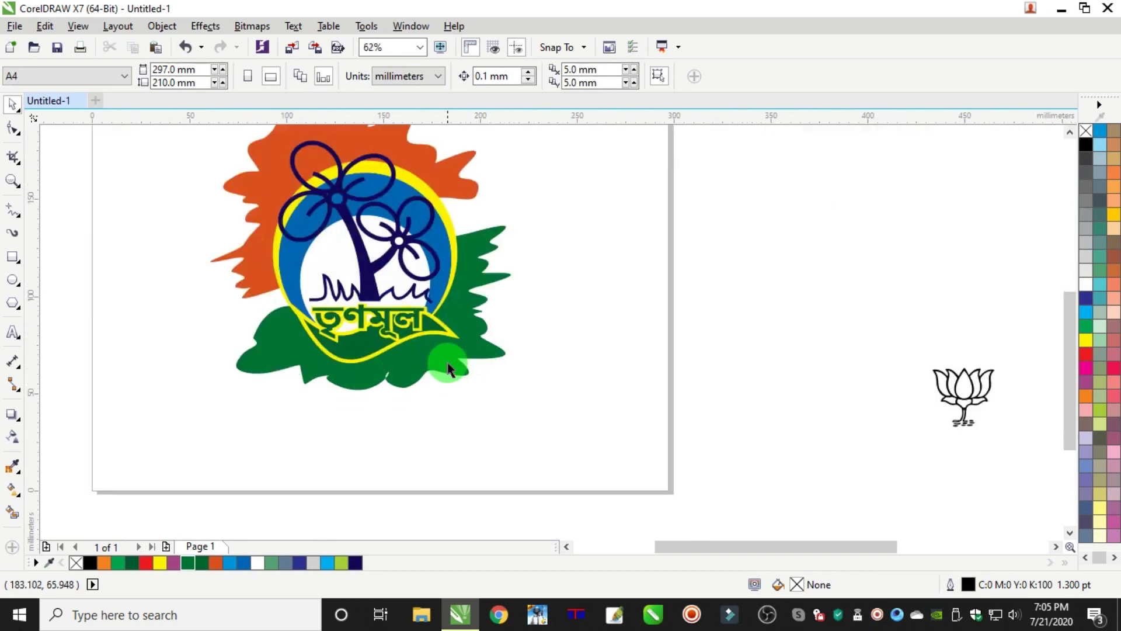
{"action": "left_click", "coordinate": [447, 367]}
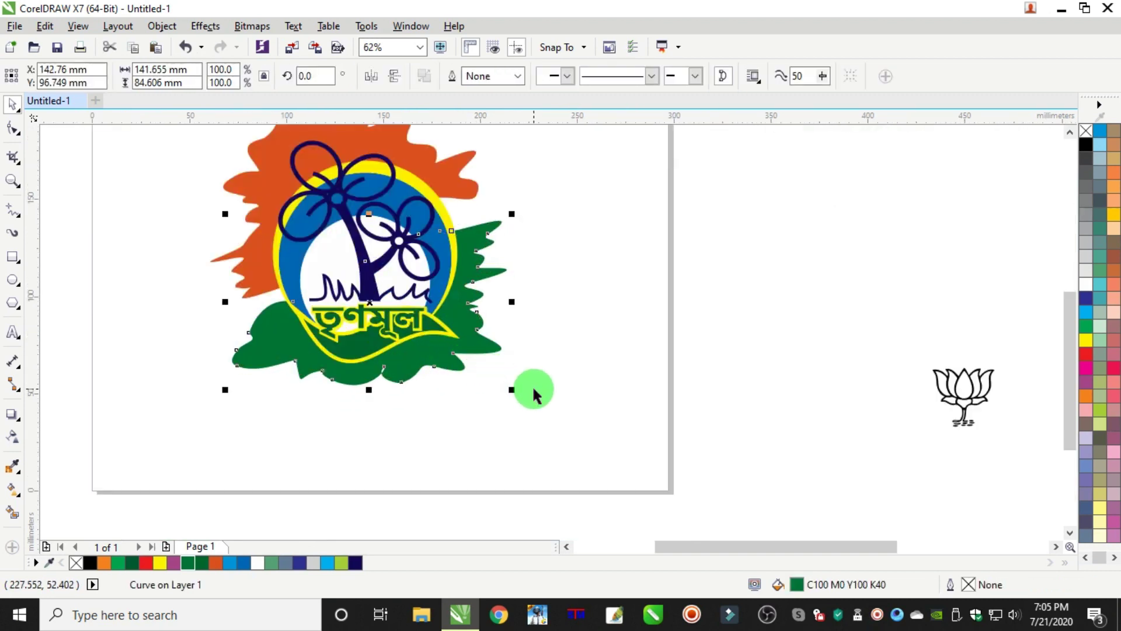
{"action": "left_click", "coordinate": [535, 389]}
{"action": "scroll", "coordinate": [494, 352], "scroll_direction": "down", "scroll_amount": 1}
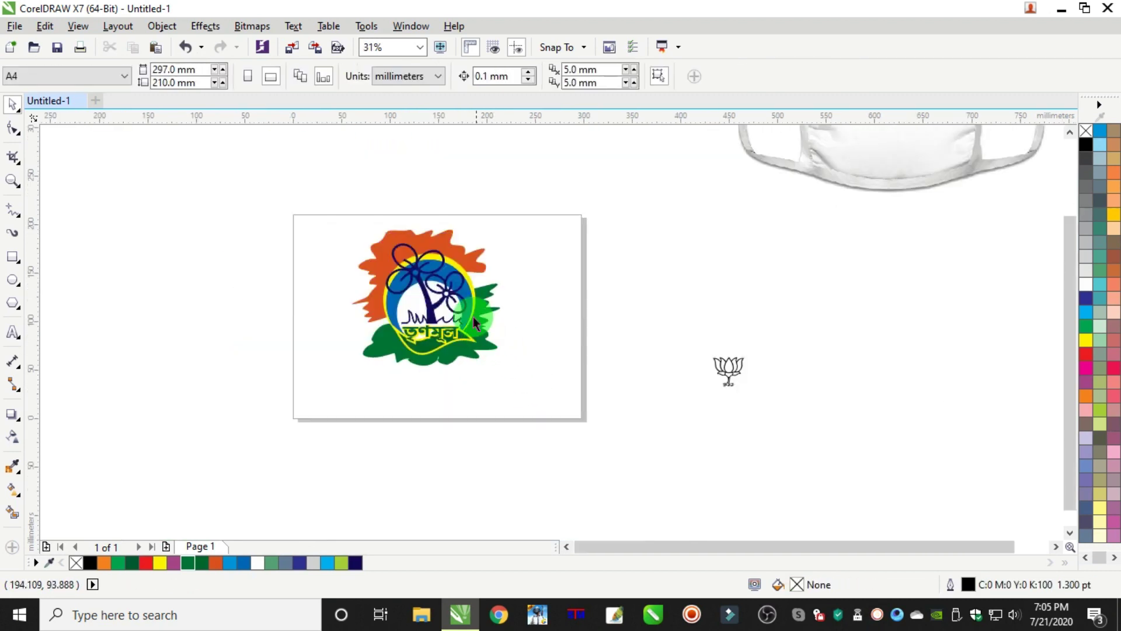
{"action": "scroll", "coordinate": [450, 267], "scroll_direction": "up", "scroll_amount": 1}
Step: Try to rotate the orange jagged shape about 1° clockwise around its centre
{"action": "left_click", "coordinate": [502, 269]}
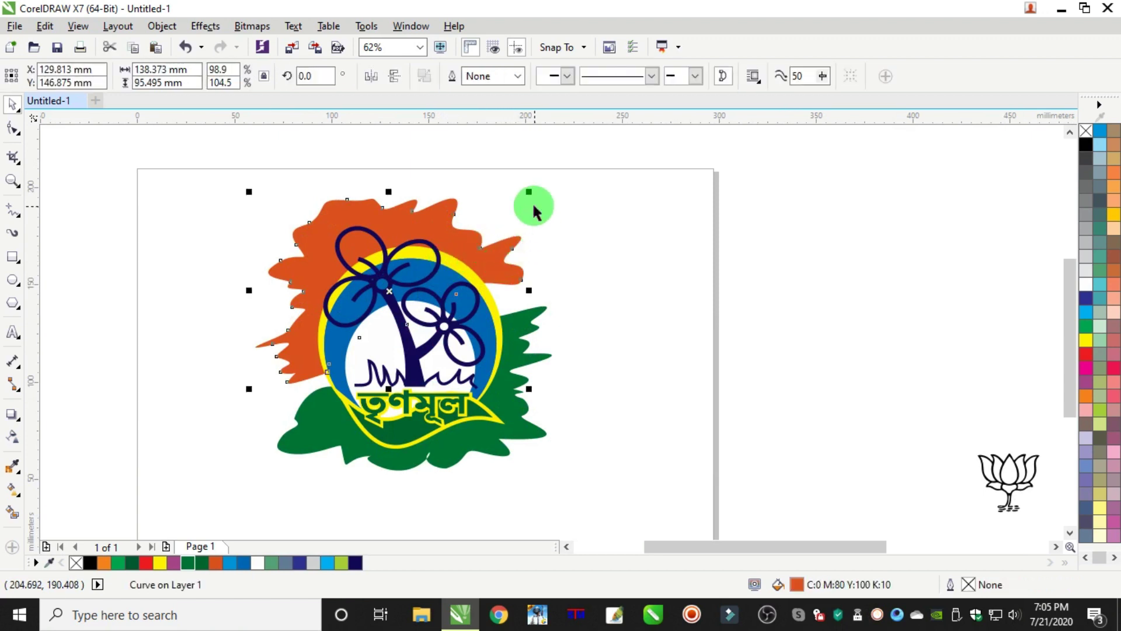
{"action": "left_click", "coordinate": [495, 240]}
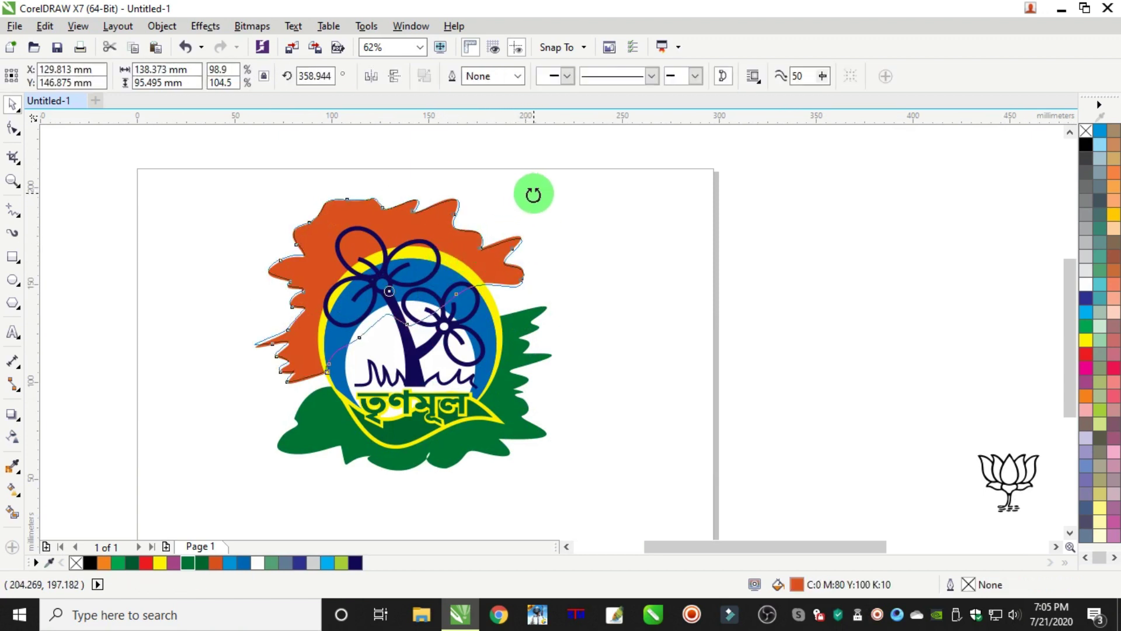
{"action": "left_click", "coordinate": [576, 272]}
Step: Change the fill of the emblem's yellow outer circle to white (C0 M0 Y0 K0)
{"action": "left_click", "coordinate": [479, 279]}
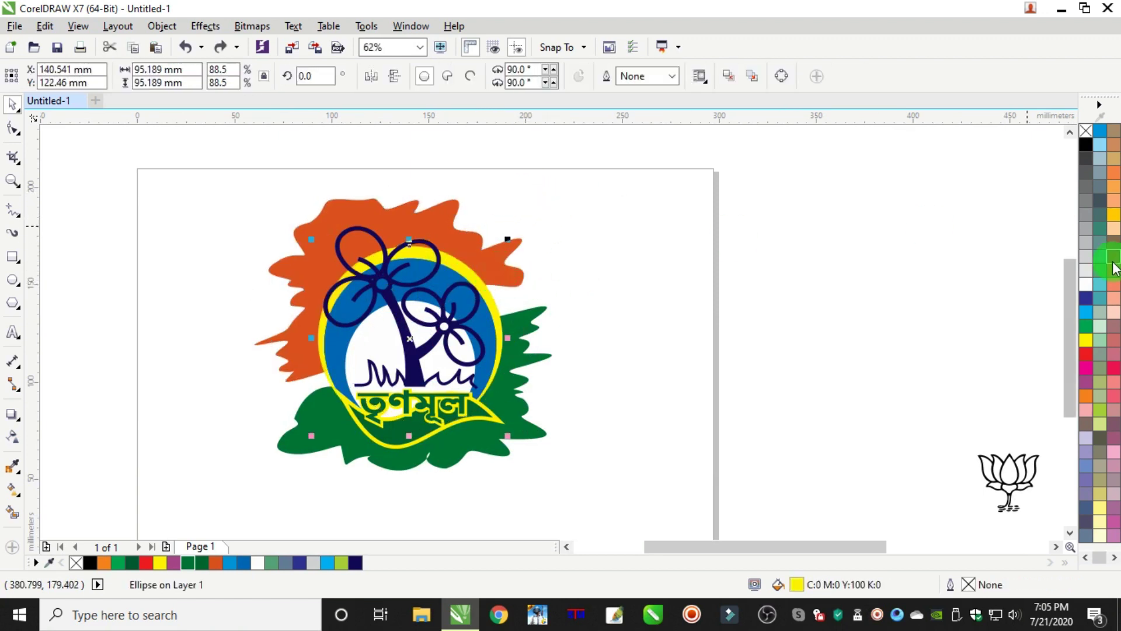
{"action": "left_click", "coordinate": [1087, 286]}
{"action": "left_click", "coordinate": [668, 288]}
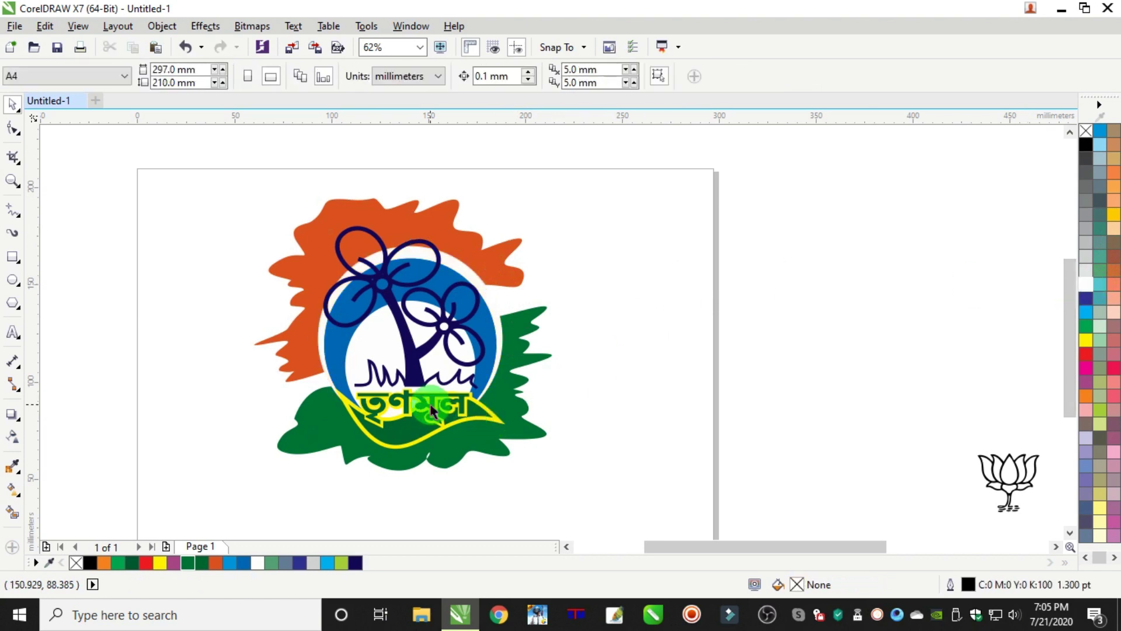
{"action": "scroll", "coordinate": [504, 414], "scroll_direction": "up", "scroll_amount": 2}
{"action": "left_click", "coordinate": [564, 439]}
{"action": "key", "text": "ctrl+z"}
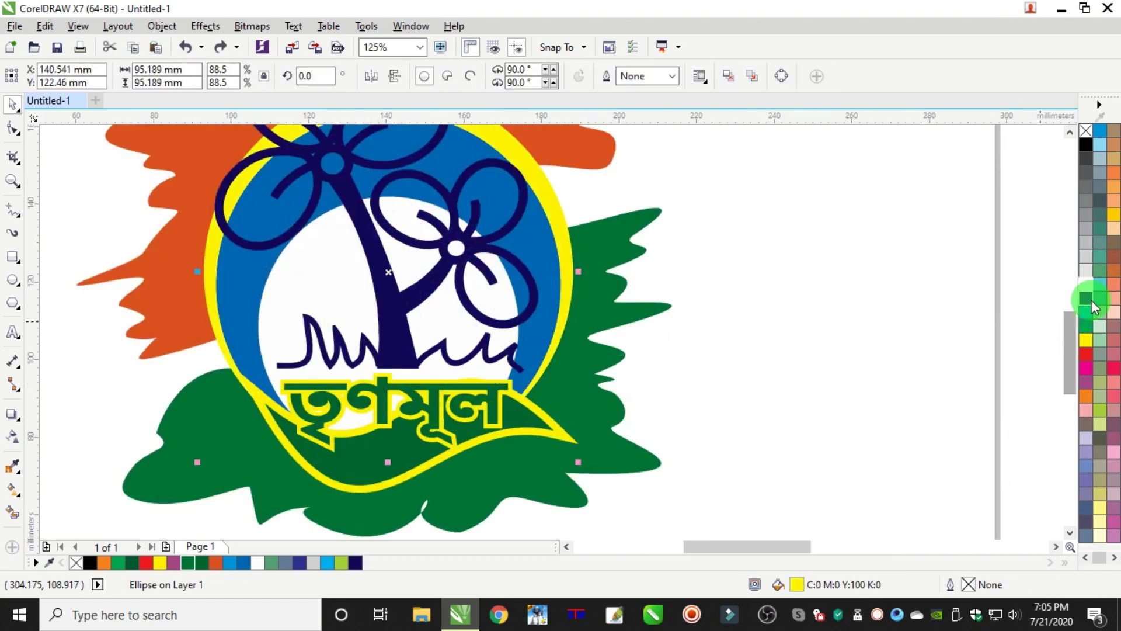
{"action": "left_click", "coordinate": [1086, 285]}
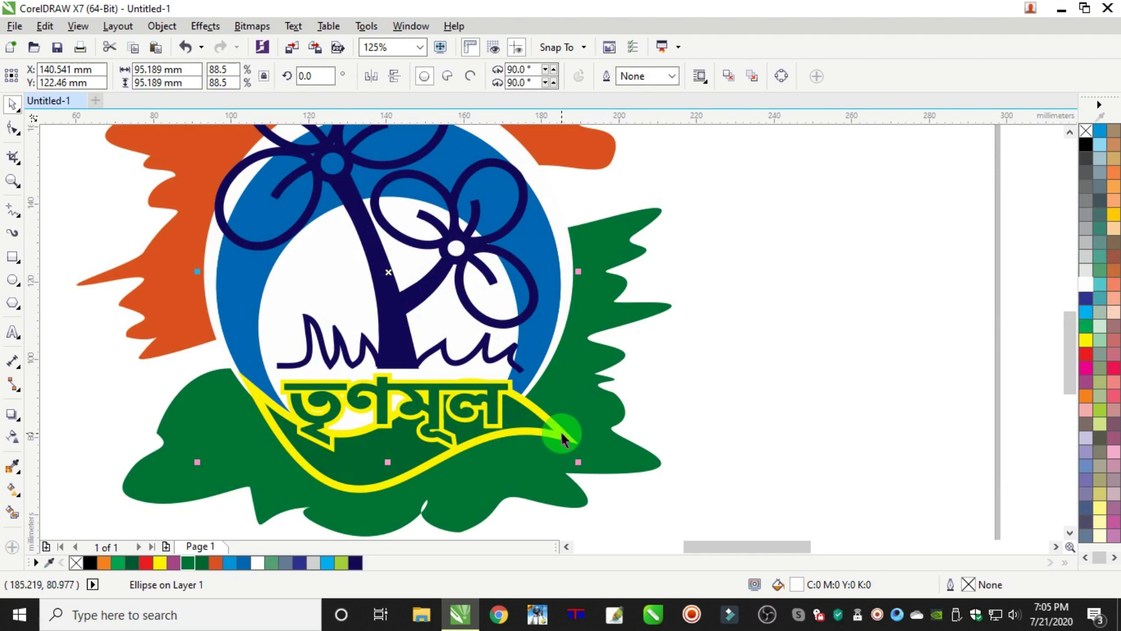
Step: Change the ribbon's yellow edge shape to a white fill, keeping it in its original position
{"action": "left_click_drag", "start_coordinate": [562, 434], "coordinate": [605, 428]}
{"action": "key", "text": "ctrl+z"}
{"action": "left_click", "coordinate": [1088, 285]}
{"action": "left_click", "coordinate": [814, 290]}
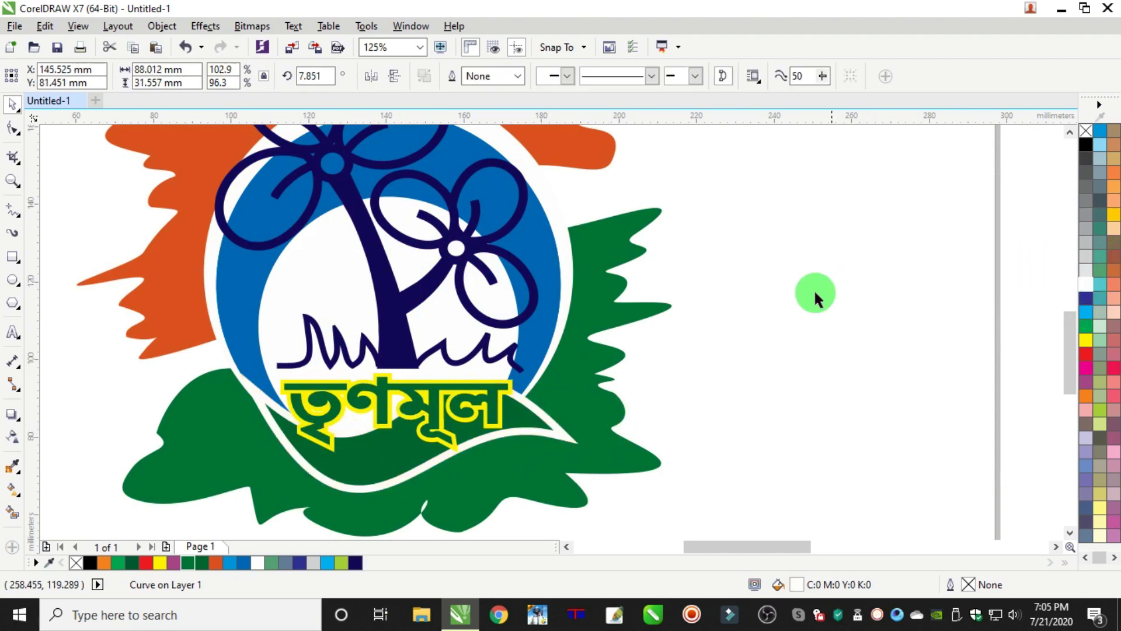
Step: Try to recolour the grouped তৃণমূল text white and undo the fill and accidental moves
{"action": "scroll", "coordinate": [454, 400], "scroll_direction": "up", "scroll_amount": 2}
{"action": "left_click_drag", "start_coordinate": [670, 335], "coordinate": [680, 313]}
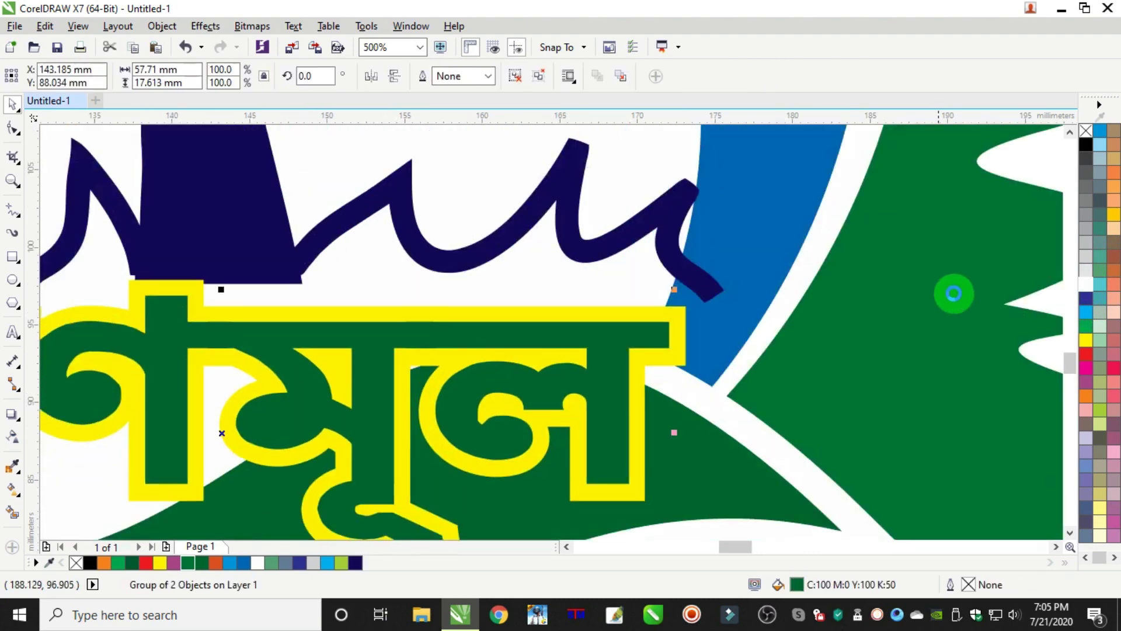
{"action": "key", "text": "ctrl+z"}
{"action": "left_click", "coordinate": [1086, 285]}
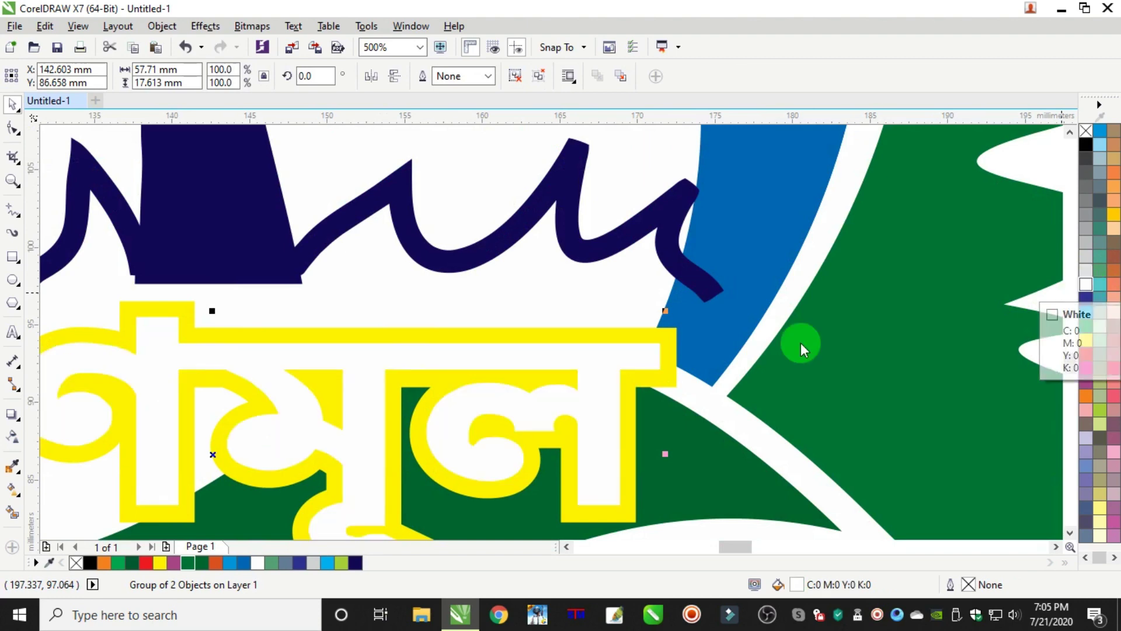
{"action": "key", "text": "ctrl+z"}
{"action": "left_click_drag", "start_coordinate": [674, 337], "coordinate": [710, 311]}
{"action": "key", "text": "ctrl+z"}
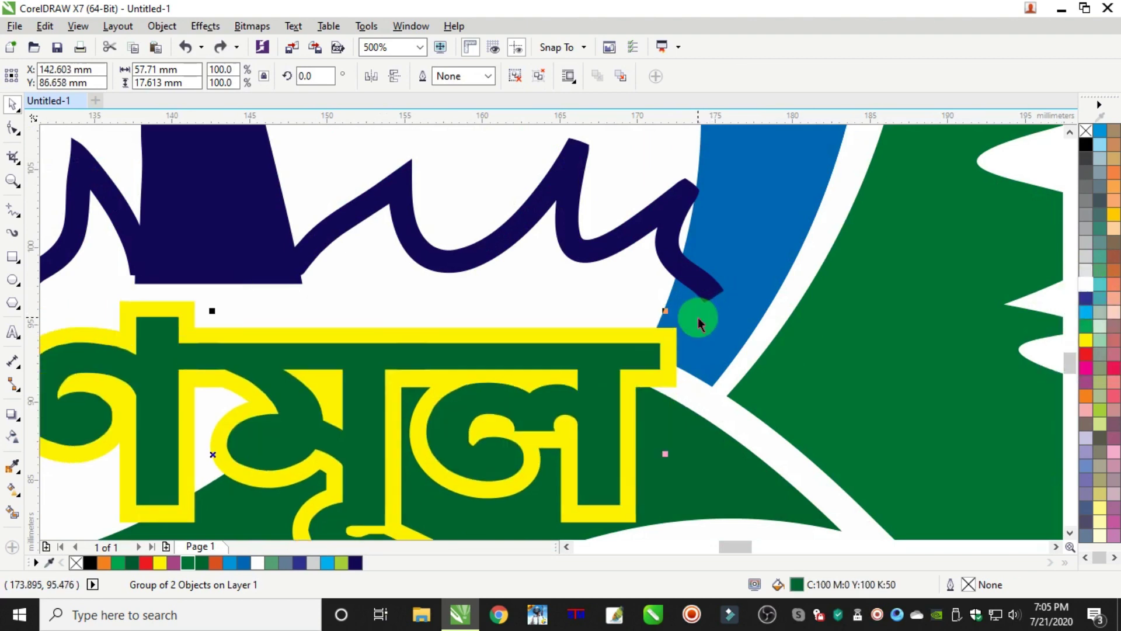
Step: Ungroup the তৃণমূল text and make the fill and 6 pt outline of its yellow back copy white
{"action": "key", "text": "ctrl+u"}
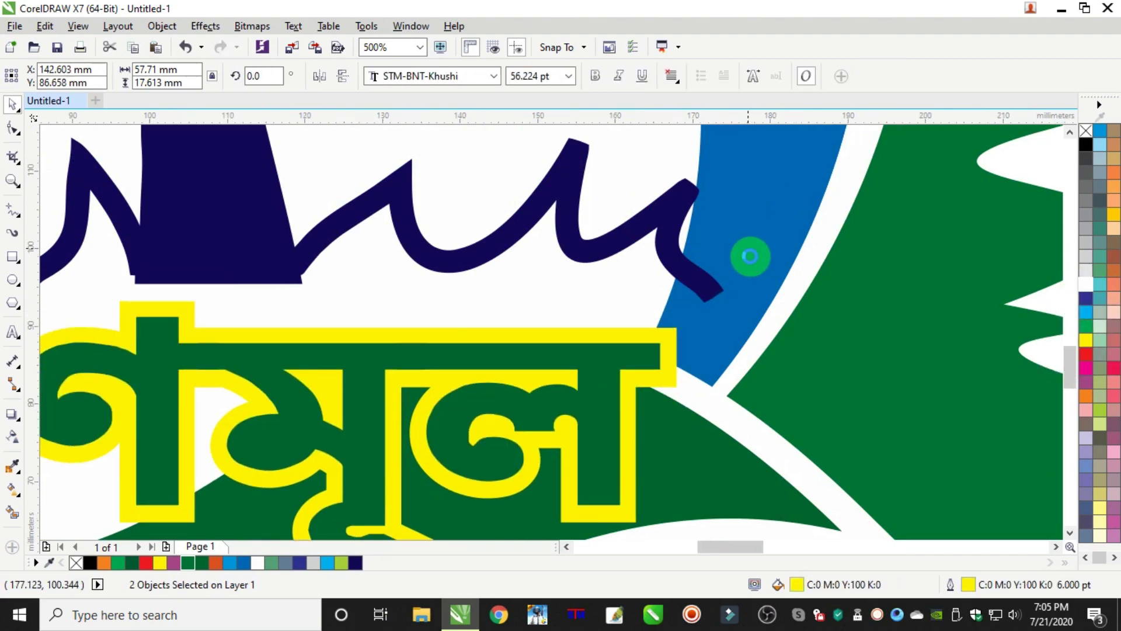
{"action": "scroll", "coordinate": [748, 252], "scroll_direction": "down", "scroll_amount": 4}
{"action": "left_click", "coordinate": [1001, 193]}
{"action": "scroll", "coordinate": [726, 257], "scroll_direction": "up", "scroll_amount": 4}
{"action": "left_click", "coordinate": [754, 275]}
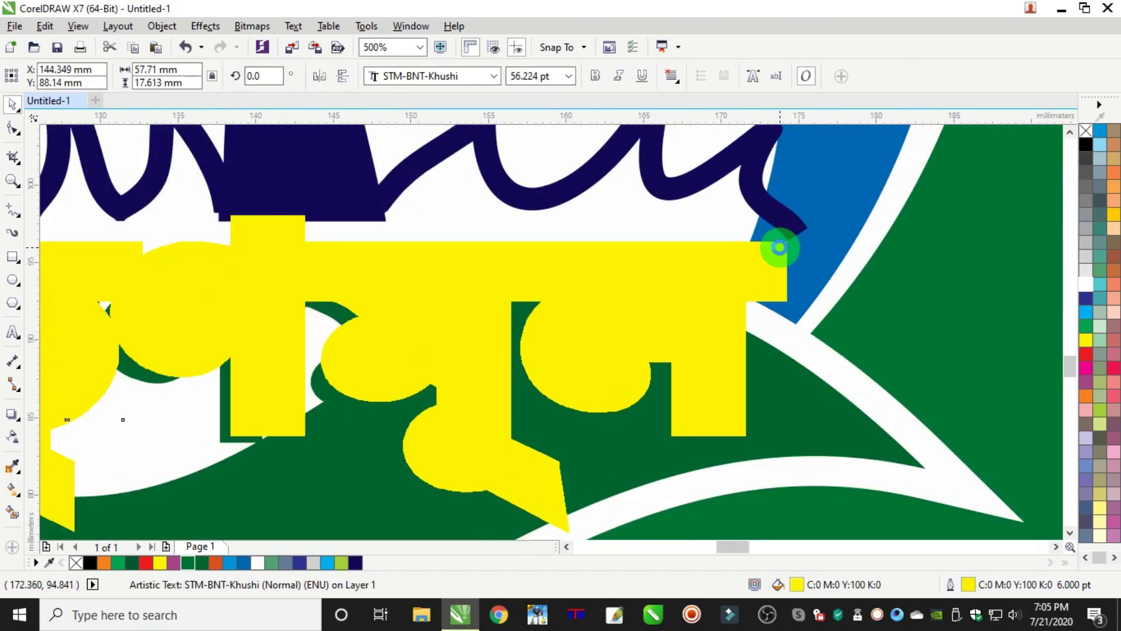
{"action": "right_click", "coordinate": [1090, 286]}
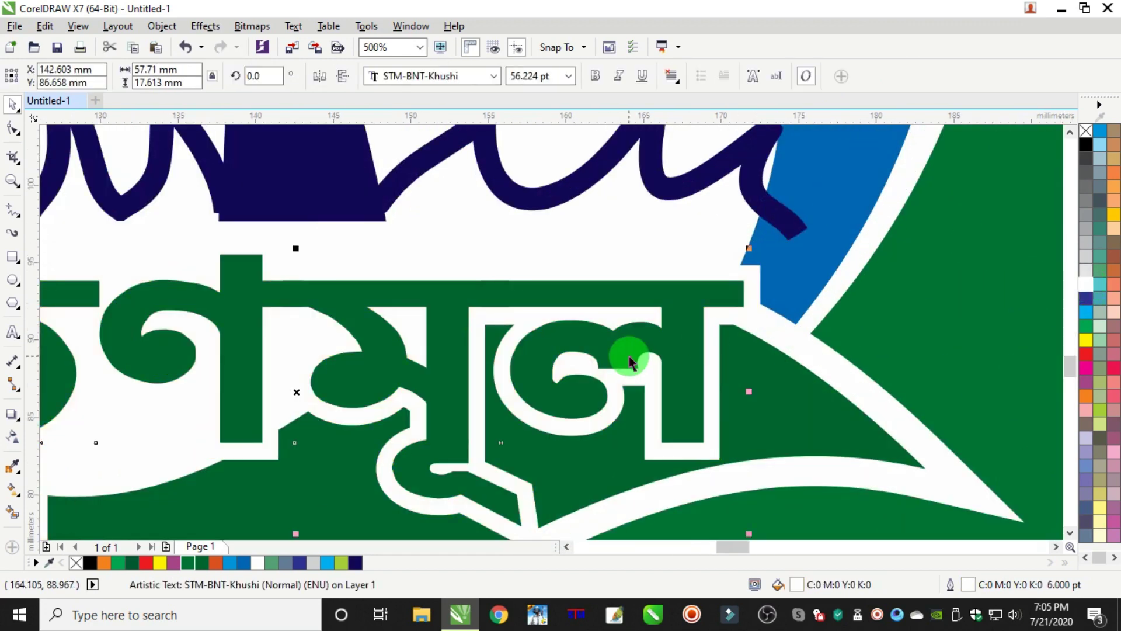
{"action": "scroll", "coordinate": [626, 358], "scroll_direction": "down", "scroll_amount": 4}
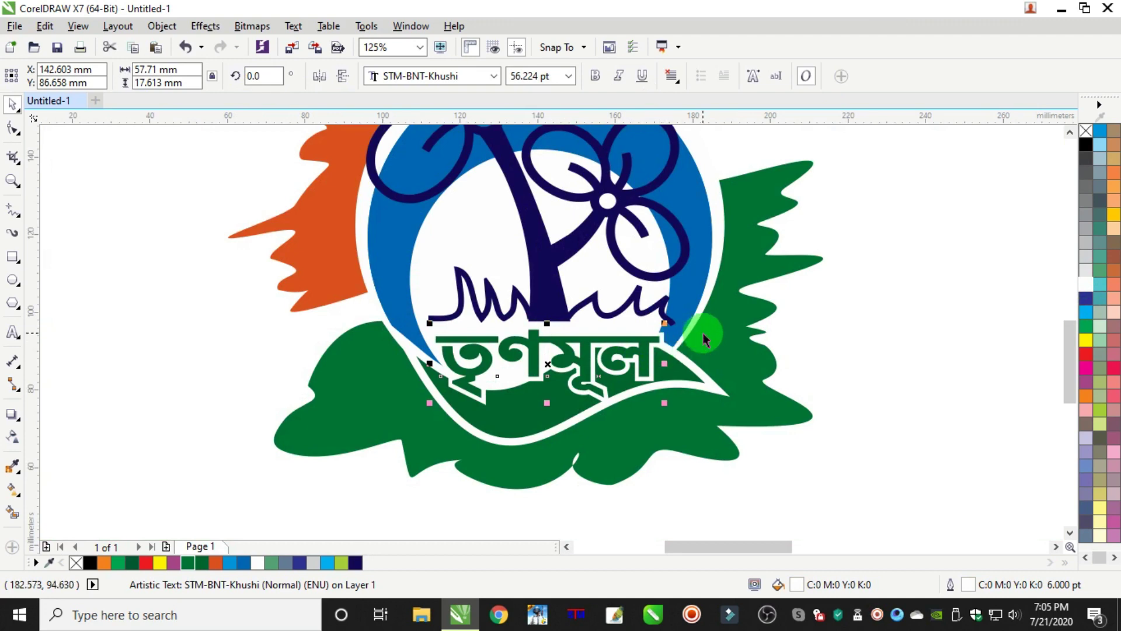
{"action": "key", "text": "F12"}
{"action": "key", "text": "Return"}
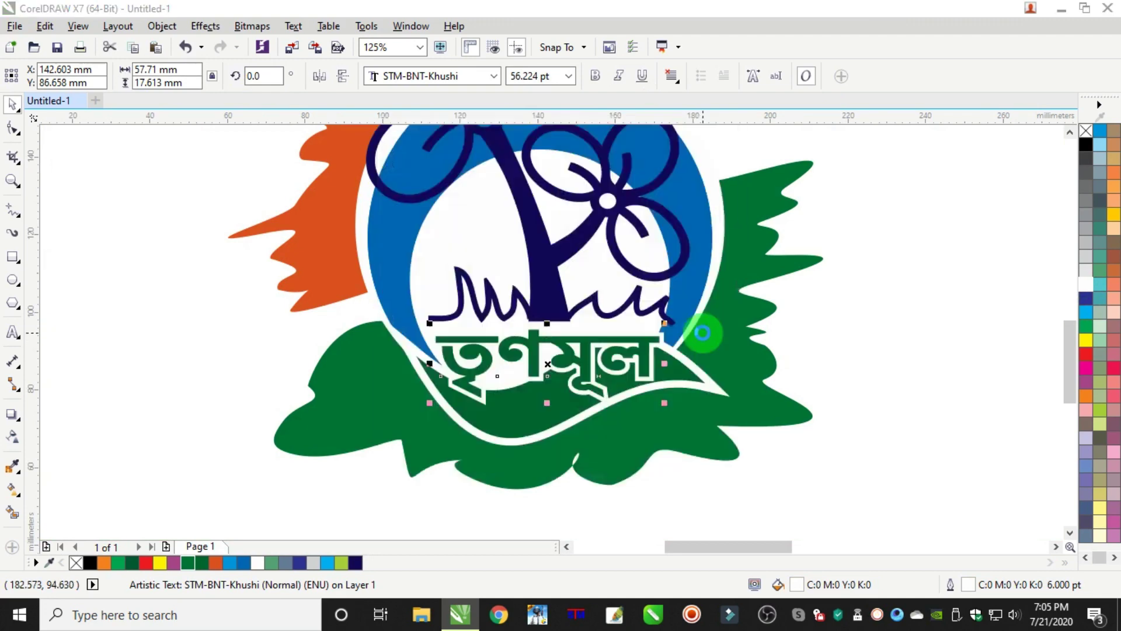
{"action": "left_click", "coordinate": [847, 301]}
{"action": "scroll", "coordinate": [847, 298], "scroll_direction": "down", "scroll_amount": 1}
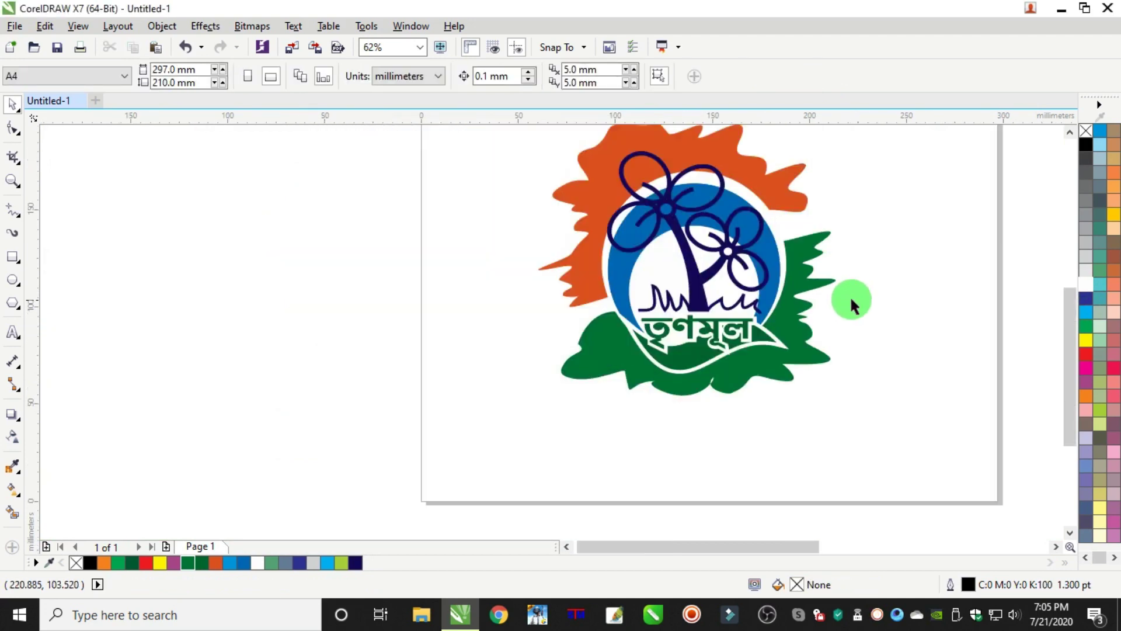
Step: Copy the navy twin-flower curve and give the original a white fill and white outline (C0 M0 Y0 K0)
{"action": "scroll", "coordinate": [869, 222], "scroll_direction": "down", "scroll_amount": 1}
{"action": "scroll", "coordinate": [845, 183], "scroll_direction": "up", "scroll_amount": 1}
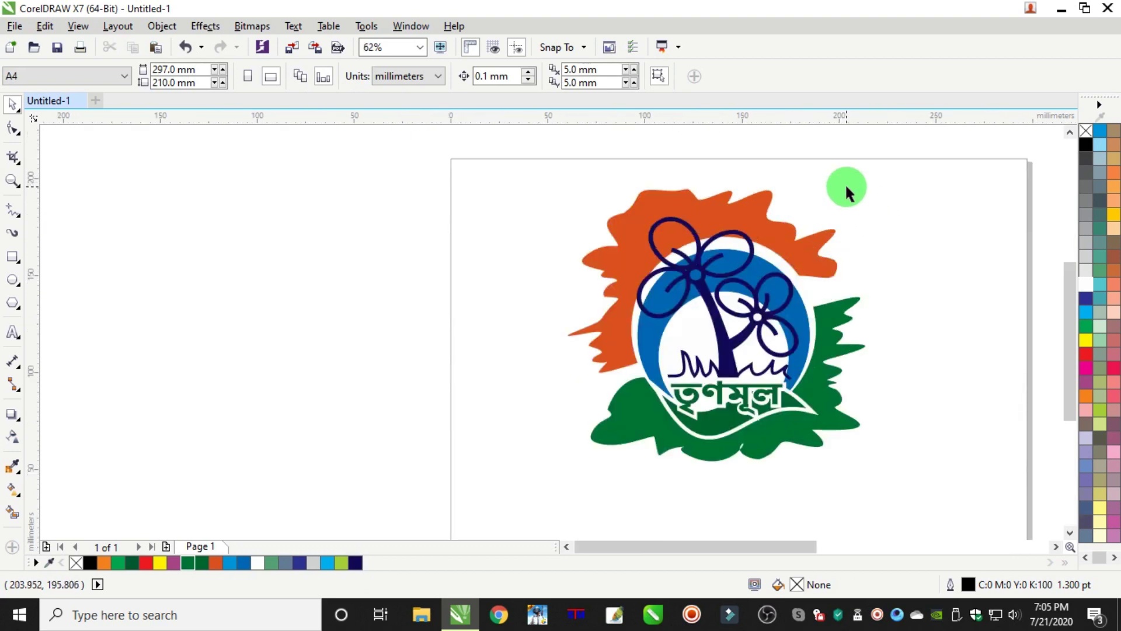
{"action": "left_click_drag", "start_coordinate": [793, 290], "coordinate": [756, 292]}
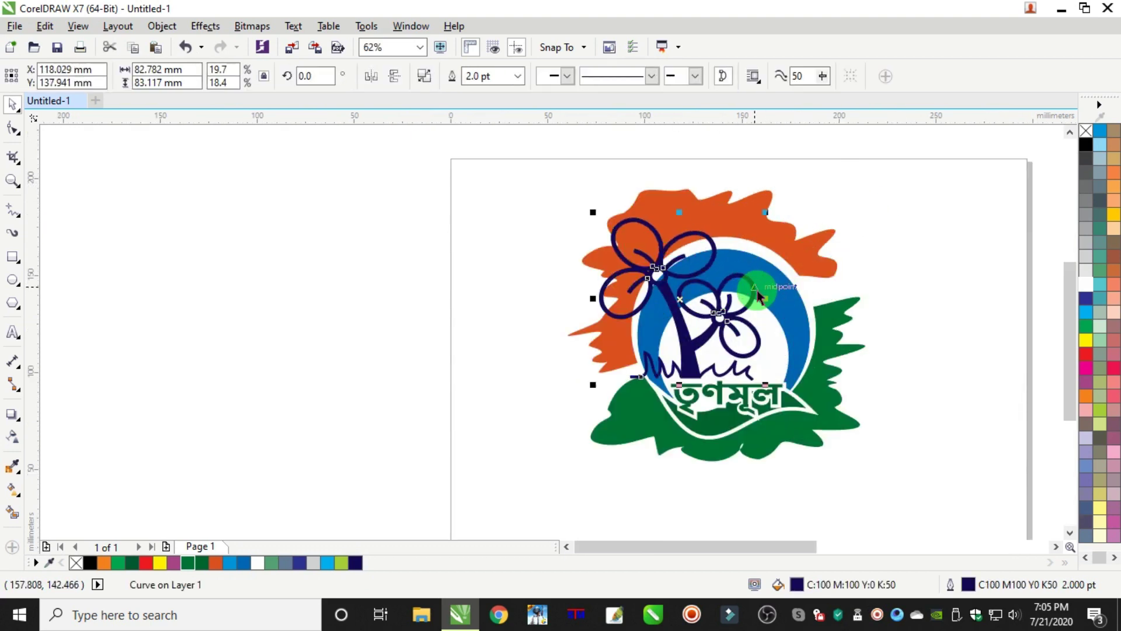
{"action": "key", "text": "ctrl+z"}
{"action": "left_click", "coordinate": [45, 28]}
{"action": "left_click", "coordinate": [82, 140]}
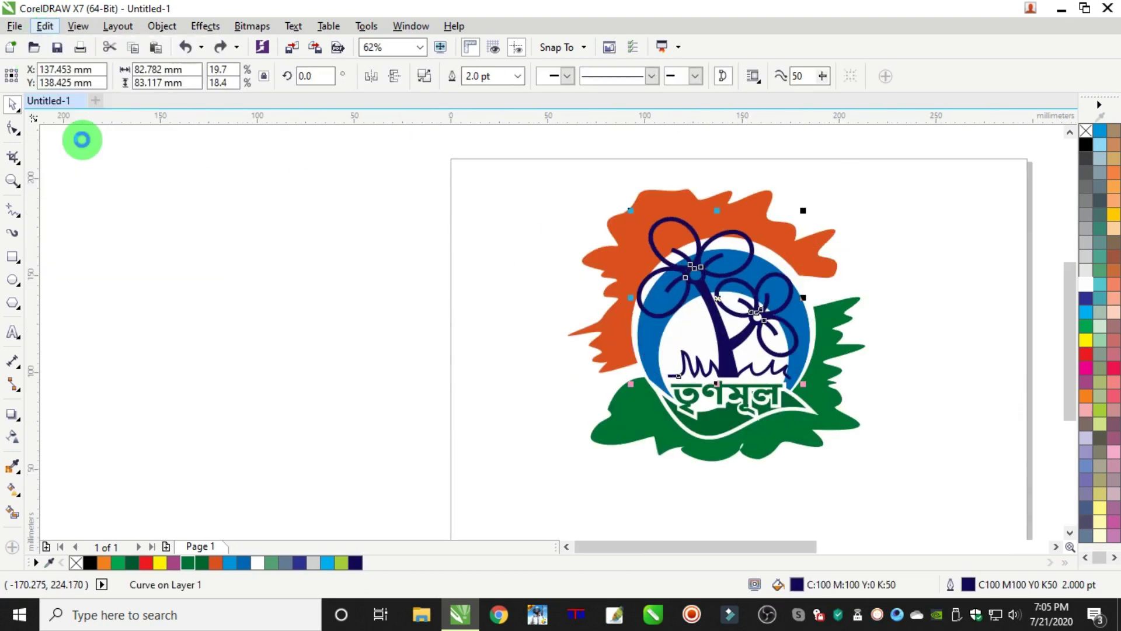
{"action": "left_click", "coordinate": [1090, 286]}
{"action": "right_click", "coordinate": [1090, 286]}
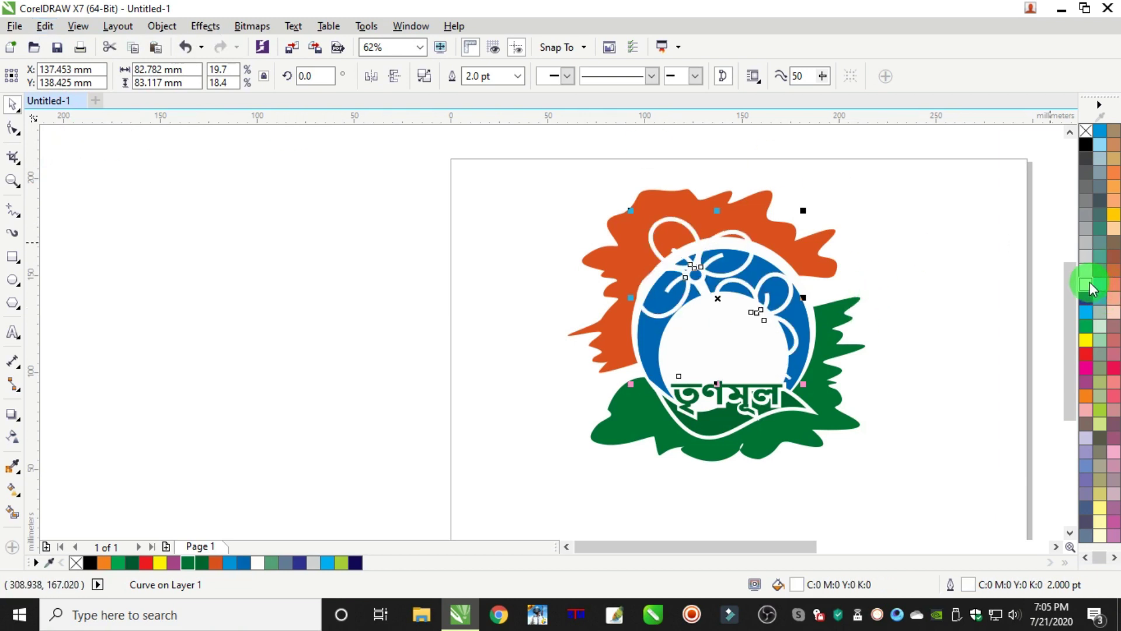
Step: Set the outline width of the white twin-flower curve to 10 pt
{"action": "key", "text": "F12"}
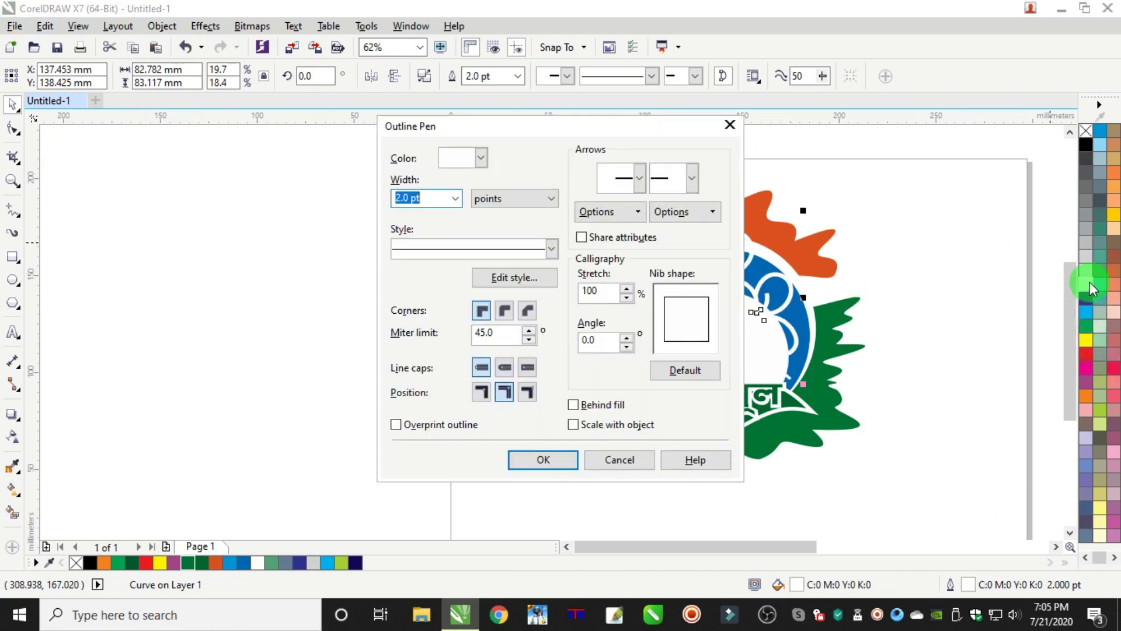
{"action": "type", "text": "6"}
{"action": "key", "text": "Return"}
{"action": "key", "text": "F12"}
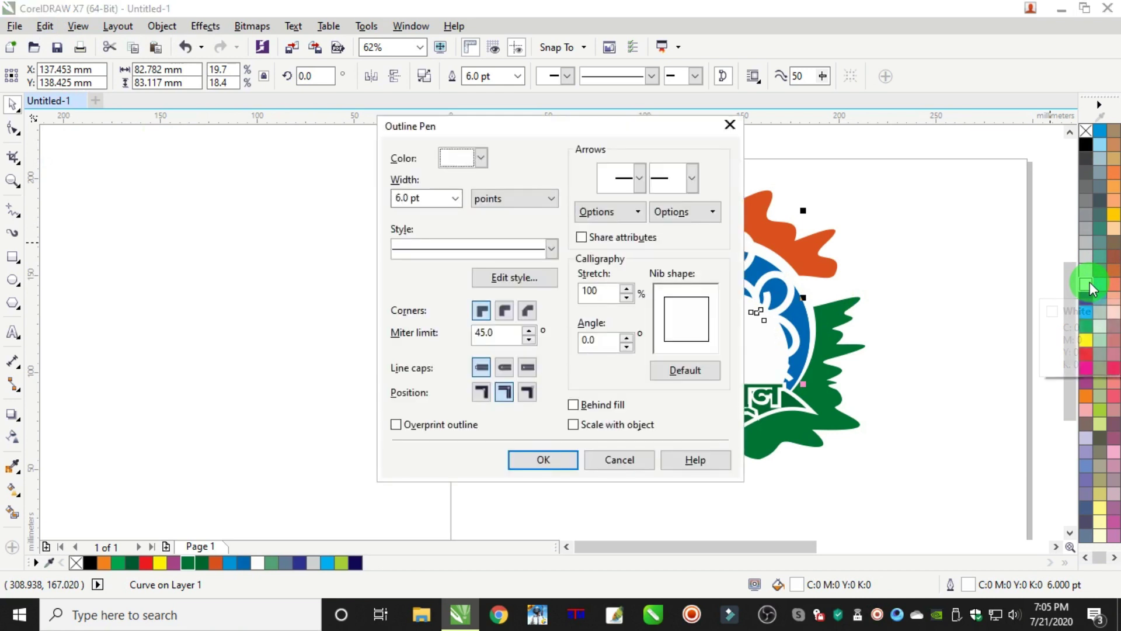
{"action": "type", "text": "10"}
{"action": "key", "text": "Return"}
Step: Paste the copied navy twin-flower curve on top of its white-outlined version
{"action": "right_click", "coordinate": [889, 177]}
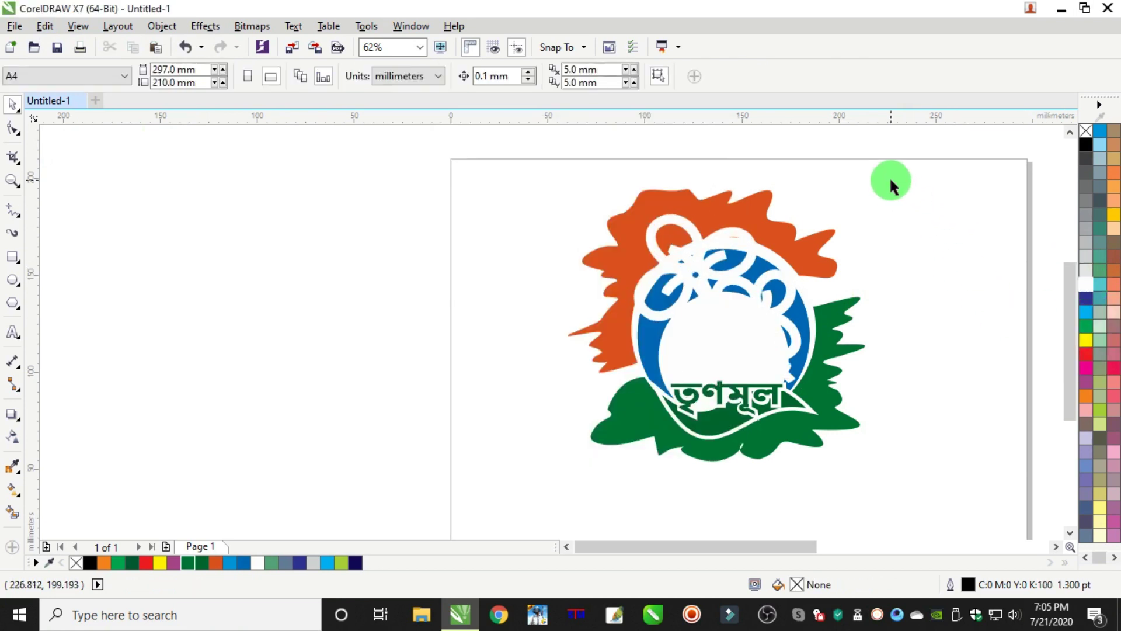
{"action": "left_click", "coordinate": [947, 282]}
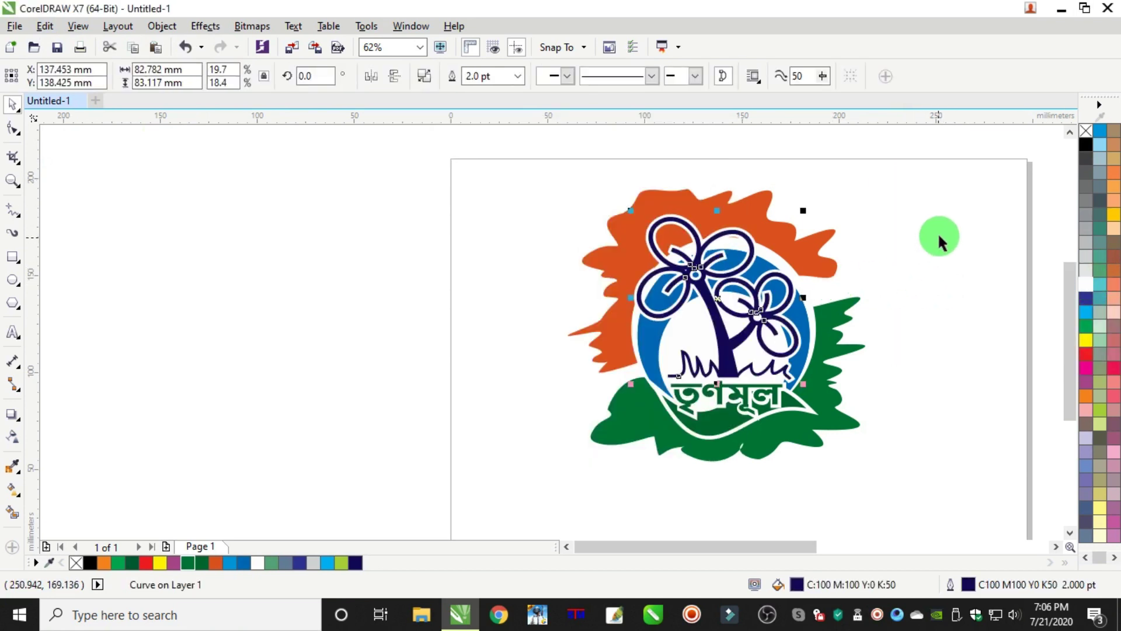
{"action": "left_click", "coordinate": [938, 233]}
{"action": "scroll", "coordinate": [956, 231], "scroll_direction": "down", "scroll_amount": 2}
{"action": "scroll", "coordinate": [934, 229], "scroll_direction": "up", "scroll_amount": 2}
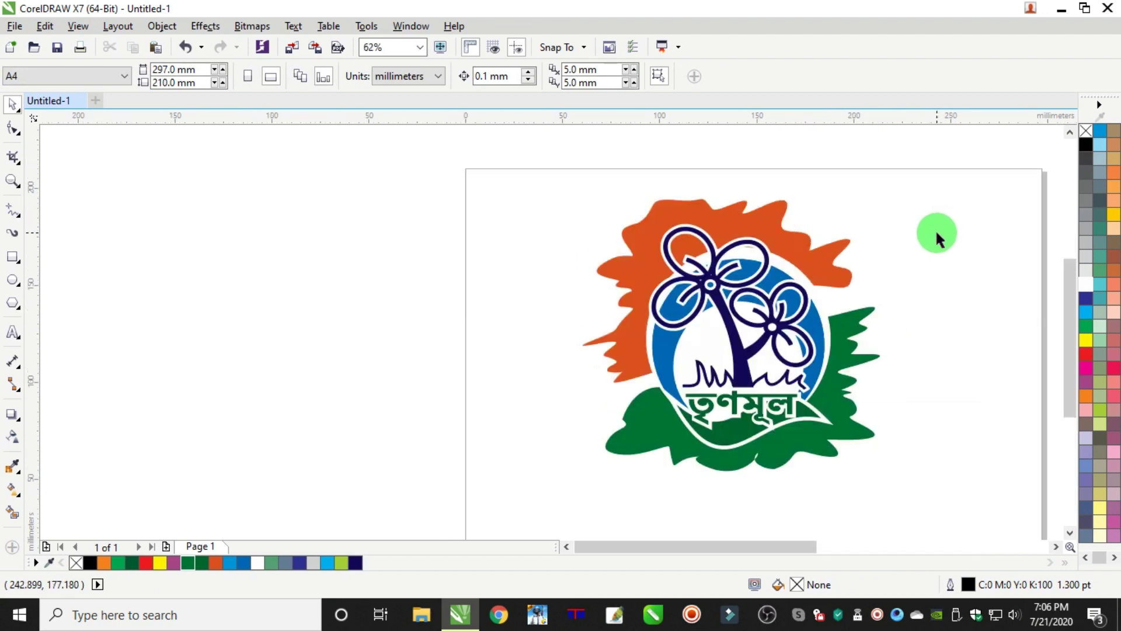
Step: Reshape the nodes along the orange brush shape's upper edge to make its jagged outline fuller and more pointed
{"action": "left_click", "coordinate": [836, 250]}
{"action": "scroll", "coordinate": [838, 212], "scroll_direction": "up", "scroll_amount": 3}
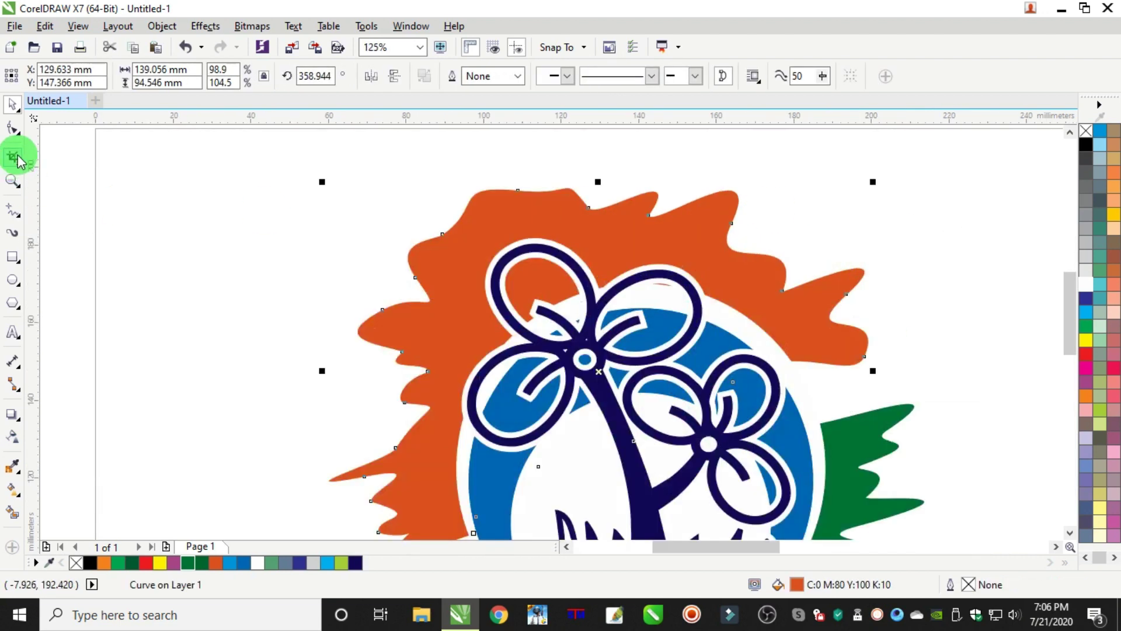
{"action": "left_click", "coordinate": [18, 132]}
{"action": "mouse_move", "coordinate": [784, 285]}
{"action": "left_mouse_down"}
{"action": "mouse_move", "coordinate": [796, 257]}
{"action": "mouse_move", "coordinate": [788, 284]}
{"action": "mouse_move", "coordinate": [783, 243]}
{"action": "mouse_move", "coordinate": [783, 291]}
{"action": "mouse_move", "coordinate": [782, 280]}
{"action": "left_mouse_up"}
{"action": "left_click_drag", "start_coordinate": [830, 313], "coordinate": [845, 313]}
{"action": "left_click_drag", "start_coordinate": [589, 209], "coordinate": [590, 184]}
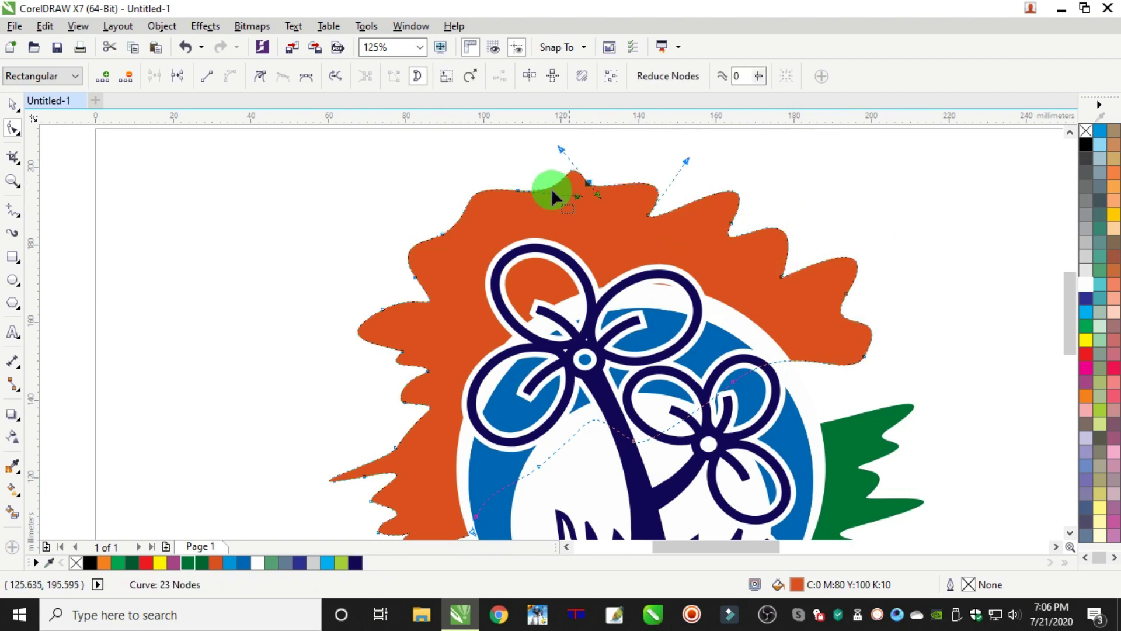
{"action": "left_click_drag", "start_coordinate": [488, 192], "coordinate": [402, 233]}
{"action": "scroll", "coordinate": [602, 300], "scroll_direction": "down", "scroll_amount": 2}
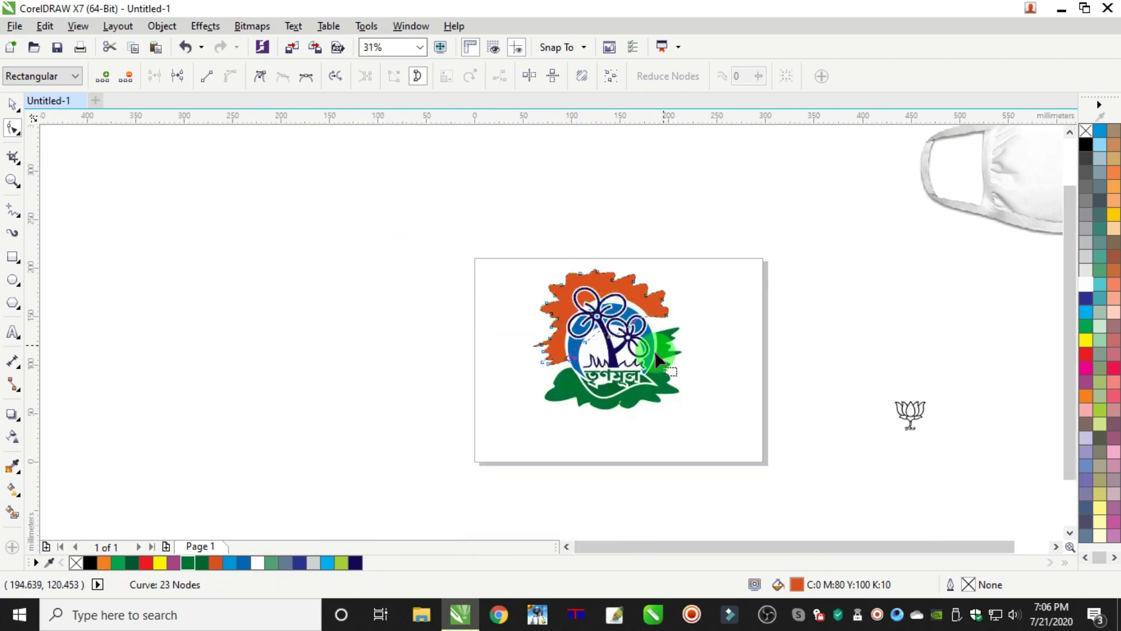
{"action": "scroll", "coordinate": [656, 358], "scroll_direction": "up", "scroll_amount": 1}
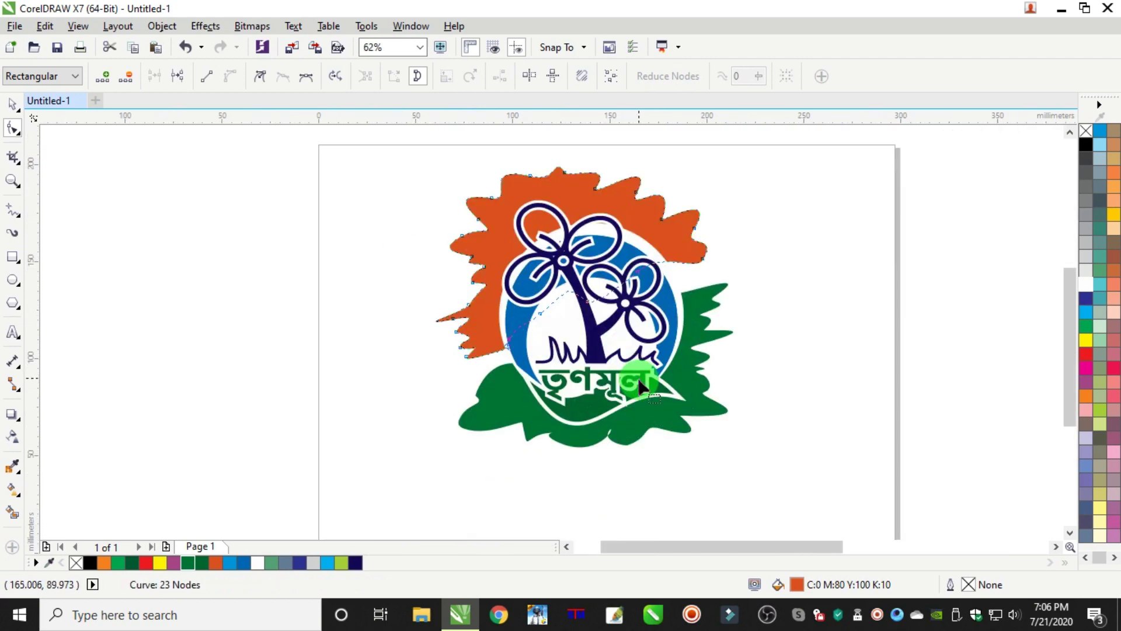
{"action": "left_click", "coordinate": [12, 105]}
{"action": "left_click", "coordinate": [246, 233]}
Step: Group the whole emblem and scale it down proportionally to about 3.8 by 3.6 inches
{"action": "scroll", "coordinate": [246, 235], "scroll_direction": "down", "scroll_amount": 1}
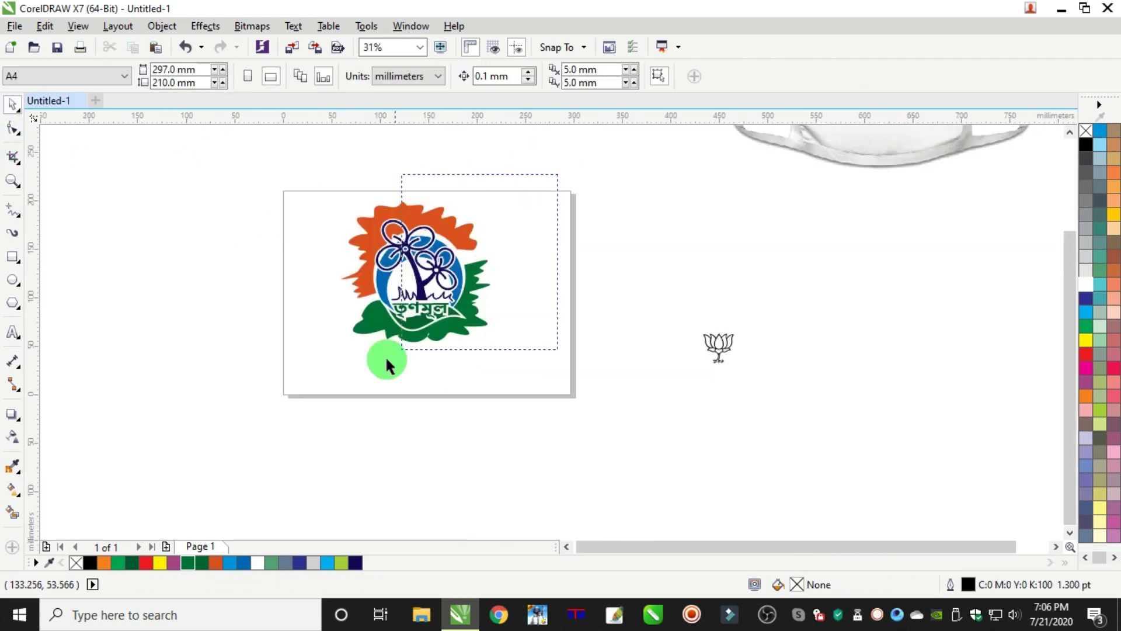
{"action": "left_click_drag", "start_coordinate": [387, 360], "coordinate": [330, 355]}
{"action": "left_click_drag", "start_coordinate": [501, 197], "coordinate": [468, 222]}
{"action": "left_click", "coordinate": [226, 126]}
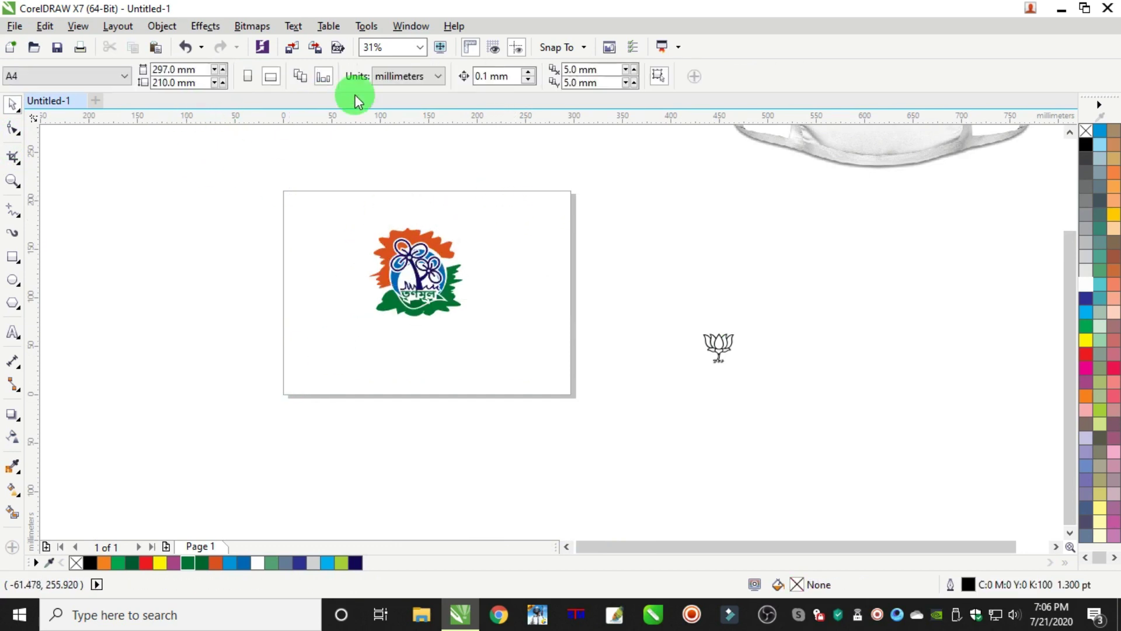
Step: Switch the document units to inches and set the emblem's height to 3.5 inches with proportions locked
{"action": "left_click", "coordinate": [415, 76]}
{"action": "left_click", "coordinate": [405, 94]}
{"action": "left_click", "coordinate": [420, 267]}
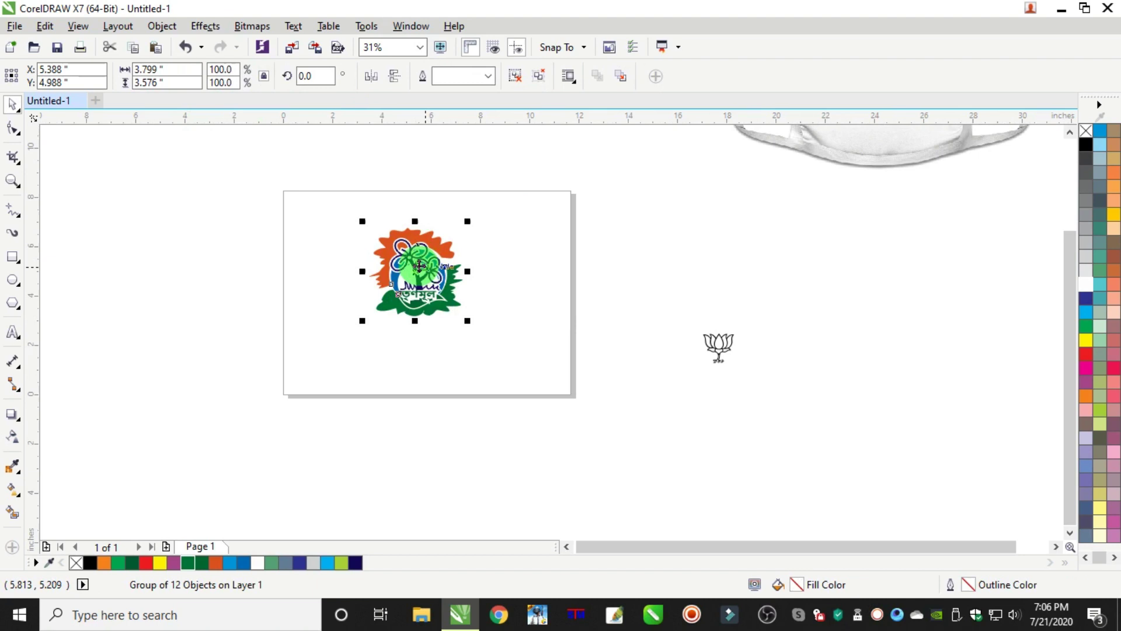
{"action": "left_click", "coordinate": [180, 82]}
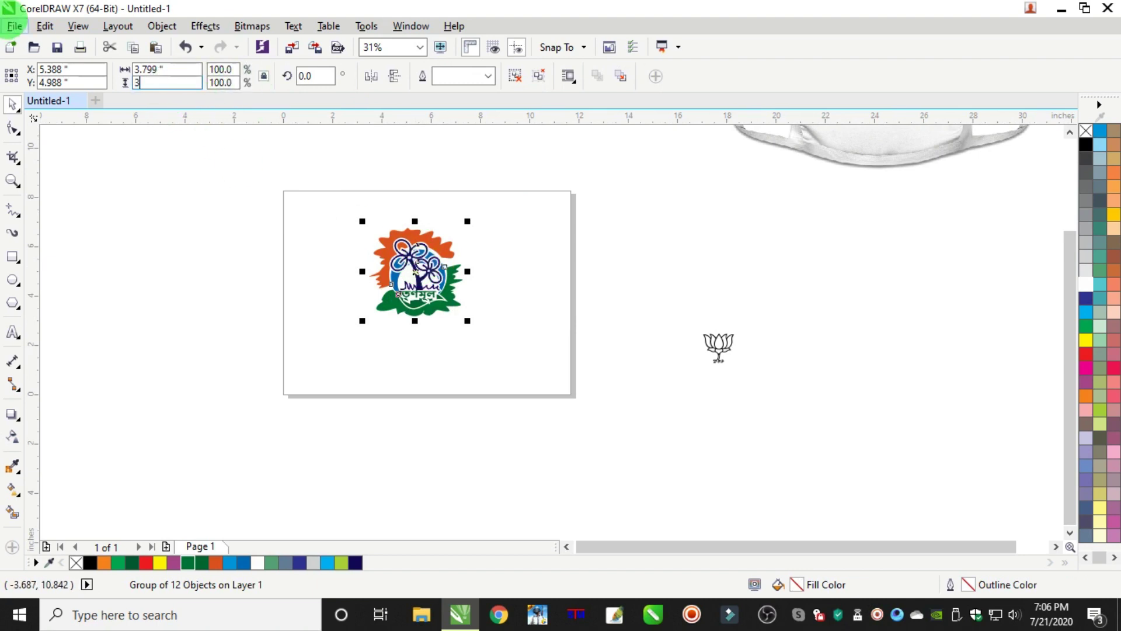
{"action": "key", "text": "Return"}
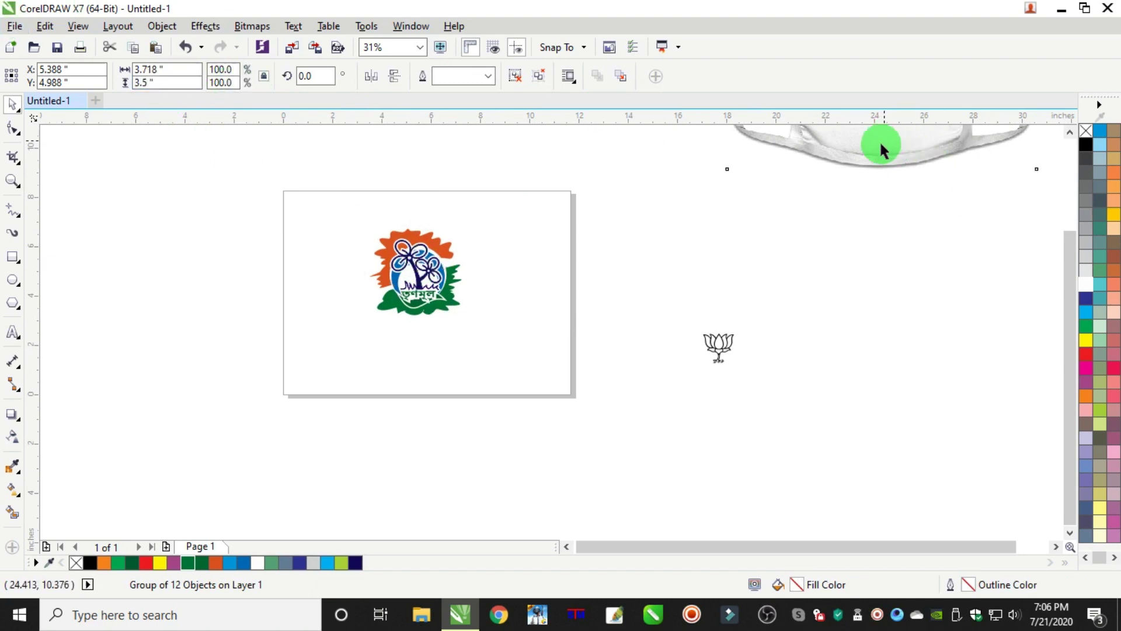
Step: Move the white face mask photo onto the page behind the emblem and adjust the emblem's position on it
{"action": "left_click_drag", "start_coordinate": [881, 146], "coordinate": [439, 272]}
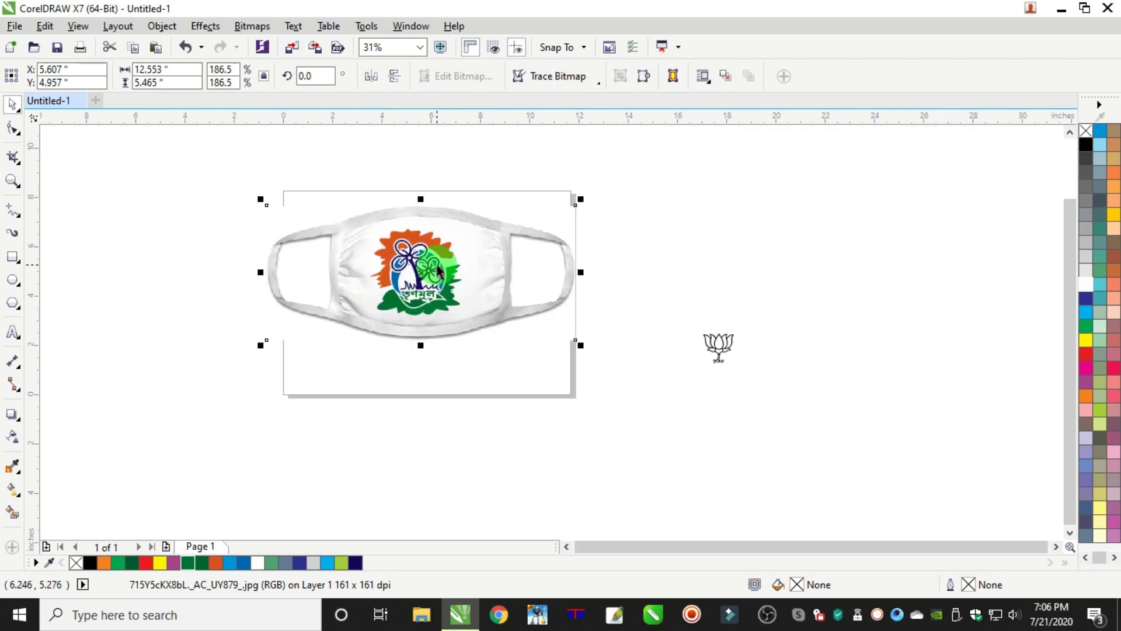
{"action": "left_click", "coordinate": [281, 367]}
{"action": "left_click", "coordinate": [282, 182]}
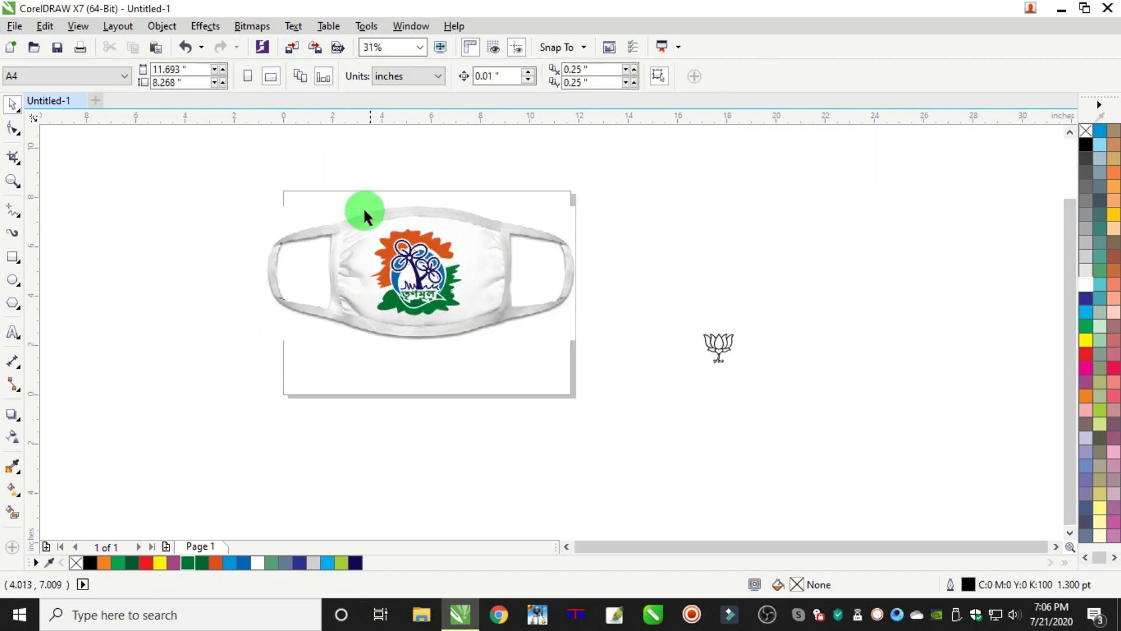
{"action": "scroll", "coordinate": [359, 205], "scroll_direction": "up", "scroll_amount": 1}
{"action": "left_click_drag", "start_coordinate": [369, 239], "coordinate": [624, 447]}
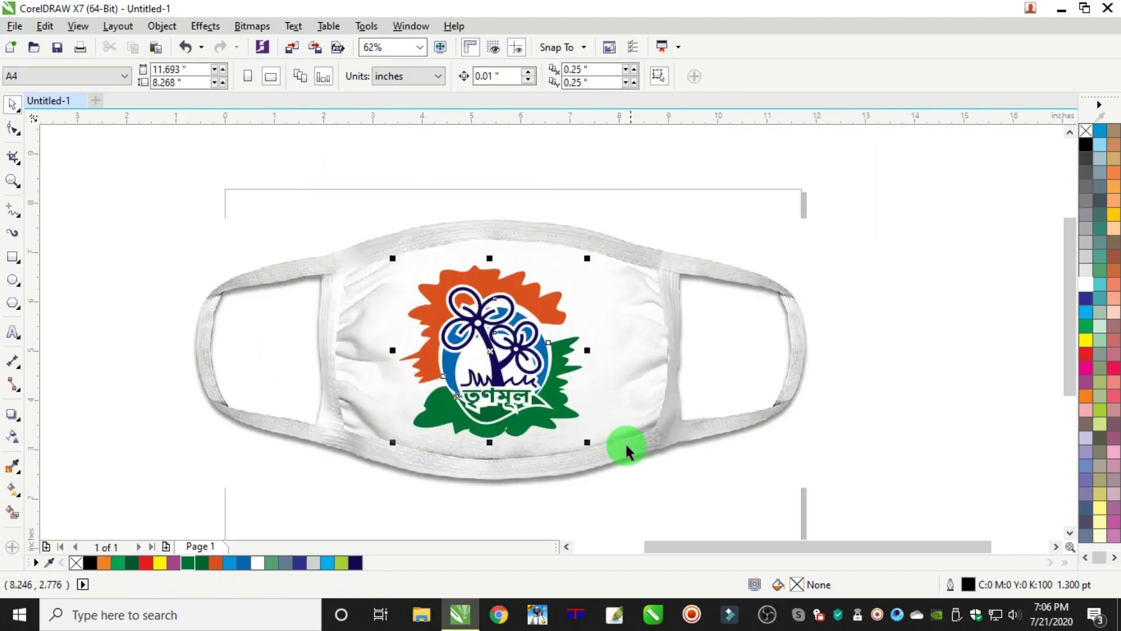
{"action": "left_click_drag", "start_coordinate": [524, 351], "coordinate": [538, 357]}
Step: Widen the emblem group to about 4.03 inches from its centre and reposition it in the middle of the mask
{"action": "scroll", "coordinate": [538, 357], "scroll_direction": "up", "scroll_amount": 1}
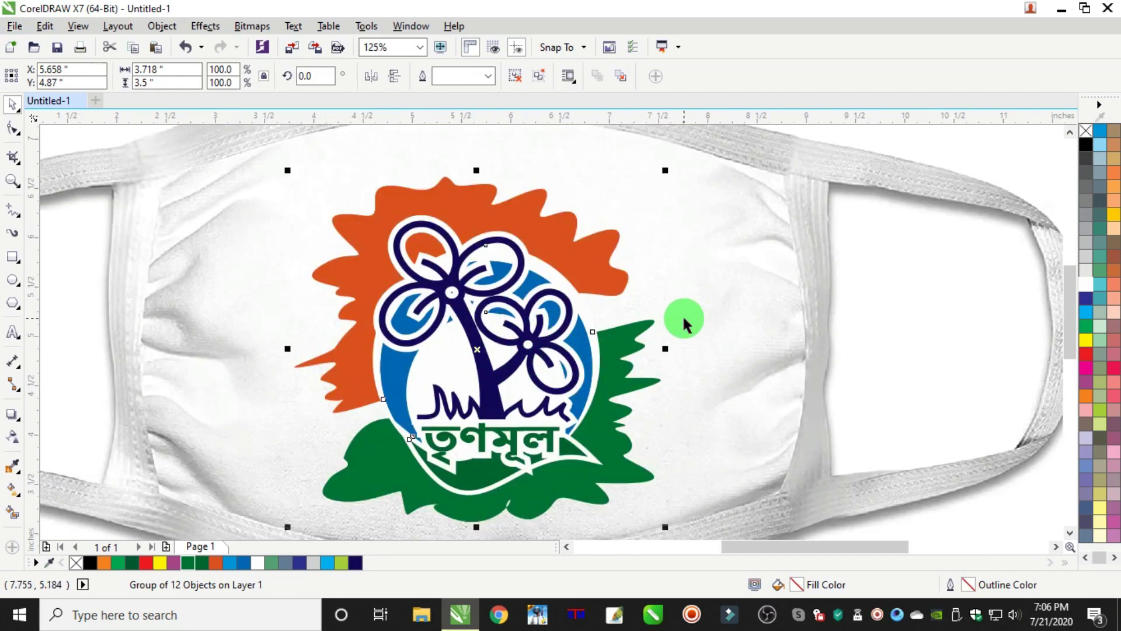
{"action": "left_click_drag", "start_coordinate": [669, 348], "coordinate": [681, 346]}
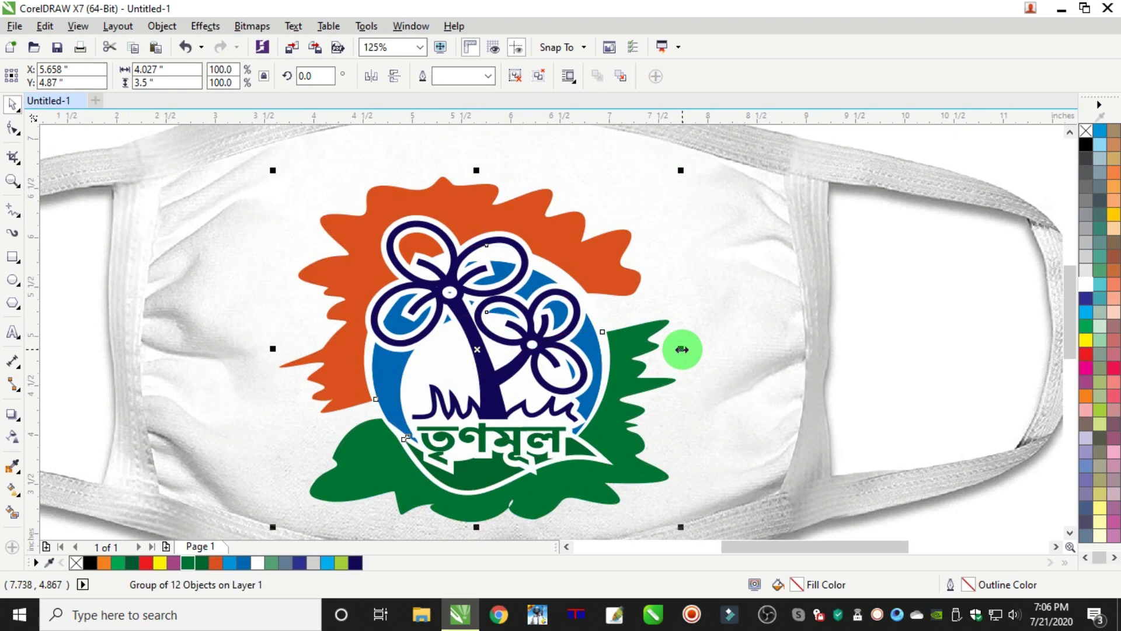
{"action": "scroll", "coordinate": [681, 346], "scroll_direction": "down", "scroll_amount": 1}
{"action": "left_click_drag", "start_coordinate": [585, 339], "coordinate": [592, 334]}
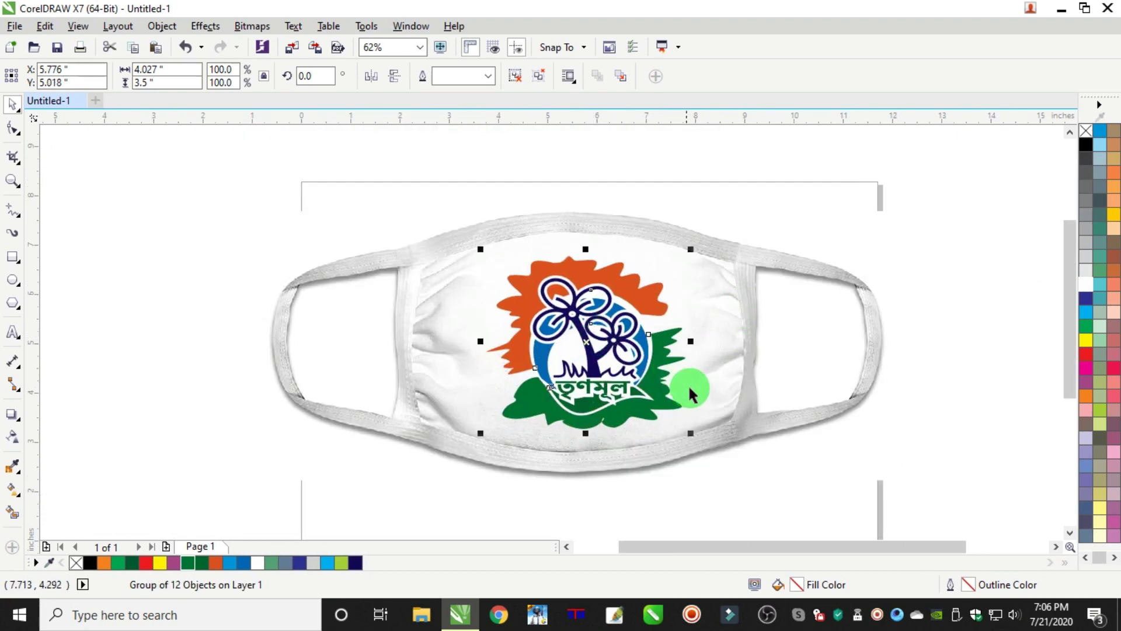
{"action": "left_click_drag", "start_coordinate": [692, 438], "coordinate": [695, 431]}
{"action": "key", "text": "ctrl+z"}
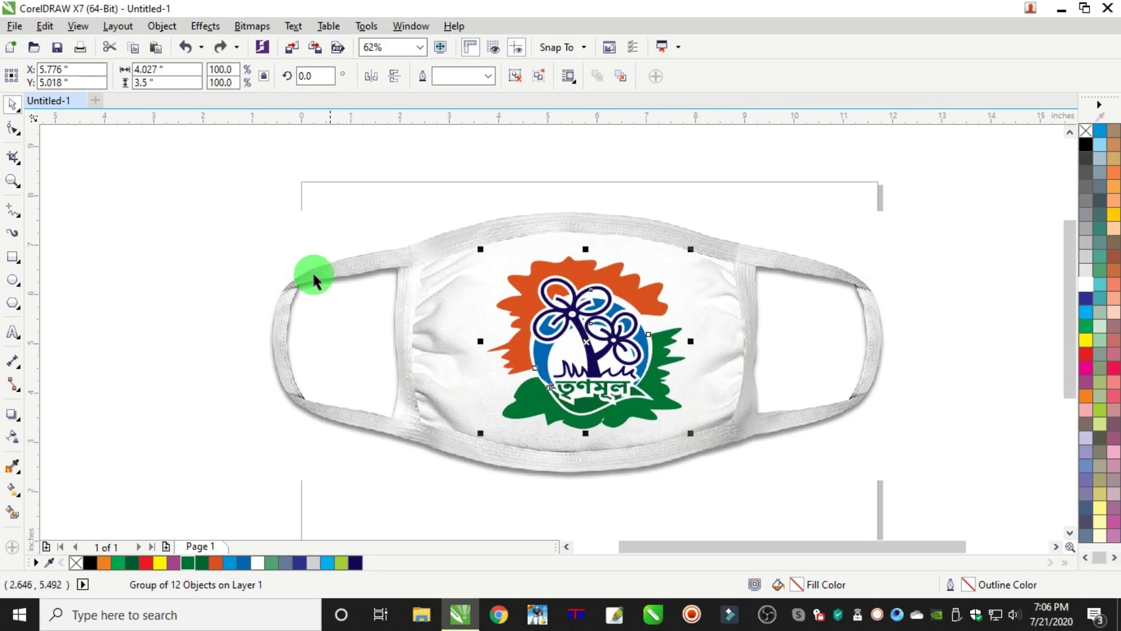
Step: Move the mask with its emblem up to the page's upper edge and place a duplicate of both below it
{"action": "left_click", "coordinate": [196, 266]}
{"action": "scroll", "coordinate": [291, 297], "scroll_direction": "down", "scroll_amount": 1}
{"action": "left_click_drag", "start_coordinate": [653, 212], "coordinate": [246, 409]}
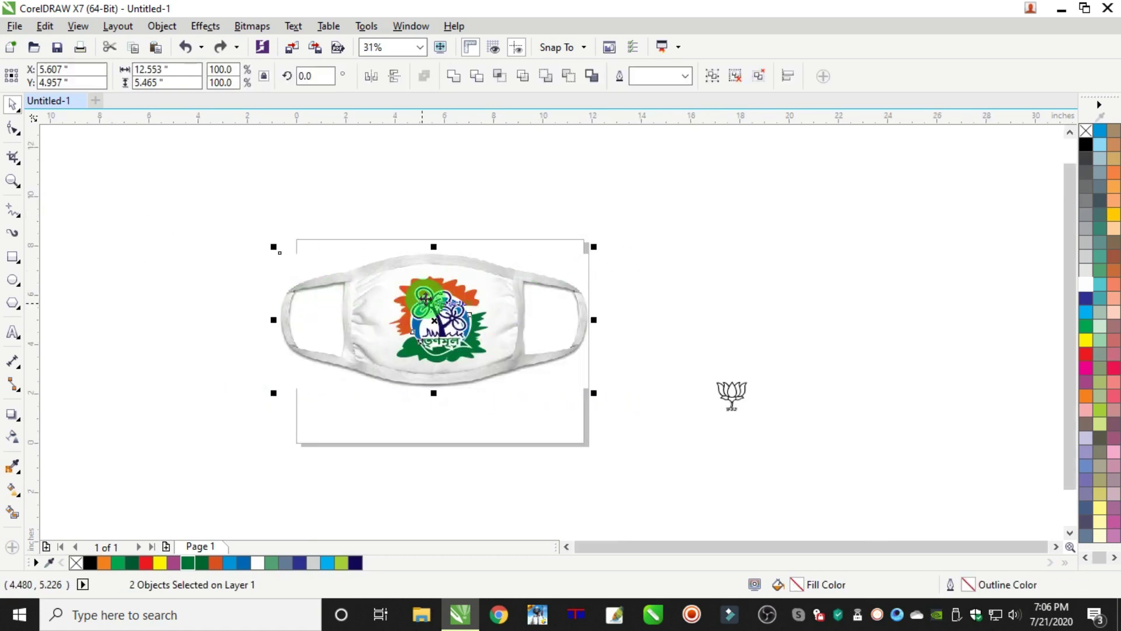
{"action": "left_click_drag", "start_coordinate": [421, 287], "coordinate": [421, 233]}
{"action": "left_click", "coordinate": [633, 245]}
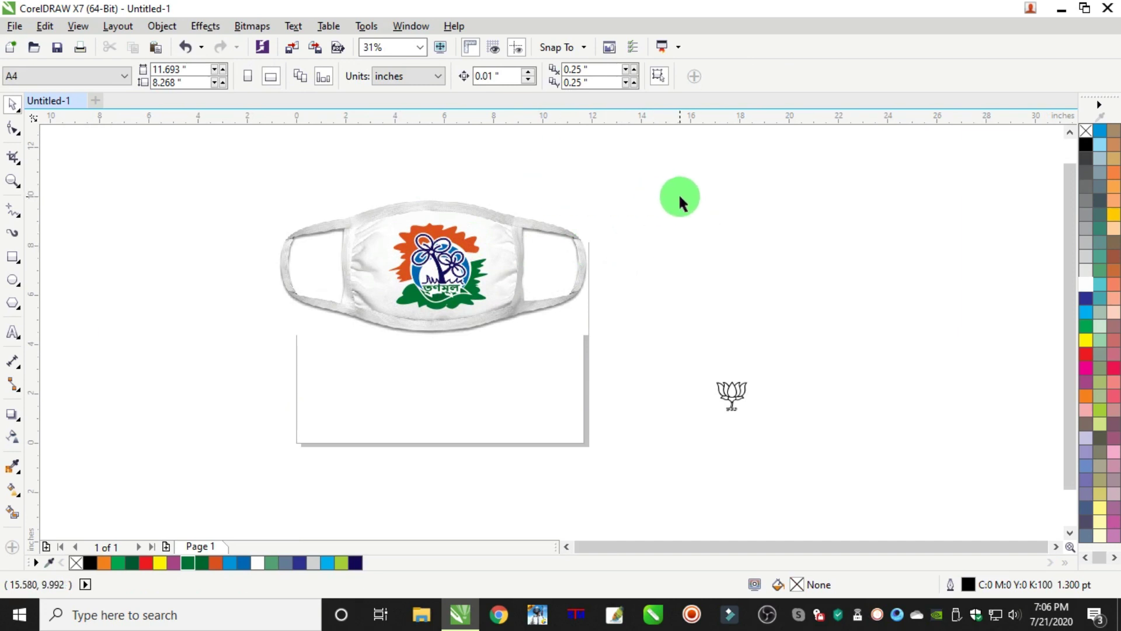
{"action": "left_click_drag", "start_coordinate": [419, 271], "coordinate": [453, 359]}
{"action": "right_click", "coordinate": [452, 359]}
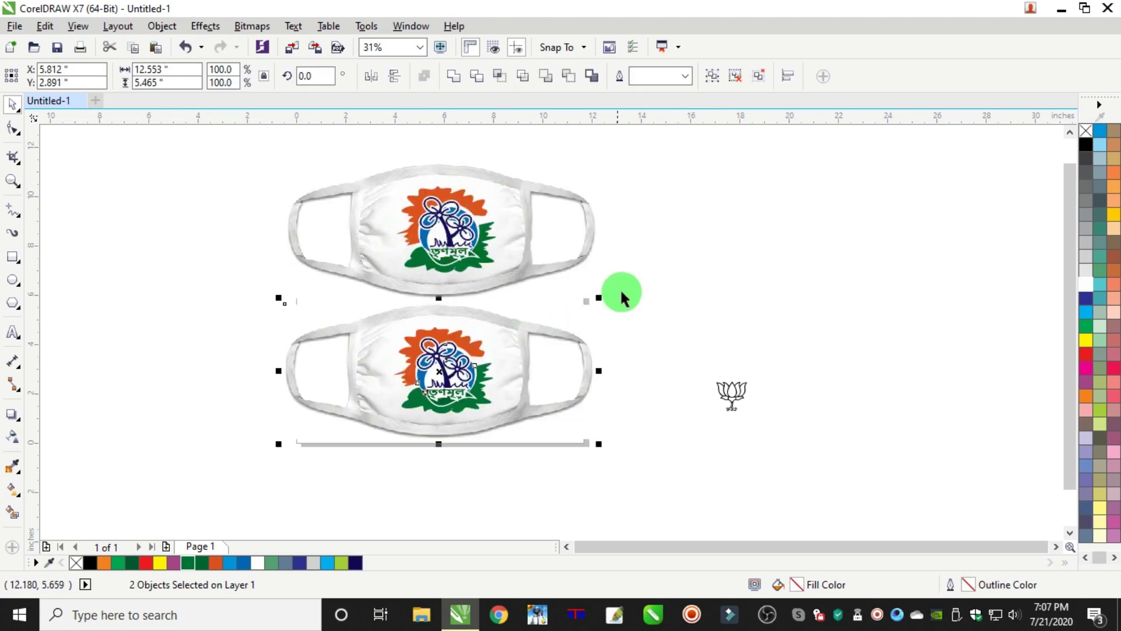
{"action": "left_click", "coordinate": [621, 295]}
{"action": "left_click_drag", "start_coordinate": [533, 465], "coordinate": [359, 304]}
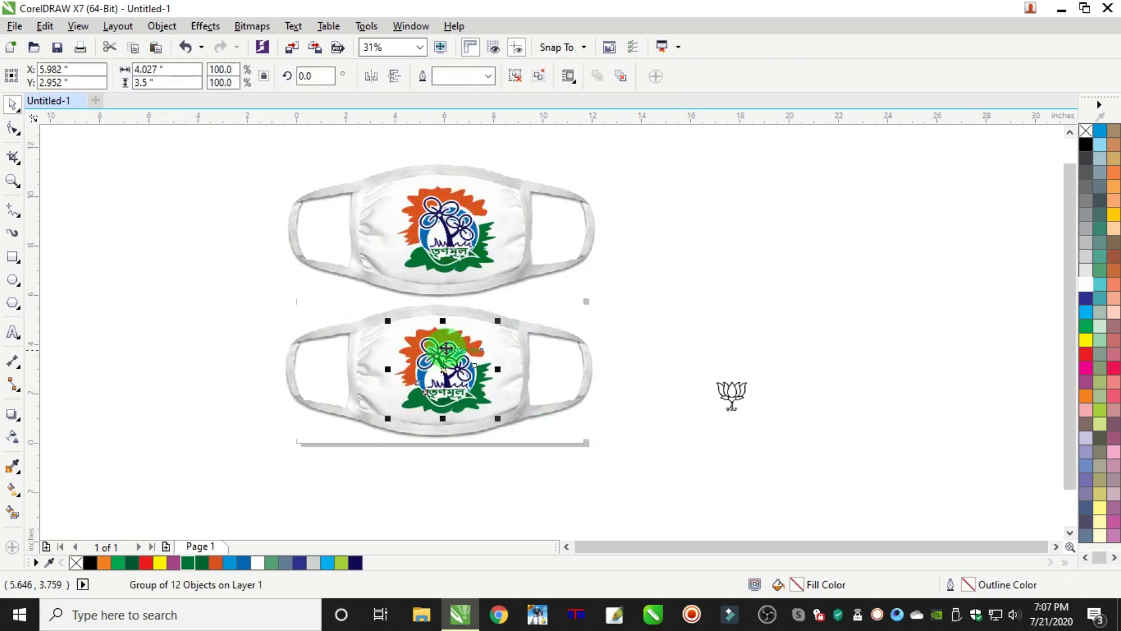
{"action": "key", "text": "Delete"}
{"action": "key", "text": "ctrl+z"}
{"action": "left_click", "coordinate": [615, 301]}
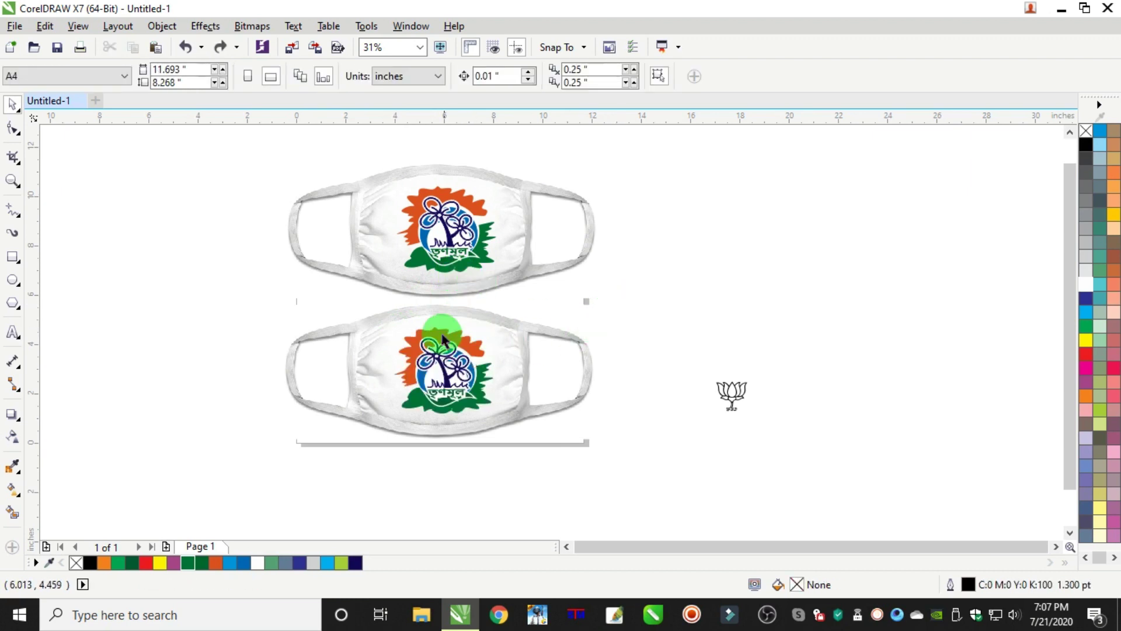
Step: Move the lower mask's emblem aside, ungroup it and put only its orange brush shape back on the mask
{"action": "left_click_drag", "start_coordinate": [441, 341], "coordinate": [287, 318]}
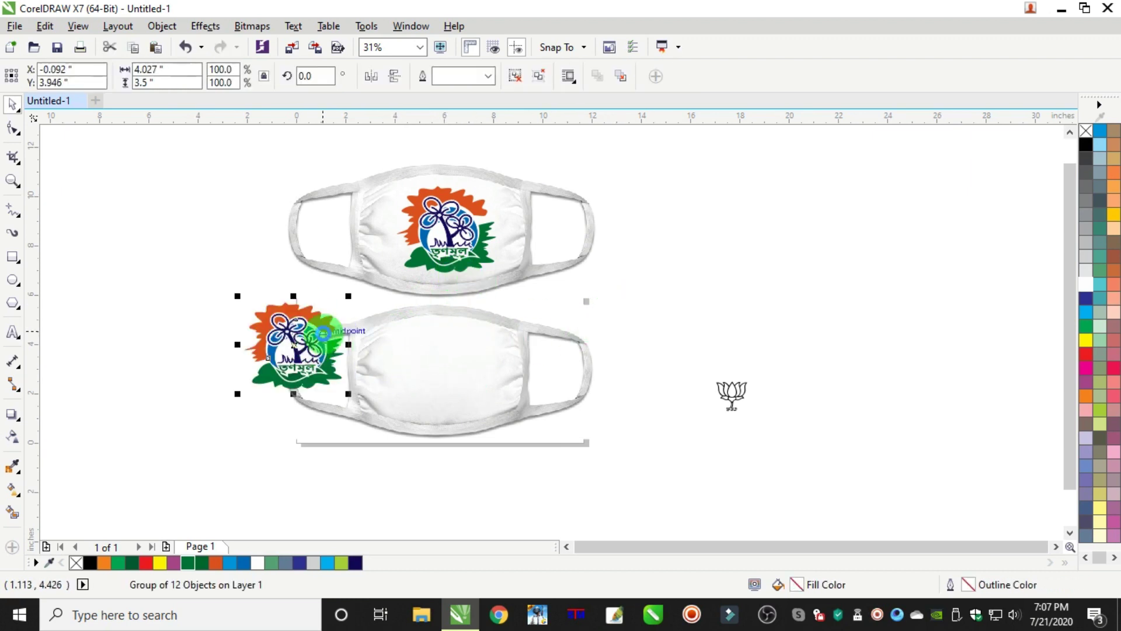
{"action": "key", "text": "ctrl+u"}
{"action": "left_click_drag", "start_coordinate": [186, 287], "coordinate": [344, 367]}
{"action": "key", "text": "Delete"}
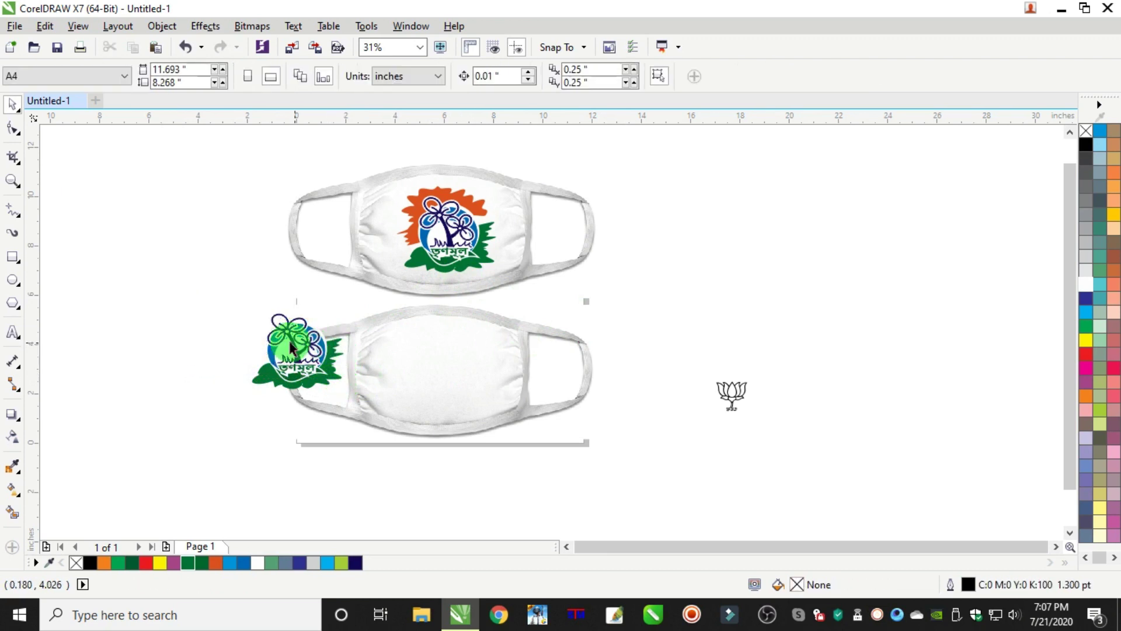
{"action": "key", "text": "ctrl+z"}
{"action": "left_click", "coordinate": [167, 295]}
{"action": "left_click_drag", "start_coordinate": [288, 305], "coordinate": [435, 344]}
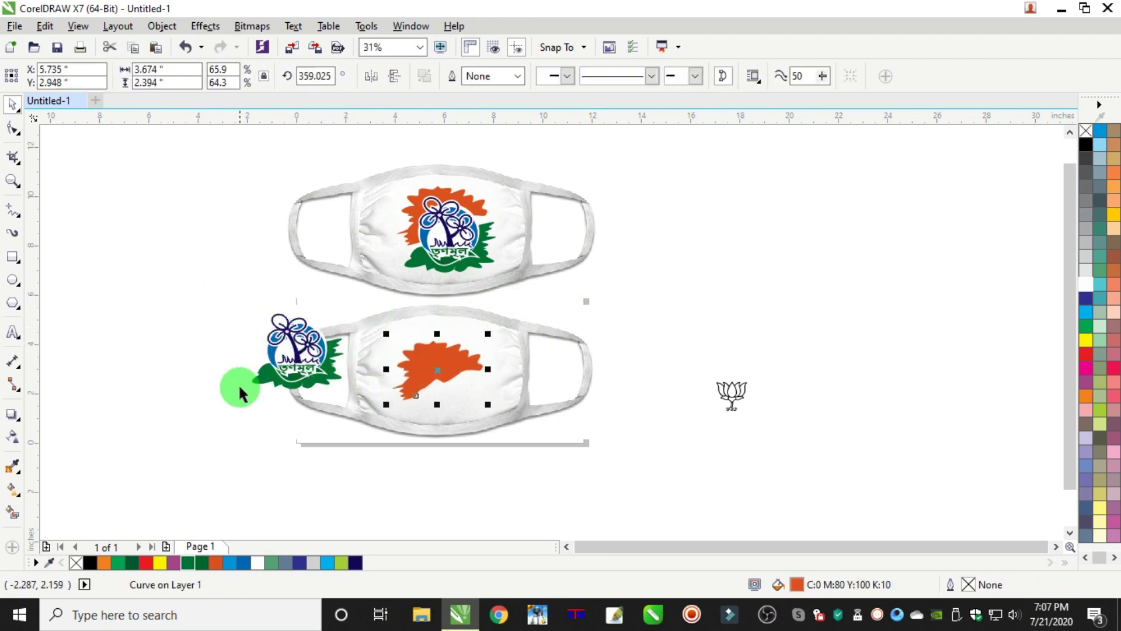
Step: Delete the rest of the ungrouped emblem except the green brush shape, and place that shape beneath the orange one on the lower mask
{"action": "left_click_drag", "start_coordinate": [261, 379], "coordinate": [375, 430]}
{"action": "left_click_drag", "start_coordinate": [220, 290], "coordinate": [368, 402]}
{"action": "key", "text": "Delete"}
{"action": "scroll", "coordinate": [434, 401], "scroll_direction": "up", "scroll_amount": 1}
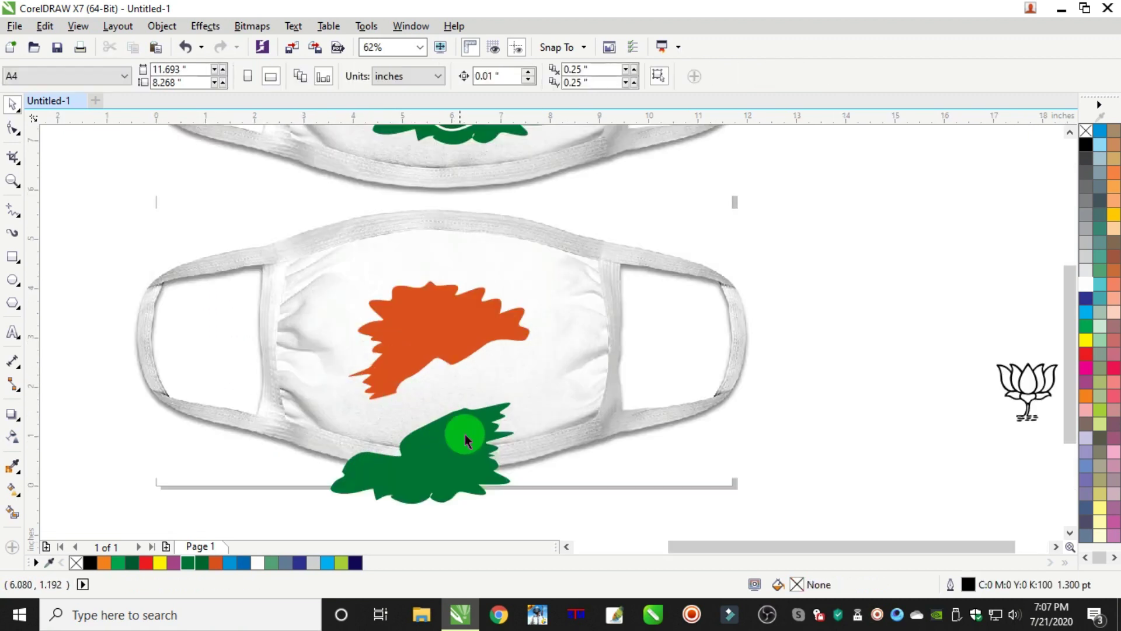
{"action": "left_click_drag", "start_coordinate": [450, 469], "coordinate": [485, 401]}
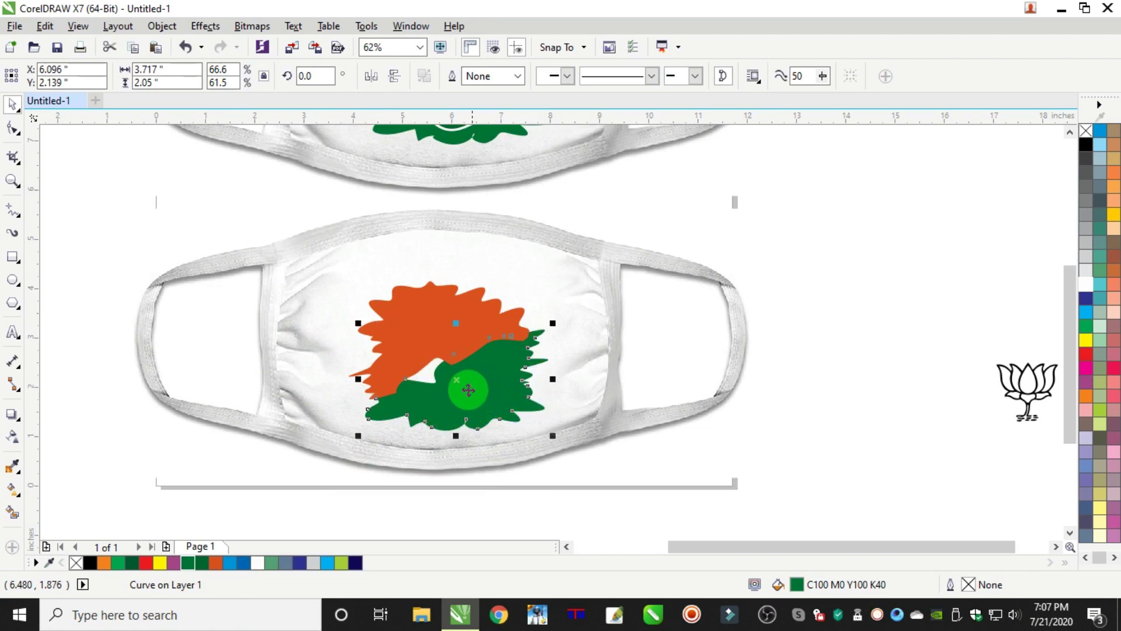
Step: Reshape the upper edge of the lower mask's green brush shape to close the white gap between it and the orange shape
{"action": "scroll", "coordinate": [464, 391], "scroll_direction": "up", "scroll_amount": 2}
{"action": "left_click", "coordinate": [16, 134]}
{"action": "left_click", "coordinate": [335, 307]}
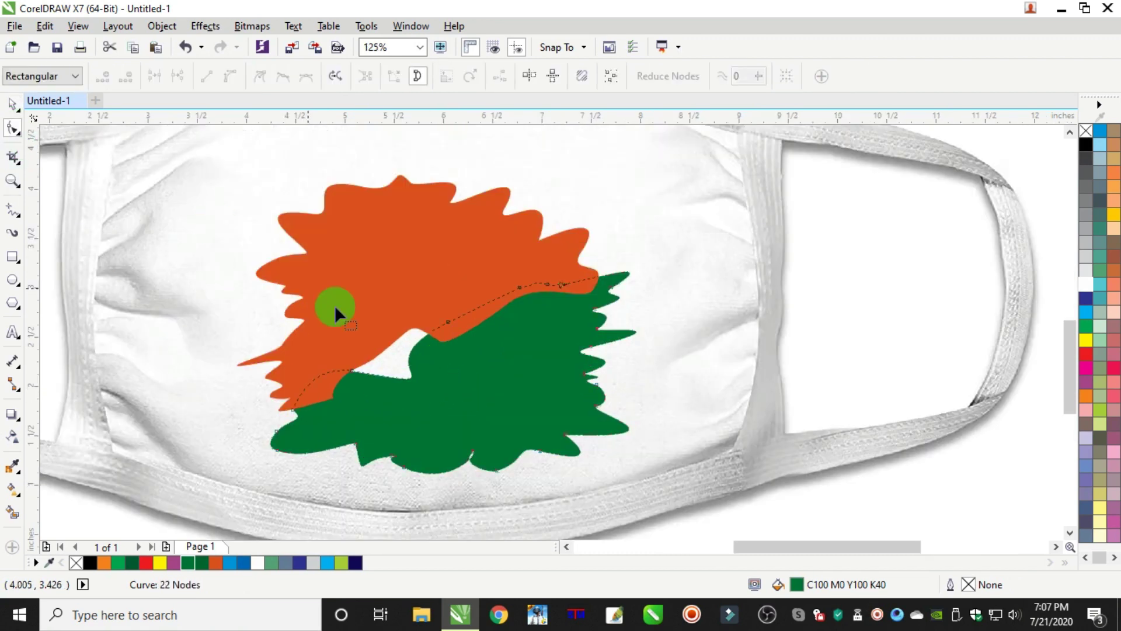
{"action": "left_click_drag", "start_coordinate": [416, 380], "coordinate": [397, 337]}
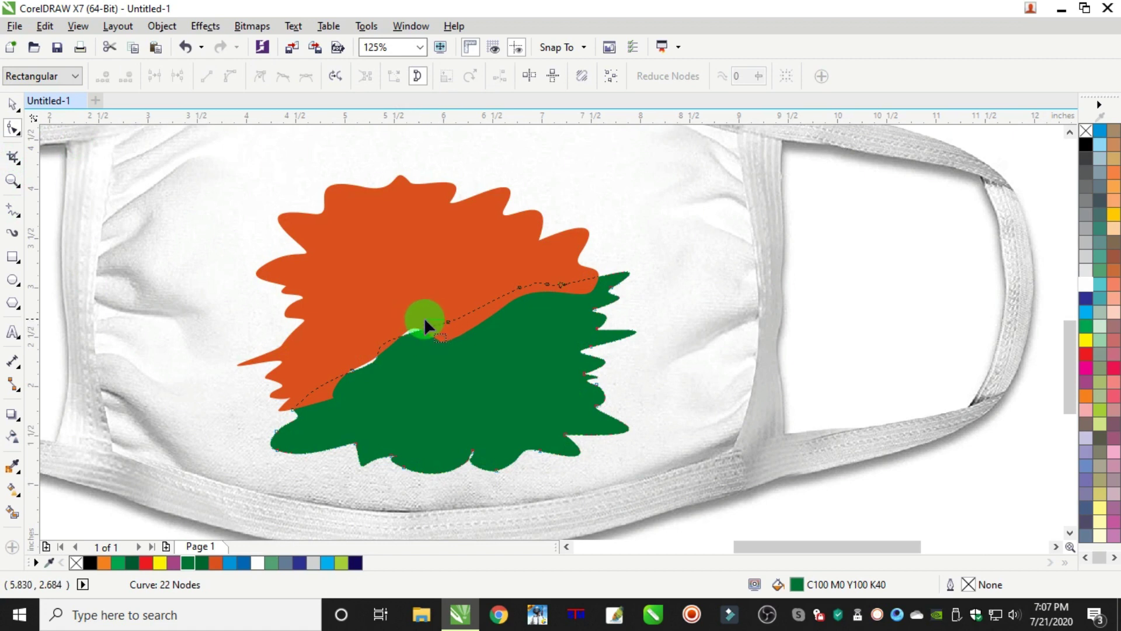
{"action": "left_click_drag", "start_coordinate": [426, 316], "coordinate": [339, 383]}
{"action": "scroll", "coordinate": [353, 368], "scroll_direction": "up", "scroll_amount": 3}
{"action": "scroll", "coordinate": [343, 383], "scroll_direction": "down", "scroll_amount": 5}
{"action": "left_click", "coordinate": [12, 104]}
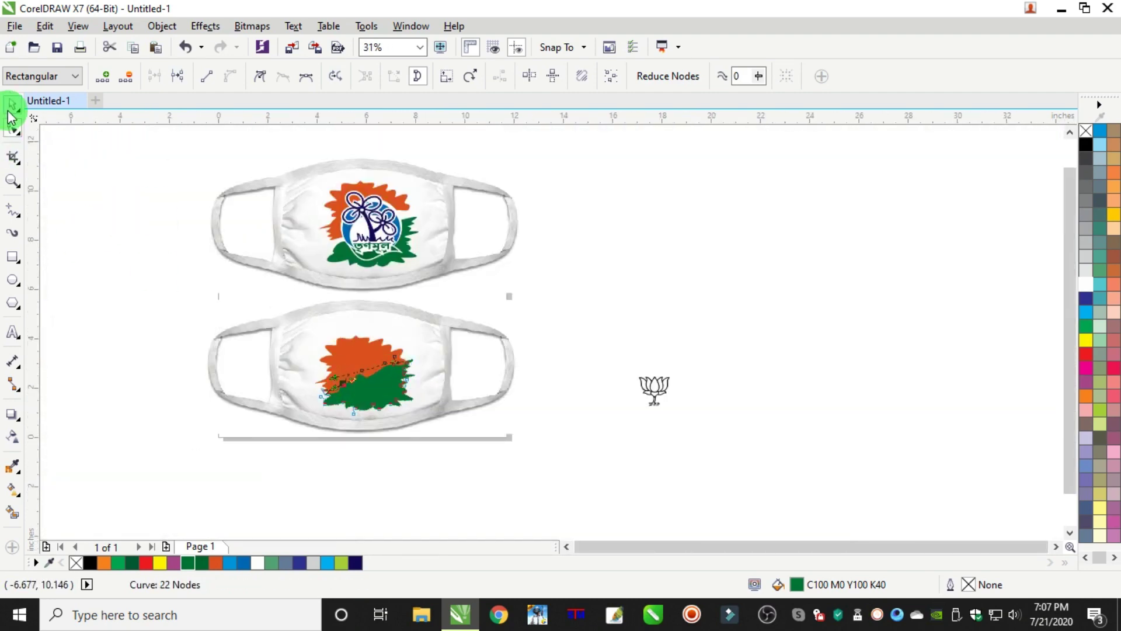
Step: Stretch the green brush shape downward to about 2.28 inches high and shift it slightly left beneath the orange shape
{"action": "left_click", "coordinate": [515, 424]}
{"action": "scroll", "coordinate": [354, 381], "scroll_direction": "up", "scroll_amount": 1}
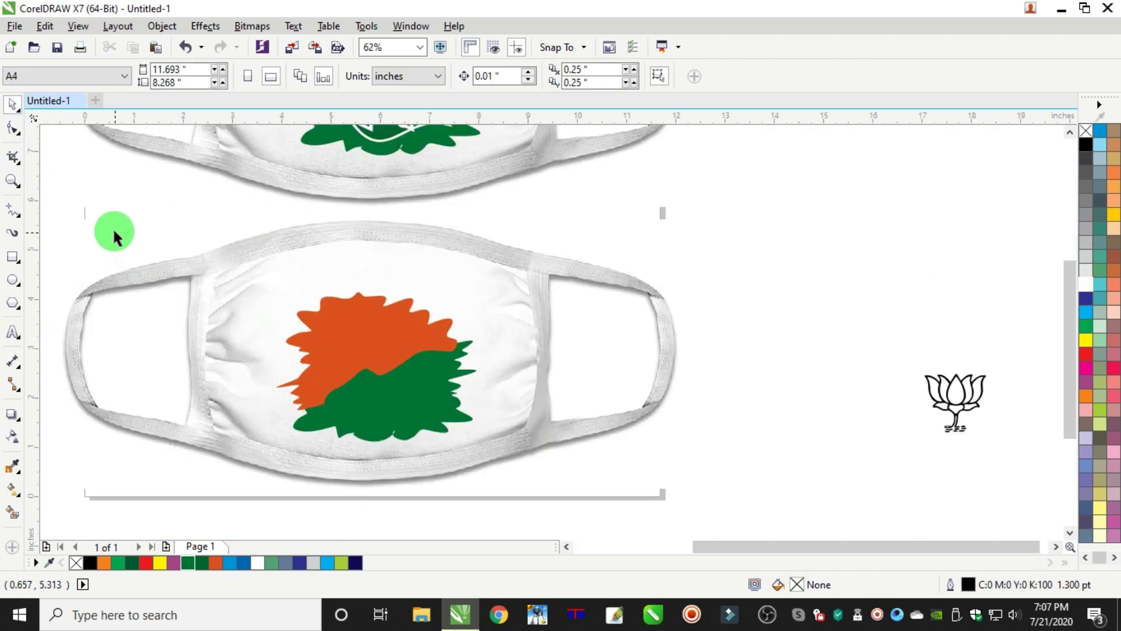
{"action": "scroll", "coordinate": [271, 349], "scroll_direction": "down", "scroll_amount": 1}
{"action": "left_click_drag", "start_coordinate": [422, 436], "coordinate": [196, 310]}
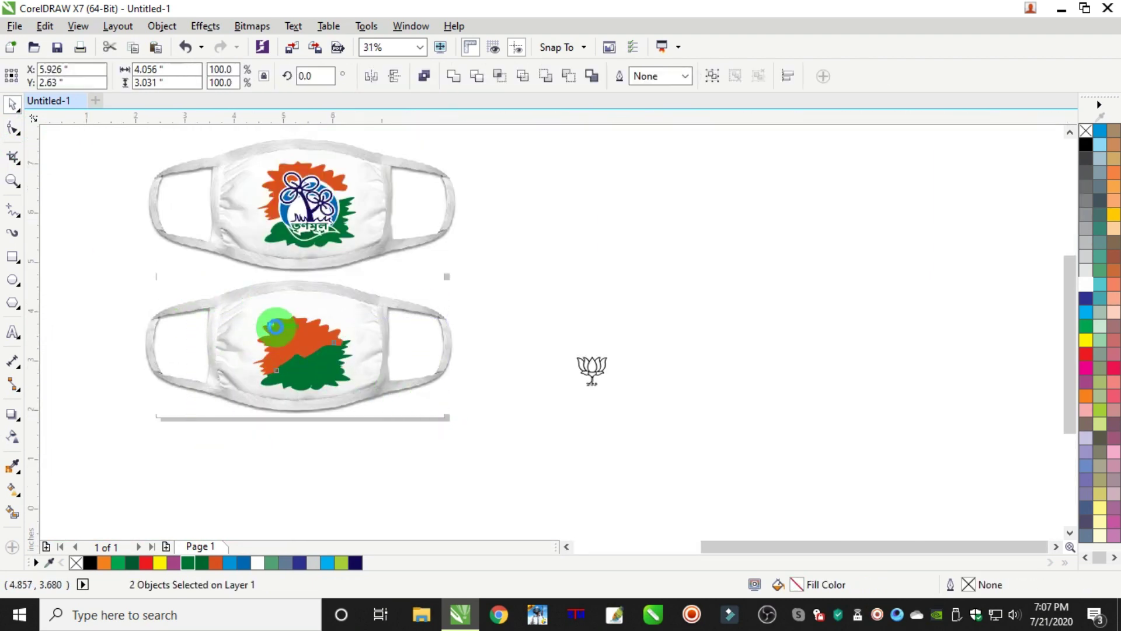
{"action": "scroll", "coordinate": [283, 344], "scroll_direction": "up", "scroll_amount": 1}
{"action": "left_click", "coordinate": [334, 413]}
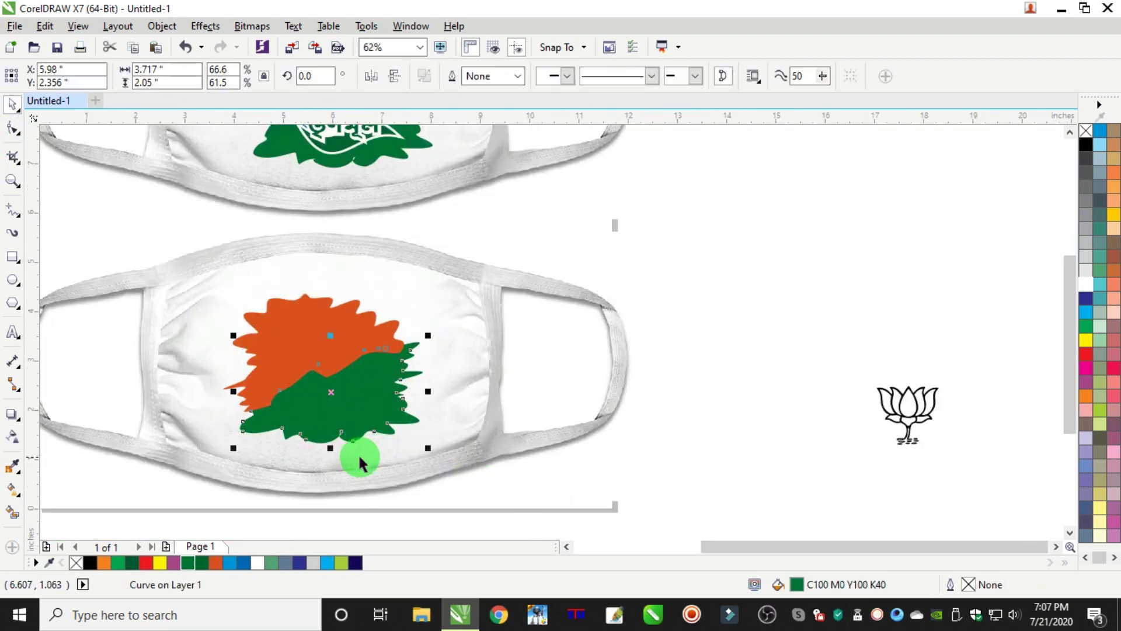
{"action": "left_click_drag", "start_coordinate": [332, 451], "coordinate": [335, 462]}
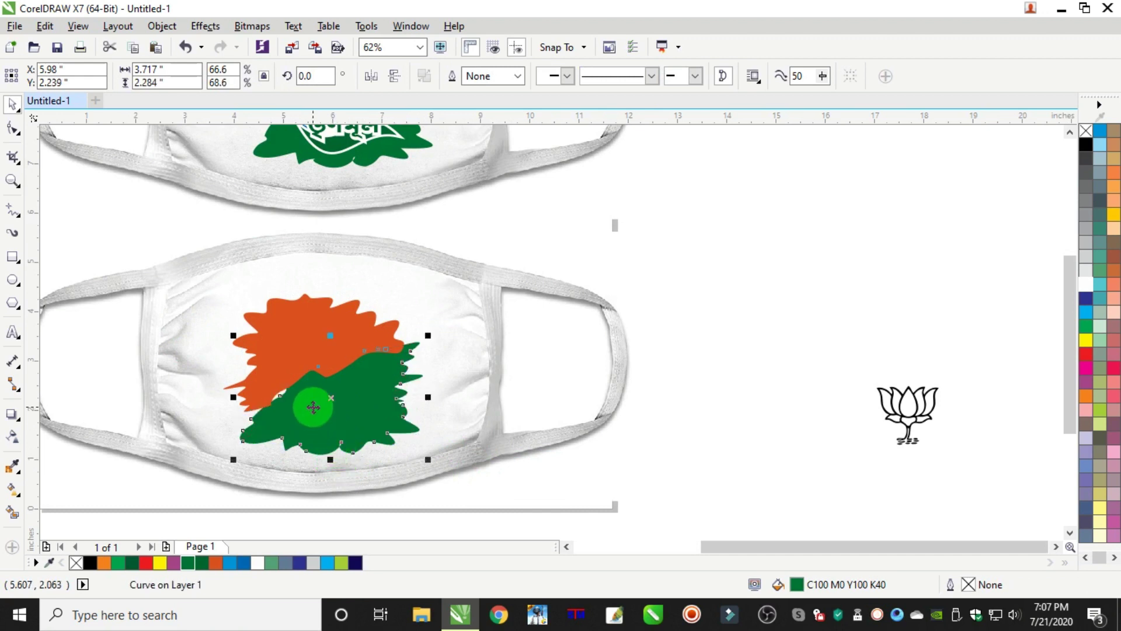
{"action": "left_click_drag", "start_coordinate": [308, 411], "coordinate": [309, 413]}
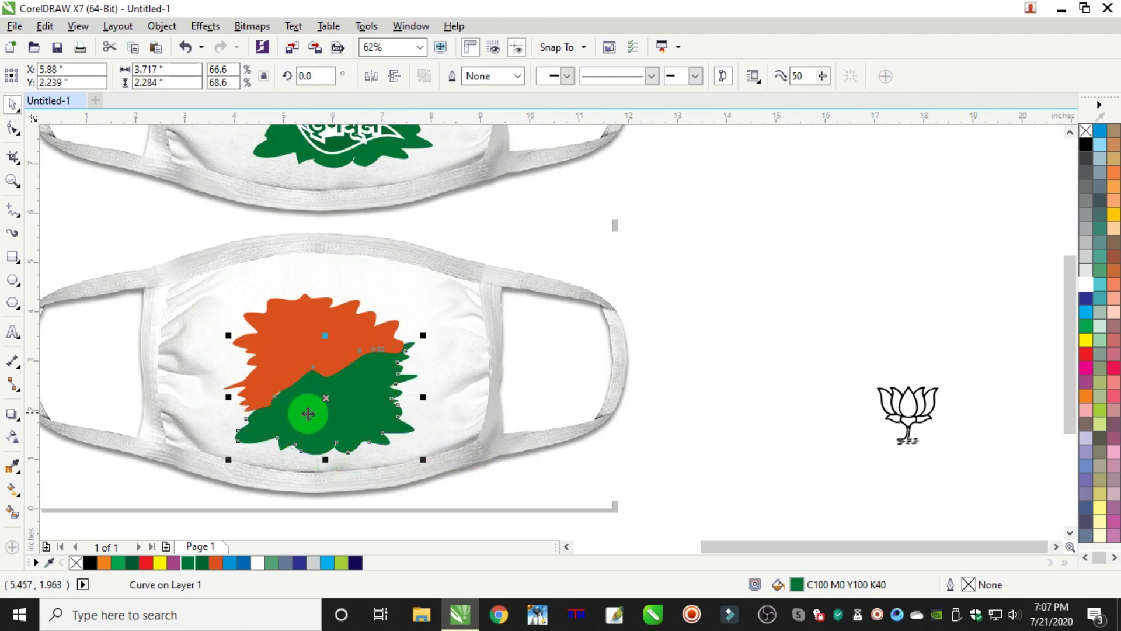
{"action": "left_click", "coordinate": [552, 488]}
Step: Group the lower mask's orange and green brush shapes and nudge the group slightly up and to the right
{"action": "scroll", "coordinate": [500, 451], "scroll_direction": "down", "scroll_amount": 1}
{"action": "left_click", "coordinate": [601, 387]}
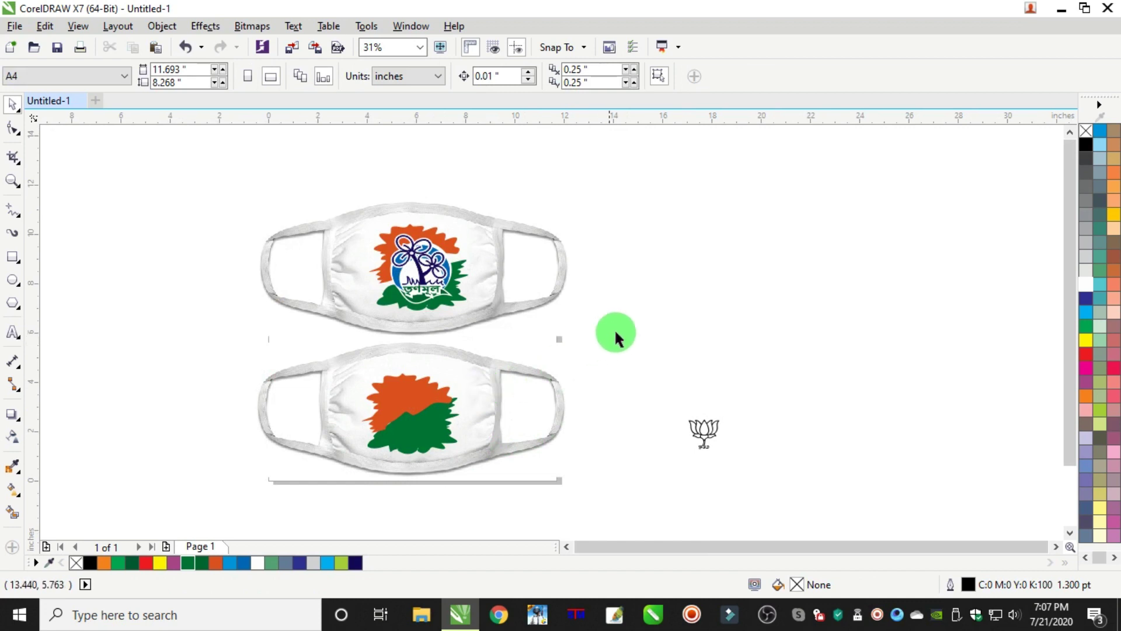
{"action": "left_click_drag", "start_coordinate": [570, 490], "coordinate": [346, 363]}
{"action": "right_click", "coordinate": [388, 405]}
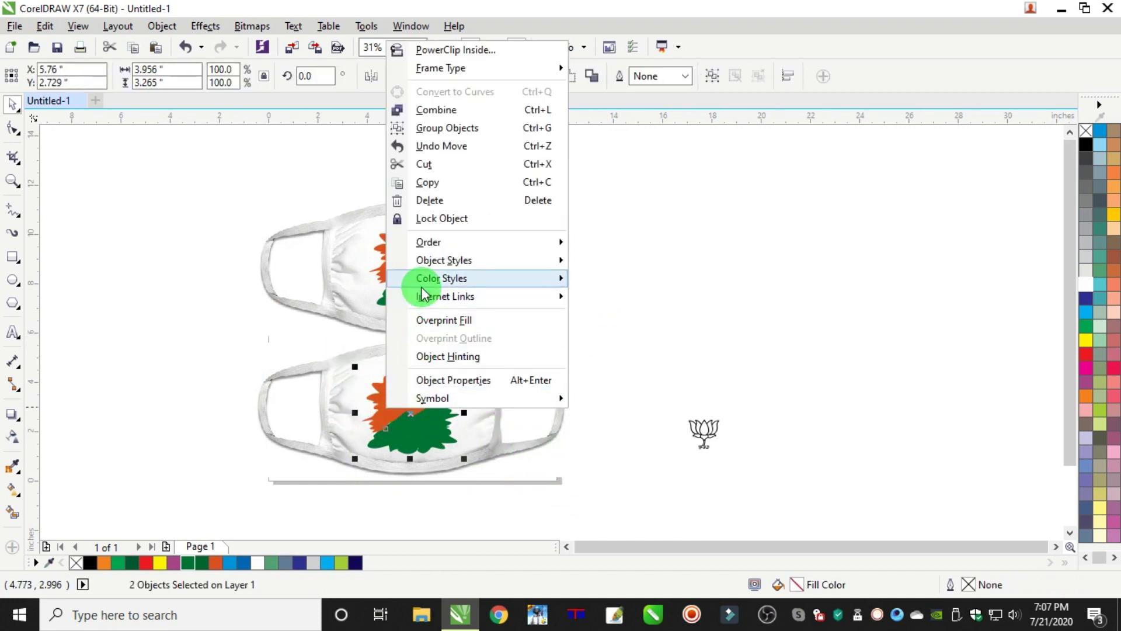
{"action": "left_click", "coordinate": [451, 128]}
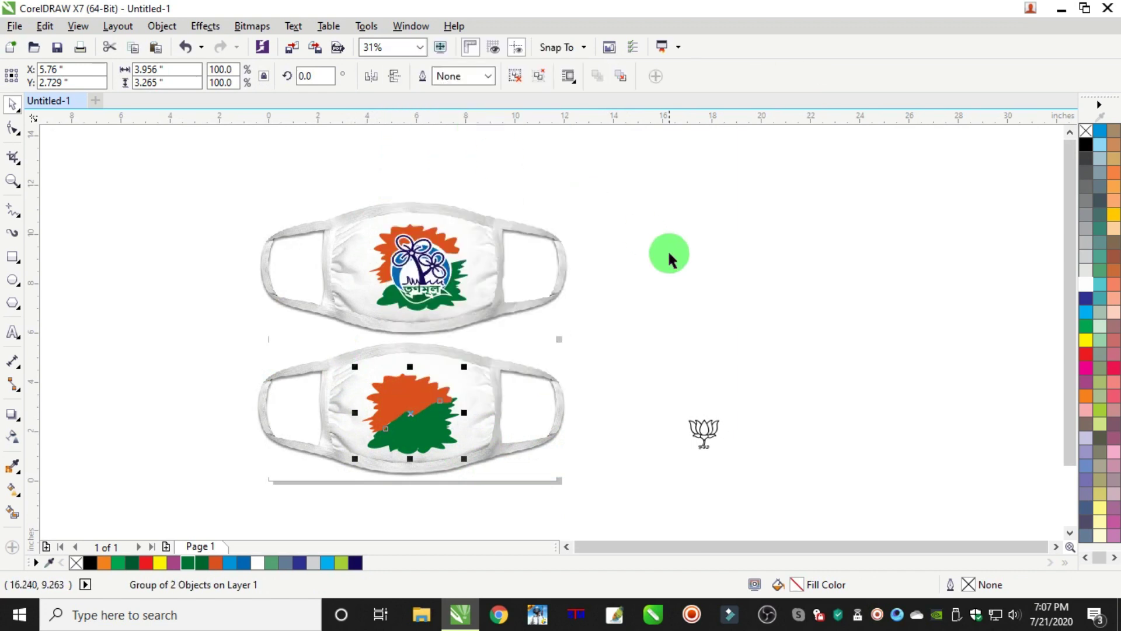
{"action": "left_click", "coordinate": [668, 252]}
{"action": "scroll", "coordinate": [430, 435], "scroll_direction": "up", "scroll_amount": 1}
{"action": "left_click_drag", "start_coordinate": [435, 435], "coordinate": [440, 430]}
Step: Place the lotus outline over the lower mask's brush shapes, enlarge it to about 2.53 by 2.40 inches and centre it on them
{"action": "scroll", "coordinate": [440, 430], "scroll_direction": "down", "scroll_amount": 2}
{"action": "left_click_drag", "start_coordinate": [798, 383], "coordinate": [492, 466]}
{"action": "scroll", "coordinate": [419, 427], "scroll_direction": "up", "scroll_amount": 2}
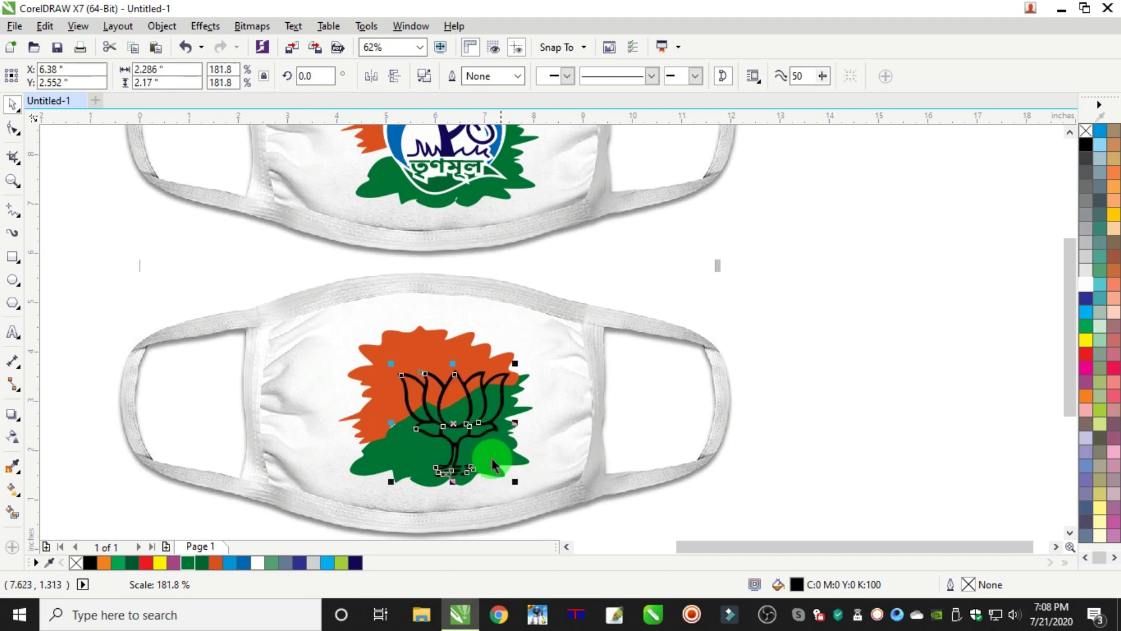
{"action": "left_click_drag", "start_coordinate": [472, 419], "coordinate": [449, 408]}
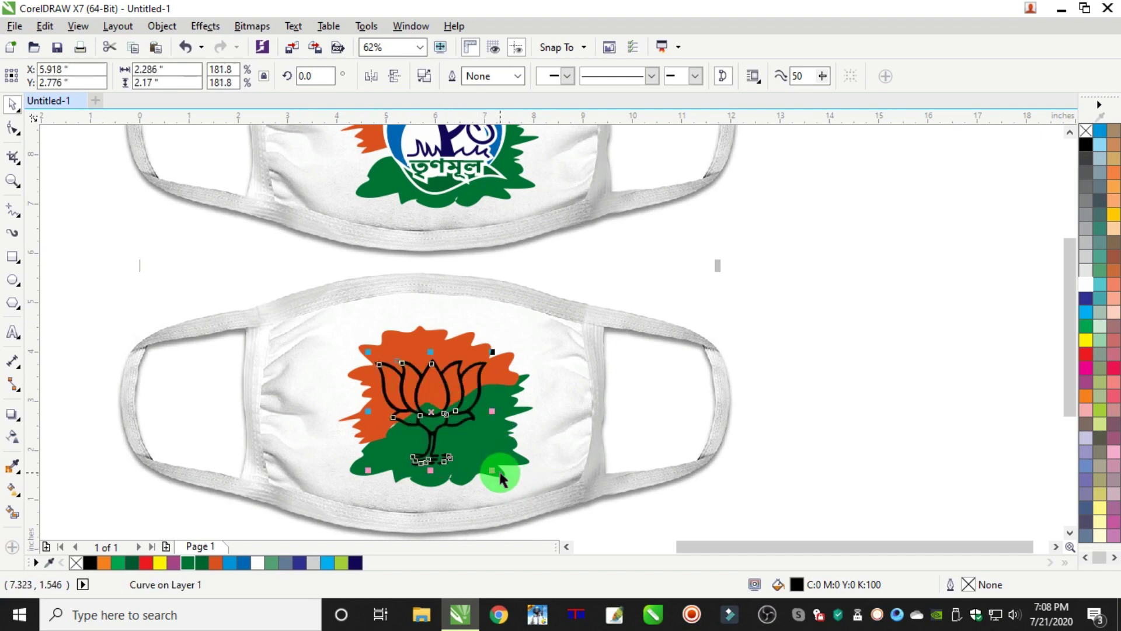
{"action": "left_click_drag", "start_coordinate": [494, 470], "coordinate": [509, 467]}
{"action": "scroll", "coordinate": [484, 444], "scroll_direction": "up", "scroll_amount": 2}
{"action": "left_click_drag", "start_coordinate": [476, 403], "coordinate": [481, 407]}
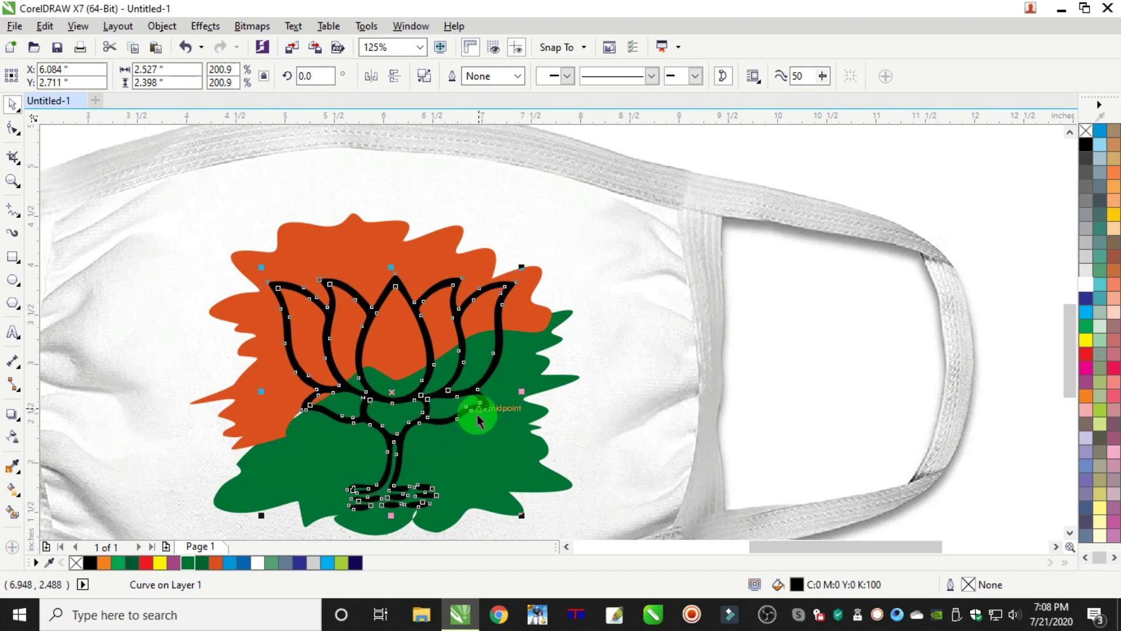
Step: Add the text BJP on the lower mask's green shape beside the lotus stem and set its font to Arial Black
{"action": "left_click", "coordinate": [13, 331]}
{"action": "left_click", "coordinate": [470, 465]}
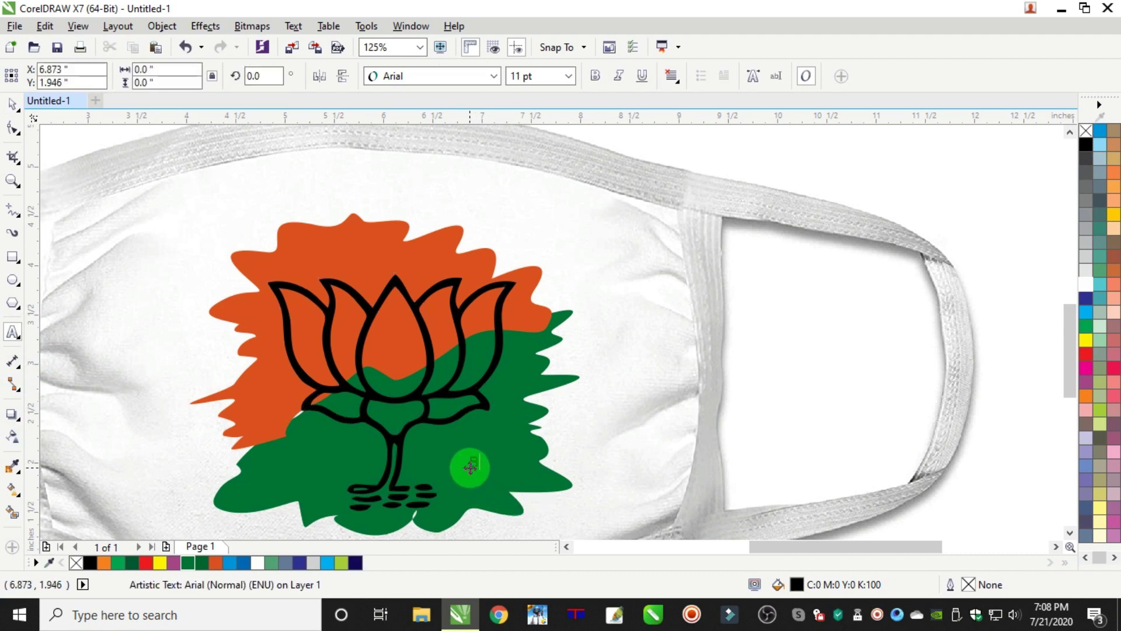
{"action": "type", "text": "BJP"}
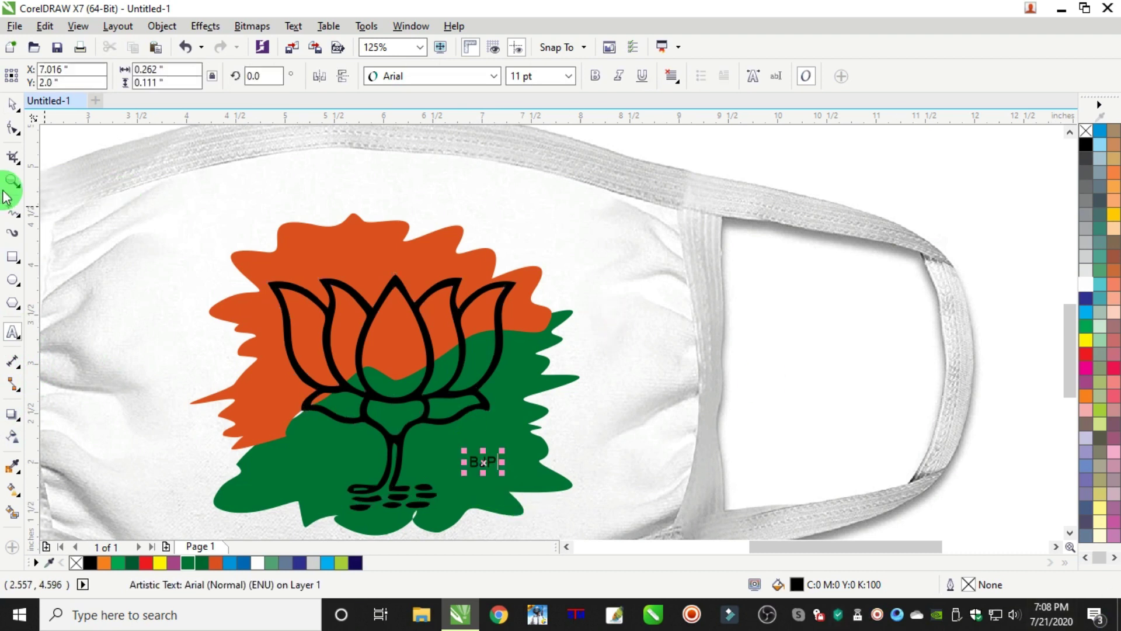
{"action": "left_click", "coordinate": [12, 104]}
{"action": "left_click", "coordinate": [430, 73]}
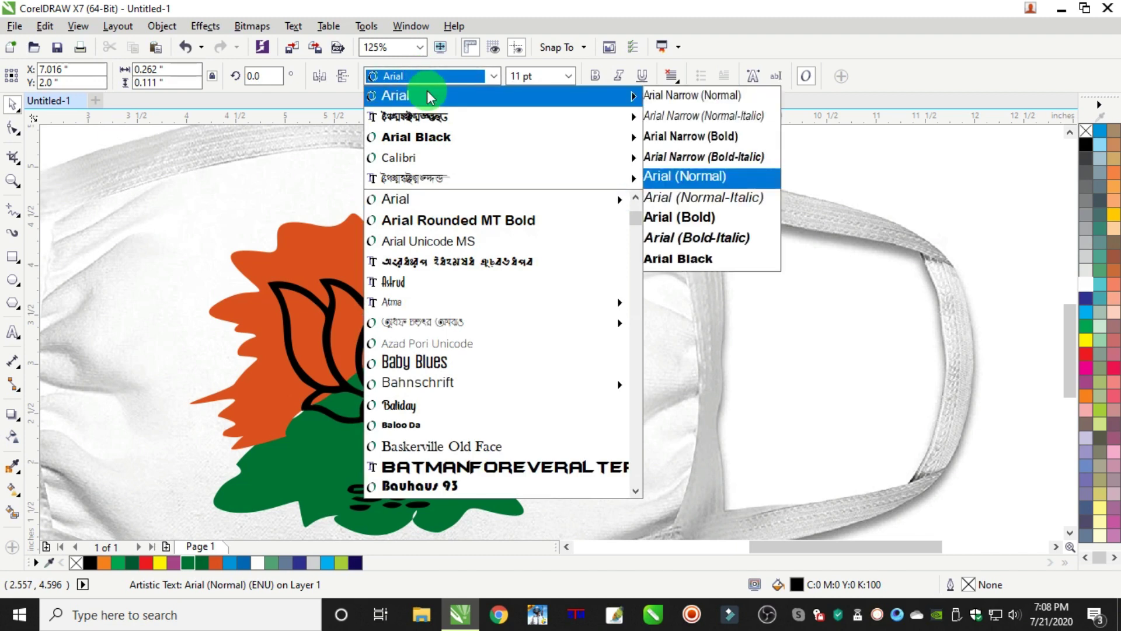
{"action": "mouse_move", "coordinate": [424, 201]}
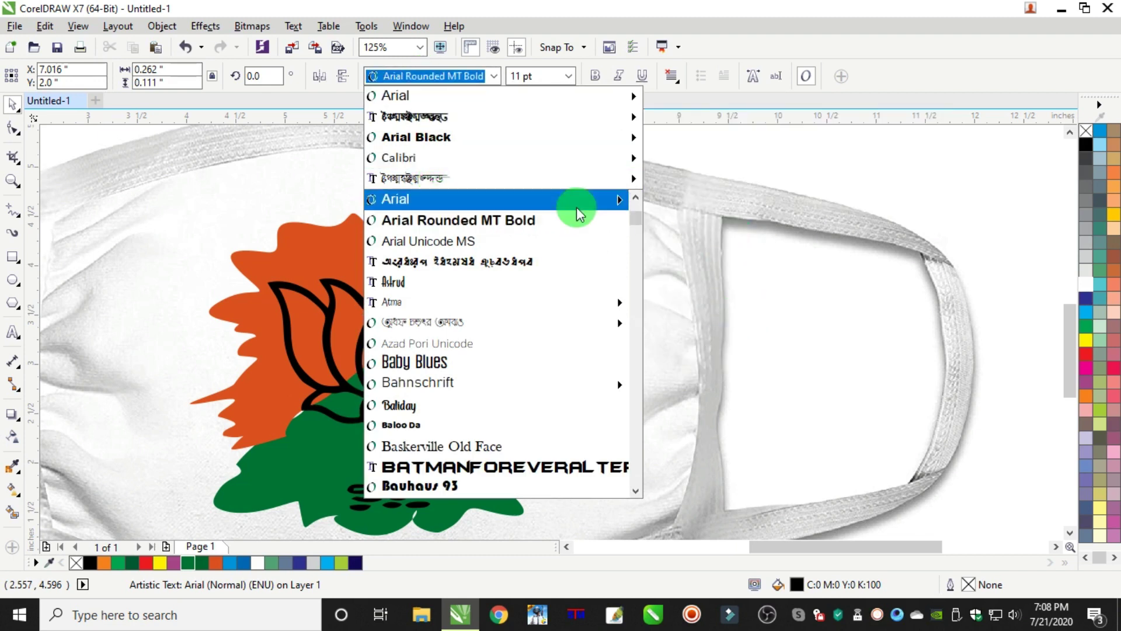
{"action": "left_click", "coordinate": [678, 362]}
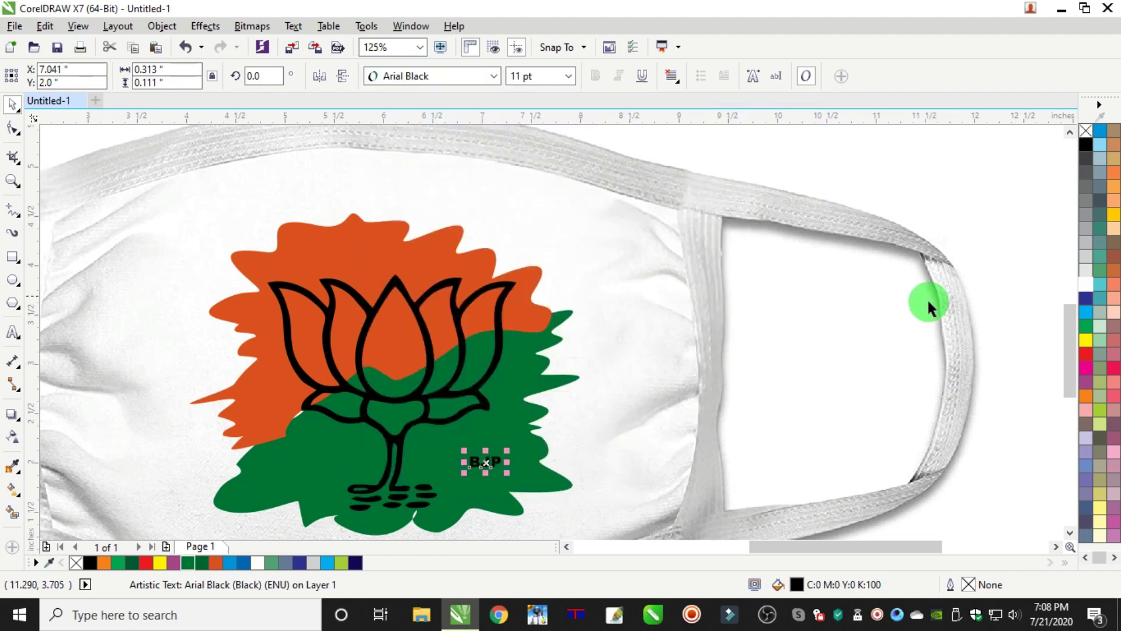
Step: Fill the BJP text with white and enlarge it to about 1.08 by 0.38 inches beside the lotus stem
{"action": "left_click", "coordinate": [1091, 283]}
{"action": "scroll", "coordinate": [475, 483], "scroll_direction": "up", "scroll_amount": 2}
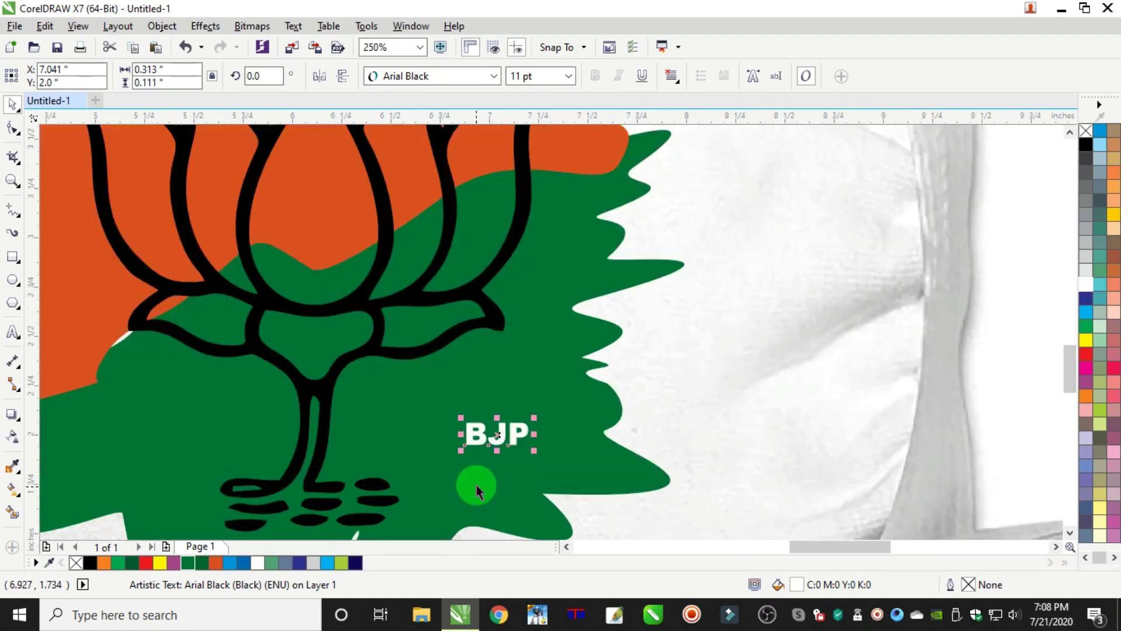
{"action": "left_click_drag", "start_coordinate": [461, 419], "coordinate": [345, 383]}
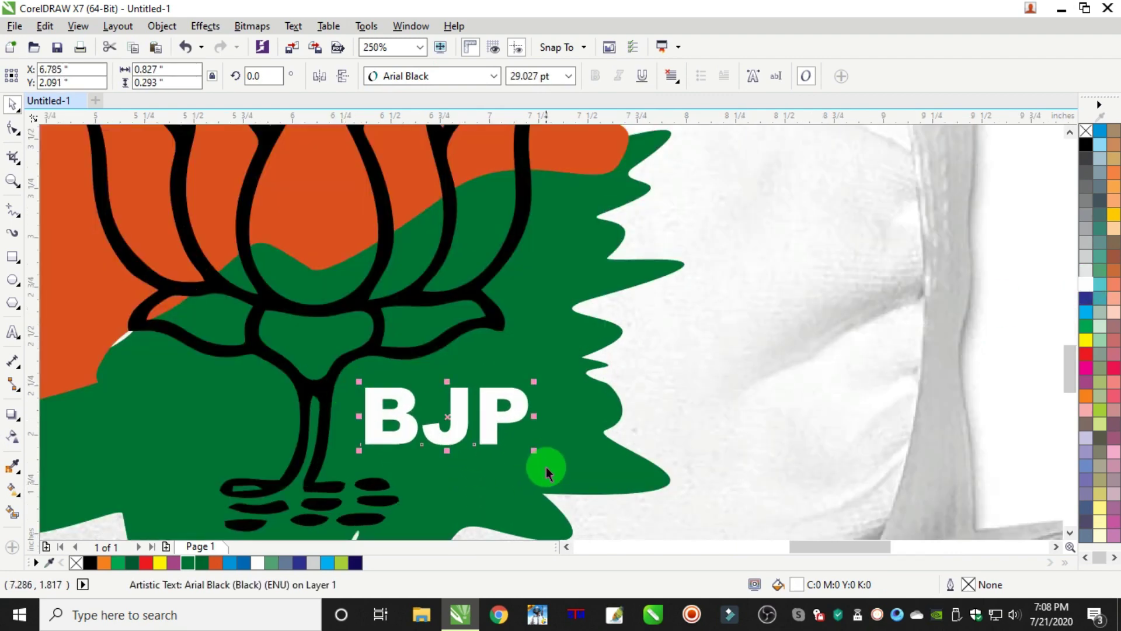
{"action": "left_click_drag", "start_coordinate": [535, 452], "coordinate": [583, 471]}
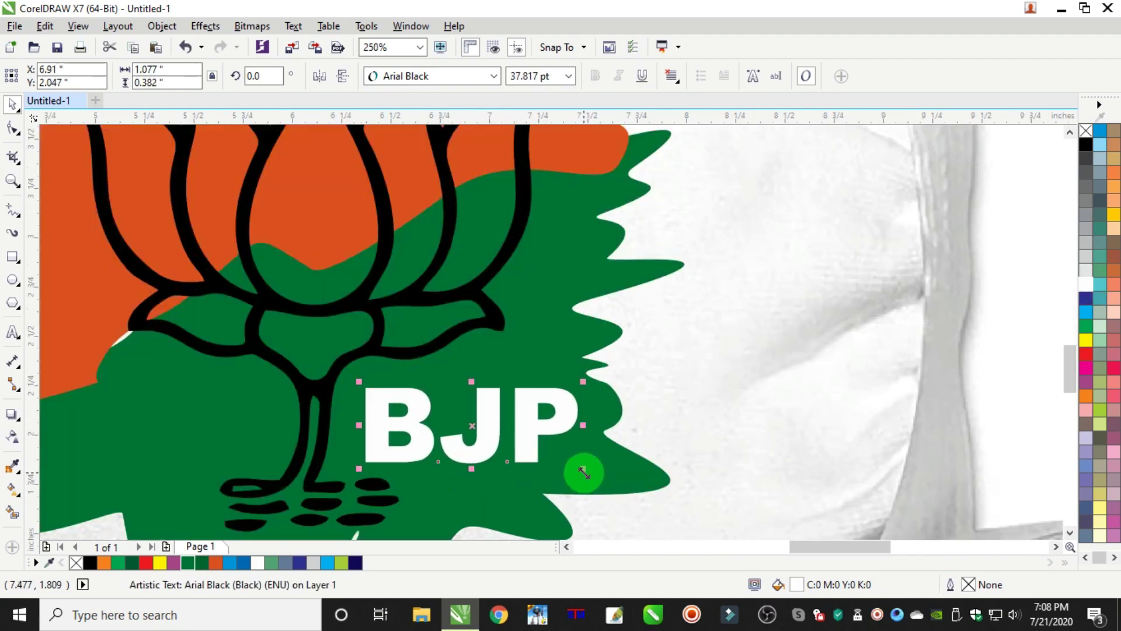
{"action": "scroll", "coordinate": [583, 470], "scroll_direction": "down", "scroll_amount": 2}
{"action": "scroll", "coordinate": [743, 400], "scroll_direction": "down", "scroll_amount": 2}
{"action": "left_click", "coordinate": [861, 238]}
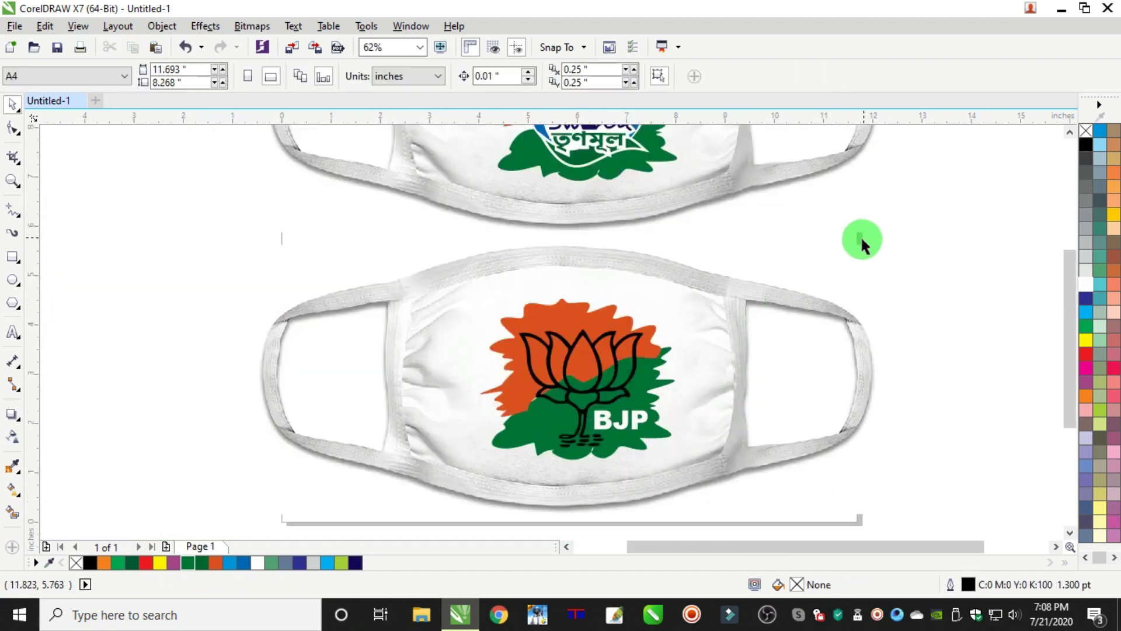
Step: Use Smart Fill to create filled shapes inside the five petals of the spare lotus outline off the page
{"action": "scroll", "coordinate": [634, 374], "scroll_direction": "down", "scroll_amount": 4}
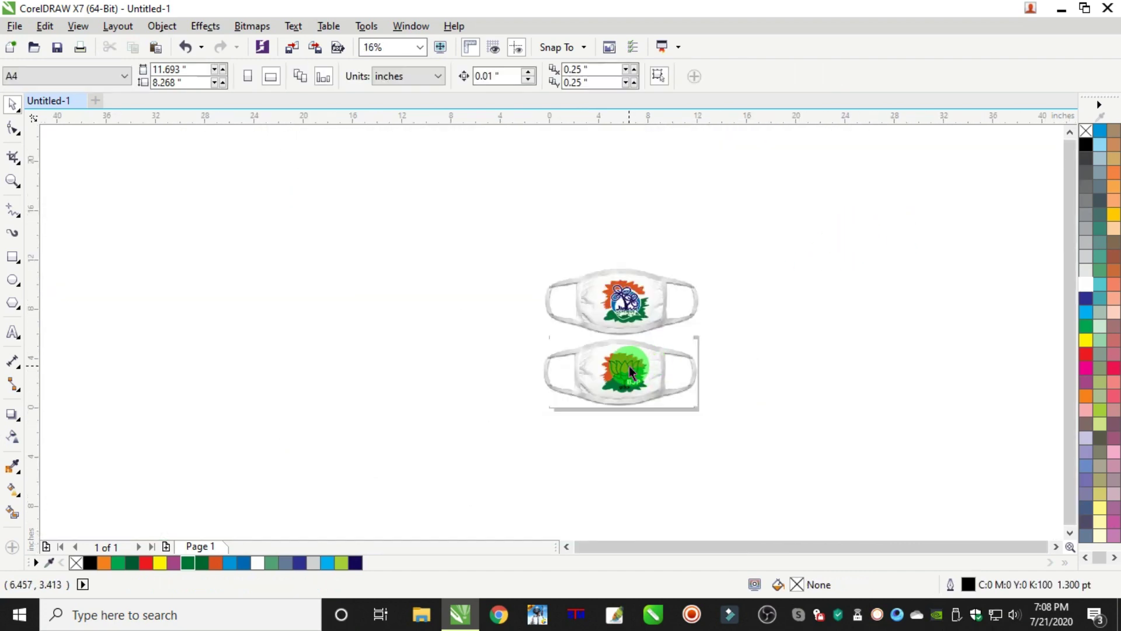
{"action": "left_click", "coordinate": [791, 333]}
{"action": "scroll", "coordinate": [806, 343], "scroll_direction": "up", "scroll_amount": 6}
{"action": "left_click", "coordinate": [8, 442]}
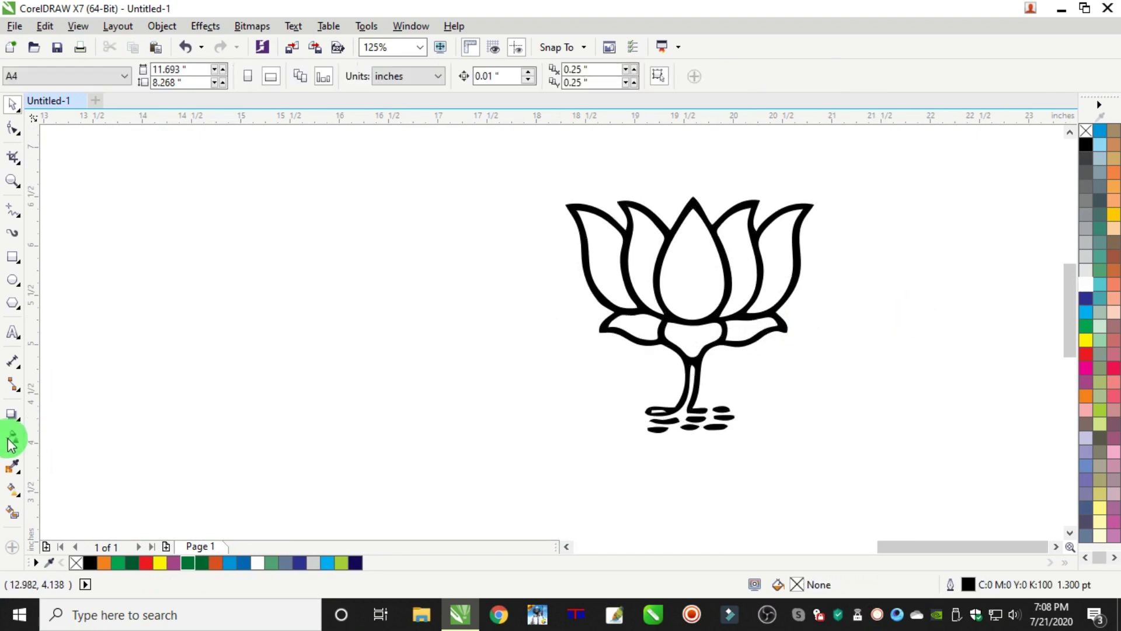
{"action": "left_click", "coordinate": [13, 513]}
{"action": "left_click", "coordinate": [602, 238]}
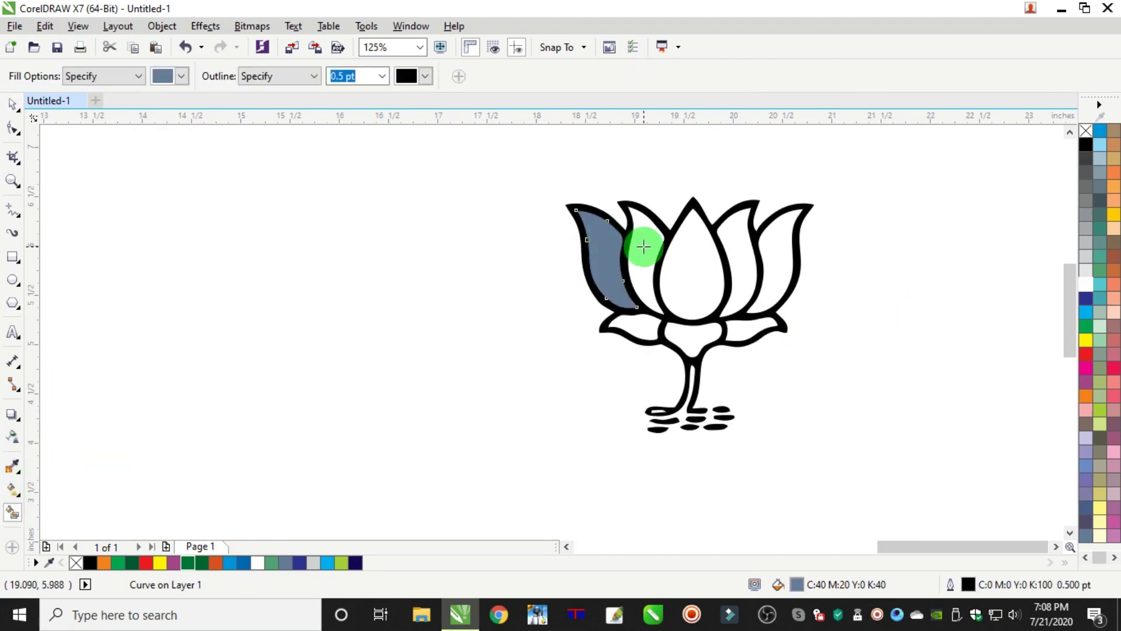
{"action": "left_click", "coordinate": [644, 246]}
{"action": "left_click", "coordinate": [687, 252]}
{"action": "left_click", "coordinate": [743, 245]}
{"action": "left_click", "coordinate": [770, 243]}
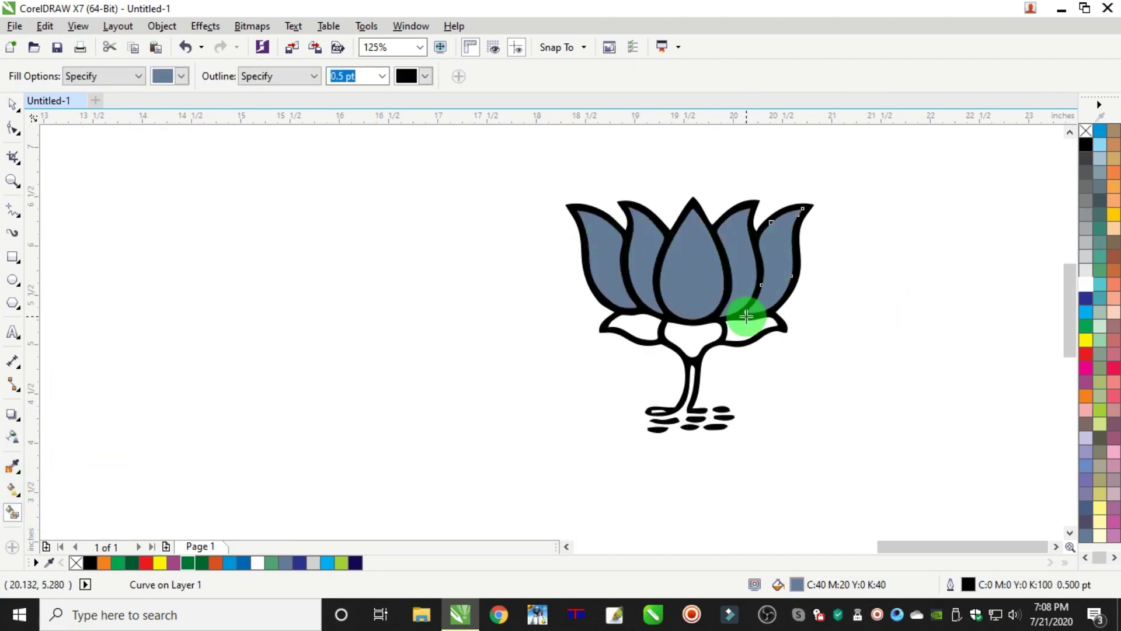
Step: Use Smart Fill to create filled shapes in the spare lotus's two leaves and the base between them
{"action": "left_click", "coordinate": [747, 319]}
{"action": "left_click", "coordinate": [692, 336]}
{"action": "left_click", "coordinate": [633, 327]}
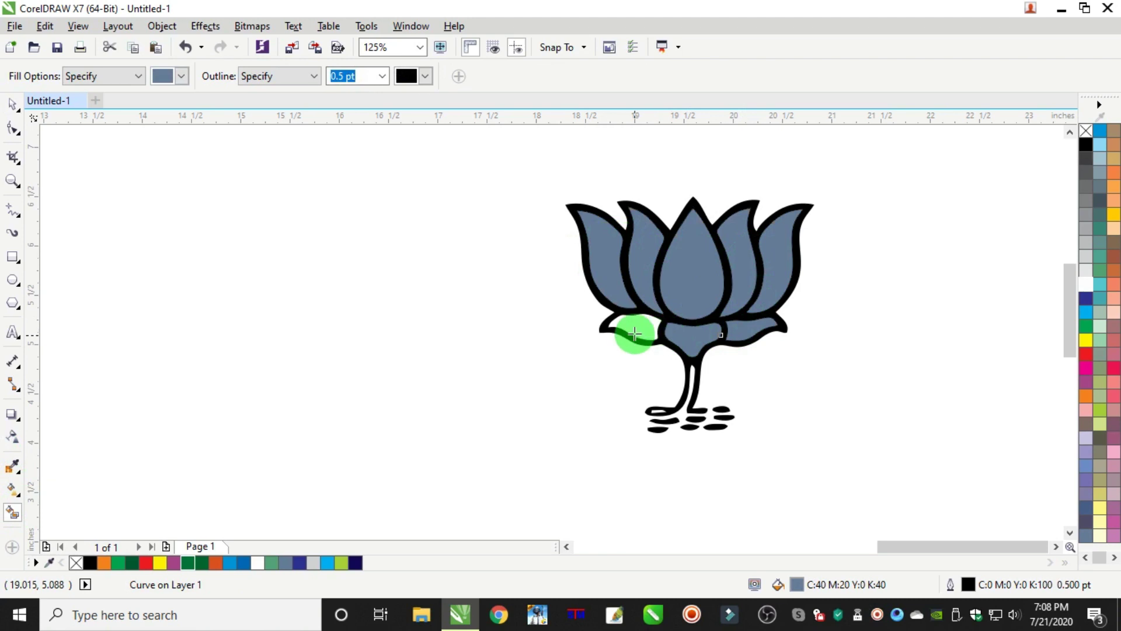
Step: Recolour the spare lotus's two leaves and central base green (C100 M0 Y100 K0)
{"action": "left_click", "coordinate": [13, 105]}
{"action": "left_click", "coordinate": [641, 321]}
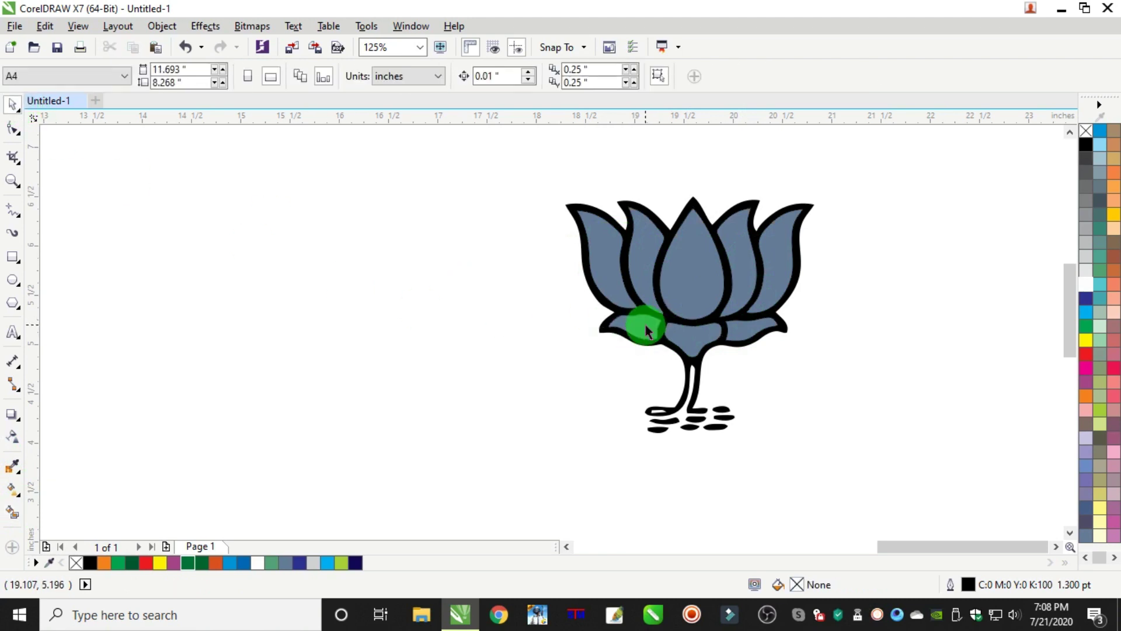
{"action": "left_click", "coordinate": [1086, 325]}
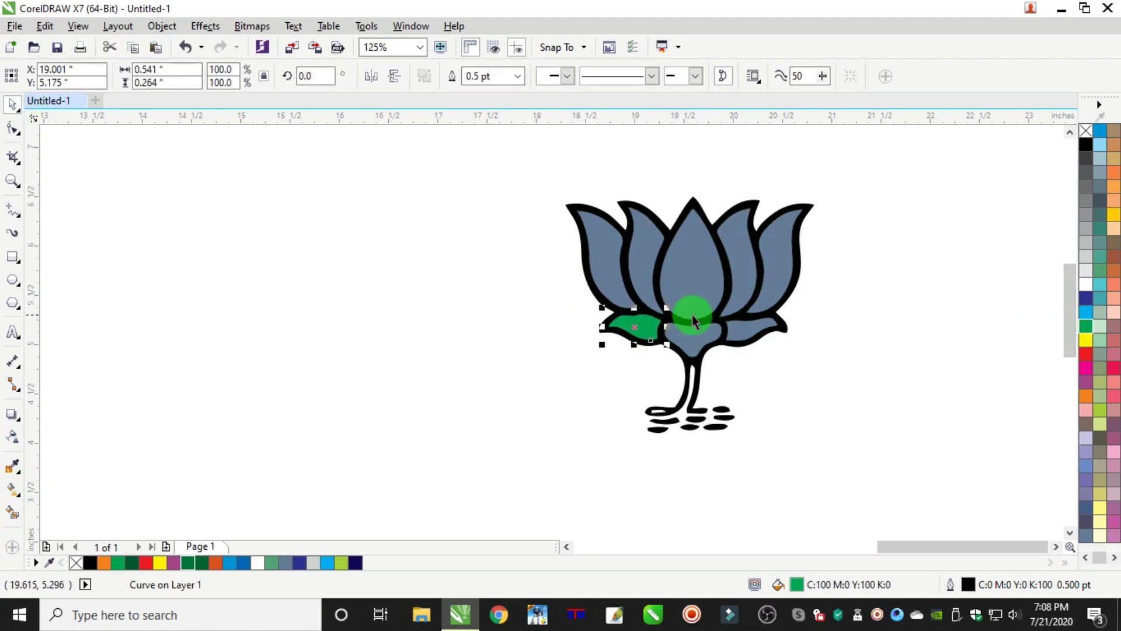
{"action": "left_click", "coordinate": [712, 331]}
{"action": "left_click", "coordinate": [1090, 315]}
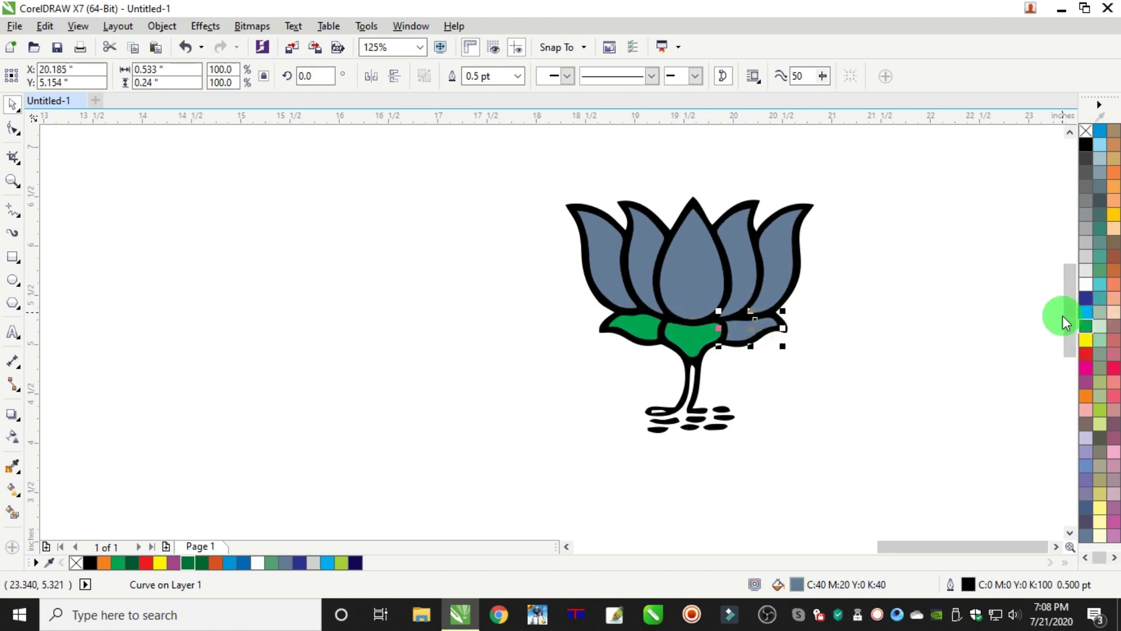
Step: Recolour the five petals of the spare lotus orange (C0 M80 Y100 K10)
{"action": "left_click", "coordinate": [601, 250]}
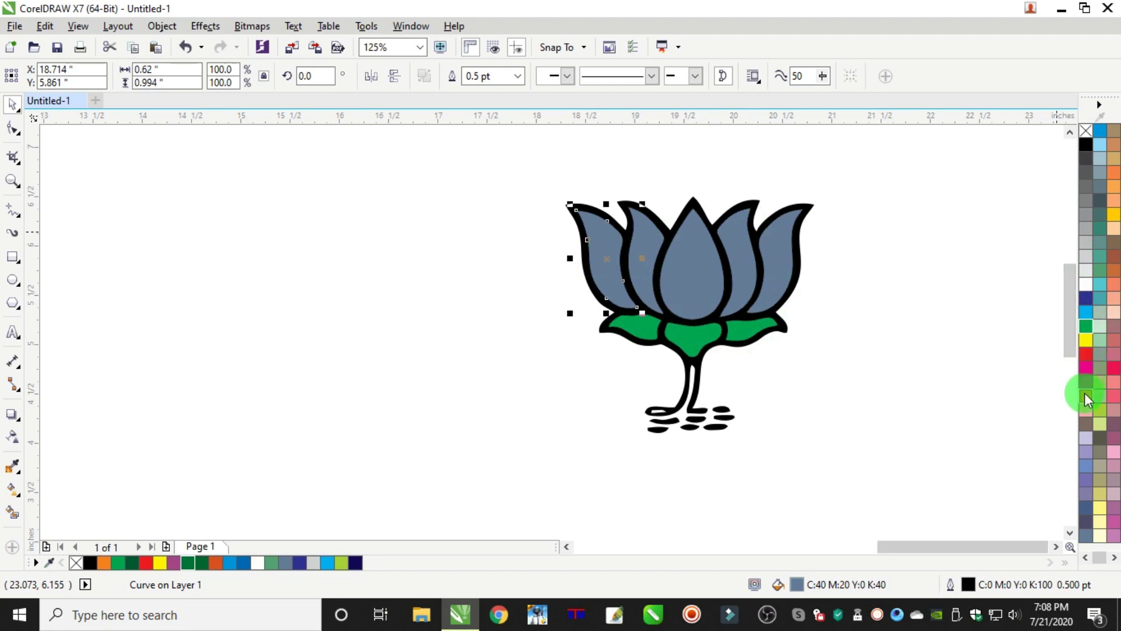
{"action": "left_click_drag", "start_coordinate": [218, 563], "coordinate": [601, 268]}
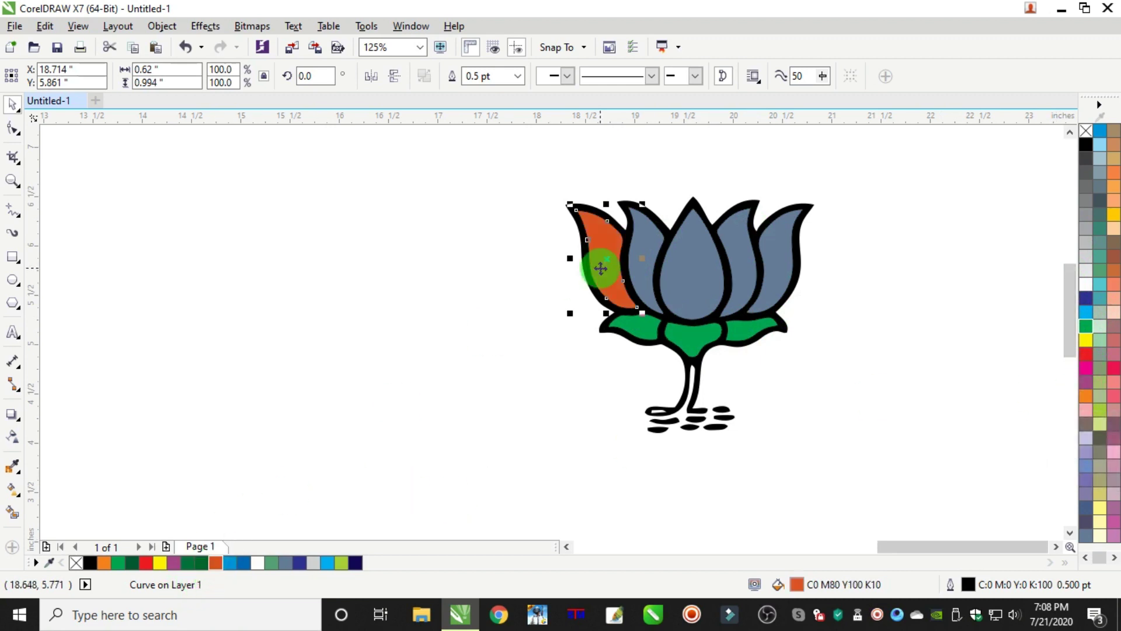
{"action": "left_click", "coordinate": [646, 243]}
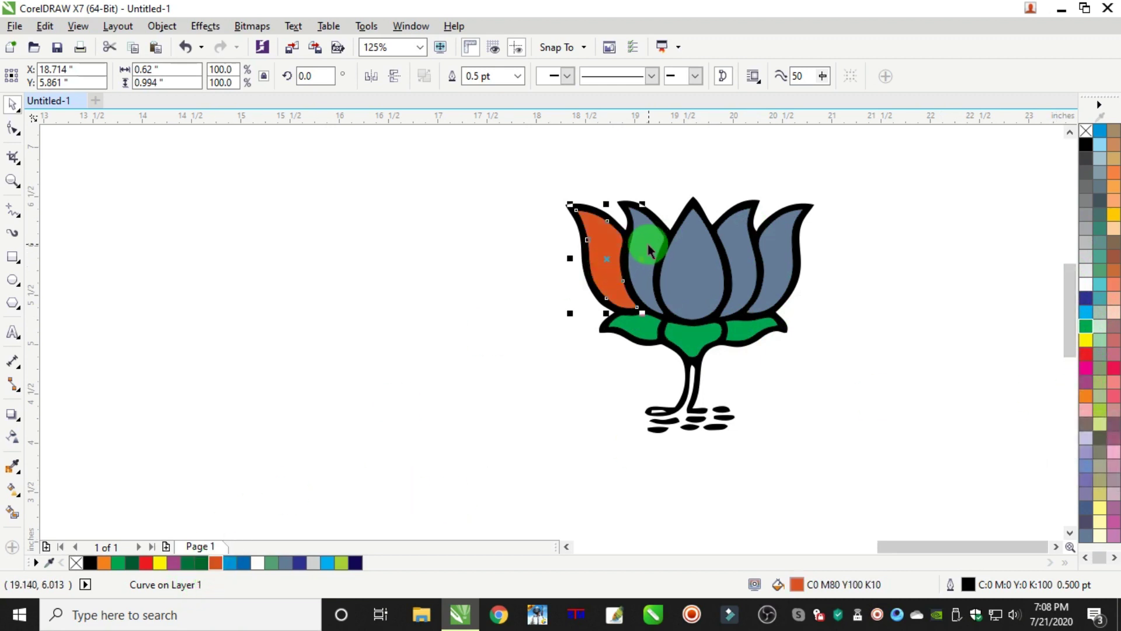
{"action": "left_click", "coordinate": [720, 262]}
{"action": "left_click", "coordinate": [215, 562]}
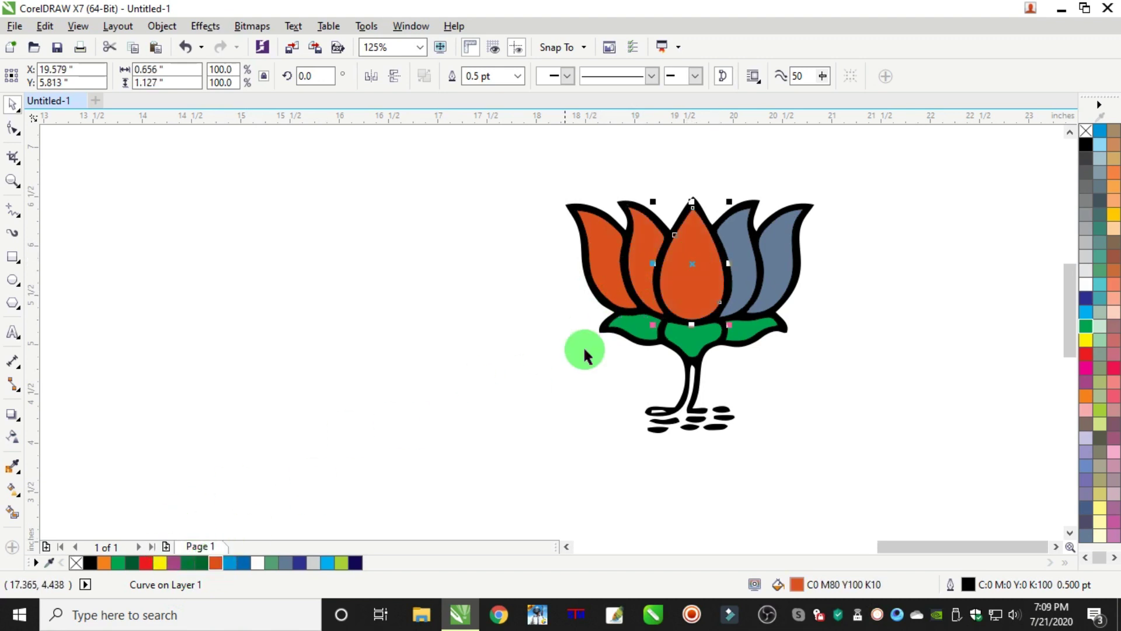
{"action": "left_click", "coordinate": [732, 245]}
{"action": "left_click", "coordinate": [214, 562]}
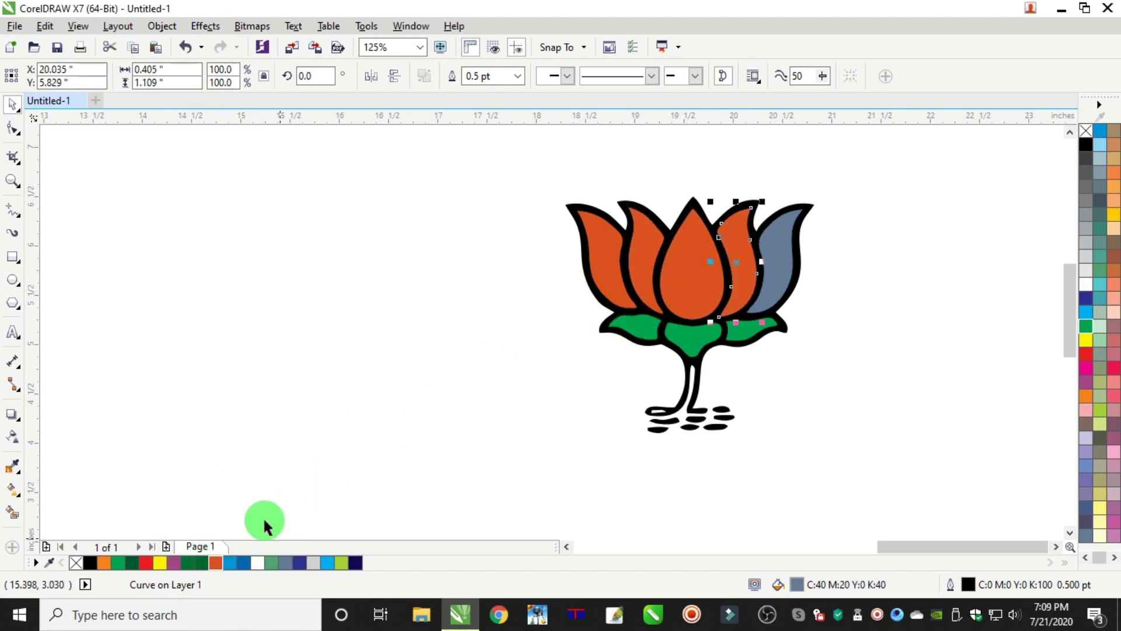
{"action": "left_click", "coordinate": [783, 239]}
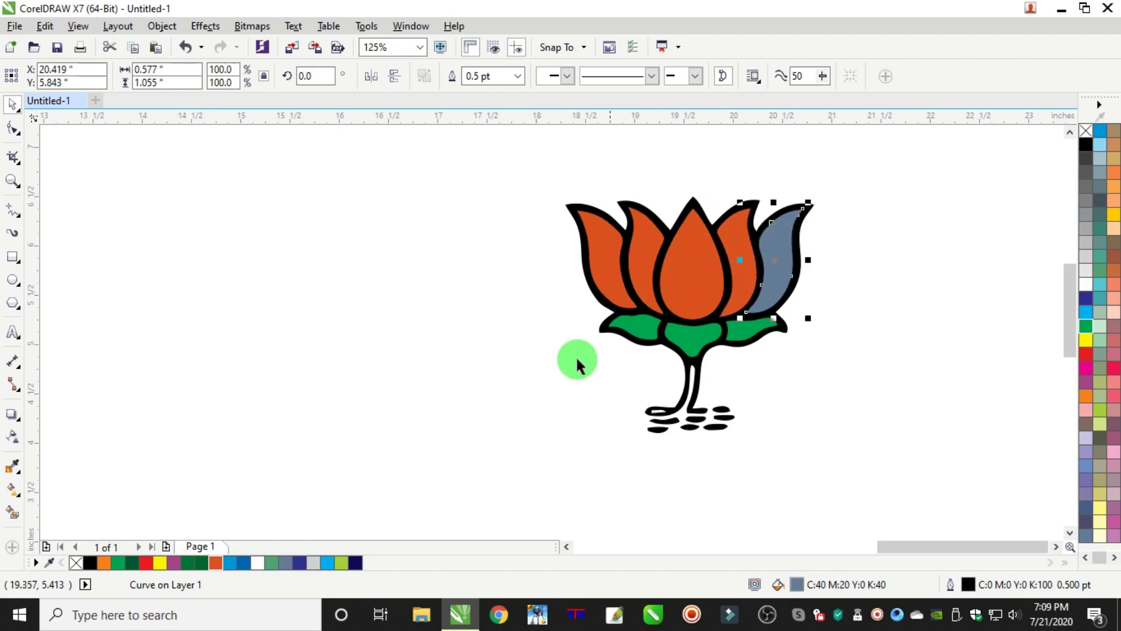
{"action": "left_click", "coordinate": [215, 562]}
{"action": "left_click", "coordinate": [390, 292]}
Step: Select the whole coloured lotus with its outline and group its objects
{"action": "scroll", "coordinate": [406, 287], "scroll_direction": "down", "scroll_amount": 2}
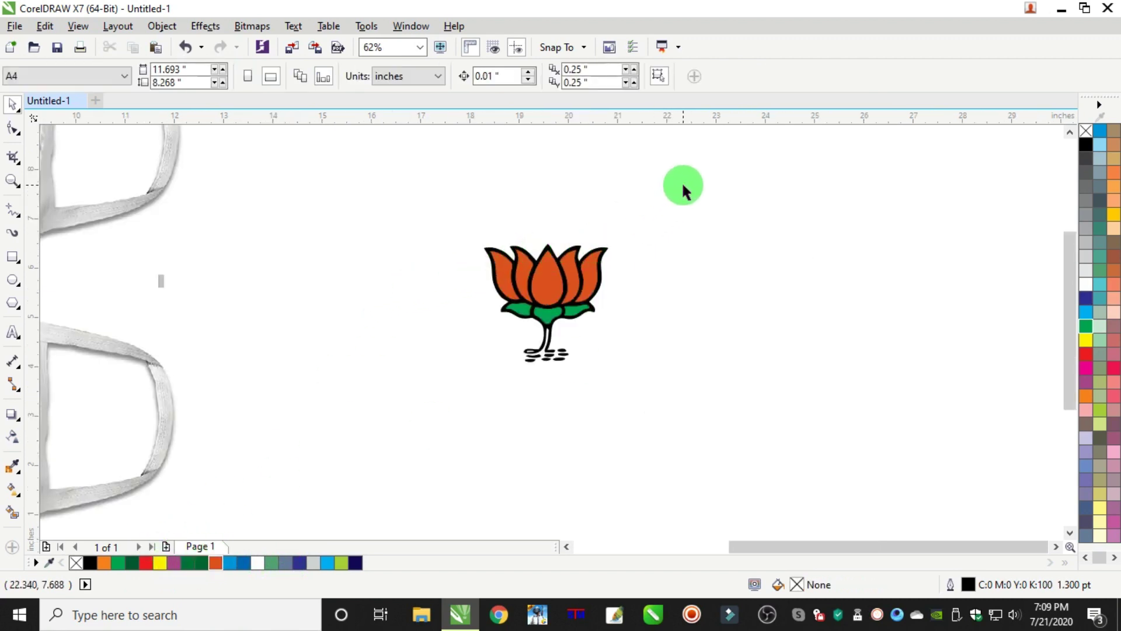
{"action": "left_click_drag", "start_coordinate": [683, 187], "coordinate": [453, 408]}
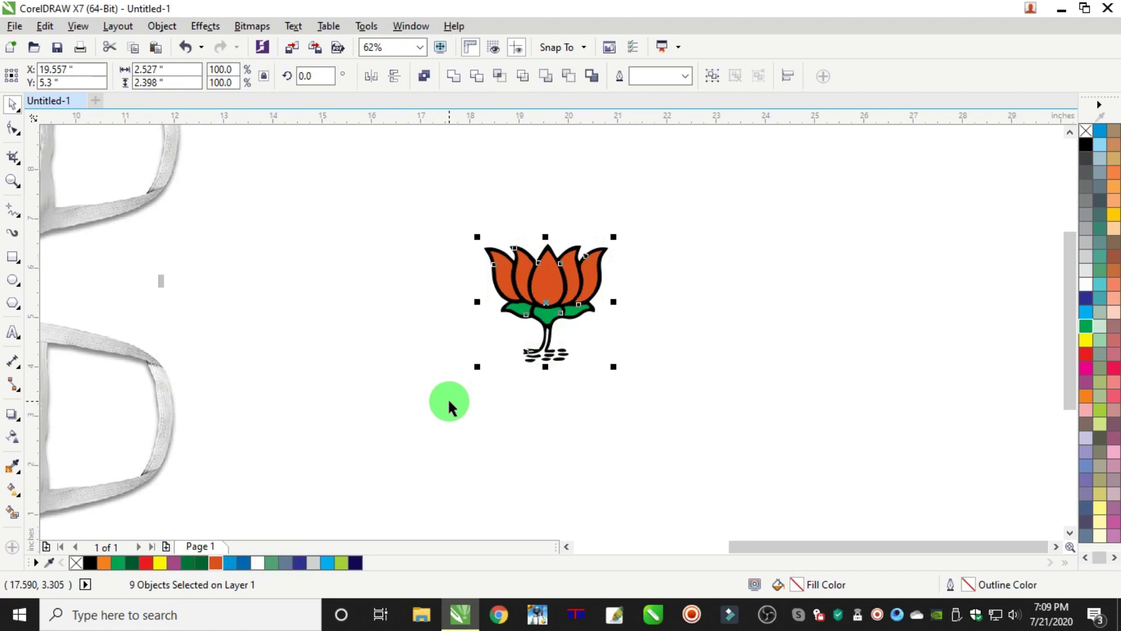
{"action": "right_click", "coordinate": [565, 276]}
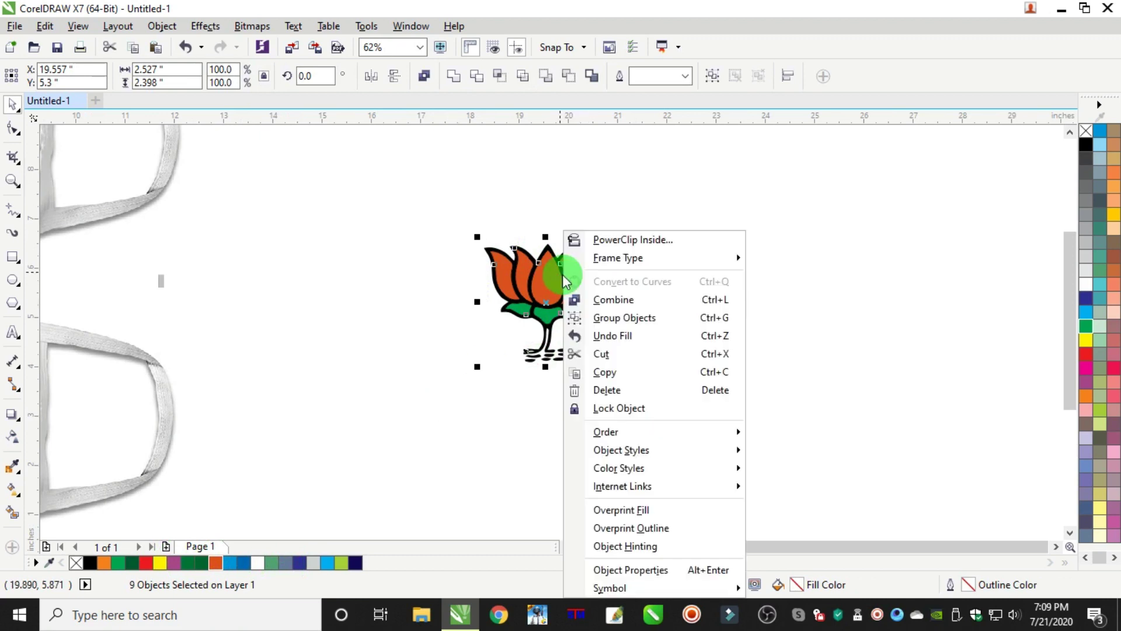
{"action": "left_click", "coordinate": [613, 317]}
Step: Move the coloured lotus group onto the lower mask, aligned over the existing lotus outline
{"action": "scroll", "coordinate": [497, 342], "scroll_direction": "down", "scroll_amount": 4}
{"action": "scroll", "coordinate": [363, 360], "scroll_direction": "up", "scroll_amount": 2}
{"action": "left_click_drag", "start_coordinate": [613, 302], "coordinate": [301, 371]}
{"action": "scroll", "coordinate": [316, 356], "scroll_direction": "up", "scroll_amount": 2}
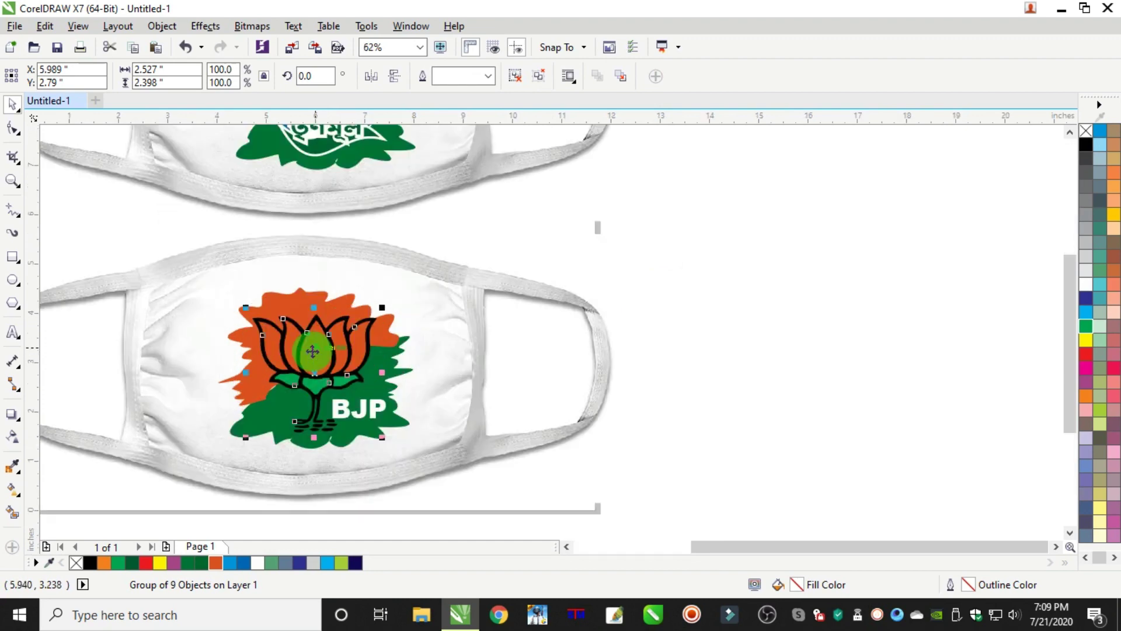
{"action": "scroll", "coordinate": [306, 394], "scroll_direction": "up", "scroll_amount": 3}
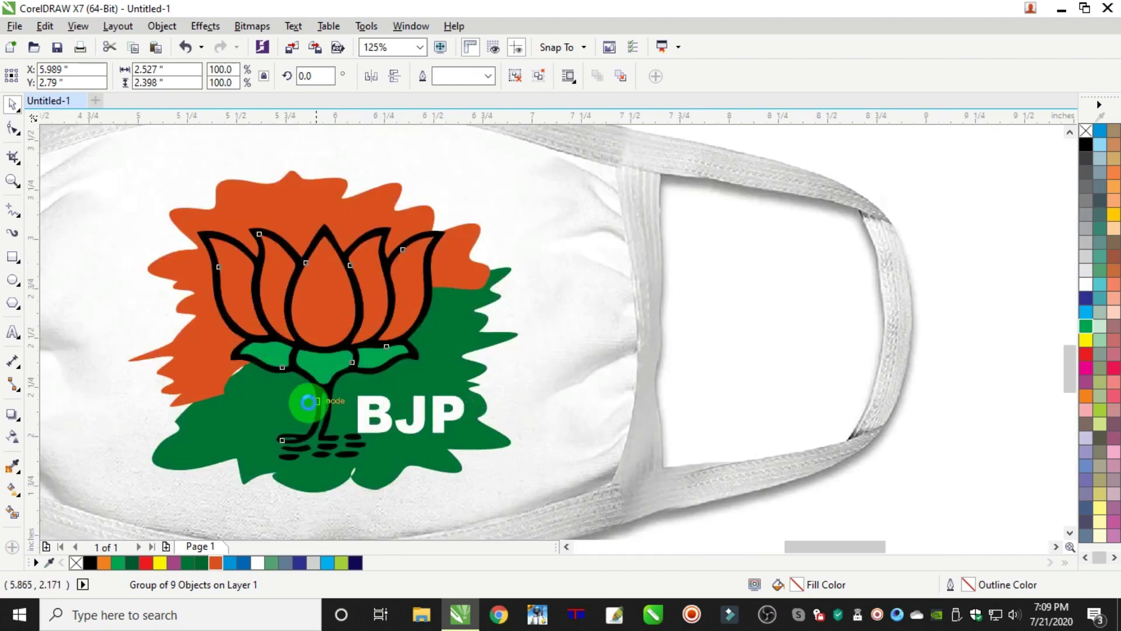
{"action": "scroll", "coordinate": [320, 393], "scroll_direction": "down", "scroll_amount": 1}
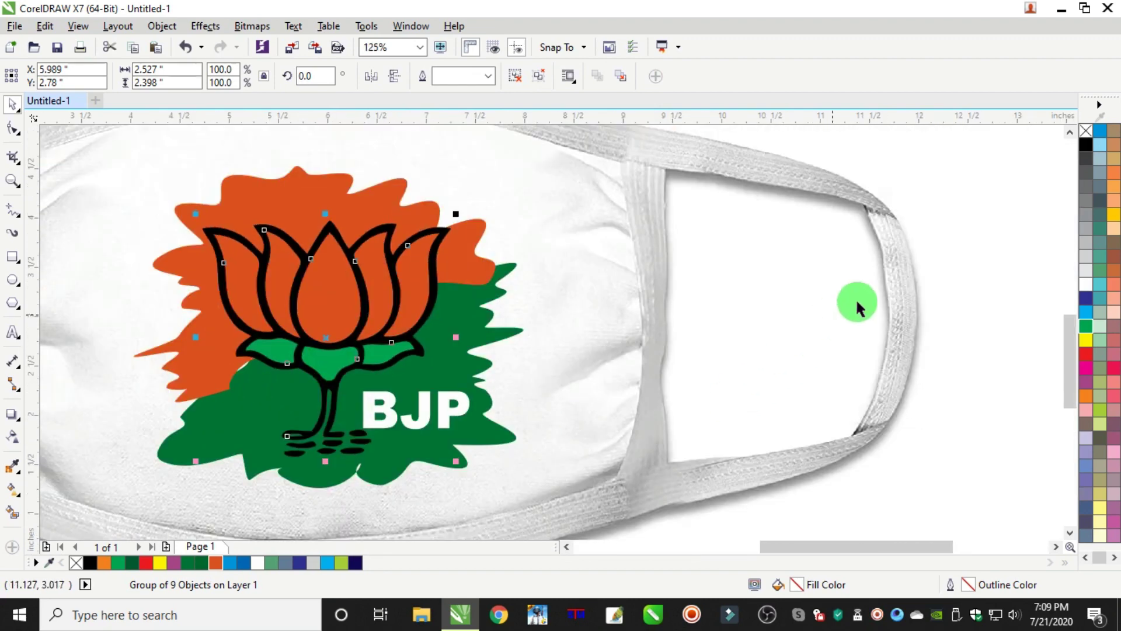
Step: Reshape the lower mask's green brush edge just below the lotus's left leaf to close the white gap against the orange shape
{"action": "left_click", "coordinate": [779, 233]}
{"action": "left_click", "coordinate": [230, 367], "text": "ctrl"}
{"action": "scroll", "coordinate": [230, 367], "scroll_direction": "up", "scroll_amount": 1}
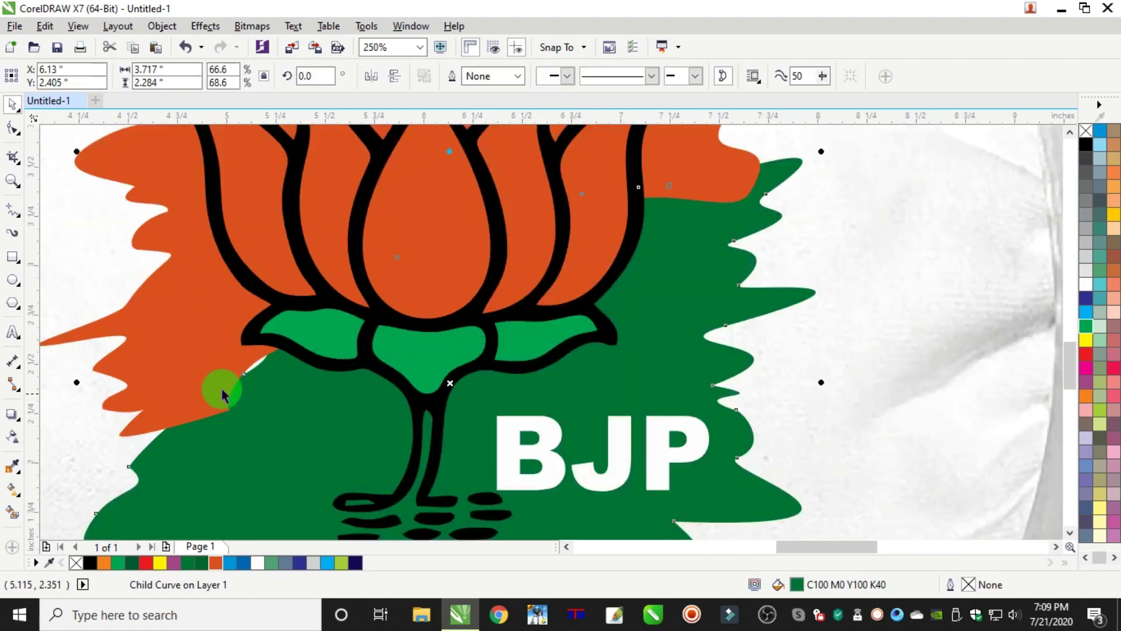
{"action": "left_click", "coordinate": [11, 131]}
{"action": "scroll", "coordinate": [240, 371], "scroll_direction": "up", "scroll_amount": 2}
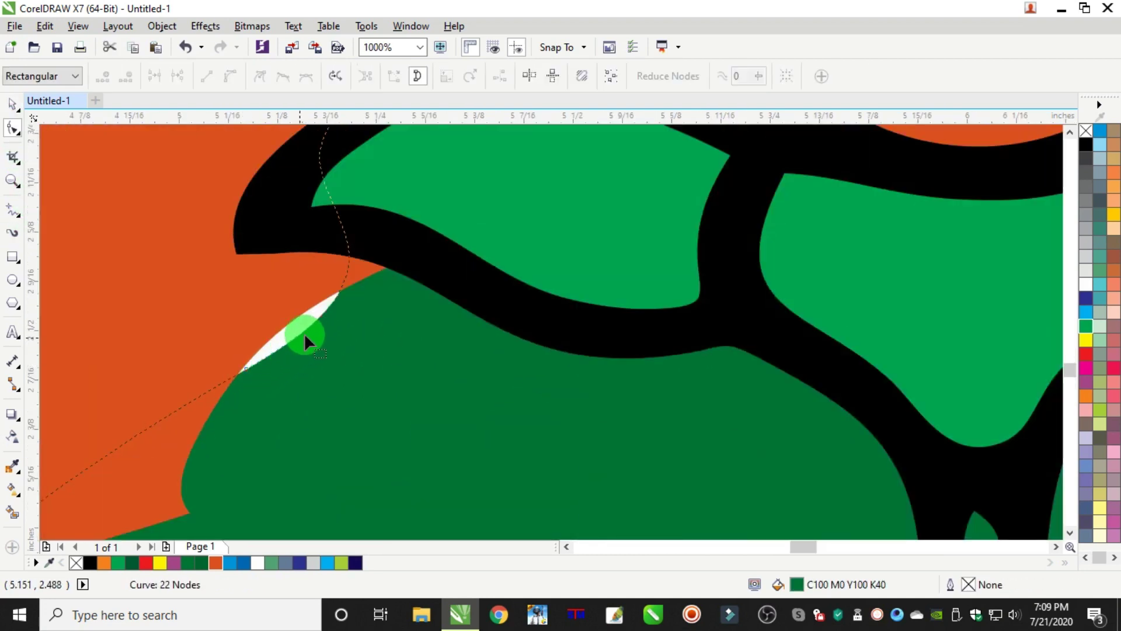
{"action": "left_click_drag", "start_coordinate": [299, 336], "coordinate": [239, 354]}
{"action": "scroll", "coordinate": [240, 354], "scroll_direction": "down", "scroll_amount": 2}
{"action": "scroll", "coordinate": [243, 353], "scroll_direction": "down", "scroll_amount": 1}
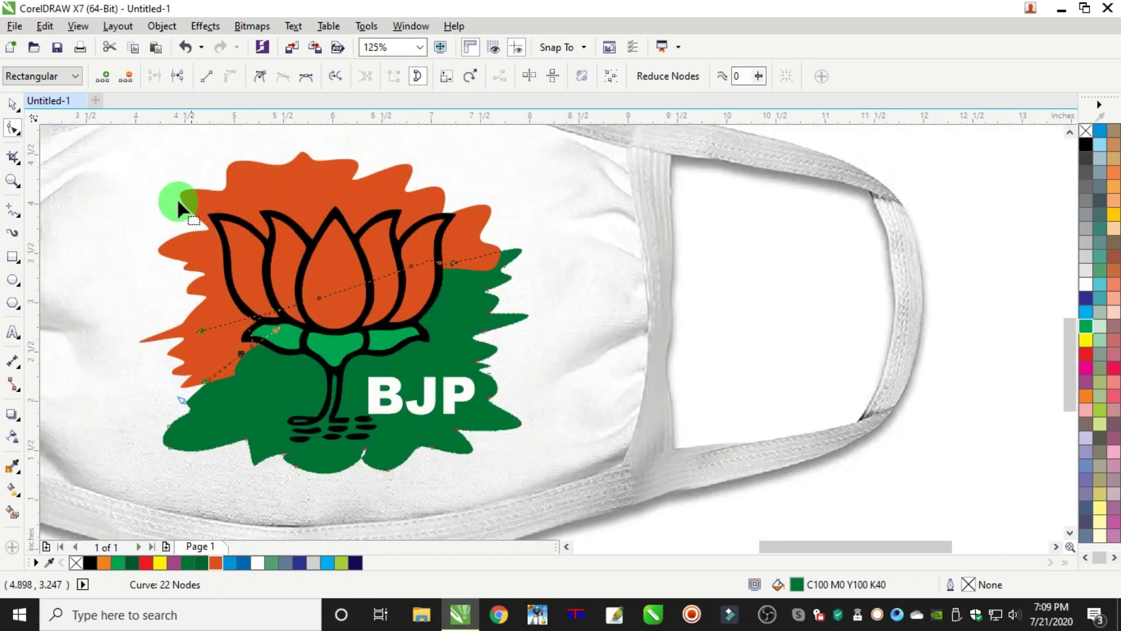
{"action": "left_click", "coordinate": [7, 107]}
{"action": "scroll", "coordinate": [170, 258], "scroll_direction": "down", "scroll_amount": 2}
{"action": "left_click", "coordinate": [713, 230]}
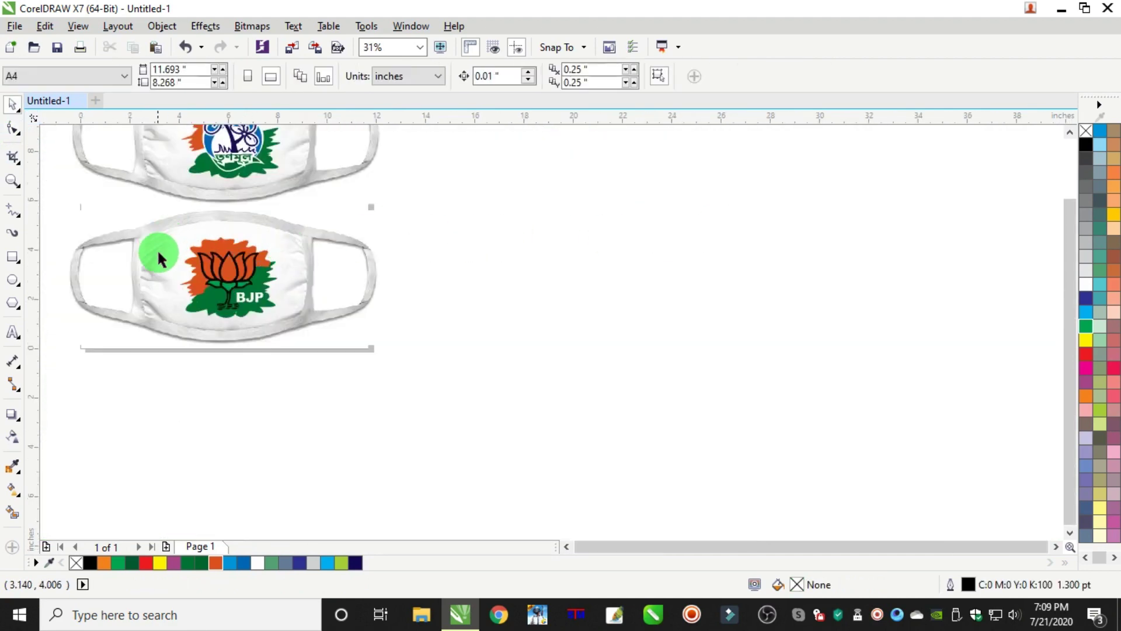
Step: Copy the coloured lotus group on the lower mask and make the original's fill and outline white
{"action": "scroll", "coordinate": [156, 250], "scroll_direction": "up", "scroll_amount": 2}
{"action": "left_click", "coordinate": [322, 252]}
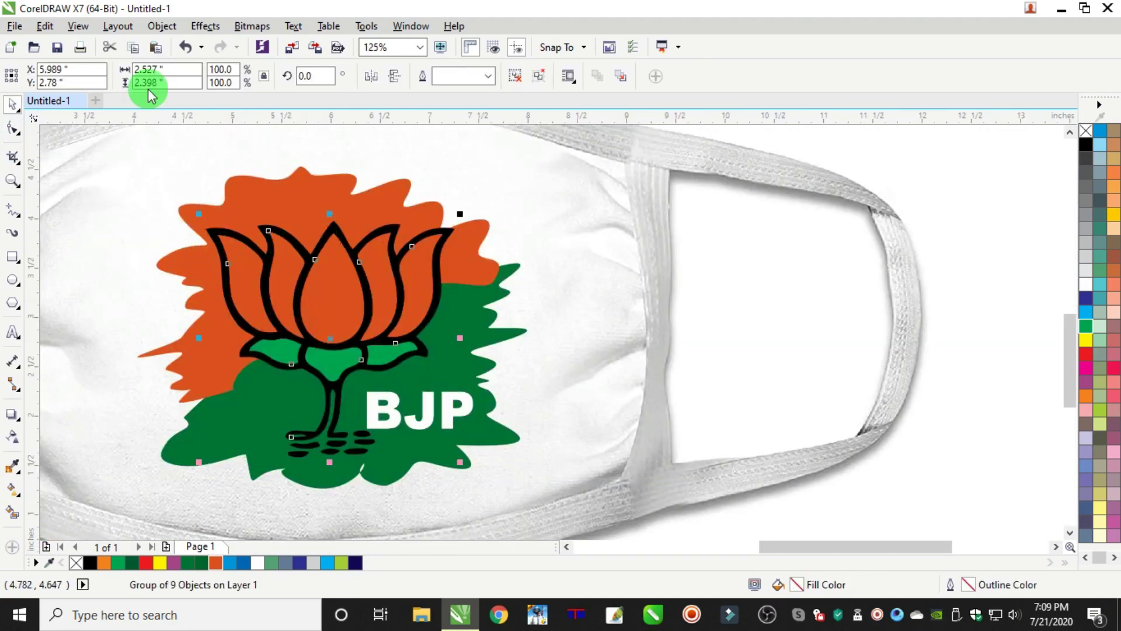
{"action": "left_click", "coordinate": [45, 25]}
{"action": "left_click", "coordinate": [88, 146]}
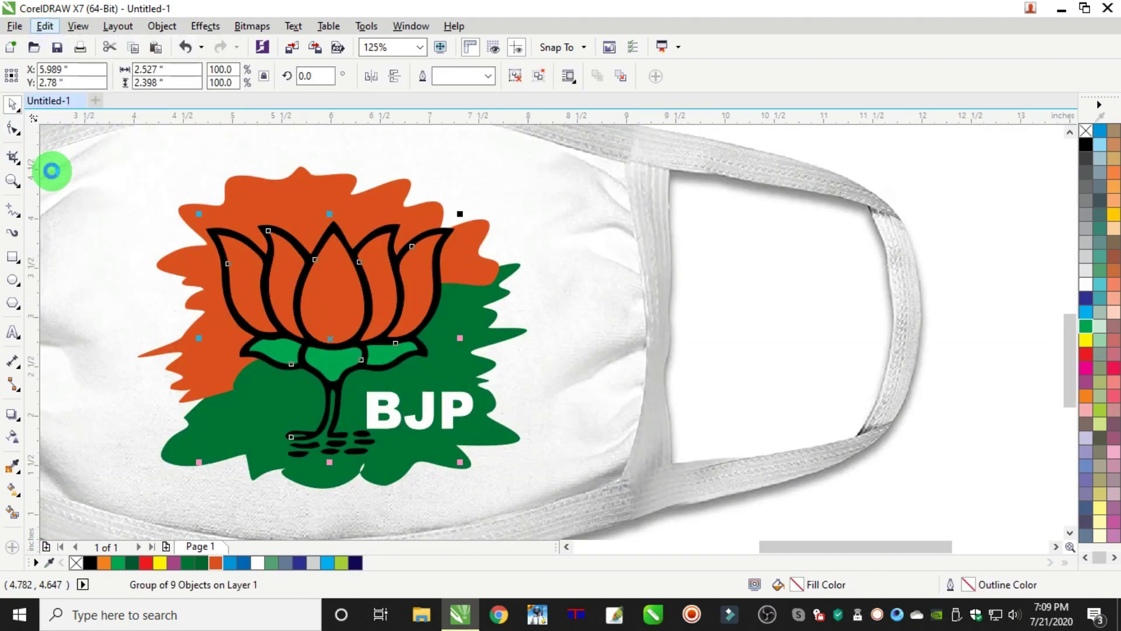
{"action": "left_click", "coordinate": [1090, 282]}
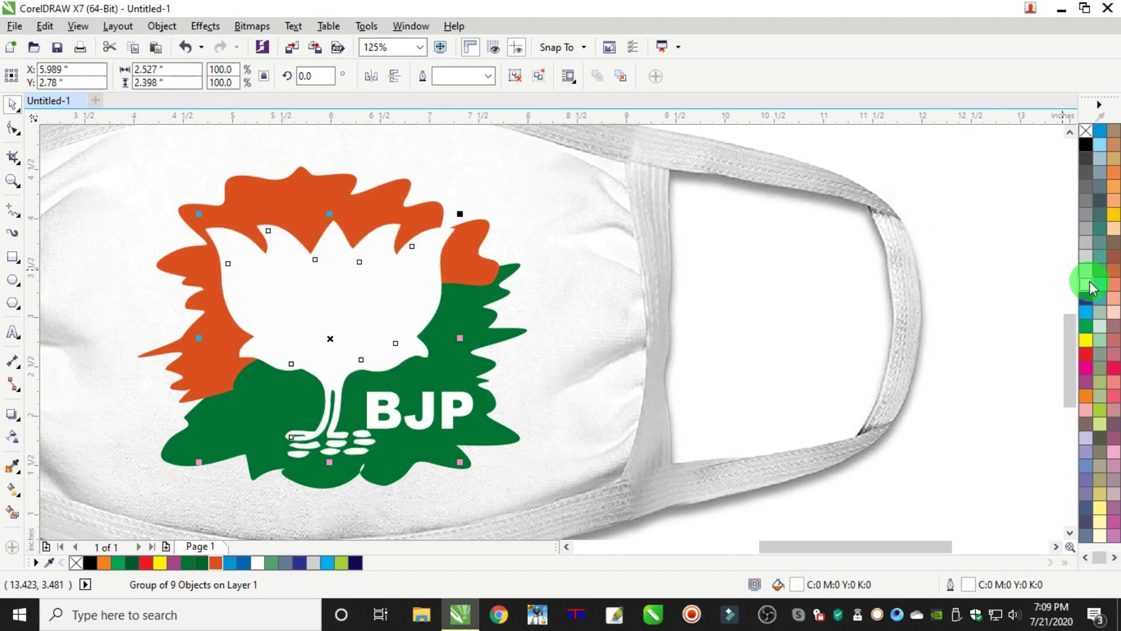
Step: Set the outline width of the white lotus group to 7 pt
{"action": "key", "text": "F12"}
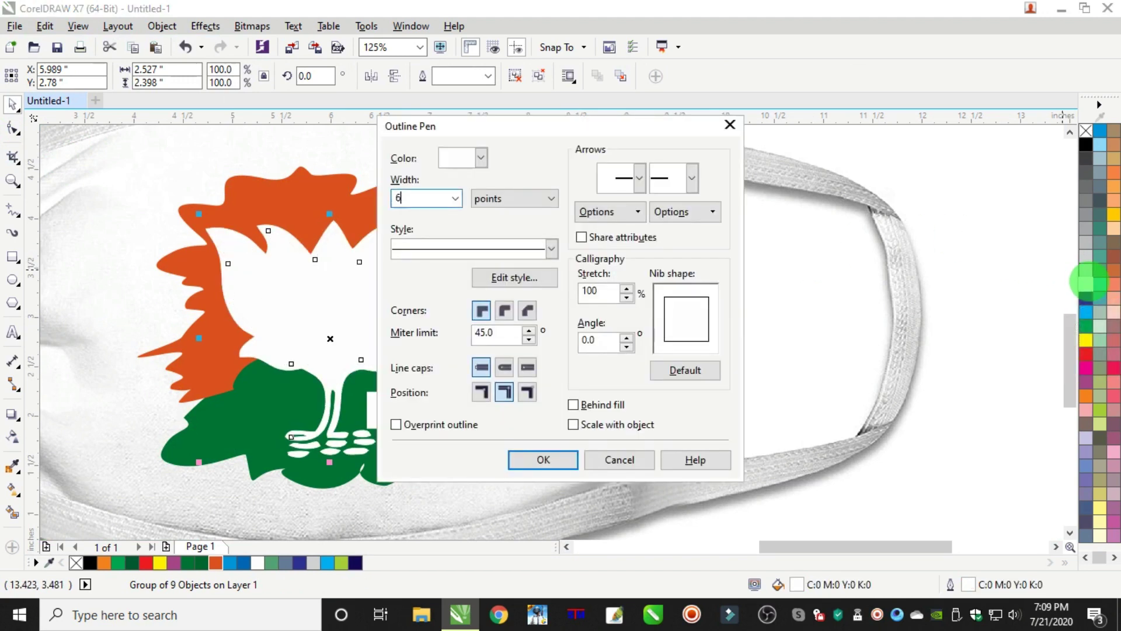
{"action": "type", "text": "6"}
{"action": "key", "text": "Return"}
{"action": "key", "text": "F12"}
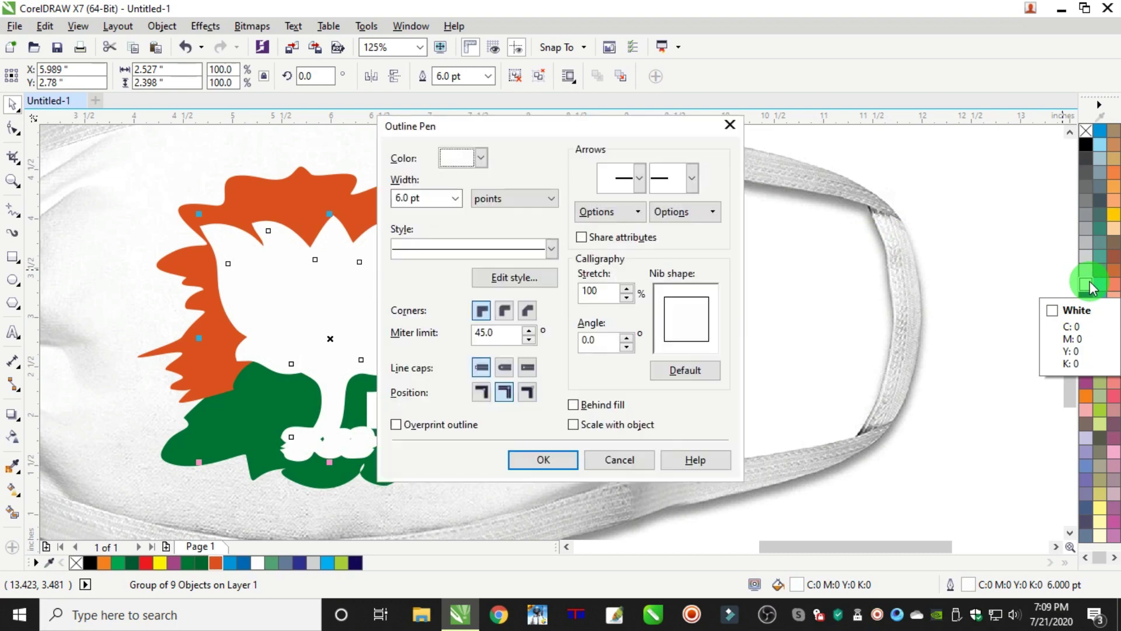
{"action": "key", "text": "Return"}
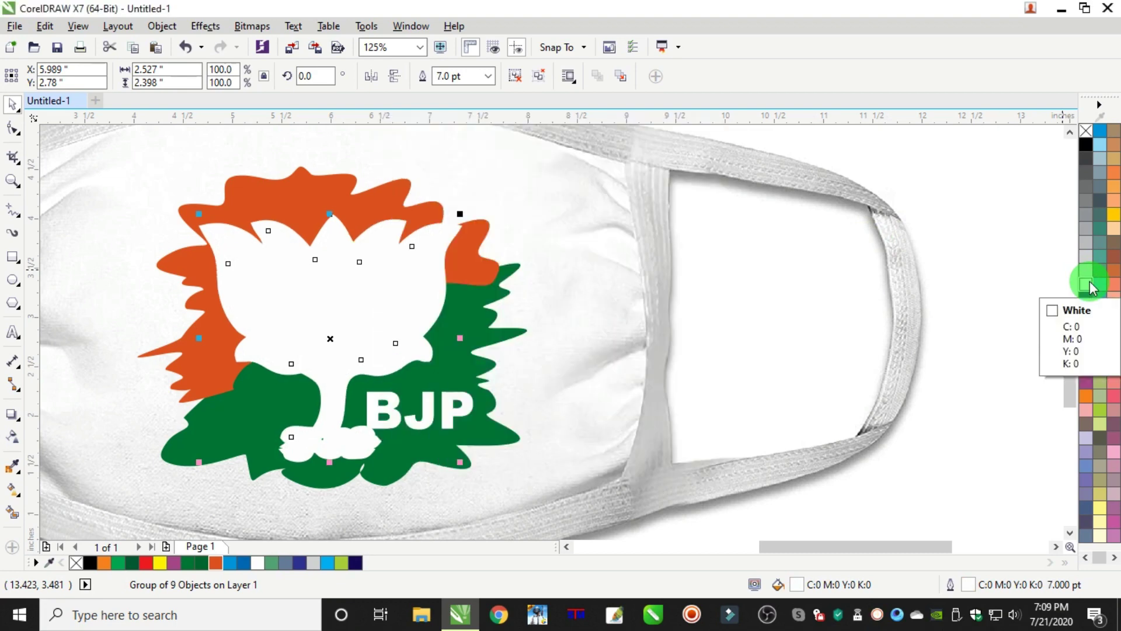
Step: Paste the copied coloured lotus on top of the white lotus
{"action": "right_click", "coordinate": [960, 174]}
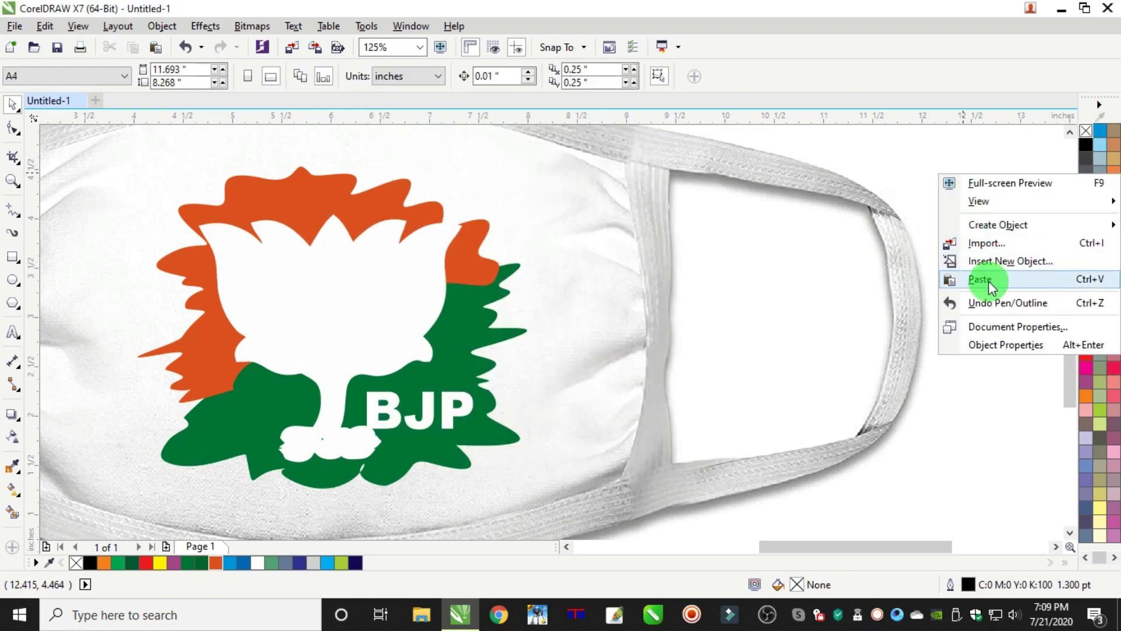
{"action": "left_click", "coordinate": [990, 282]}
{"action": "left_click", "coordinate": [954, 235]}
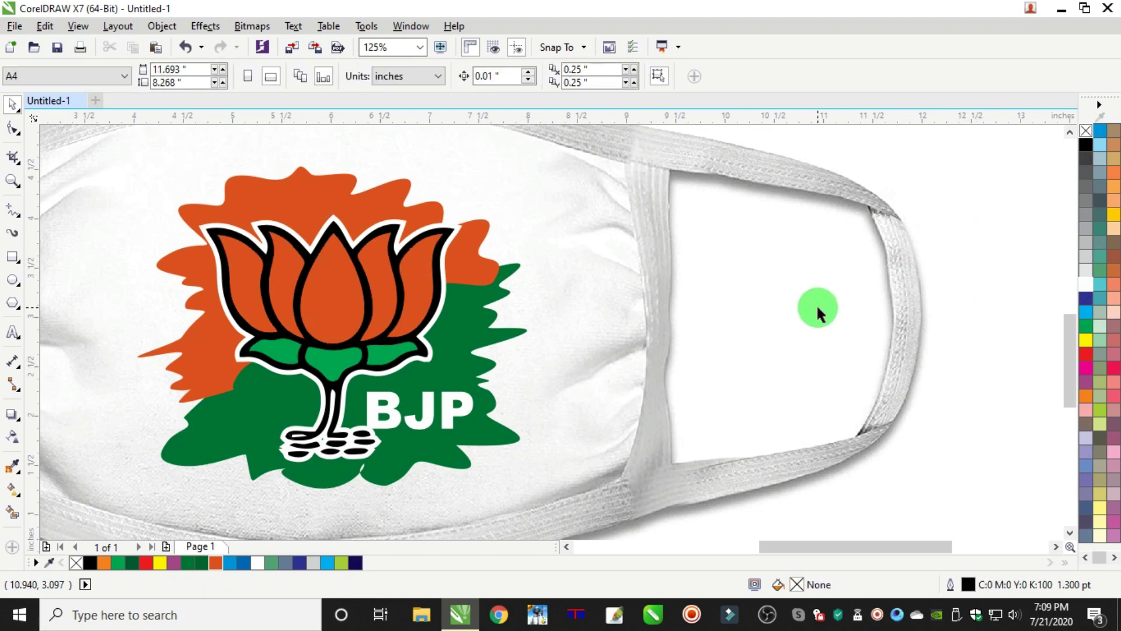
Step: Move the whole BJP mask with its artwork off the page, into the empty area to its left
{"action": "scroll", "coordinate": [817, 303], "scroll_direction": "down", "scroll_amount": 2}
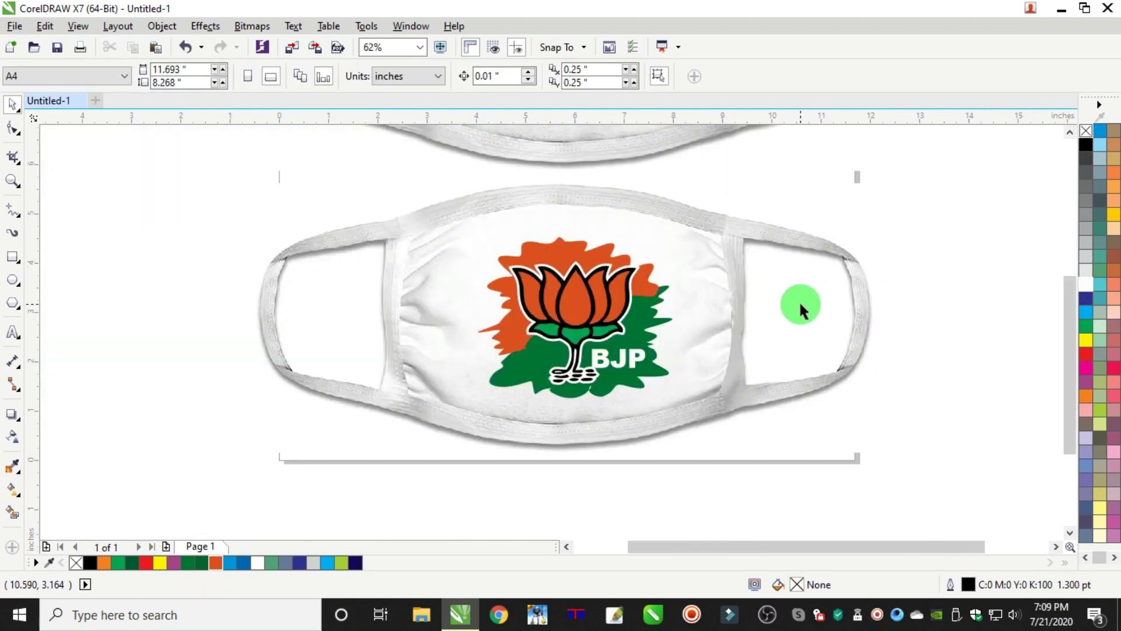
{"action": "scroll", "coordinate": [799, 300], "scroll_direction": "down", "scroll_amount": 2}
{"action": "scroll", "coordinate": [815, 284], "scroll_direction": "up", "scroll_amount": 1}
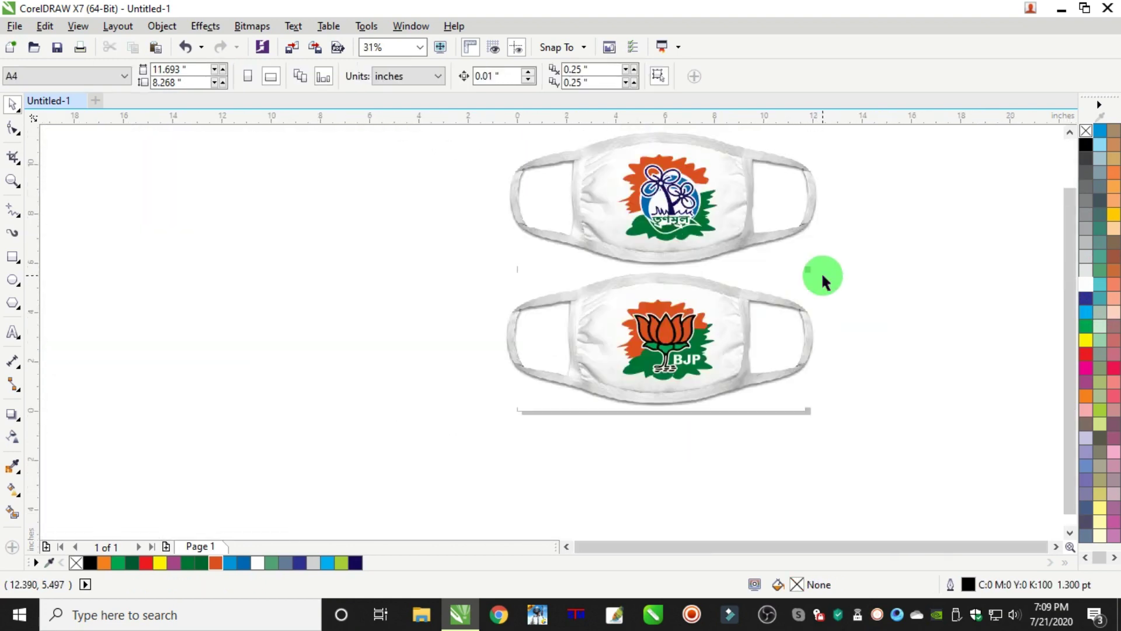
{"action": "left_click_drag", "start_coordinate": [422, 441], "coordinate": [422, 441]}
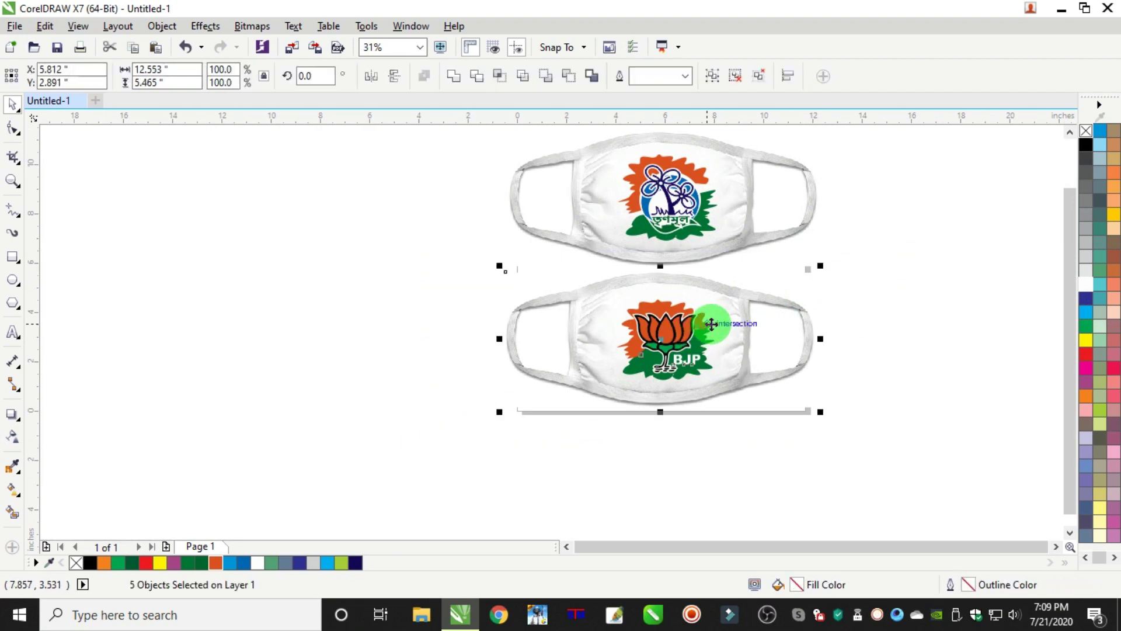
{"action": "left_click_drag", "start_coordinate": [713, 320], "coordinate": [320, 312]}
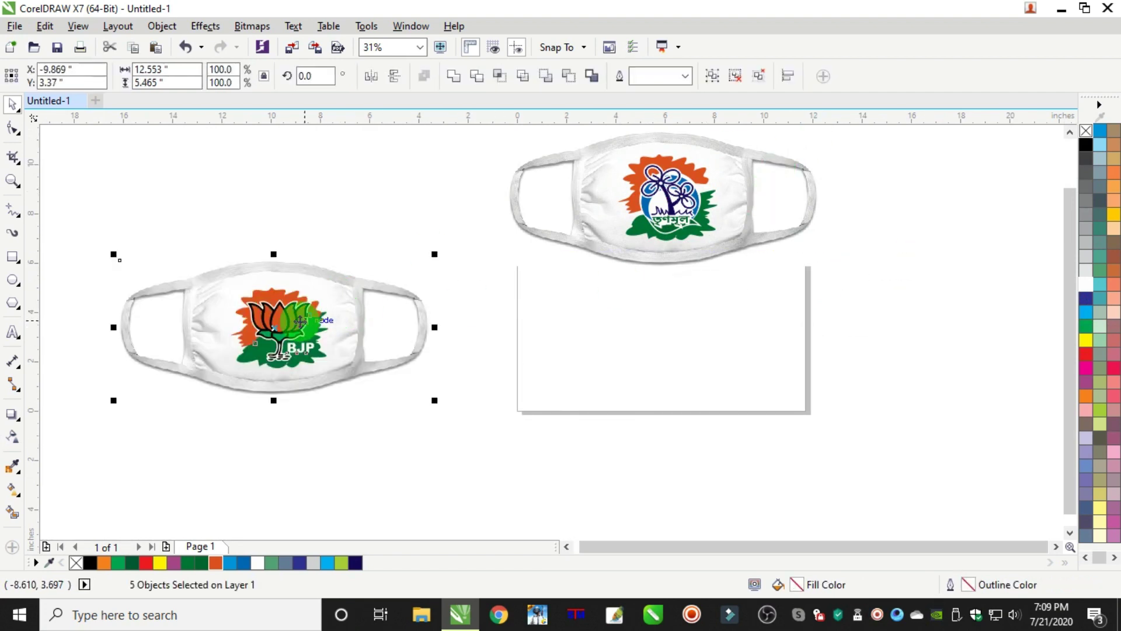
{"action": "scroll", "coordinate": [296, 322], "scroll_direction": "up", "scroll_amount": 1}
{"action": "left_click", "coordinate": [316, 318]}
{"action": "scroll", "coordinate": [548, 203], "scroll_direction": "down", "scroll_amount": 1}
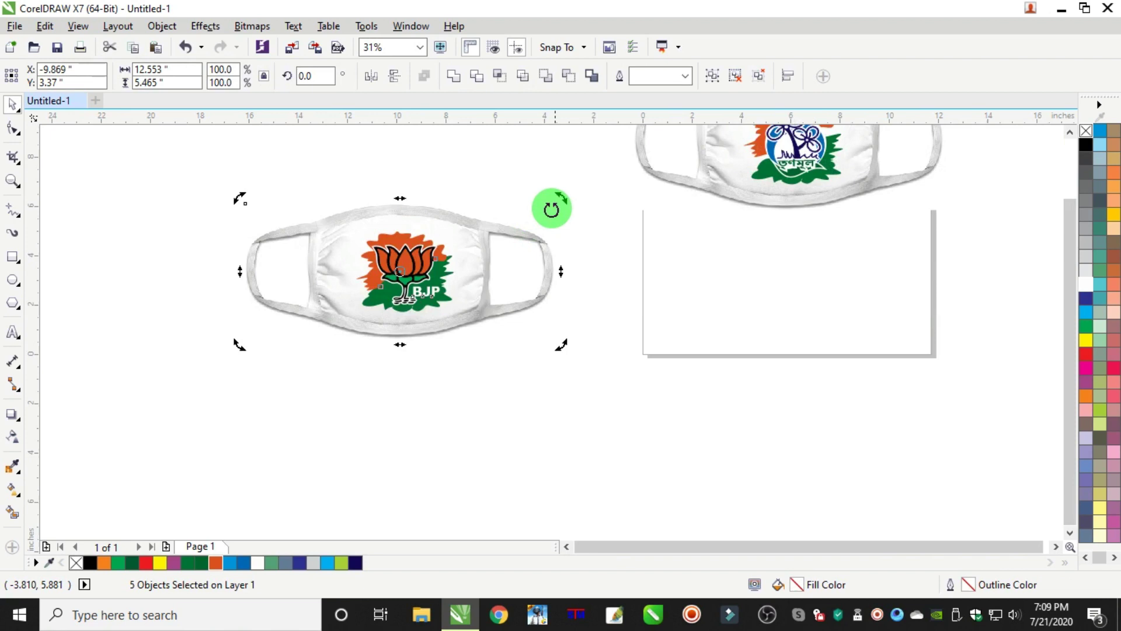
{"action": "left_click", "coordinate": [693, 369]}
Step: Move the upper mask photo off the page above the BJP mask, and place the তৃণমূল artwork on the page
{"action": "scroll", "coordinate": [771, 337], "scroll_direction": "down", "scroll_amount": 1}
{"action": "scroll", "coordinate": [841, 238], "scroll_direction": "up", "scroll_amount": 1}
{"action": "left_click_drag", "start_coordinate": [796, 200], "coordinate": [479, 191]}
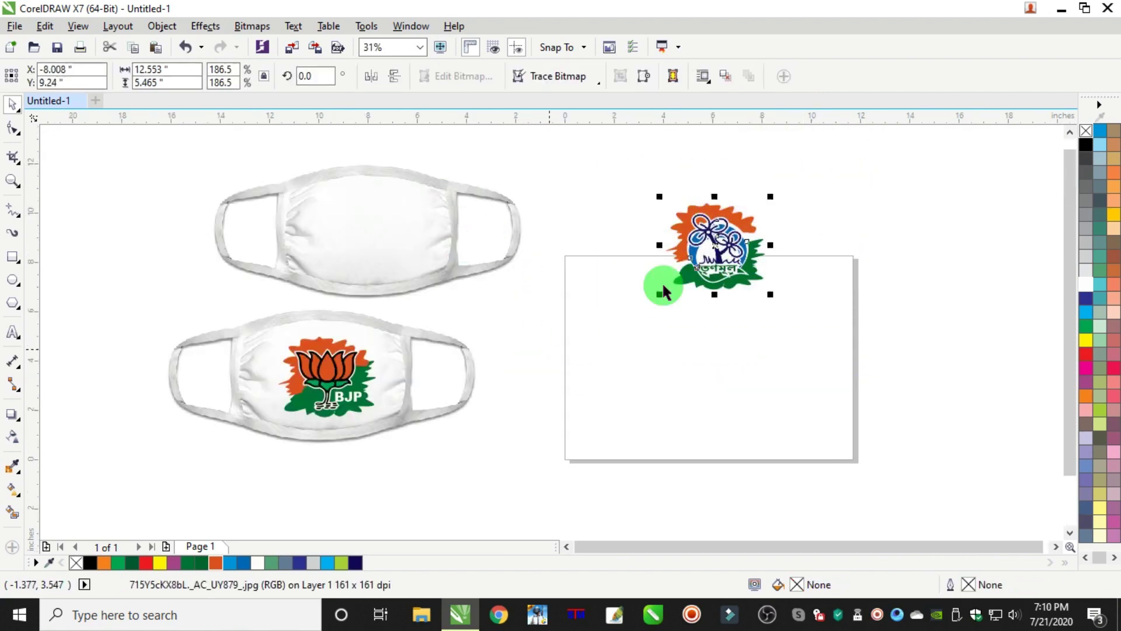
{"action": "left_click_drag", "start_coordinate": [727, 214], "coordinate": [719, 322]}
Step: Draw a straight vertical line about 0.65 in long in the page's empty area beside the তৃণমূল artwork
{"action": "scroll", "coordinate": [719, 323], "scroll_direction": "up", "scroll_amount": 1}
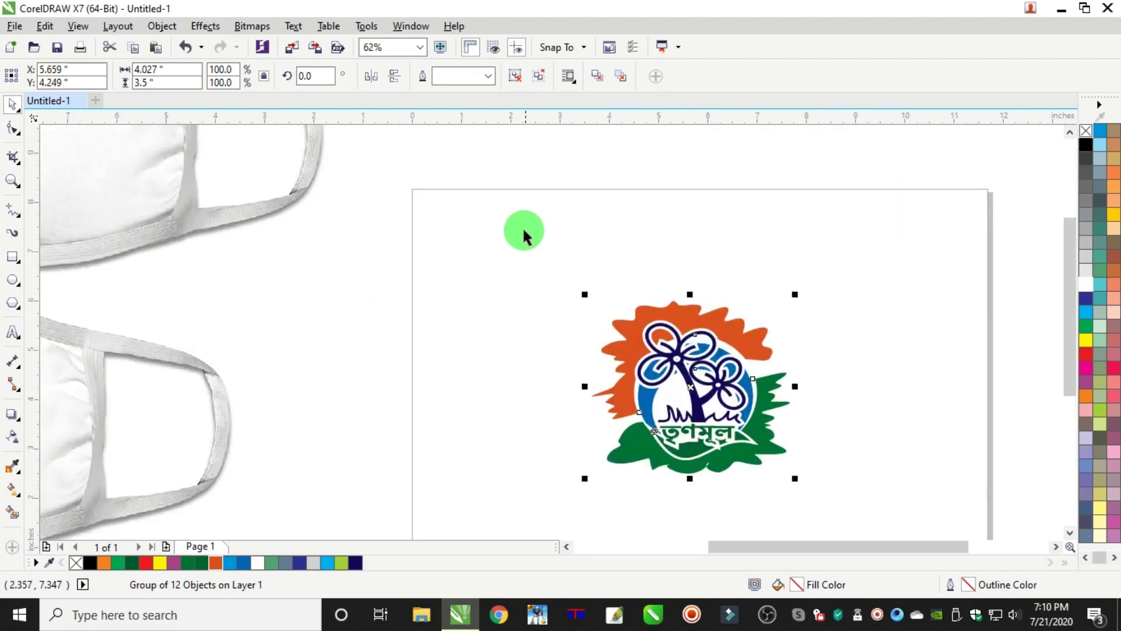
{"action": "left_click", "coordinate": [520, 230]}
{"action": "left_click", "coordinate": [12, 209]}
{"action": "left_click", "coordinate": [495, 261]}
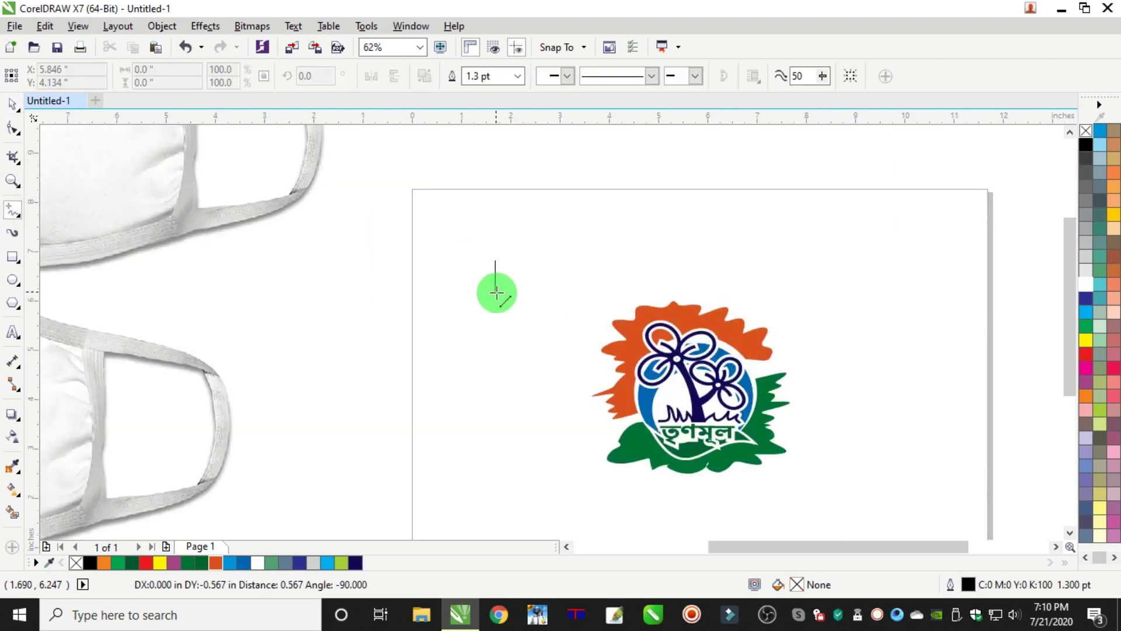
{"action": "left_click", "coordinate": [496, 291]}
{"action": "left_click", "coordinate": [13, 105]}
Step: Duplicate the vertical line slightly to its right and rotate the copy by 90 degrees
{"action": "scroll", "coordinate": [508, 264], "scroll_direction": "up", "scroll_amount": 2}
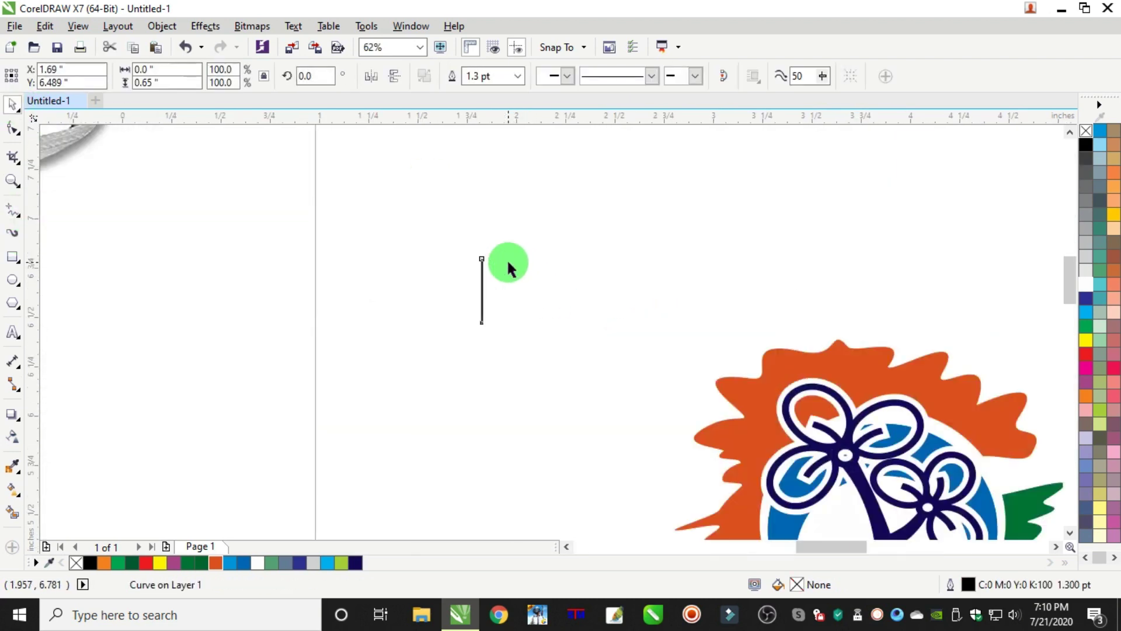
{"action": "left_click_drag", "start_coordinate": [456, 277], "coordinate": [473, 281]}
{"action": "right_click", "coordinate": [473, 281]}
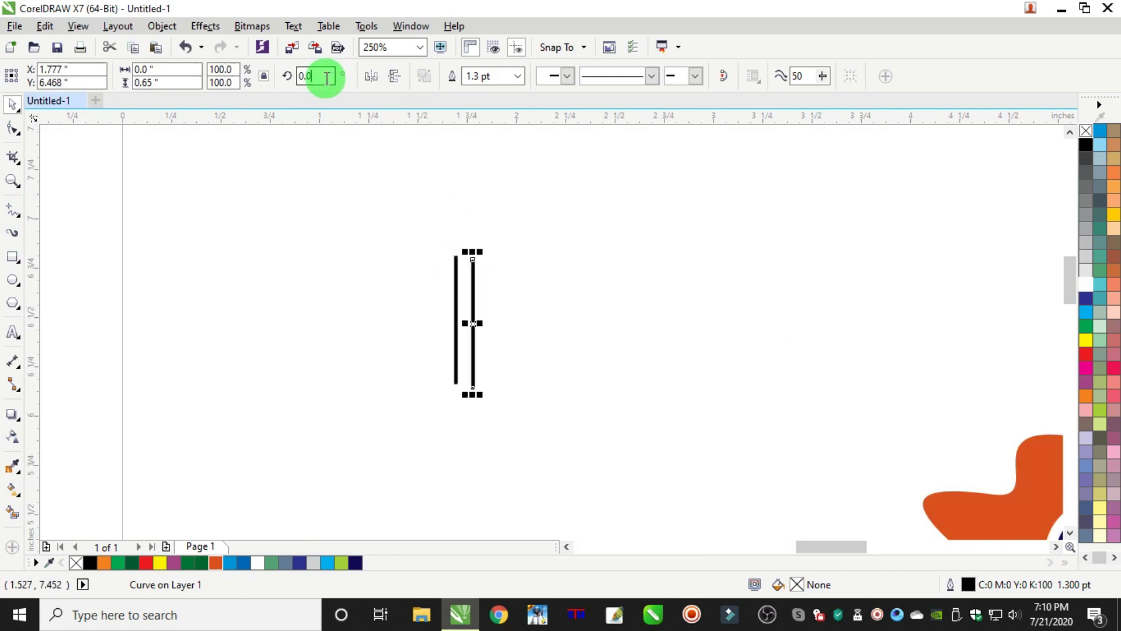
{"action": "key", "text": "BackSpace"}
{"action": "key", "text": "BackSpace"}
{"action": "key", "text": "BackSpace"}
{"action": "type", "text": "90"}
{"action": "key", "text": "Return"}
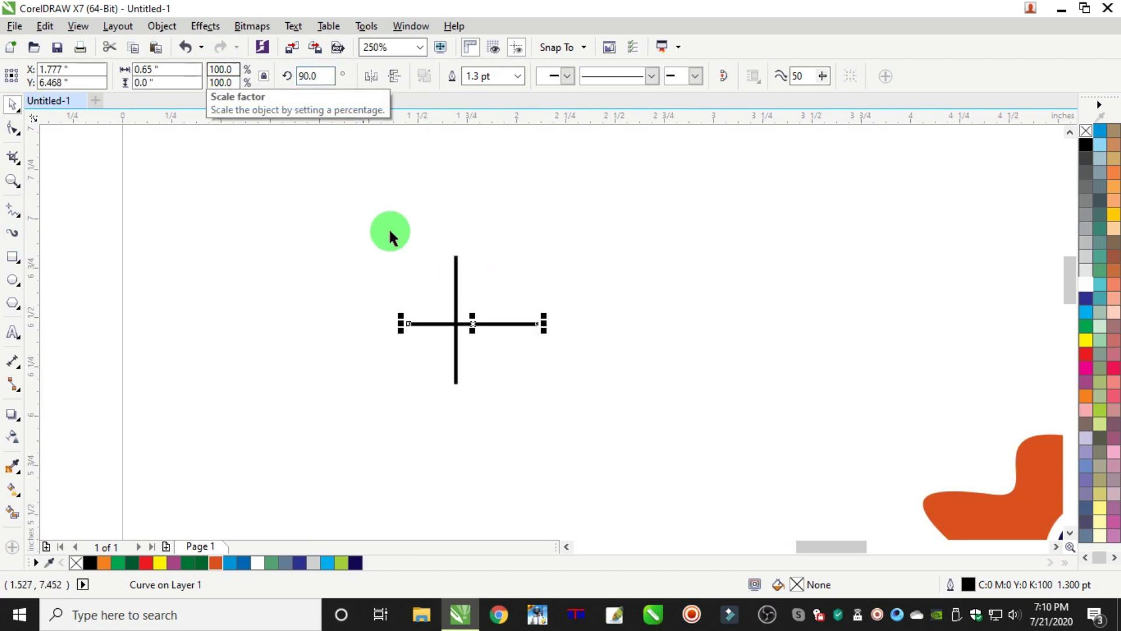
Step: Turn the two lines into a grouped, centred registration cross about 0.183 in wide with 0.5 pt outlines
{"action": "left_click_drag", "start_coordinate": [327, 215], "coordinate": [564, 437]}
{"action": "left_click_drag", "start_coordinate": [526, 388], "coordinate": [552, 343]}
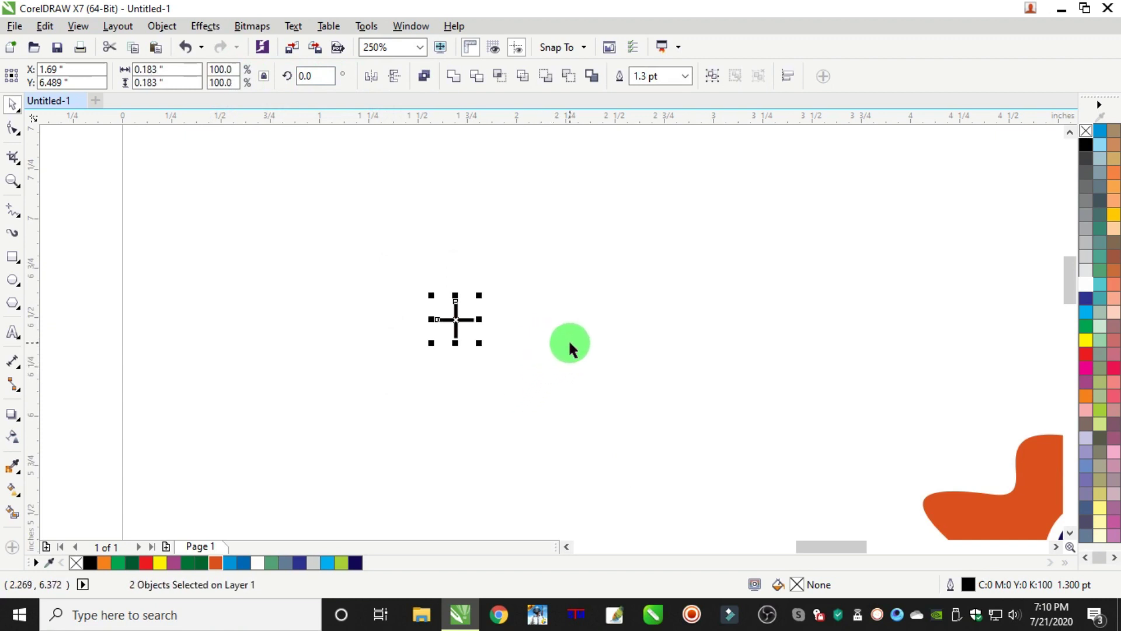
{"action": "key", "text": "F12"}
{"action": "type", "text": "0.5"}
{"action": "key", "text": "Return"}
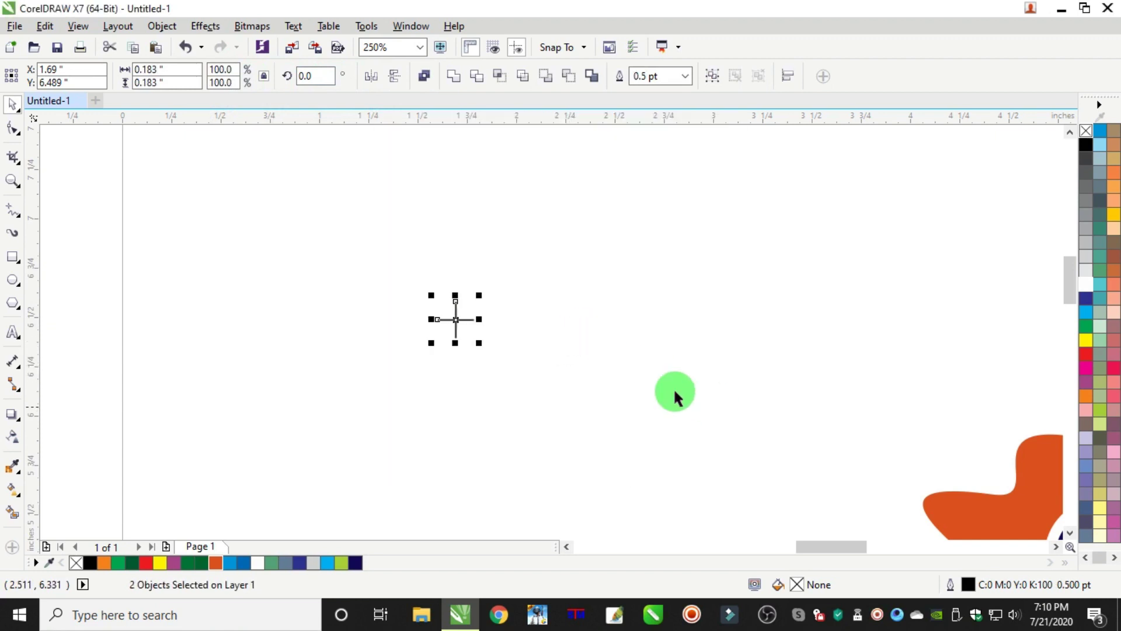
{"action": "key", "text": "ctrl+g"}
Step: Enlarge the cross to about 0.233 in and place copies at the artwork's upper left, lower right and lower left
{"action": "scroll", "coordinate": [526, 338], "scroll_direction": "down", "scroll_amount": 5}
{"action": "scroll", "coordinate": [590, 362], "scroll_direction": "up", "scroll_amount": 4}
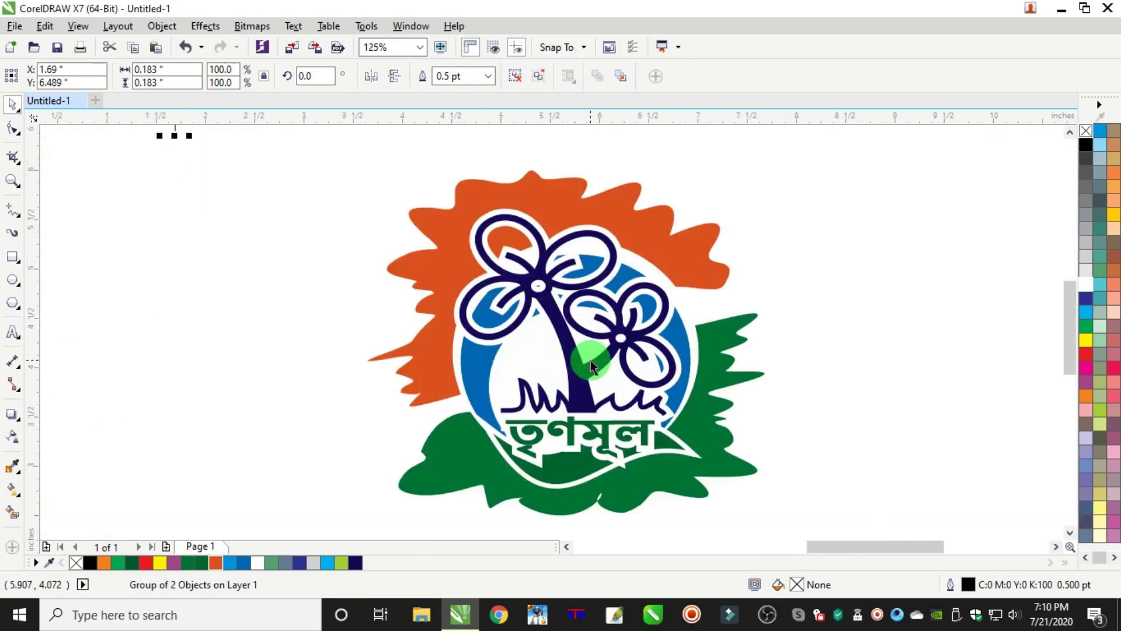
{"action": "scroll", "coordinate": [401, 263], "scroll_direction": "down", "scroll_amount": 1}
{"action": "left_click_drag", "start_coordinate": [290, 191], "coordinate": [431, 202]}
{"action": "scroll", "coordinate": [410, 211], "scroll_direction": "up", "scroll_amount": 1}
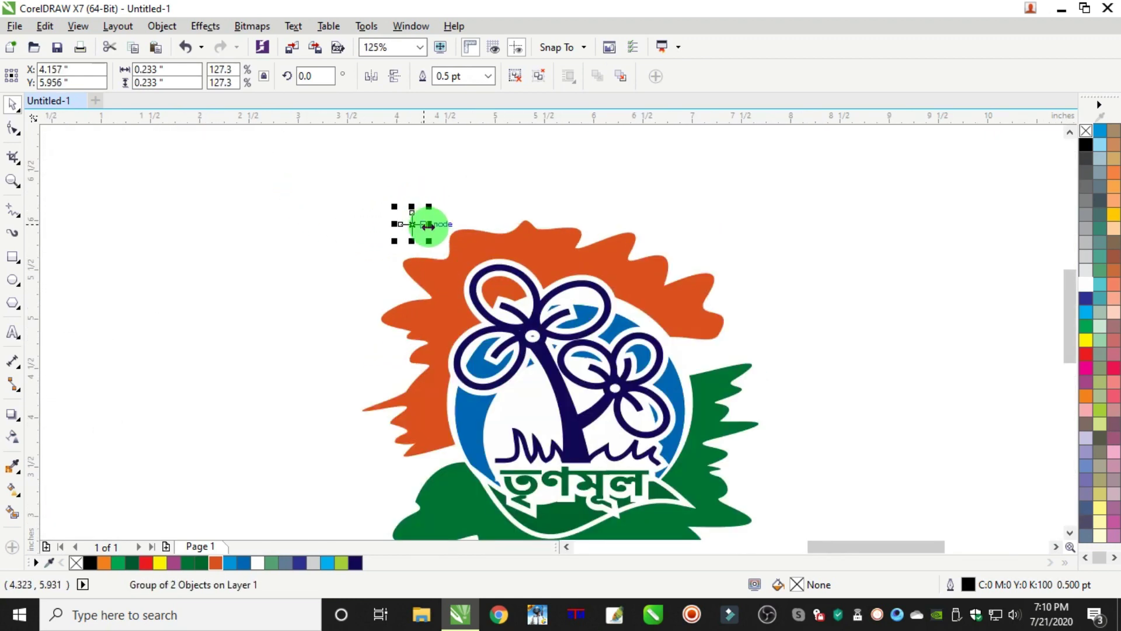
{"action": "scroll", "coordinate": [435, 227], "scroll_direction": "down", "scroll_amount": 1}
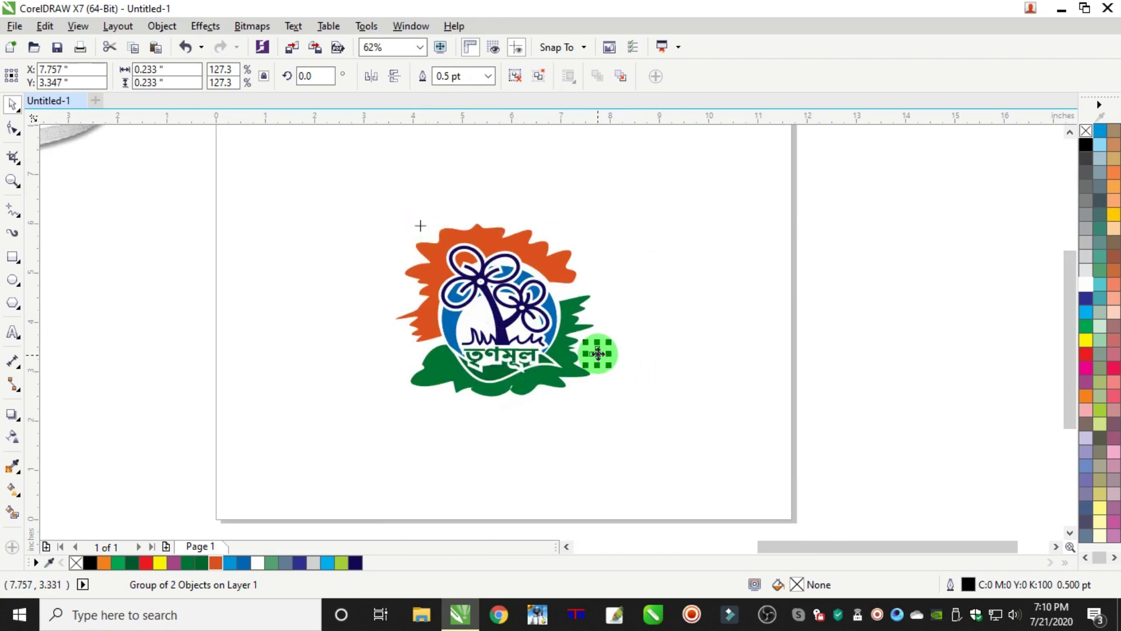
{"action": "left_click_drag", "start_coordinate": [597, 353], "coordinate": [393, 355]}
Step: Group the artwork with its three crosses, keeping one copy to the right of the page and one in the page's upper-left corner
{"action": "left_click_drag", "start_coordinate": [320, 181], "coordinate": [684, 445]}
{"action": "key", "text": "ctrl+g"}
{"action": "scroll", "coordinate": [608, 388], "scroll_direction": "down", "scroll_amount": 2}
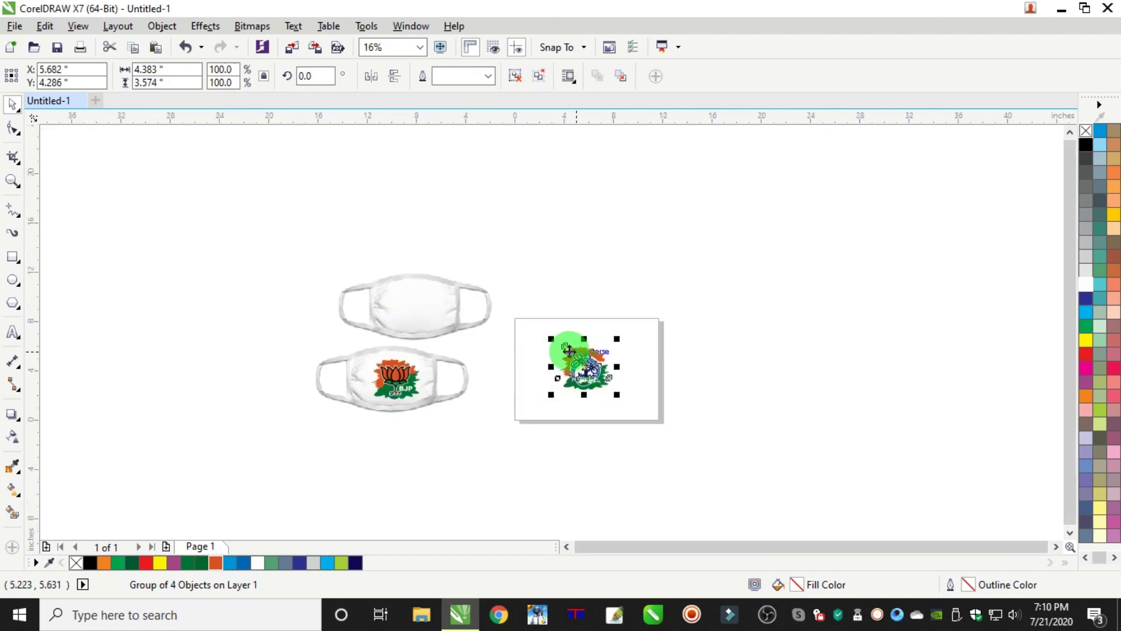
{"action": "left_click_drag", "start_coordinate": [560, 352], "coordinate": [715, 358]}
{"action": "scroll", "coordinate": [666, 345], "scroll_direction": "up", "scroll_amount": 2}
{"action": "left_click_drag", "start_coordinate": [786, 356], "coordinate": [441, 350]}
{"action": "scroll", "coordinate": [441, 350], "scroll_direction": "up", "scroll_amount": 4}
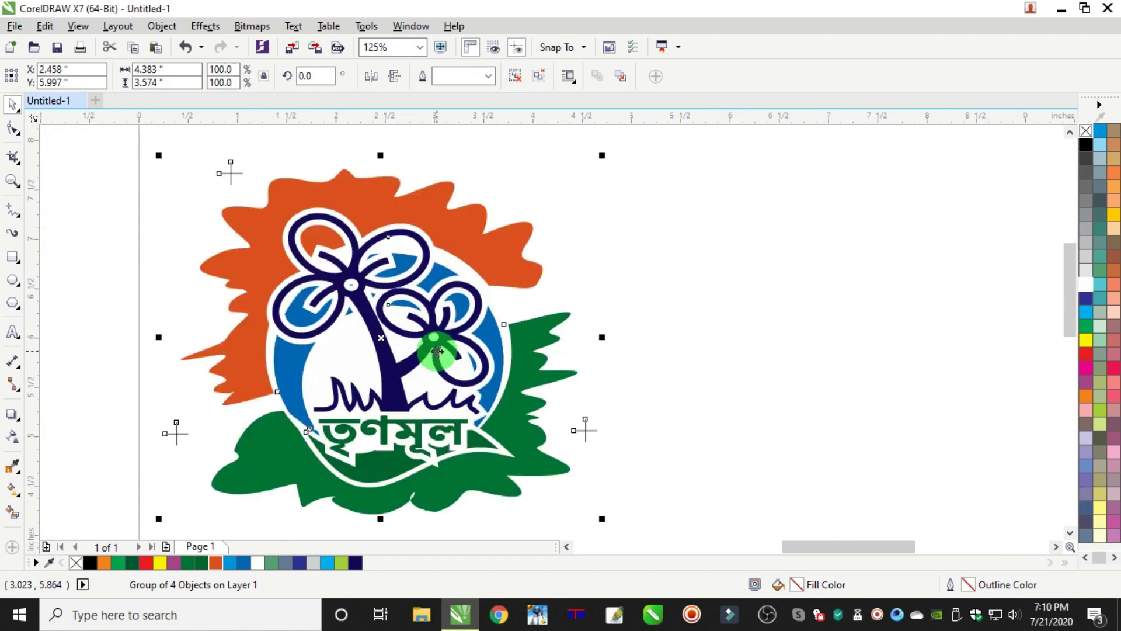
{"action": "scroll", "coordinate": [437, 351], "scroll_direction": "down", "scroll_amount": 2}
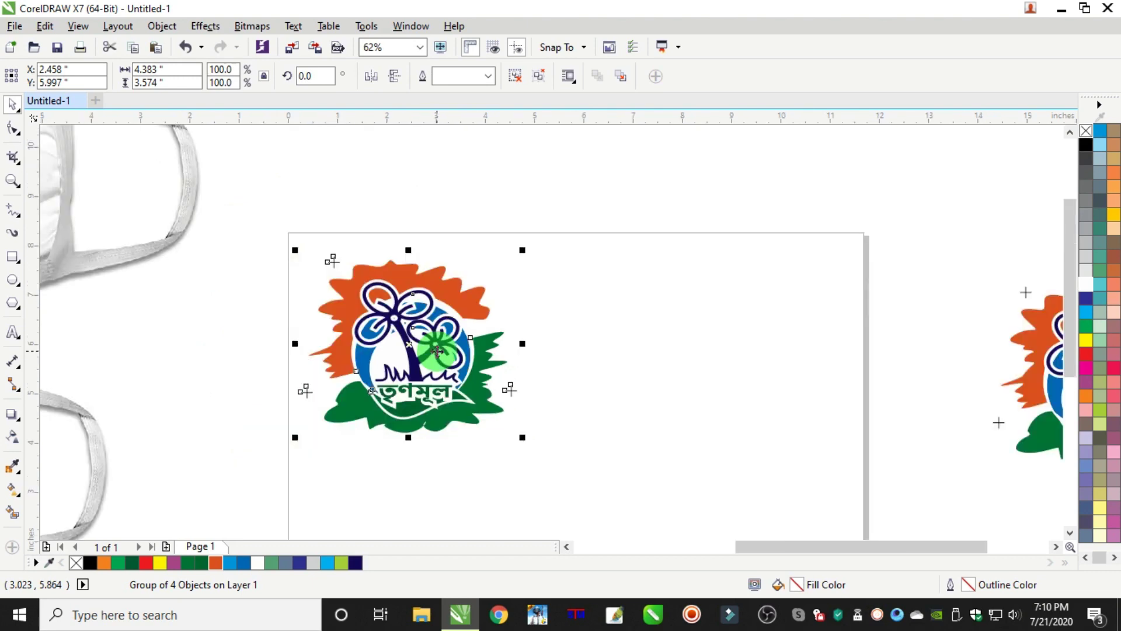
Step: Ungroup the artwork and crosses on the page, then break the nested emblem group into its individual objects
{"action": "key", "text": "ctrl+u"}
{"action": "left_click", "coordinate": [670, 311]}
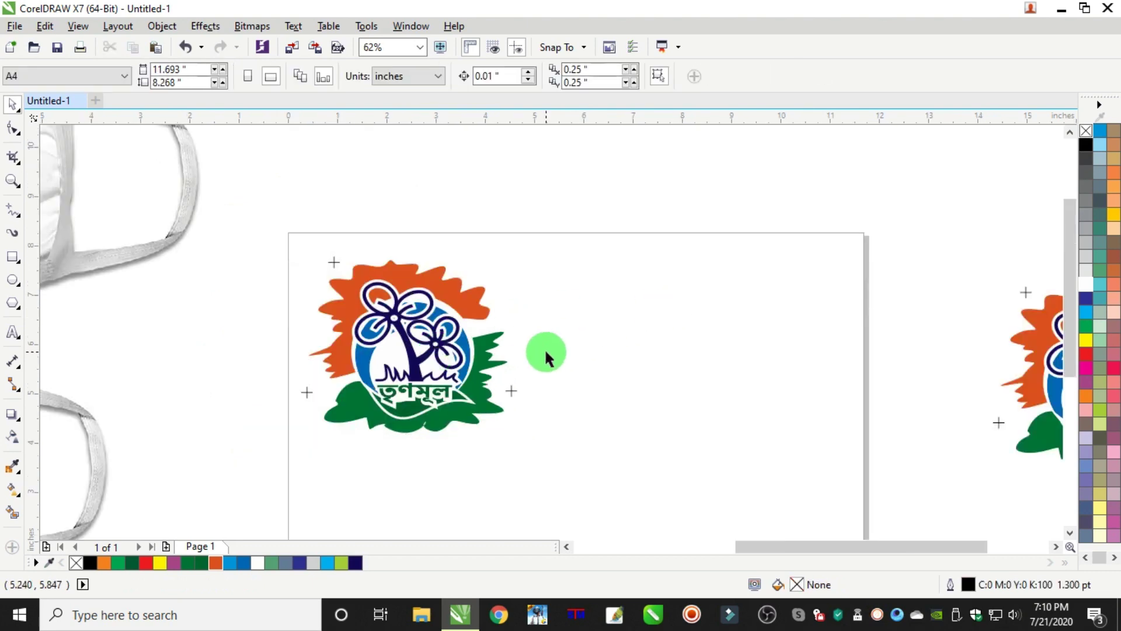
{"action": "scroll", "coordinate": [537, 359], "scroll_direction": "down", "scroll_amount": 3}
{"action": "scroll", "coordinate": [526, 365], "scroll_direction": "up", "scroll_amount": 3}
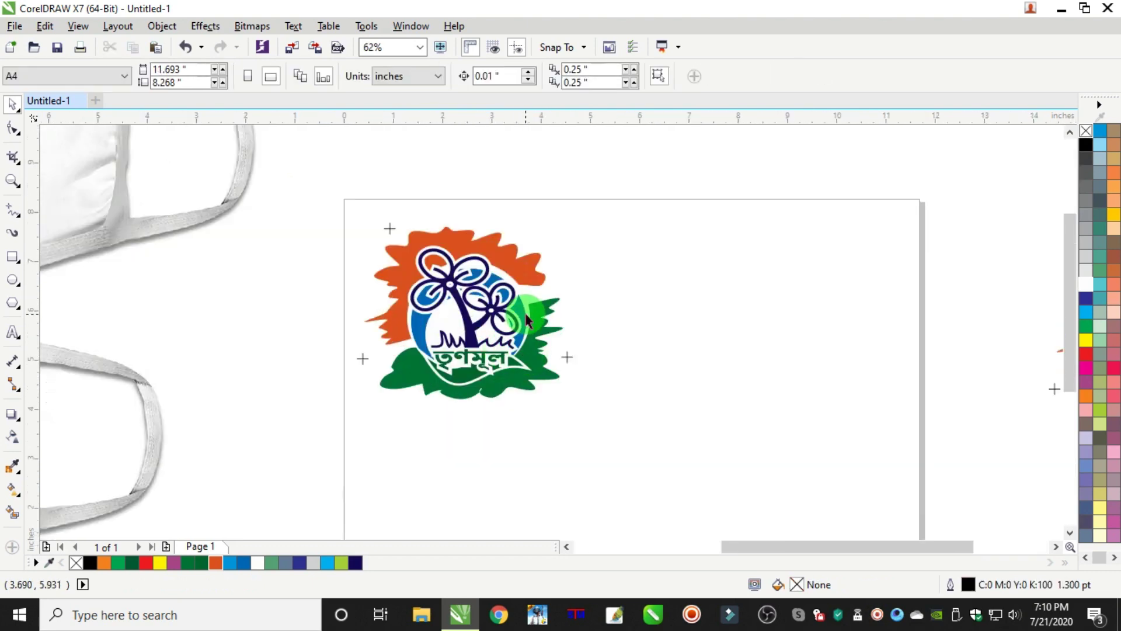
{"action": "left_click_drag", "start_coordinate": [513, 242], "coordinate": [536, 199]}
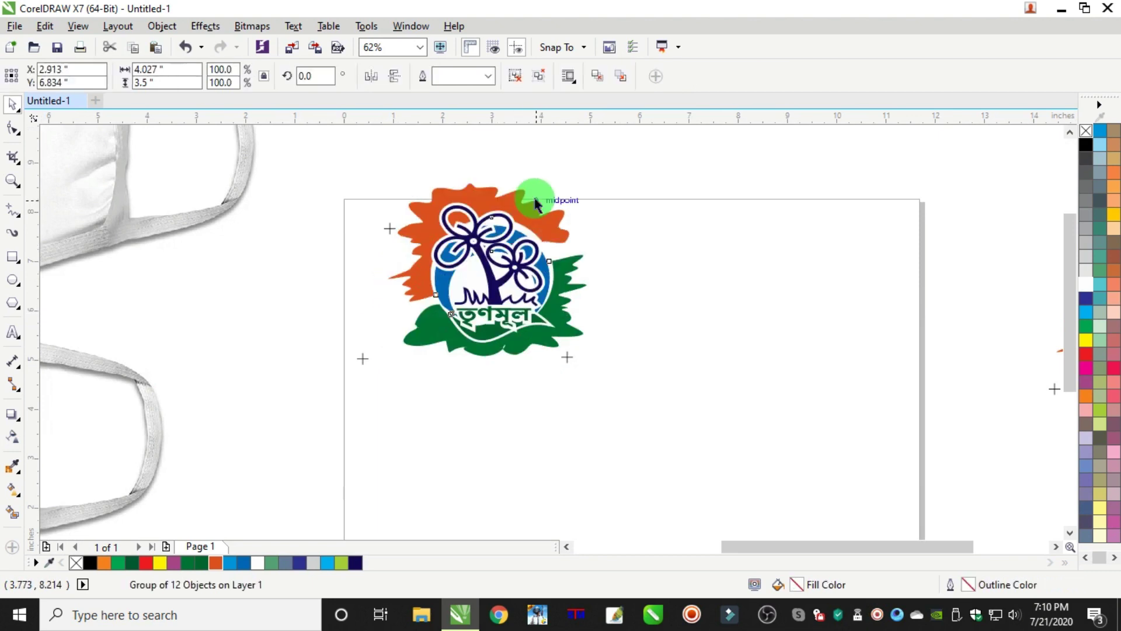
{"action": "key", "text": "ctrl+z"}
{"action": "key", "text": "ctrl+u"}
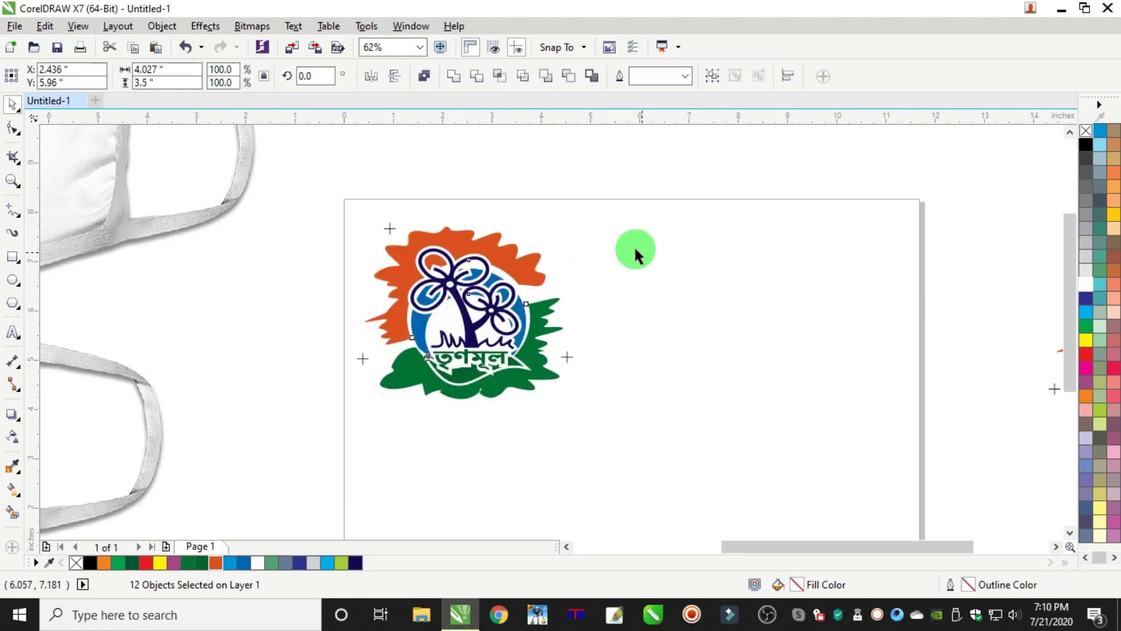
Step: Delete the orange brush shape and the dark blue flowers with their stem from the artwork on the page
{"action": "left_click", "coordinate": [526, 227]}
{"action": "key", "text": "Delete"}
{"action": "scroll", "coordinate": [449, 332], "scroll_direction": "up", "scroll_amount": 3}
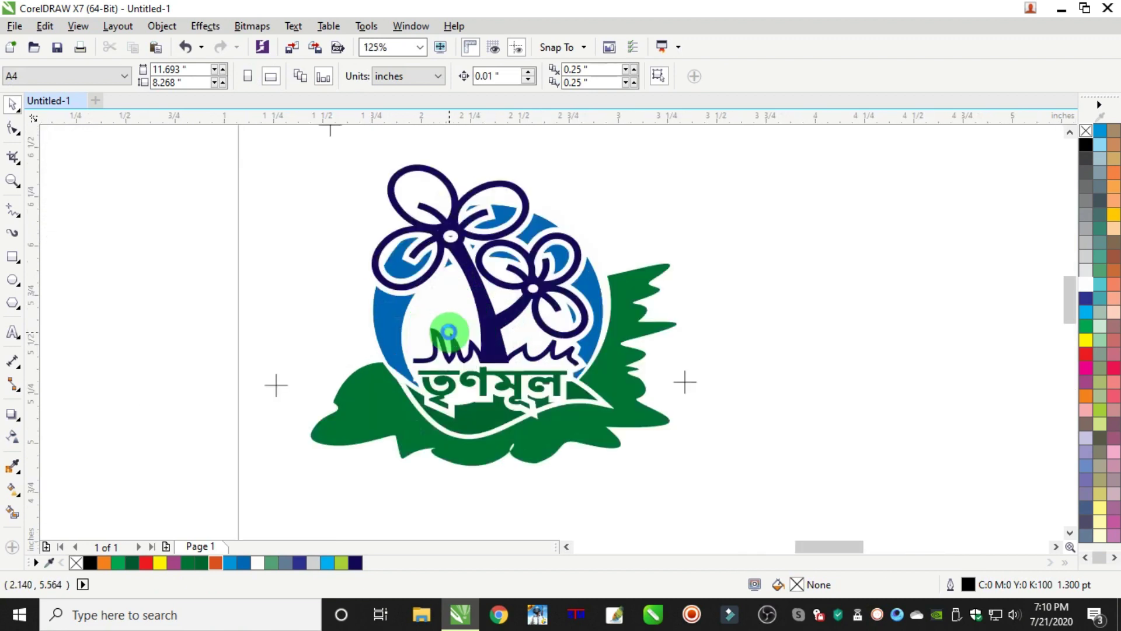
{"action": "scroll", "coordinate": [451, 330], "scroll_direction": "down", "scroll_amount": 1}
{"action": "key", "text": "Delete"}
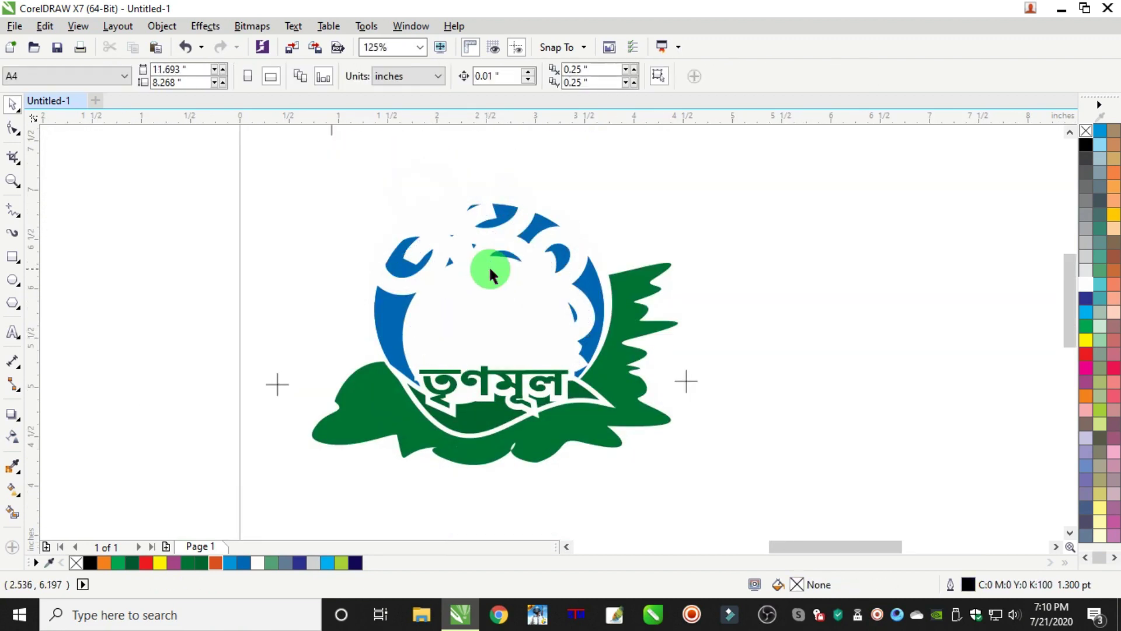
Step: Delete the white backing shapes of the two flowers covering the emblem's blue ring
{"action": "left_click", "coordinate": [519, 242]}
{"action": "key", "text": "Delete"}
{"action": "left_click", "coordinate": [556, 222]}
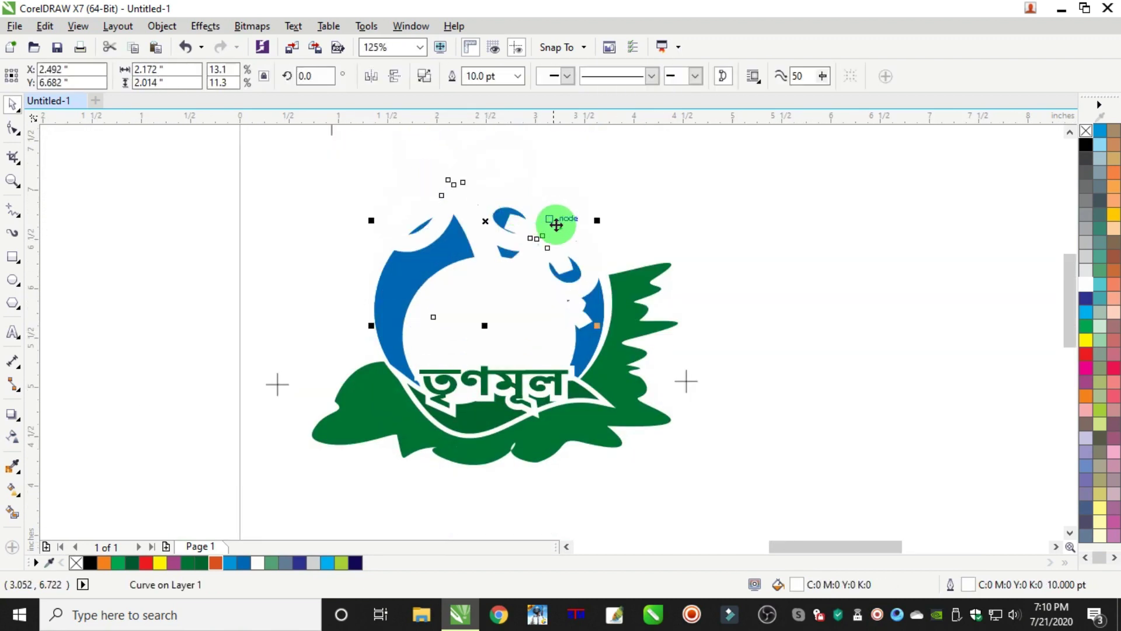
{"action": "key", "text": "Delete"}
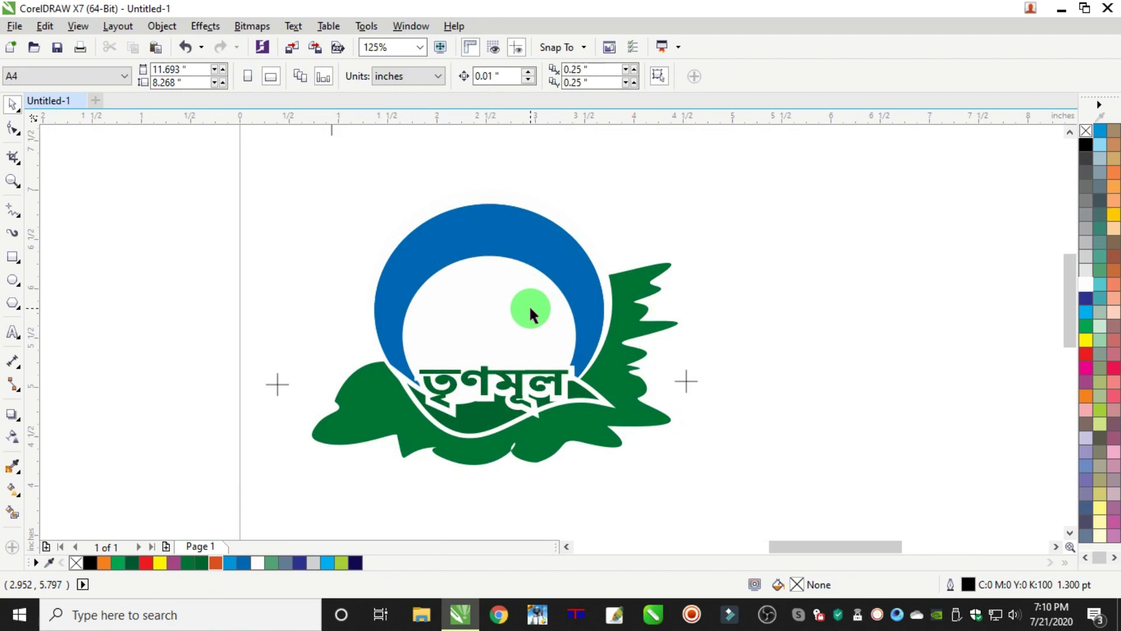
Step: Delete the emblem's white inner ellipse and the blue ellipses behind it
{"action": "left_click", "coordinate": [530, 310]}
{"action": "key", "text": "Delete"}
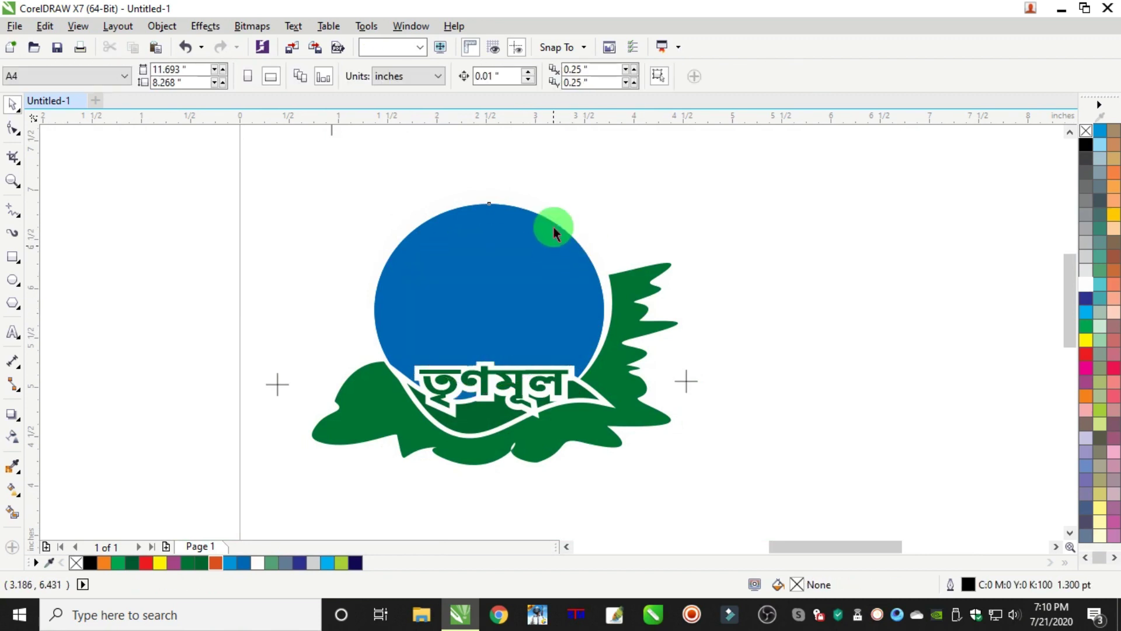
{"action": "left_click", "coordinate": [553, 227]}
{"action": "key", "text": "Delete"}
{"action": "left_click", "coordinate": [575, 260]}
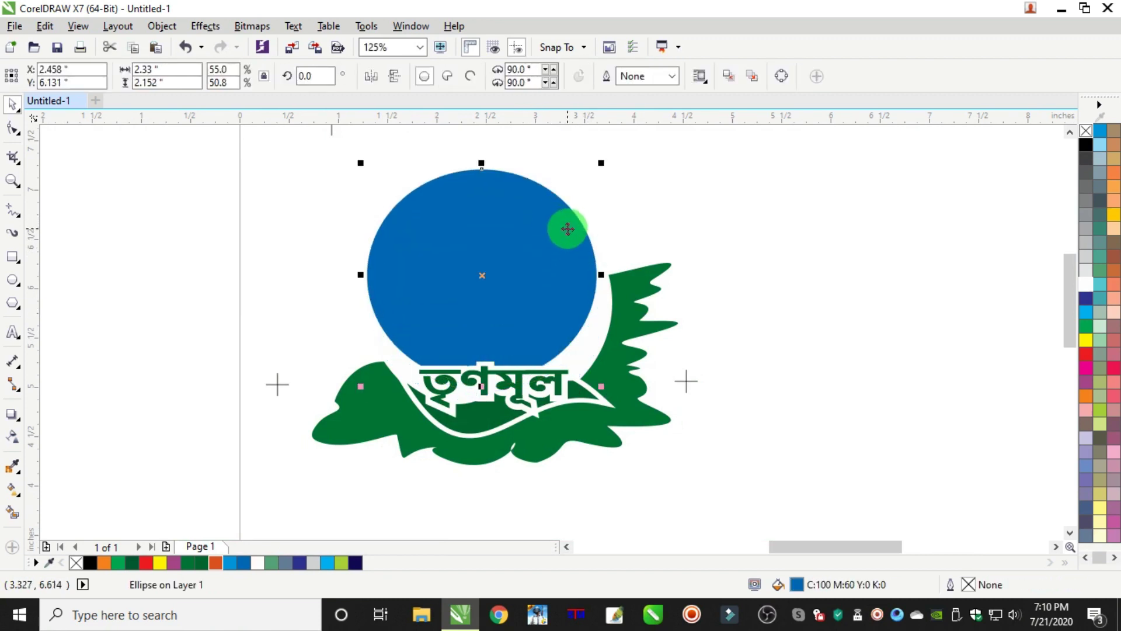
{"action": "key", "text": "Delete"}
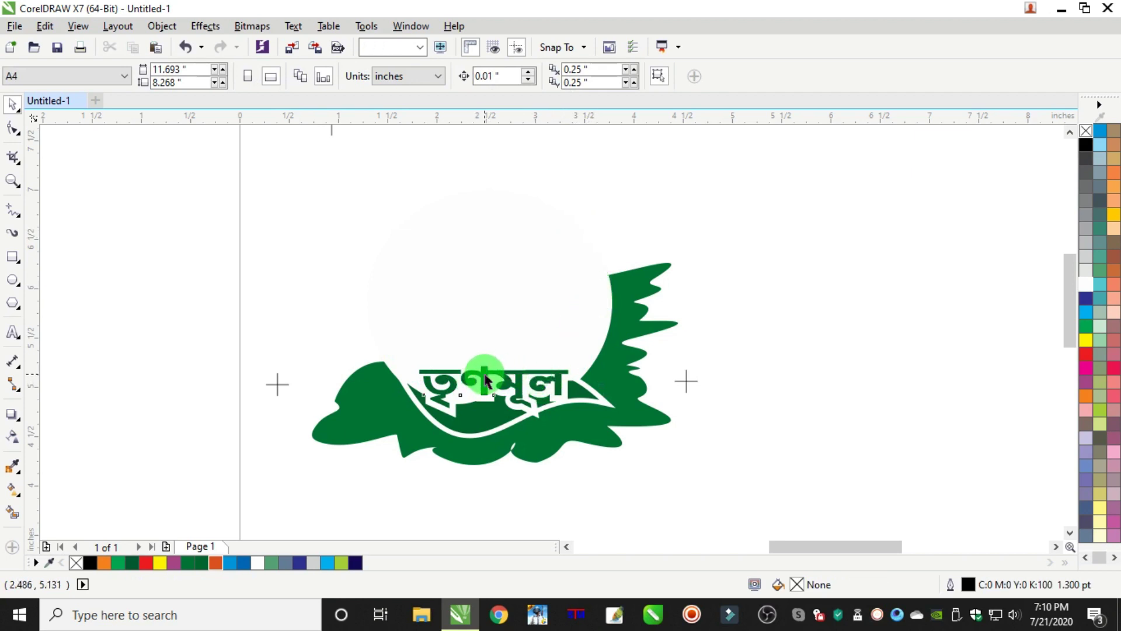
Step: Fill the তৃণমূল lettering with black
{"action": "left_click", "coordinate": [485, 378]}
{"action": "left_click", "coordinate": [1088, 147]}
{"action": "left_click", "coordinate": [672, 279]}
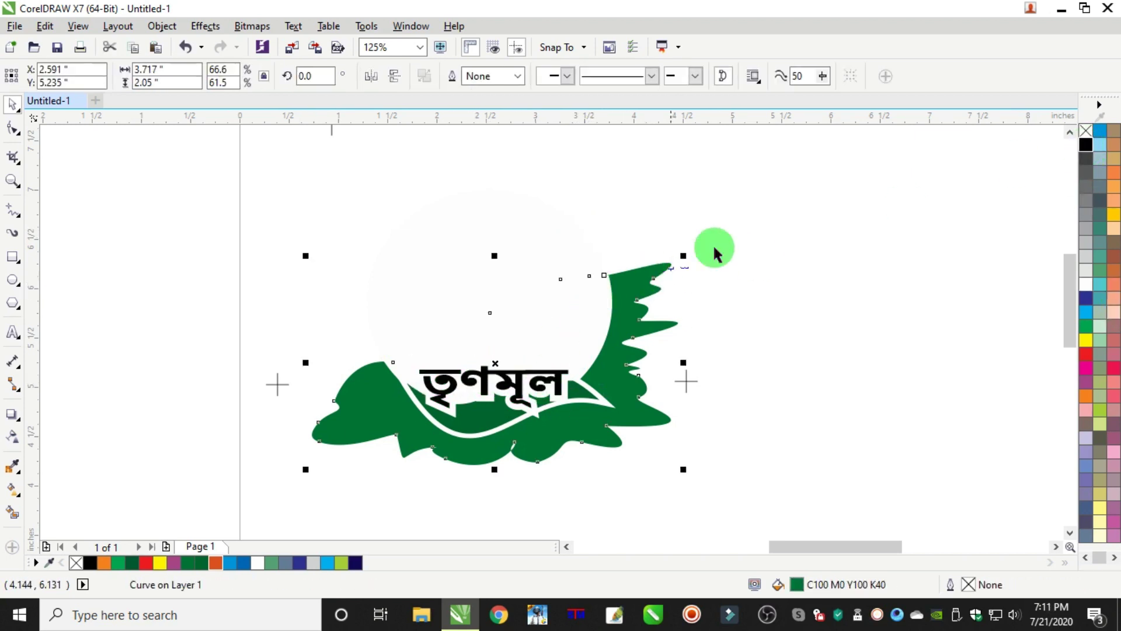
{"action": "left_click", "coordinate": [1074, 144]}
{"action": "left_click", "coordinate": [476, 426]}
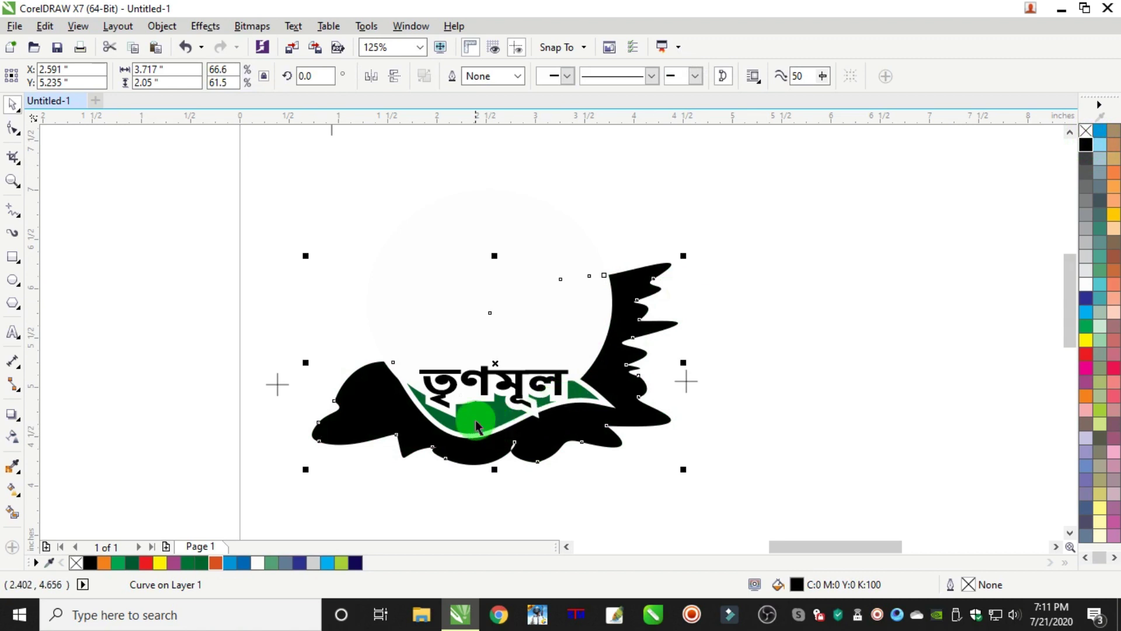
{"action": "key", "text": "ctrl+z"}
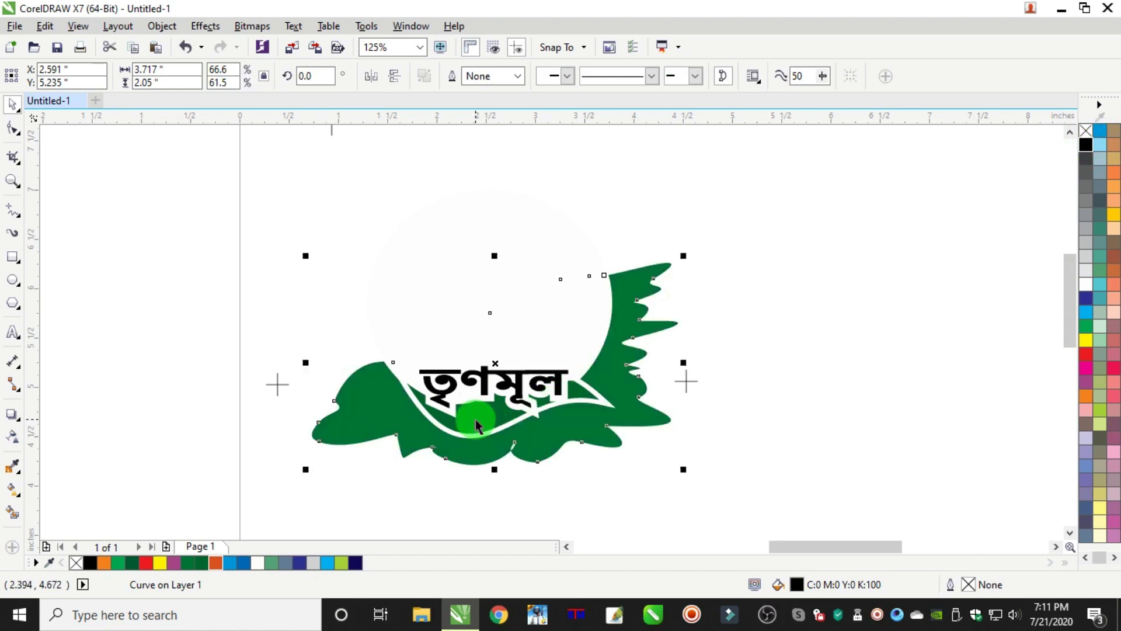
Step: Fill the dark green wave under the lettering and the green brush shape around it with black
{"action": "left_click", "coordinate": [476, 422]}
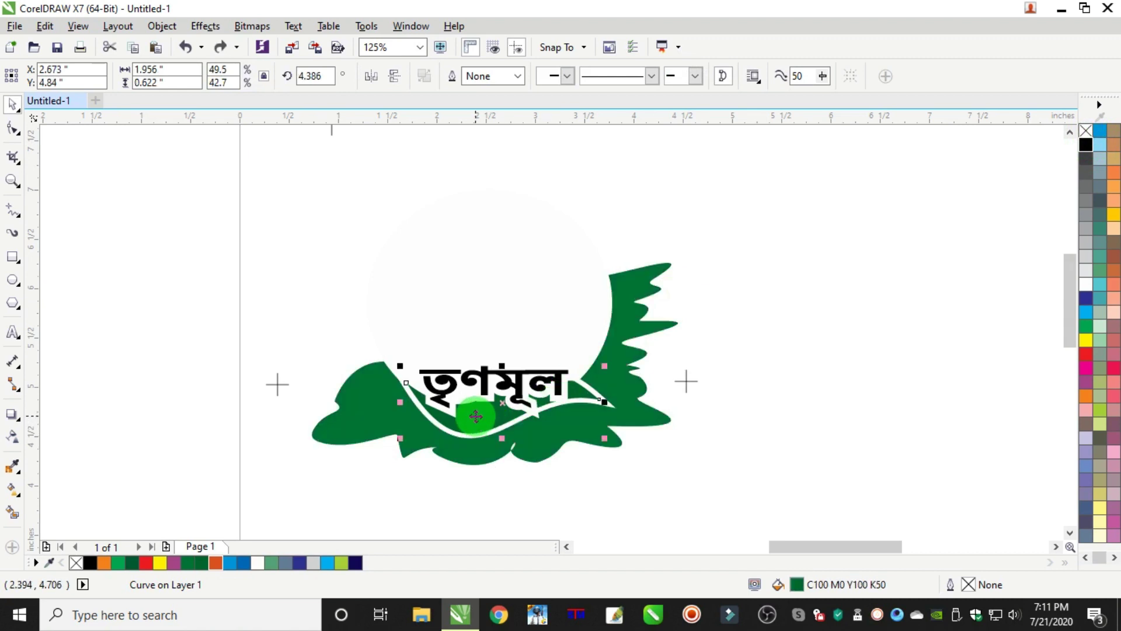
{"action": "left_click", "coordinate": [1113, 165]}
{"action": "left_click", "coordinate": [1083, 146]}
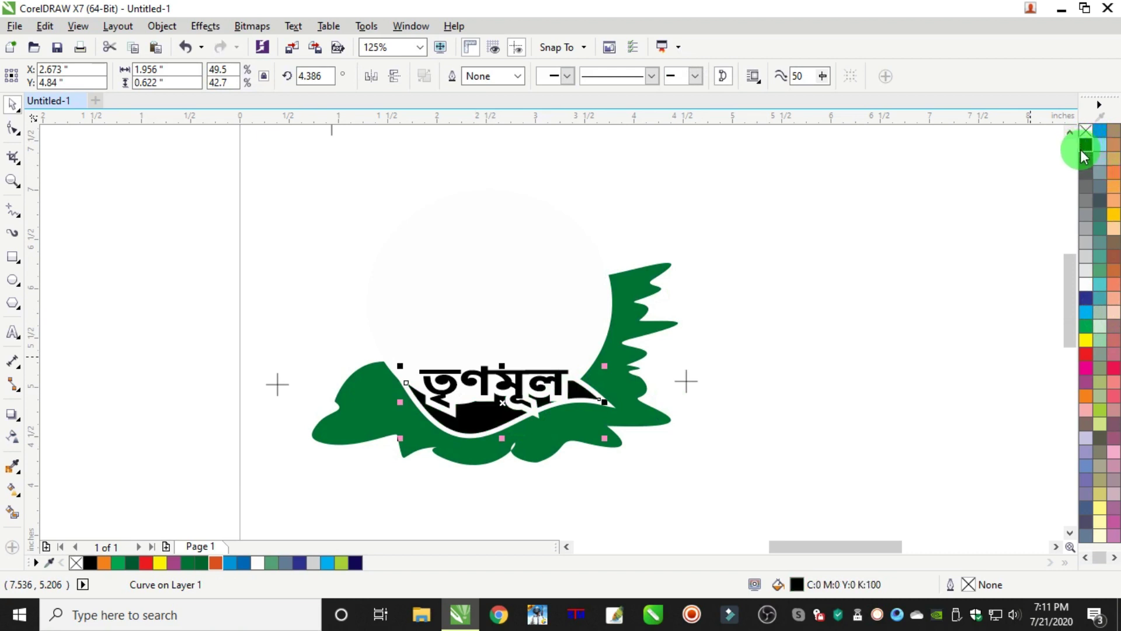
{"action": "left_click", "coordinate": [643, 276]}
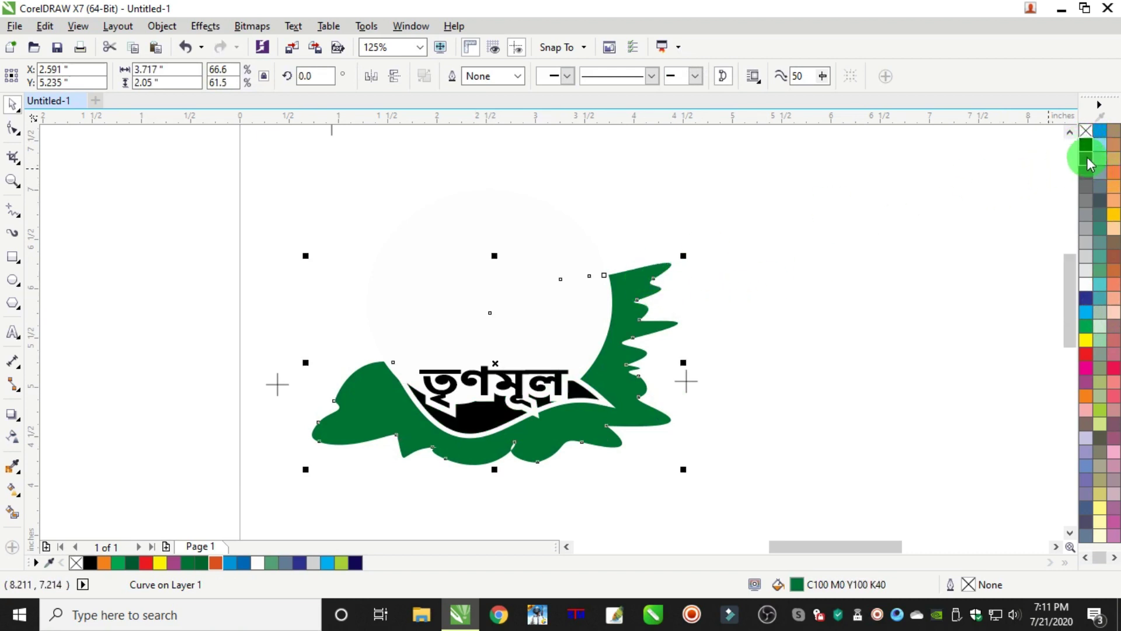
{"action": "left_click", "coordinate": [1022, 176]}
{"action": "left_click_drag", "start_coordinate": [667, 267], "coordinate": [704, 240]}
{"action": "key", "text": "ctrl+z"}
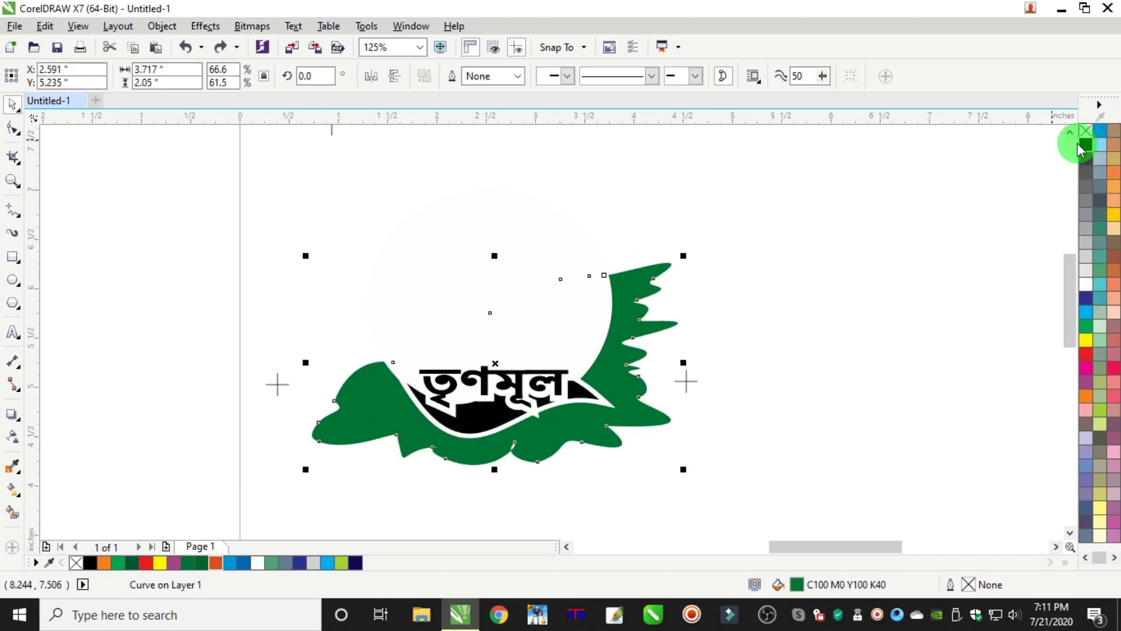
{"action": "left_click", "coordinate": [1084, 145]}
{"action": "left_click", "coordinate": [884, 212]}
Step: Group the black lettering separation with its three registration crosses and move the group above the page
{"action": "scroll", "coordinate": [876, 219], "scroll_direction": "down", "scroll_amount": 2}
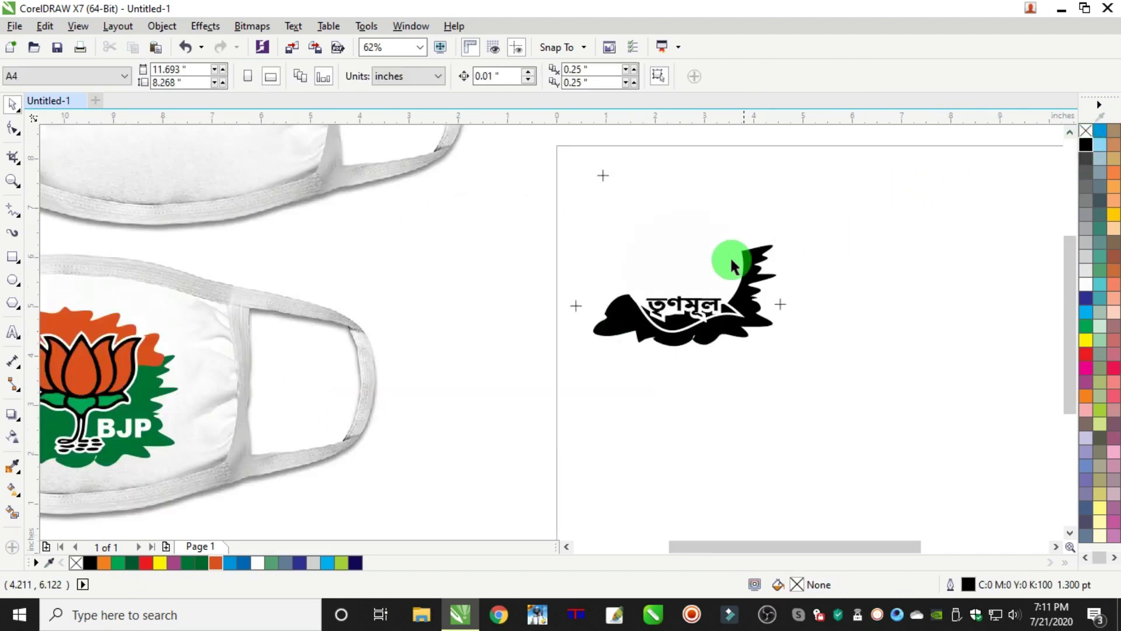
{"action": "scroll", "coordinate": [692, 310], "scroll_direction": "up", "scroll_amount": 2}
{"action": "scroll", "coordinate": [697, 304], "scroll_direction": "up", "scroll_amount": 3}
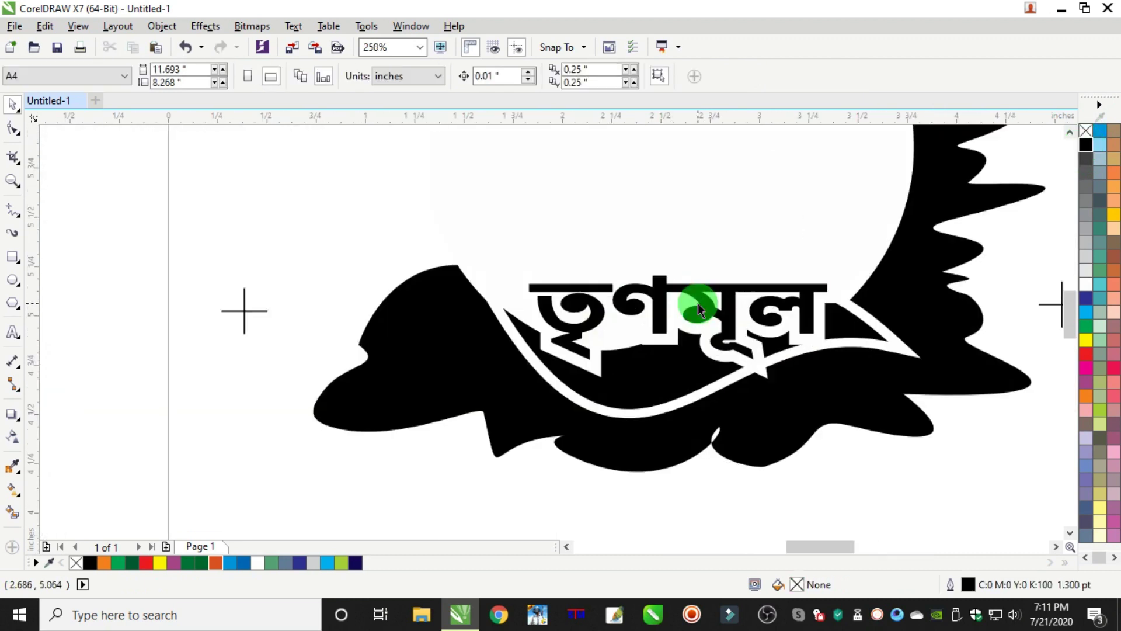
{"action": "scroll", "coordinate": [698, 303], "scroll_direction": "down", "scroll_amount": 4}
{"action": "left_click_drag", "start_coordinate": [831, 206], "coordinate": [649, 334]}
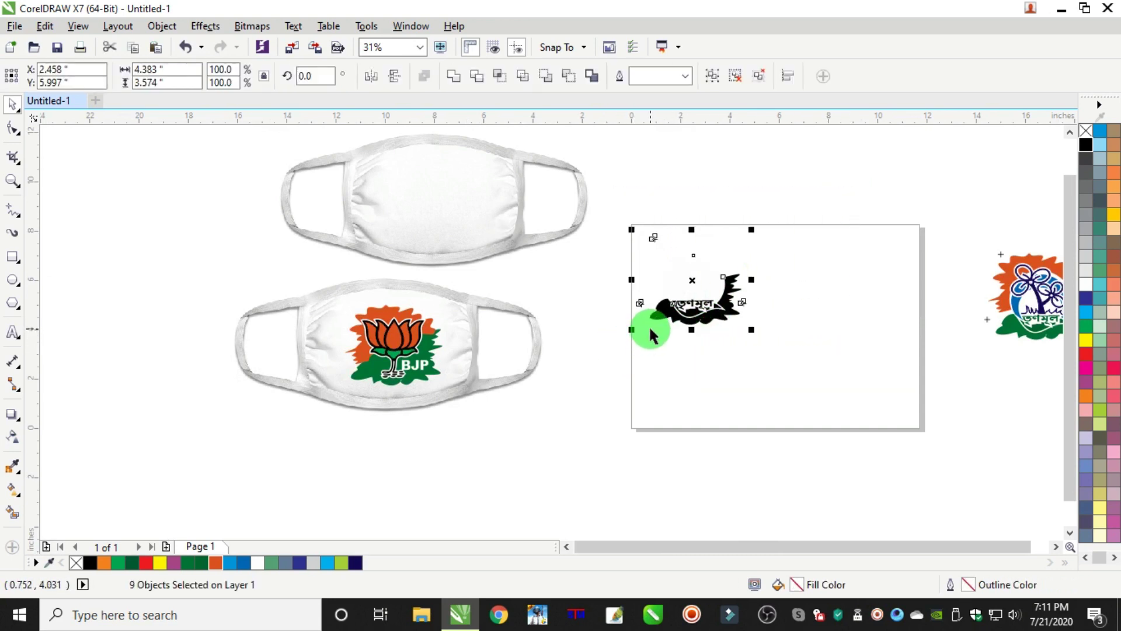
{"action": "key", "text": "ctrl+g"}
{"action": "left_click_drag", "start_coordinate": [701, 304], "coordinate": [802, 176]}
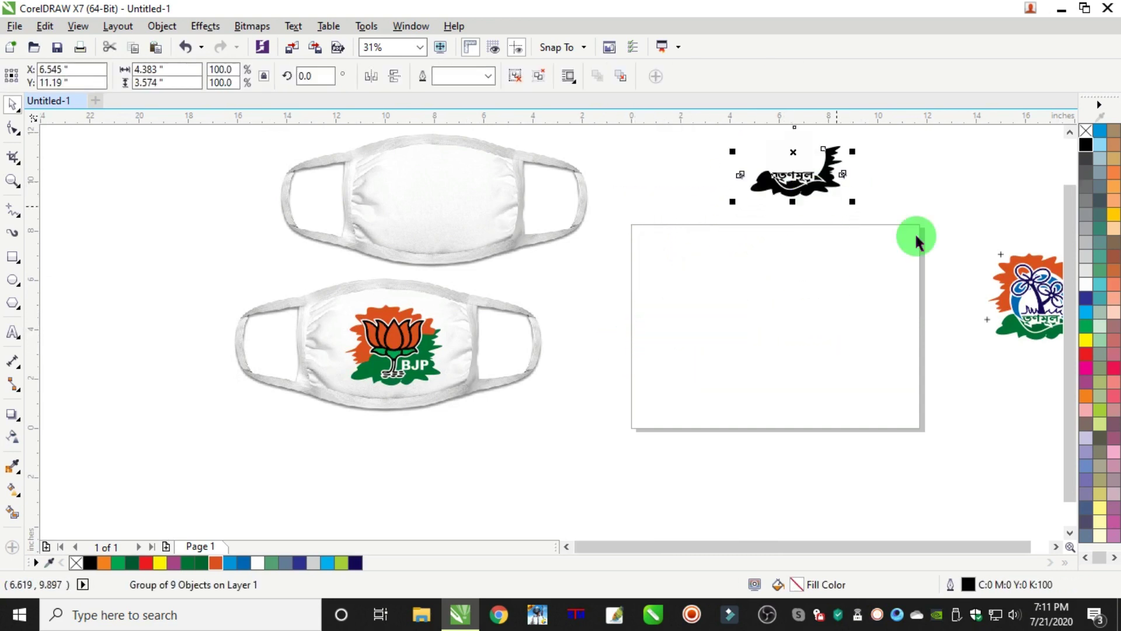
Step: Place a copy of the grouped full-colour artwork with crosses in the page's upper-left corner, keeping the original beside the page
{"action": "left_click_drag", "start_coordinate": [1028, 300], "coordinate": [705, 285]}
{"action": "scroll", "coordinate": [738, 243], "scroll_direction": "up", "scroll_amount": 3}
{"action": "scroll", "coordinate": [718, 284], "scroll_direction": "down", "scroll_amount": 3}
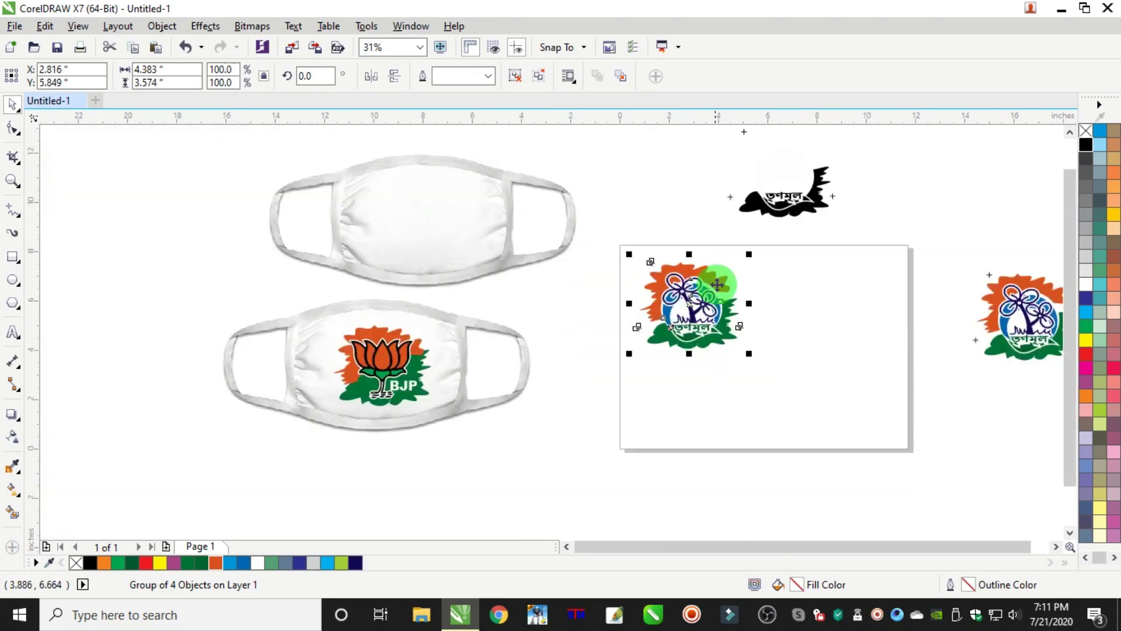
{"action": "scroll", "coordinate": [723, 257], "scroll_direction": "up", "scroll_amount": 2}
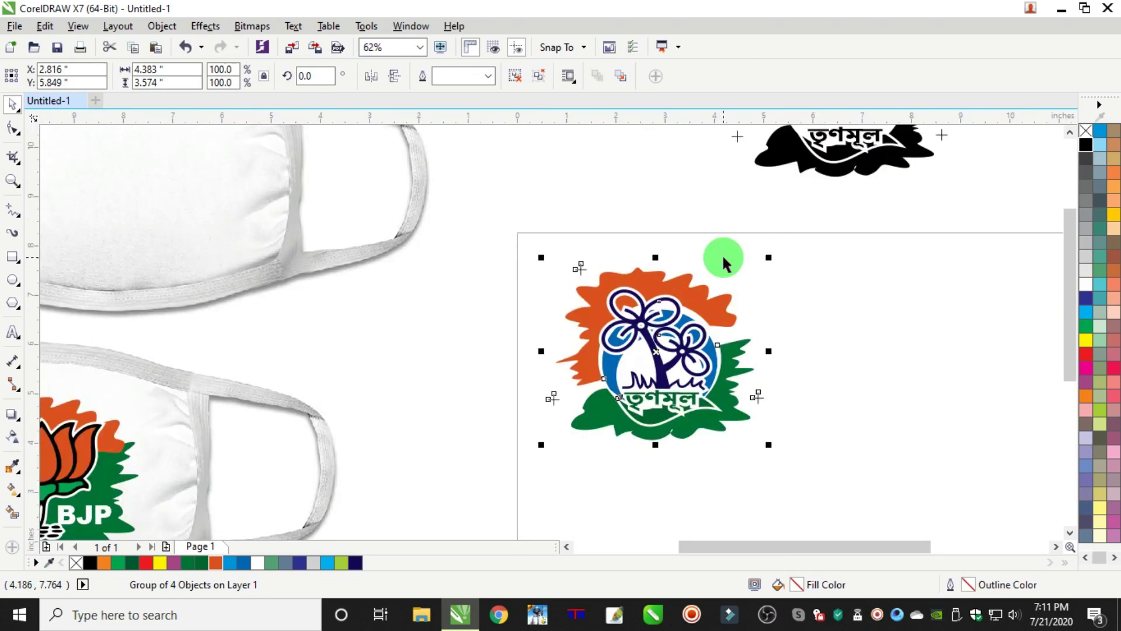
{"action": "left_click", "coordinate": [801, 387]}
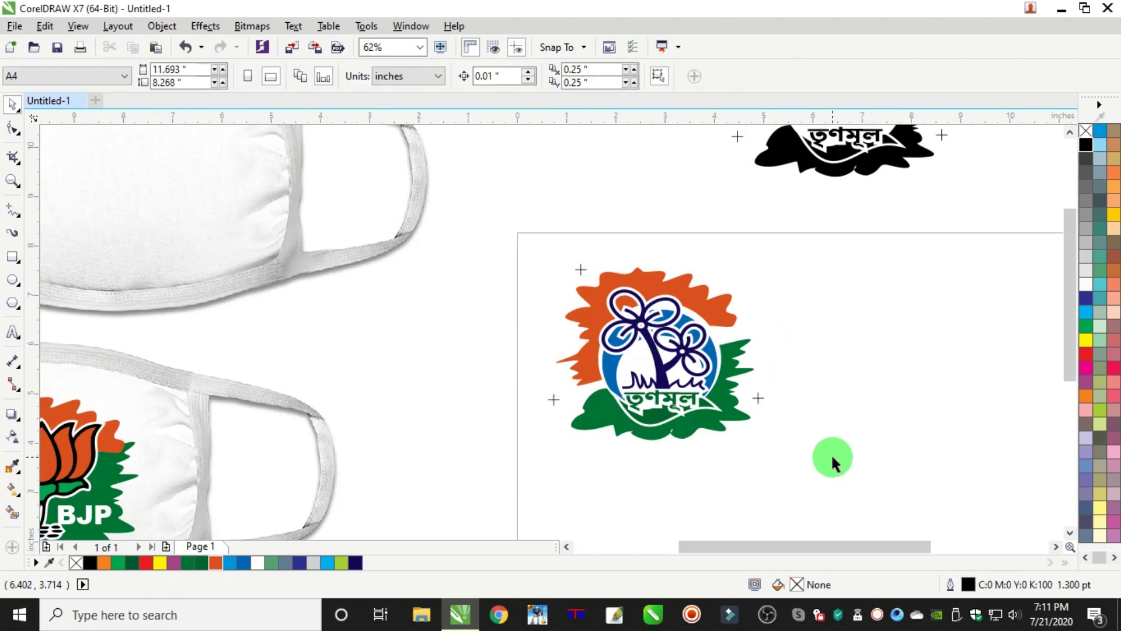
Step: Ungroup the copied artwork on the page, including its nested emblem group, into individual objects
{"action": "left_click", "coordinate": [709, 431]}
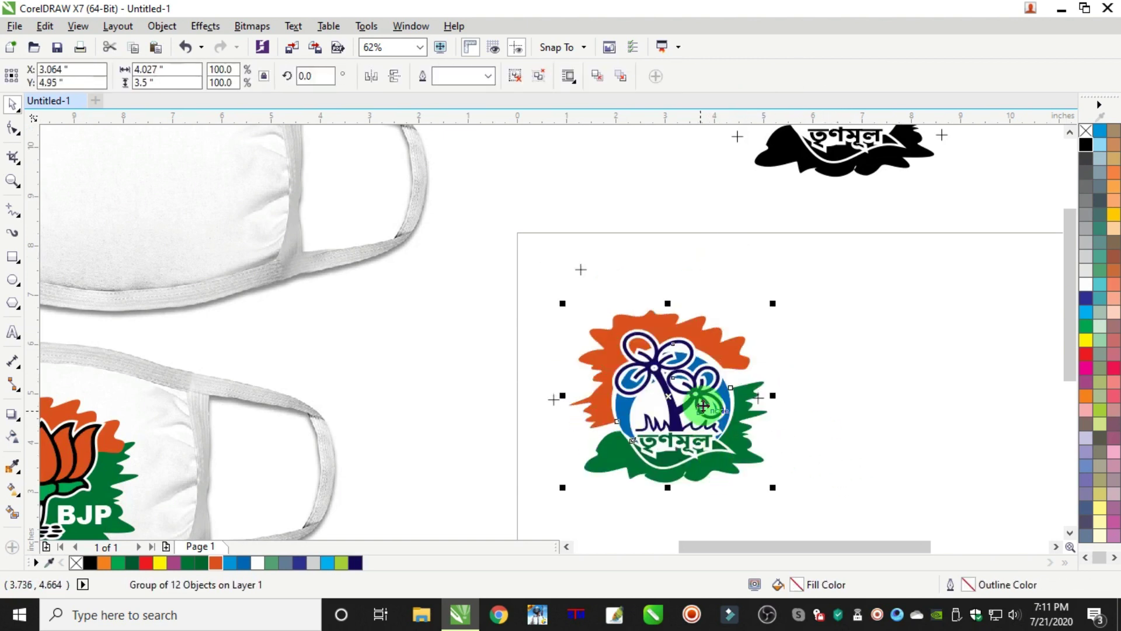
{"action": "key", "text": "Delete"}
{"action": "key", "text": "ctrl+z"}
{"action": "key", "text": "ctrl+u"}
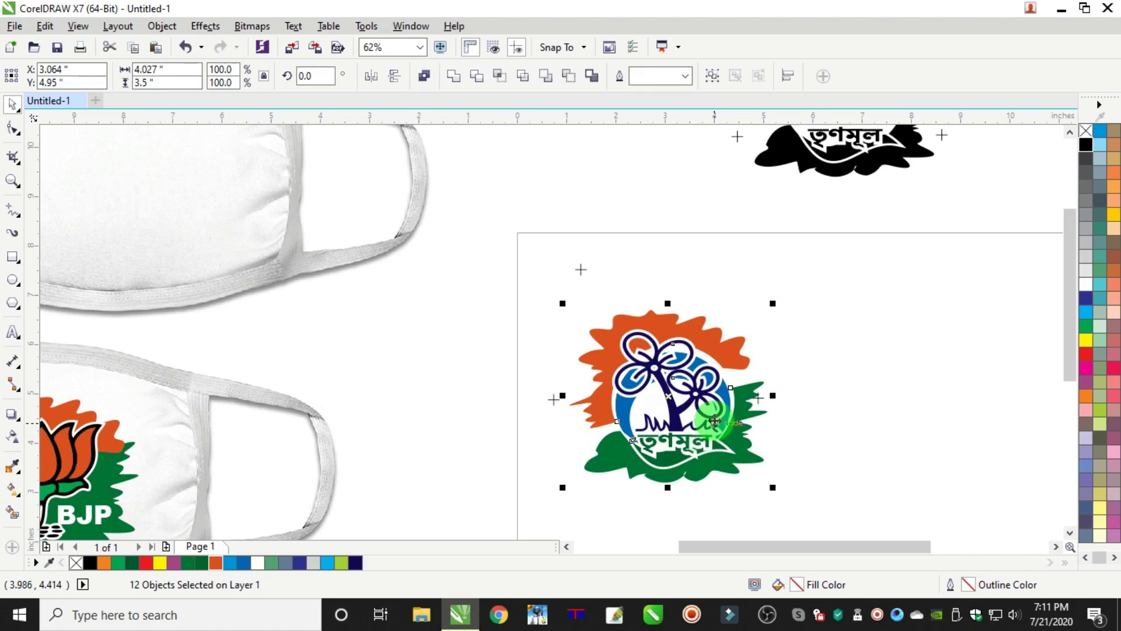
{"action": "left_click", "coordinate": [890, 419]}
Step: Delete the তৃণমূল lettering, its white backing, the green brush shape and the dark green wave from the copy
{"action": "left_click", "coordinate": [688, 443]}
{"action": "scroll", "coordinate": [688, 443], "scroll_direction": "up", "scroll_amount": 3}
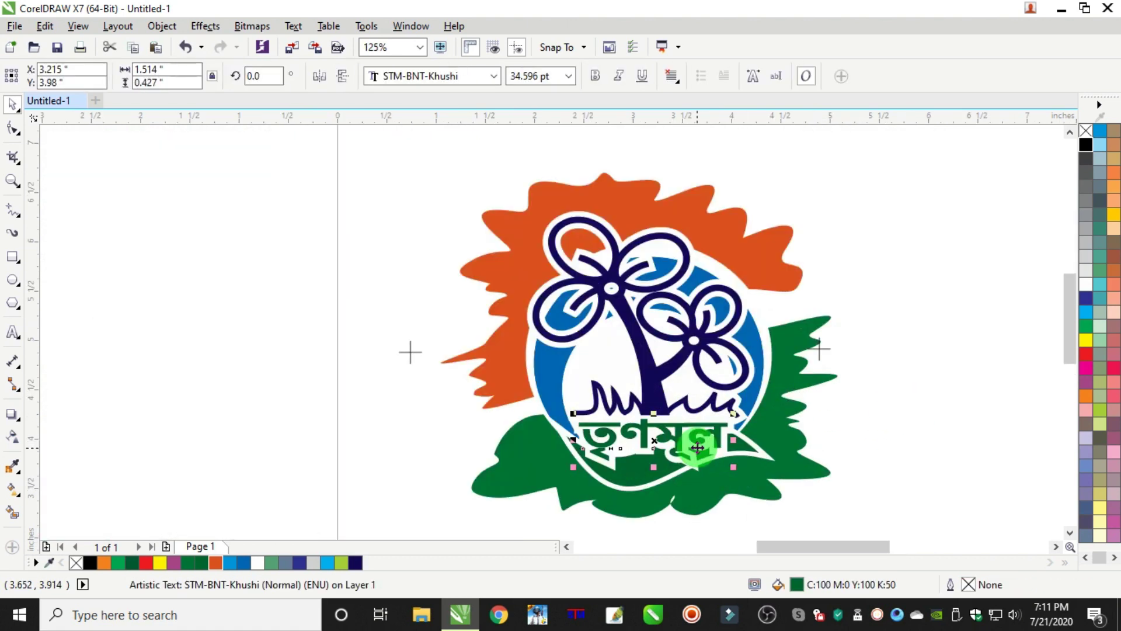
{"action": "key", "text": "Delete"}
{"action": "left_click", "coordinate": [714, 460]}
{"action": "key", "text": "Delete"}
{"action": "left_click", "coordinate": [734, 490]}
{"action": "key", "text": "Delete"}
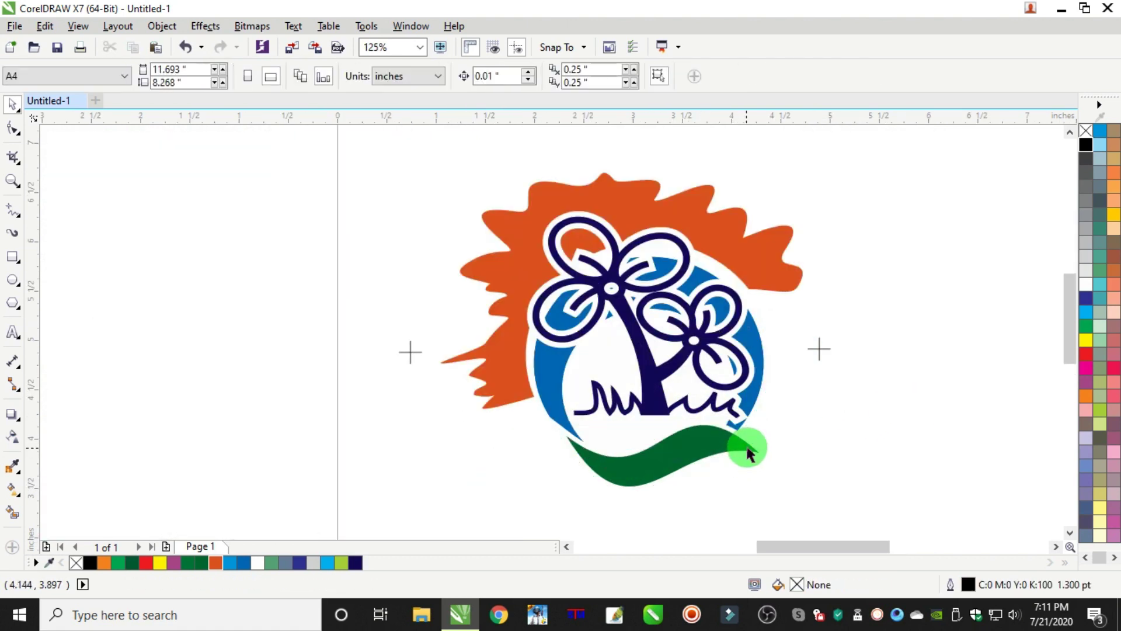
{"action": "left_click", "coordinate": [748, 449]}
{"action": "key", "text": "Delete"}
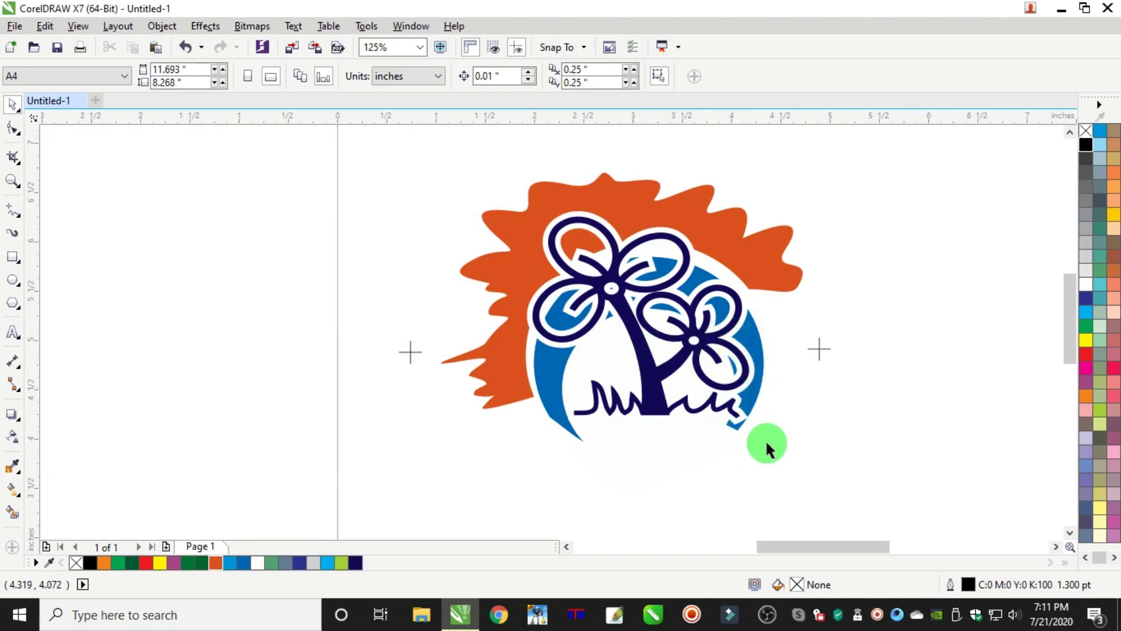
Step: Fill the ellipses forming the emblem's blue ring with white
{"action": "left_click_drag", "start_coordinate": [792, 482], "coordinate": [534, 211]}
{"action": "left_click", "coordinate": [1086, 285]}
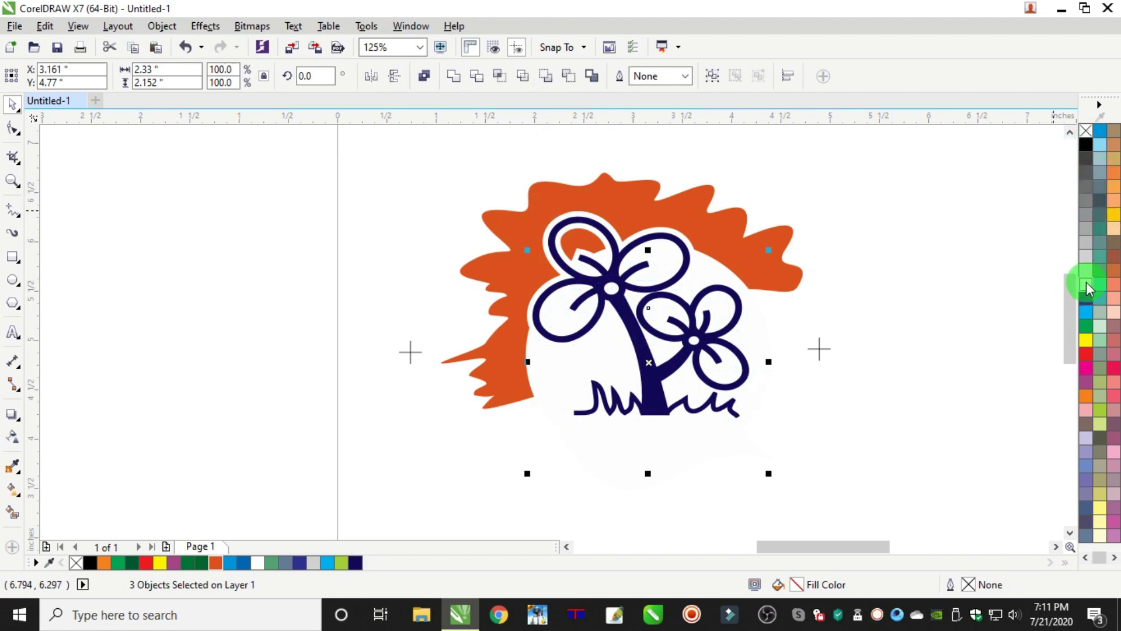
{"action": "left_click", "coordinate": [855, 250]}
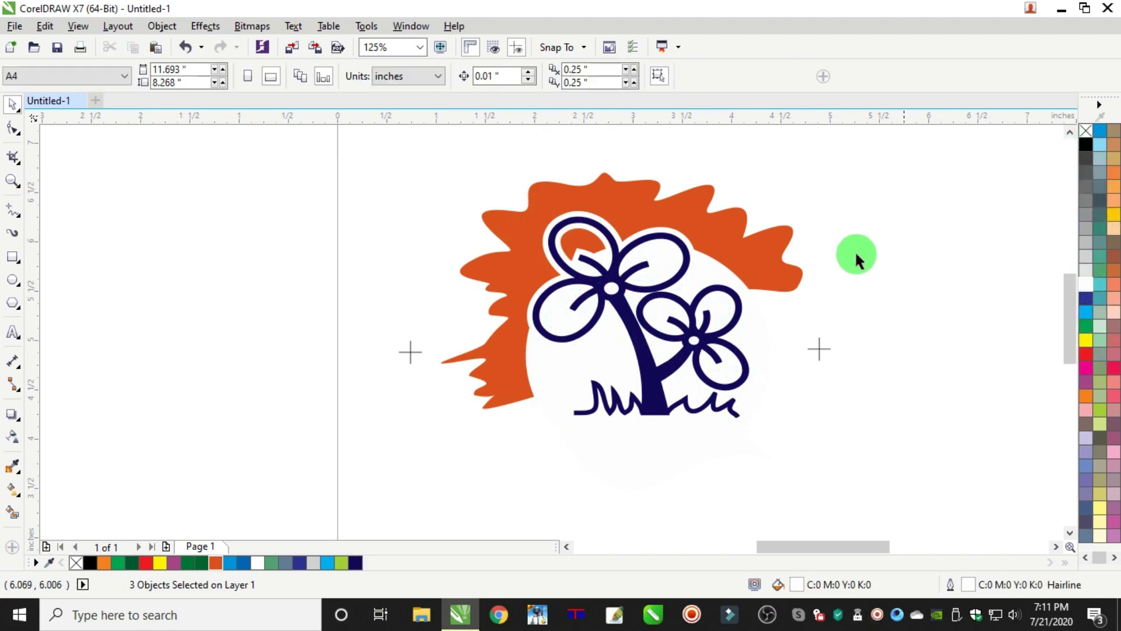
Step: Set the fill and outline of the dark blue flowers, stem and grass to white
{"action": "left_click", "coordinate": [720, 293]}
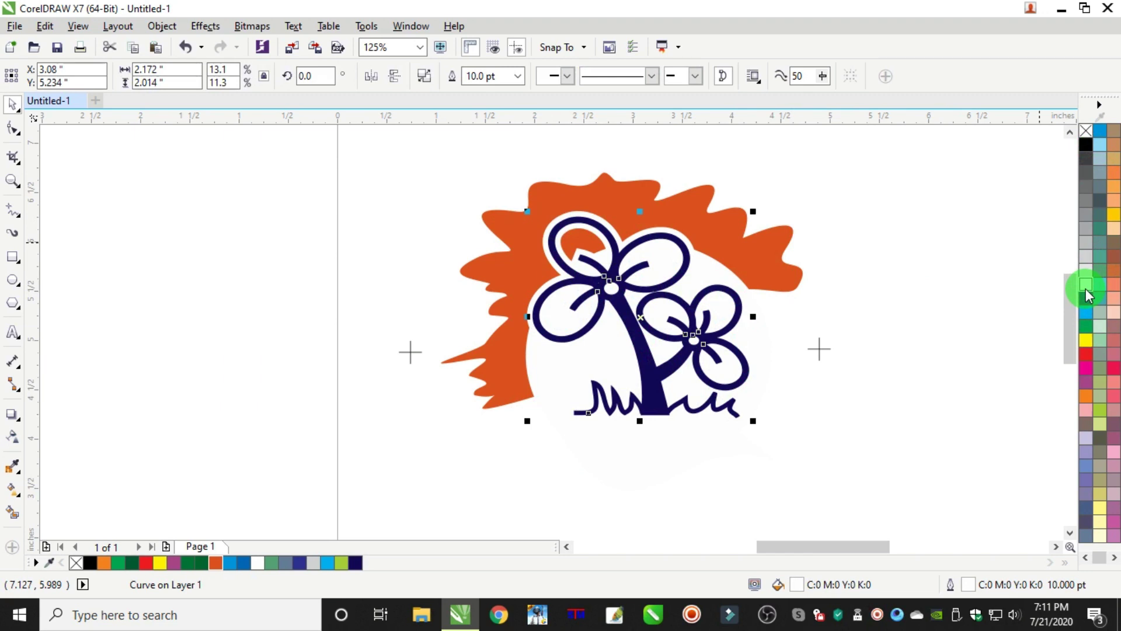
{"action": "left_click", "coordinate": [934, 198]}
{"action": "left_click_drag", "start_coordinate": [650, 352], "coordinate": [622, 375]}
{"action": "key", "text": "ctrl+z"}
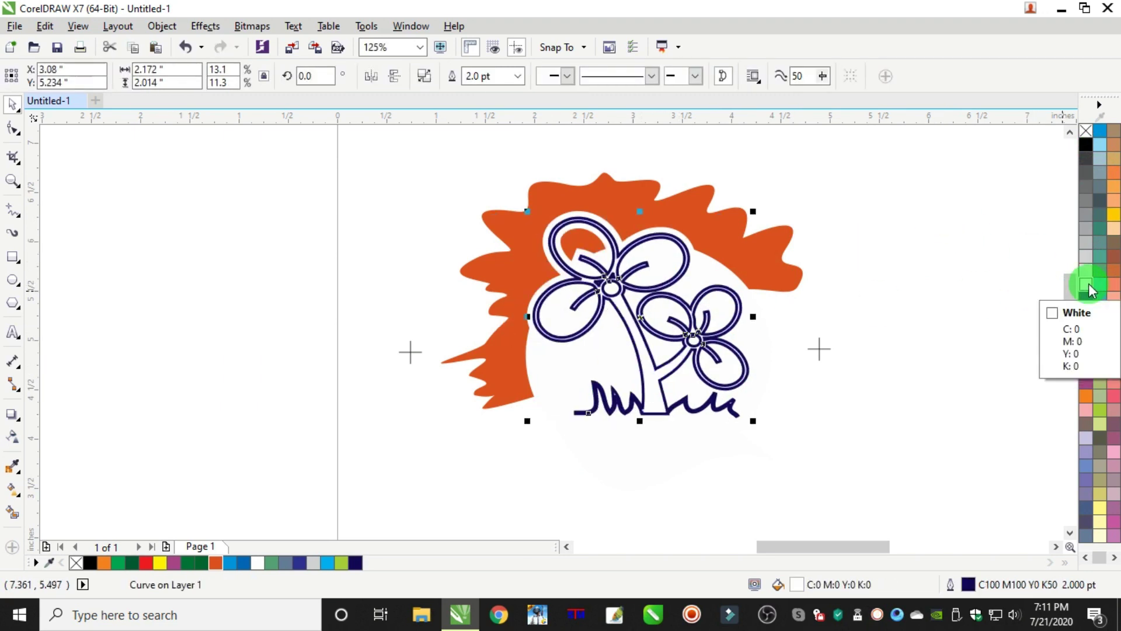
{"action": "left_click", "coordinate": [1088, 284]}
{"action": "left_click", "coordinate": [856, 321]}
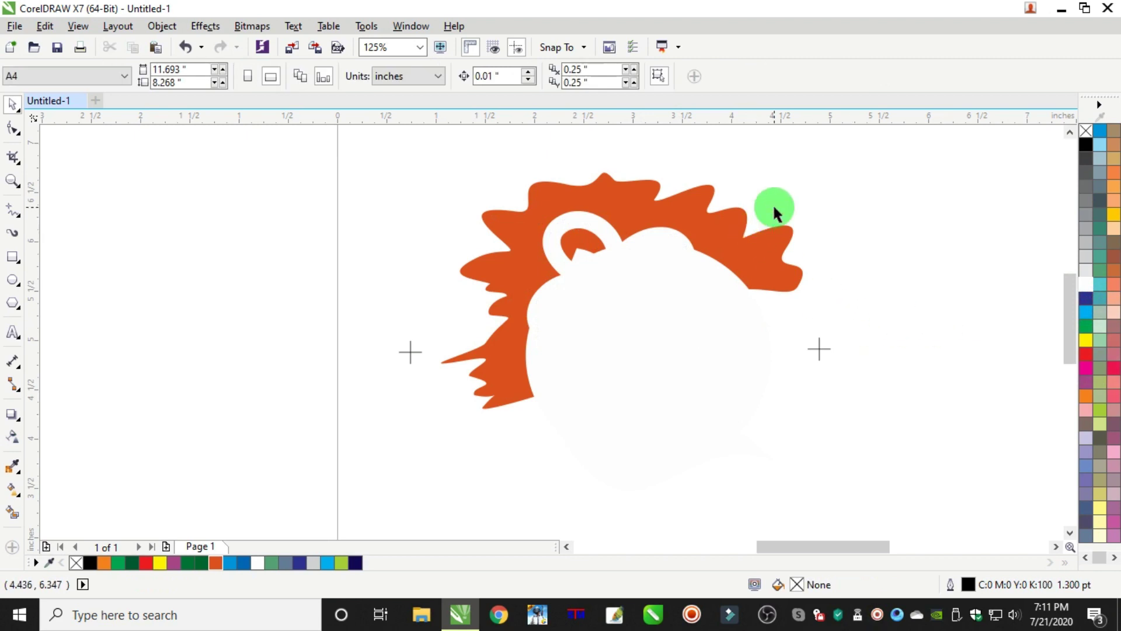
Step: Fill the orange brush shape with black and group it with the white shapes and registration crosses
{"action": "left_click", "coordinate": [793, 227]}
{"action": "left_click", "coordinate": [1085, 145]}
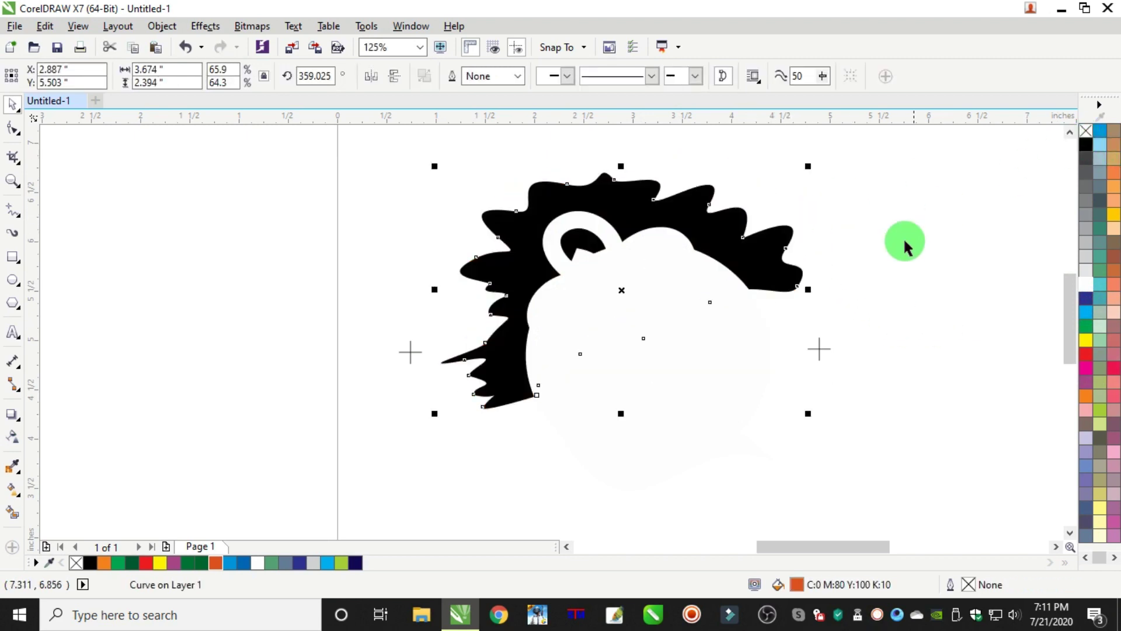
{"action": "scroll", "coordinate": [899, 250], "scroll_direction": "down", "scroll_amount": 2}
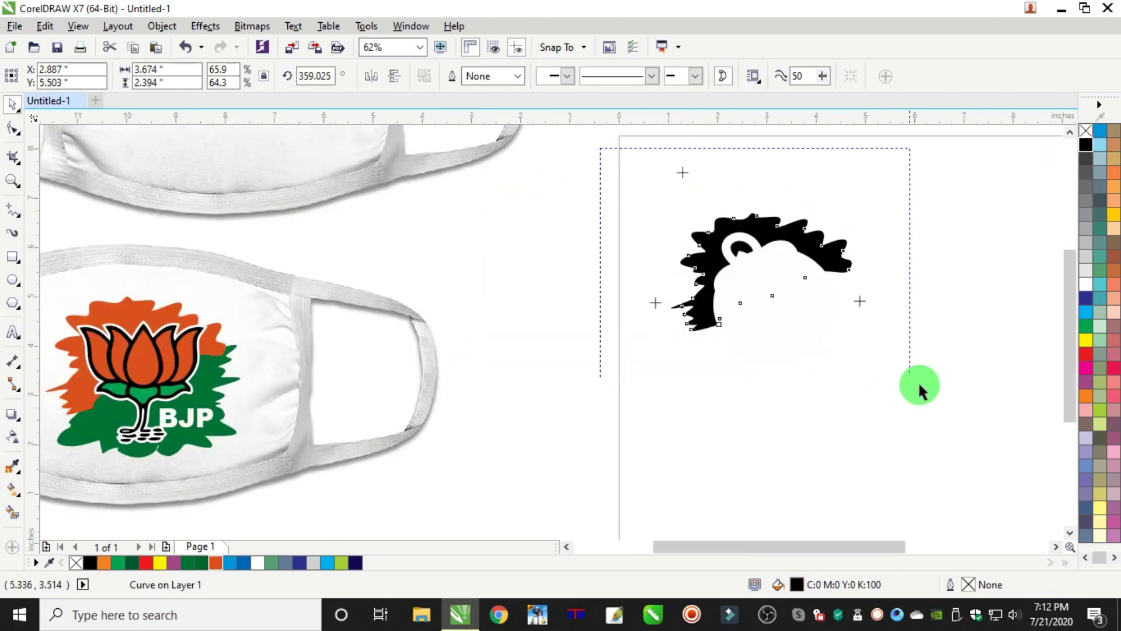
{"action": "left_click_drag", "start_coordinate": [920, 386], "coordinate": [911, 379]}
{"action": "key", "text": "ctrl+g"}
Step: Move the grouped orange separation off the page to the empty area below the BJP mask
{"action": "scroll", "coordinate": [741, 321], "scroll_direction": "down", "scroll_amount": 4}
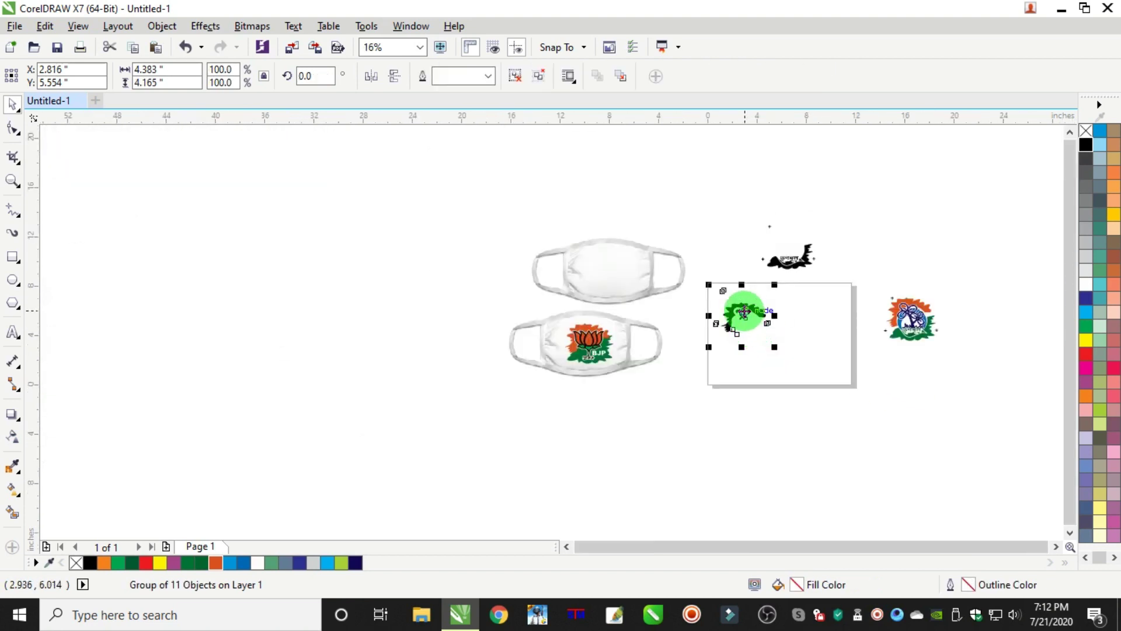
{"action": "left_click_drag", "start_coordinate": [744, 311], "coordinate": [590, 407]}
{"action": "scroll", "coordinate": [596, 428], "scroll_direction": "up", "scroll_amount": 4}
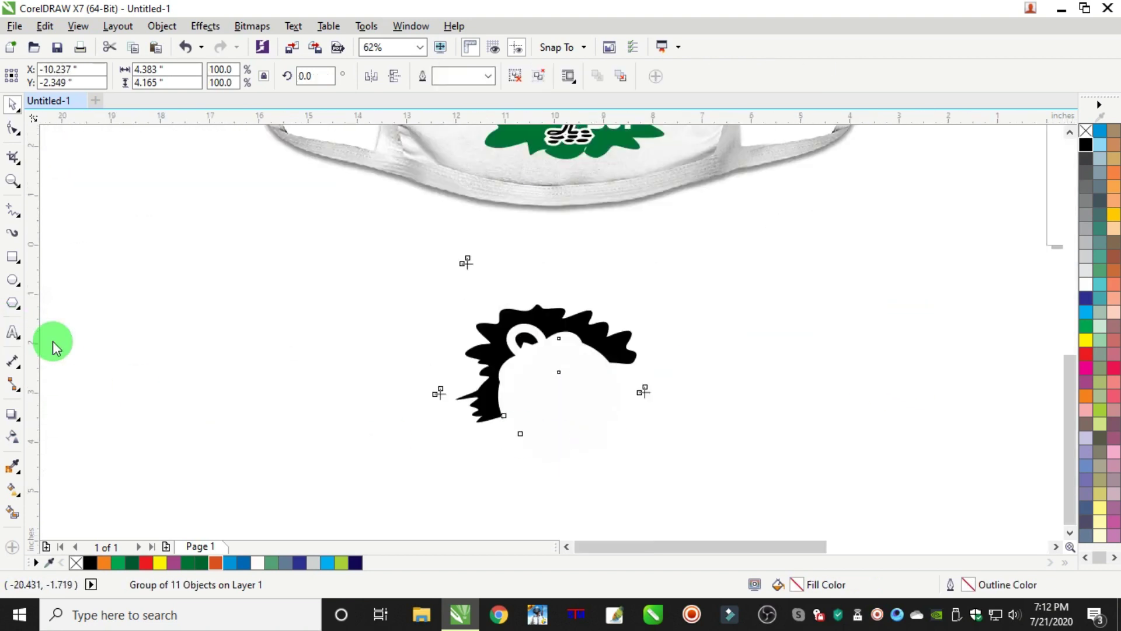
Step: Add the text label "Orange", enlarge and colour it orange, and place it inside the separation below the BJP mask
{"action": "key", "text": "F8"}
{"action": "left_click", "coordinate": [276, 392]}
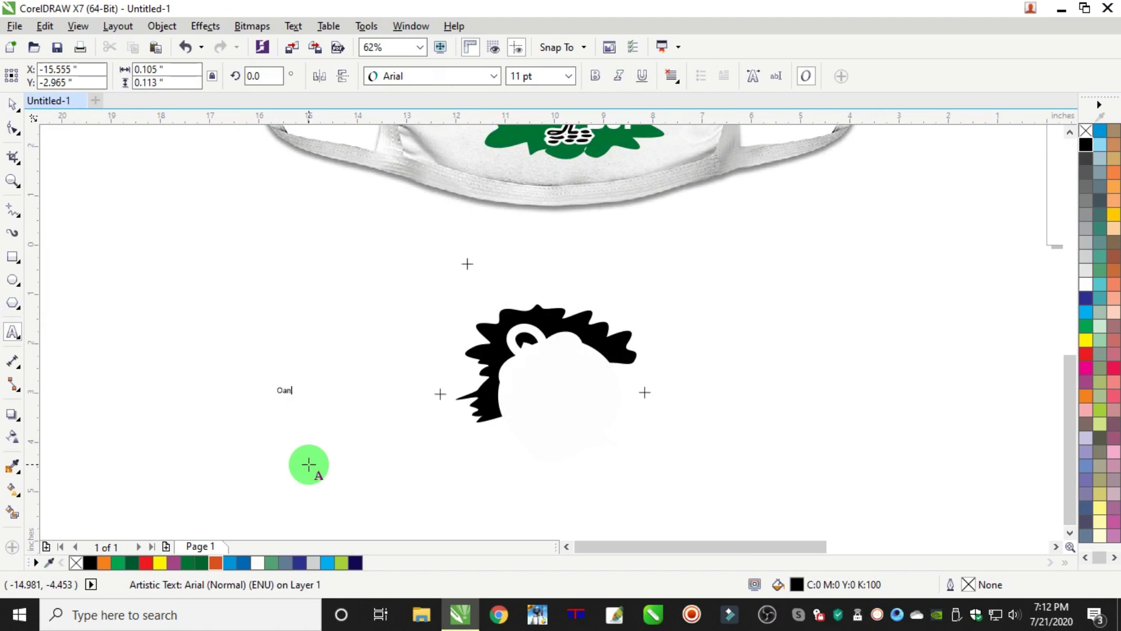
{"action": "type", "text": "Orange"}
{"action": "left_click", "coordinate": [12, 104]}
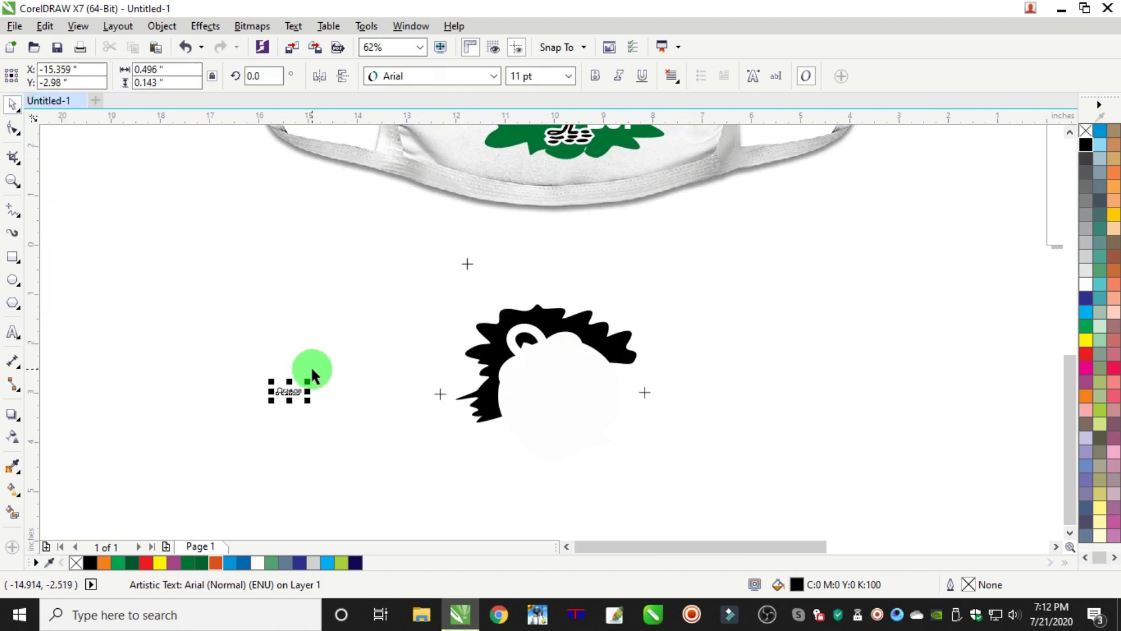
{"action": "left_click_drag", "start_coordinate": [309, 380], "coordinate": [569, 372]}
{"action": "left_click", "coordinate": [755, 368]}
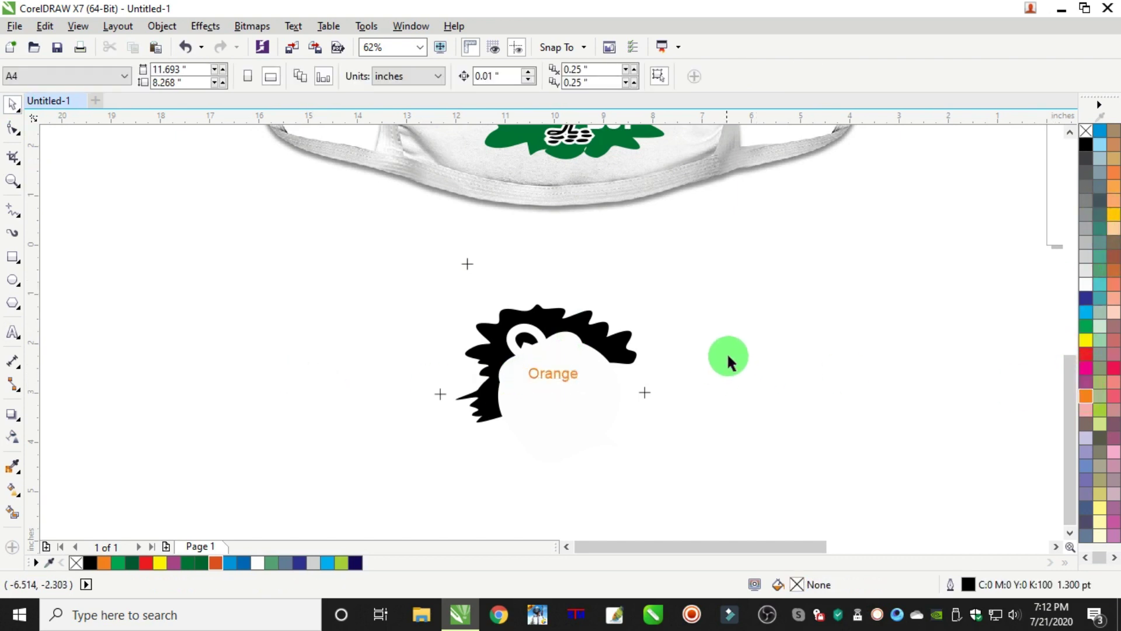
Step: Move the grouped black তৃণমূল separation from above the page to beside the orange separation
{"action": "scroll", "coordinate": [726, 352], "scroll_direction": "down", "scroll_amount": 4}
{"action": "left_click_drag", "start_coordinate": [893, 198], "coordinate": [817, 395]}
{"action": "scroll", "coordinate": [762, 345], "scroll_direction": "up", "scroll_amount": 1}
{"action": "left_click", "coordinate": [931, 437]}
{"action": "scroll", "coordinate": [801, 360], "scroll_direction": "up", "scroll_amount": 4}
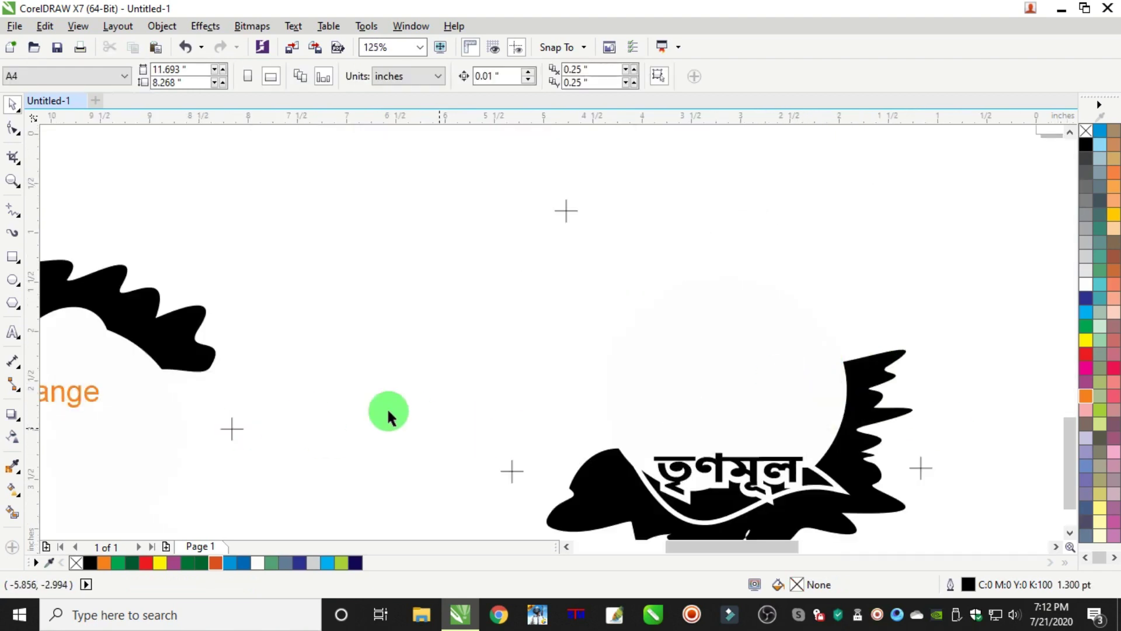
Step: Add the text label "Green", enlarge it to about 19.65 pt, colour it green, and keep it inside the তৃণমূল separation
{"action": "key", "text": "F8"}
{"action": "left_click", "coordinate": [671, 373]}
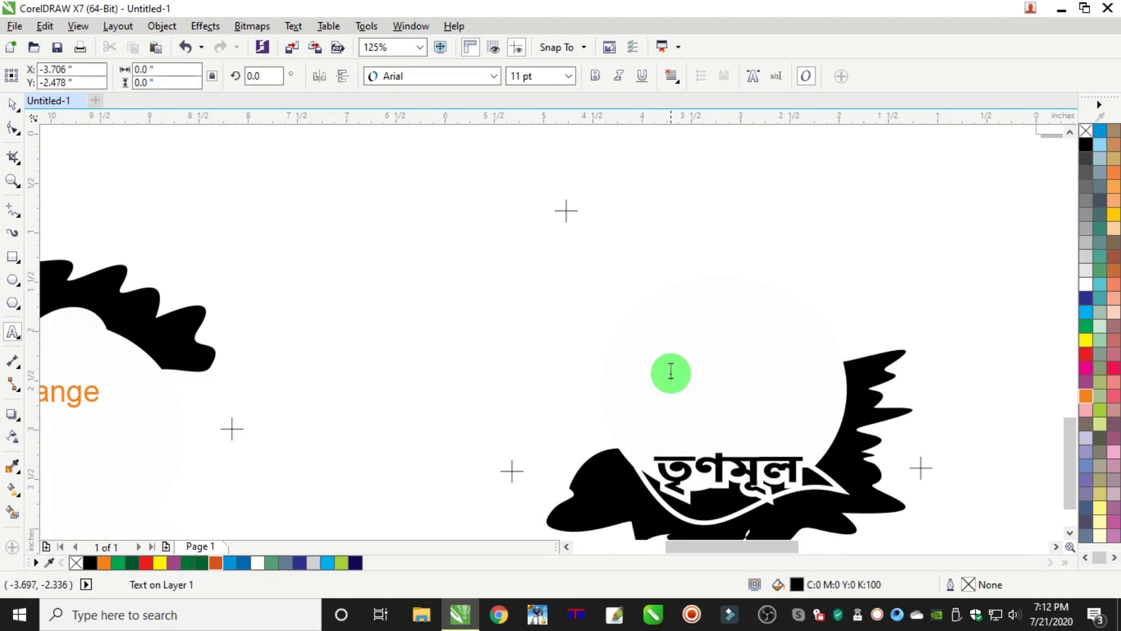
{"action": "type", "text": "Green"}
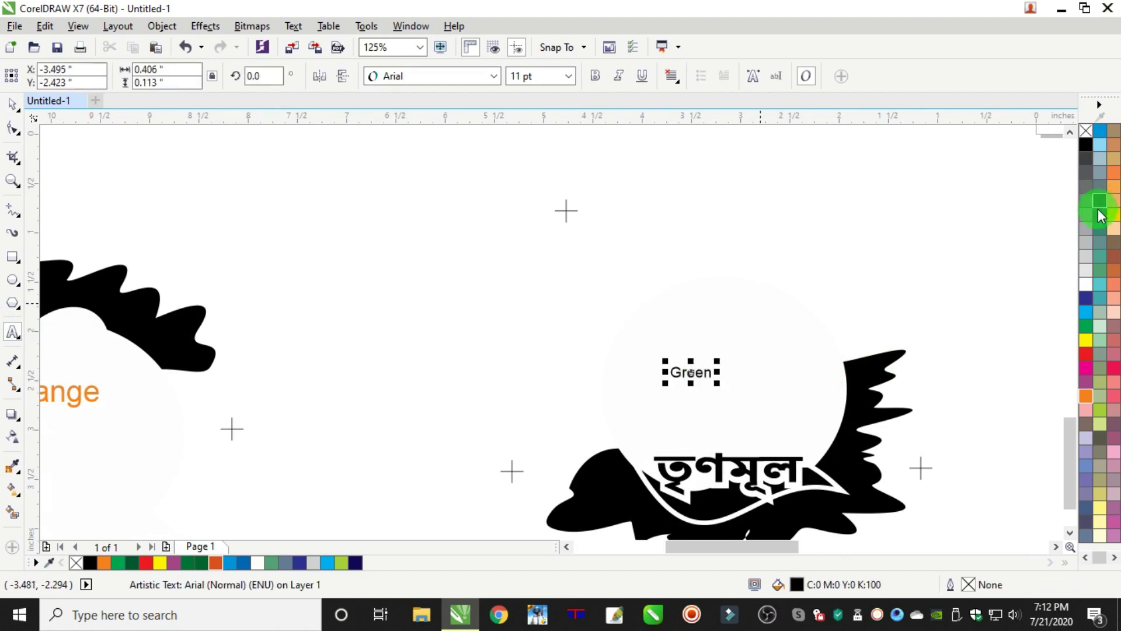
{"action": "left_click", "coordinate": [1086, 324]}
{"action": "left_click", "coordinate": [12, 106]}
{"action": "left_click", "coordinate": [690, 357]}
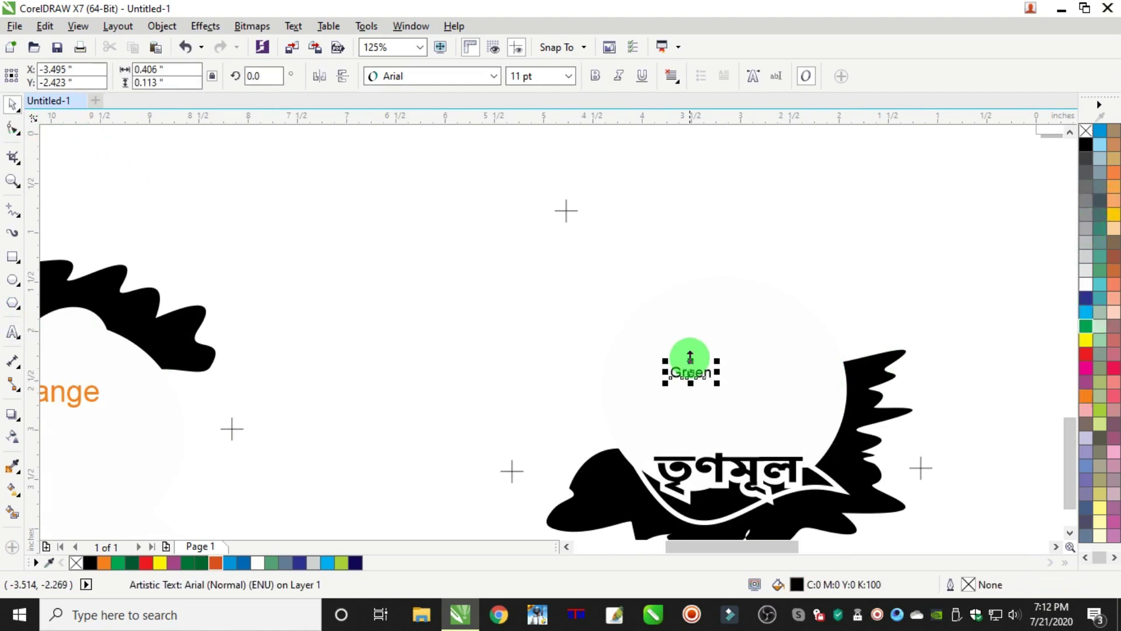
{"action": "left_click_drag", "start_coordinate": [718, 385], "coordinate": [749, 393]}
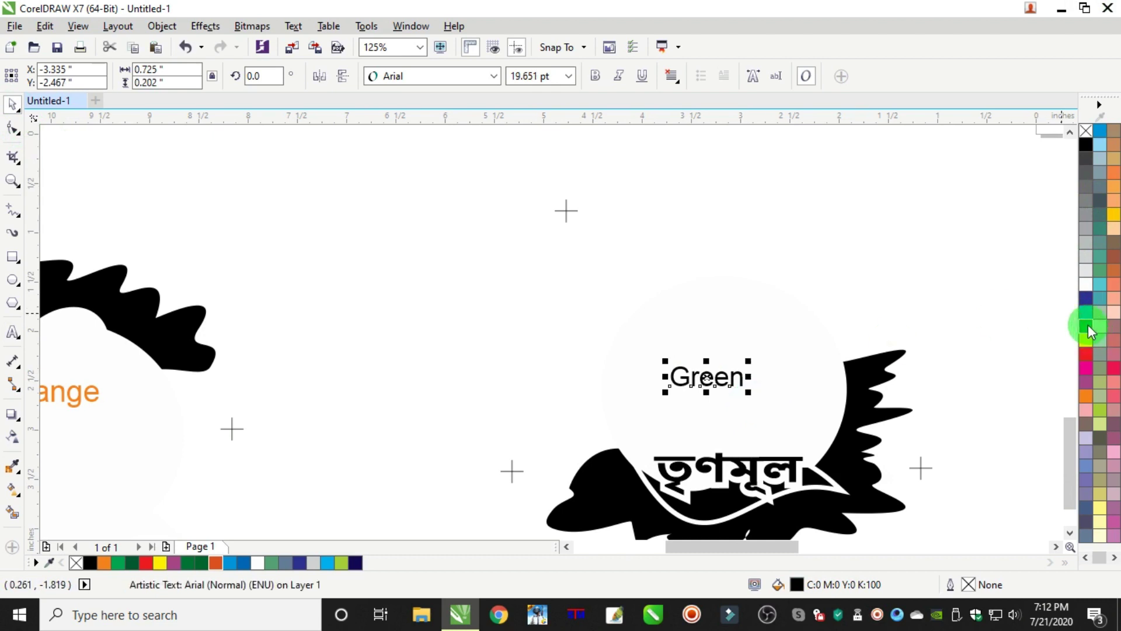
{"action": "left_click", "coordinate": [1088, 324]}
{"action": "scroll", "coordinate": [715, 278], "scroll_direction": "down", "scroll_amount": 4}
{"action": "left_click_drag", "start_coordinate": [860, 409], "coordinate": [663, 245]}
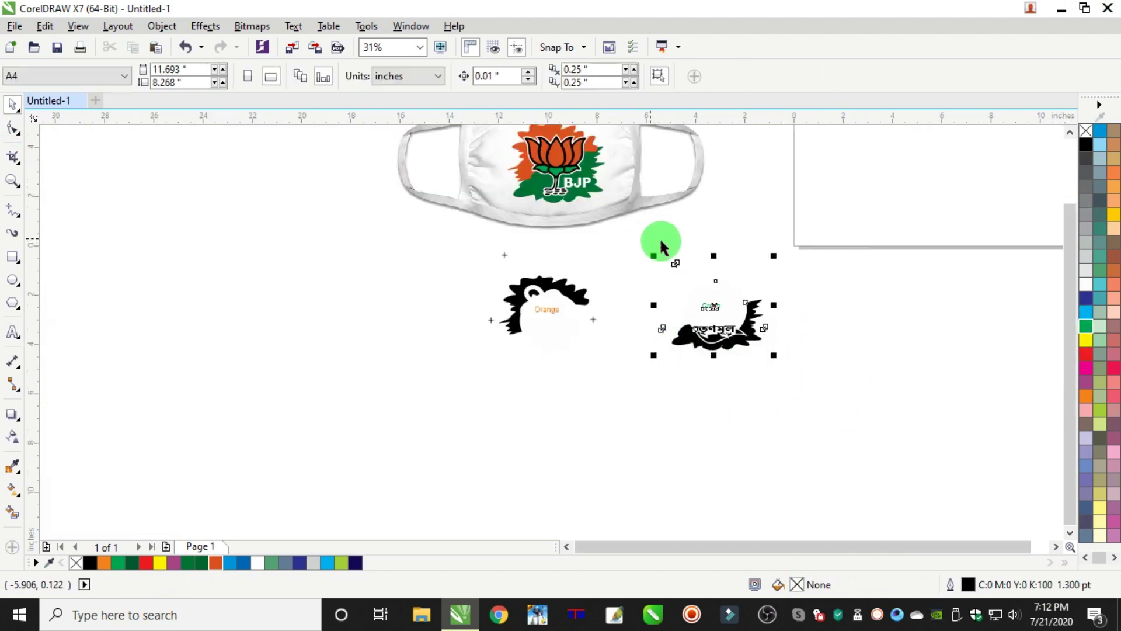
{"action": "left_click", "coordinate": [835, 374]}
Step: Place a copy of the full-colour তৃণমূল logo with its registration crosses on the page and ungroup it from the crosses
{"action": "scroll", "coordinate": [840, 365], "scroll_direction": "down", "scroll_amount": 4}
{"action": "scroll", "coordinate": [952, 289], "scroll_direction": "up", "scroll_amount": 4}
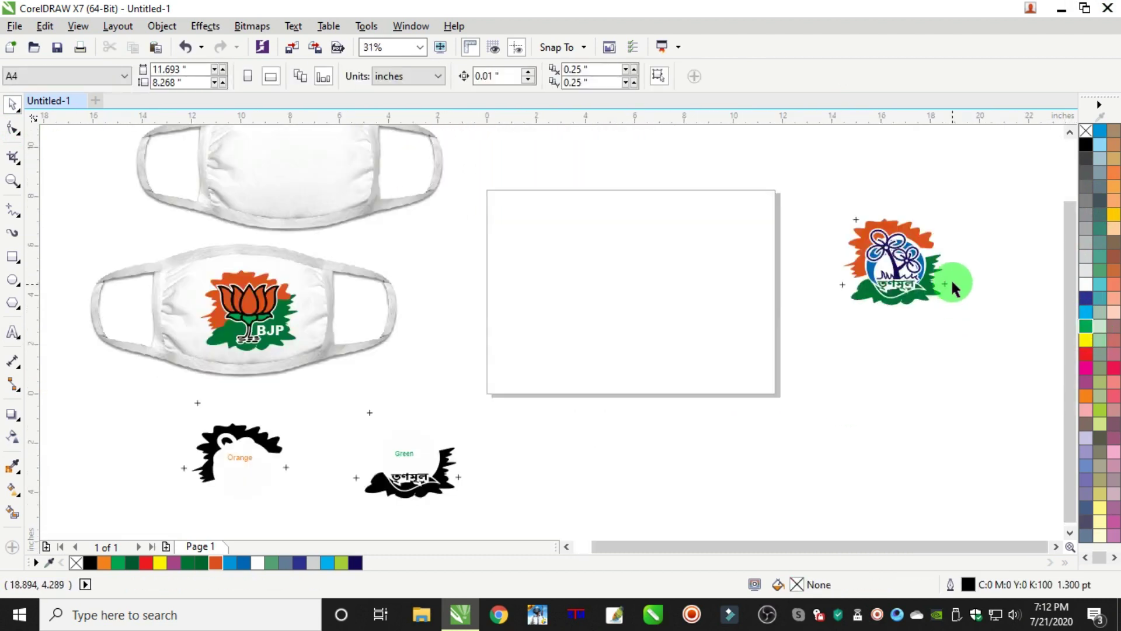
{"action": "left_click_drag", "start_coordinate": [902, 273], "coordinate": [586, 250]}
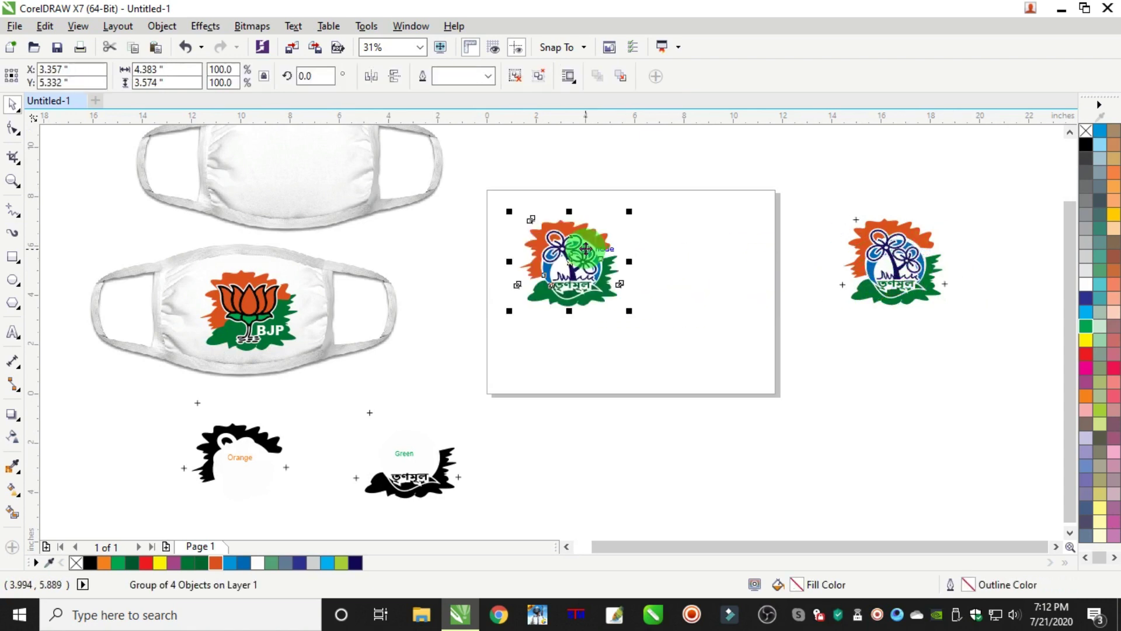
{"action": "scroll", "coordinate": [586, 250], "scroll_direction": "up", "scroll_amount": 2}
{"action": "key", "text": "ctrl+u"}
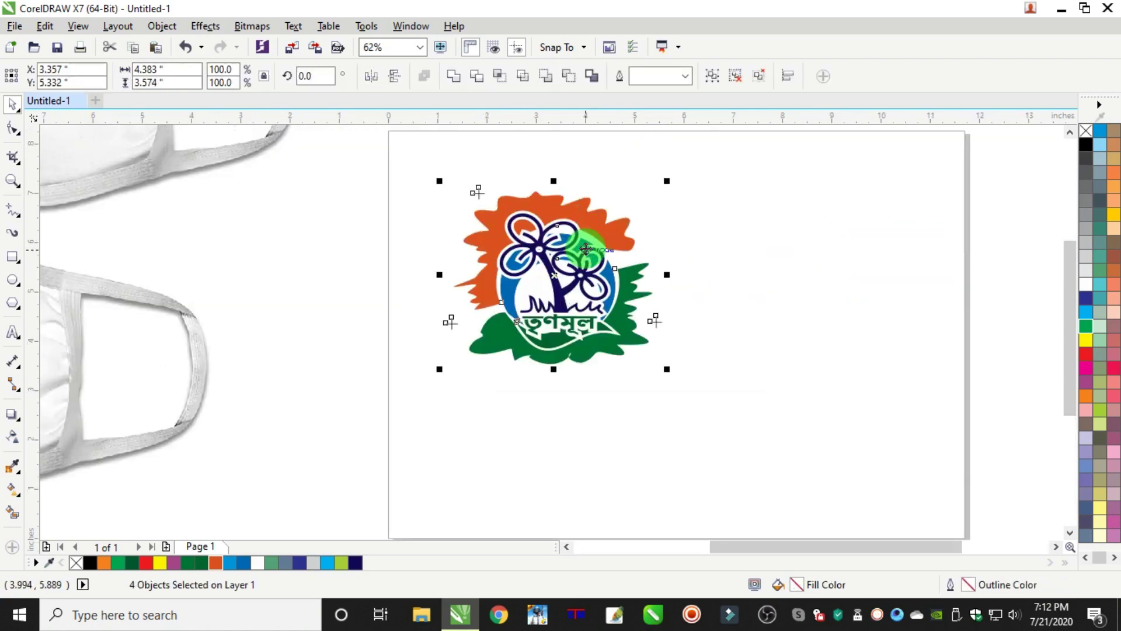
{"action": "left_click", "coordinate": [743, 247]}
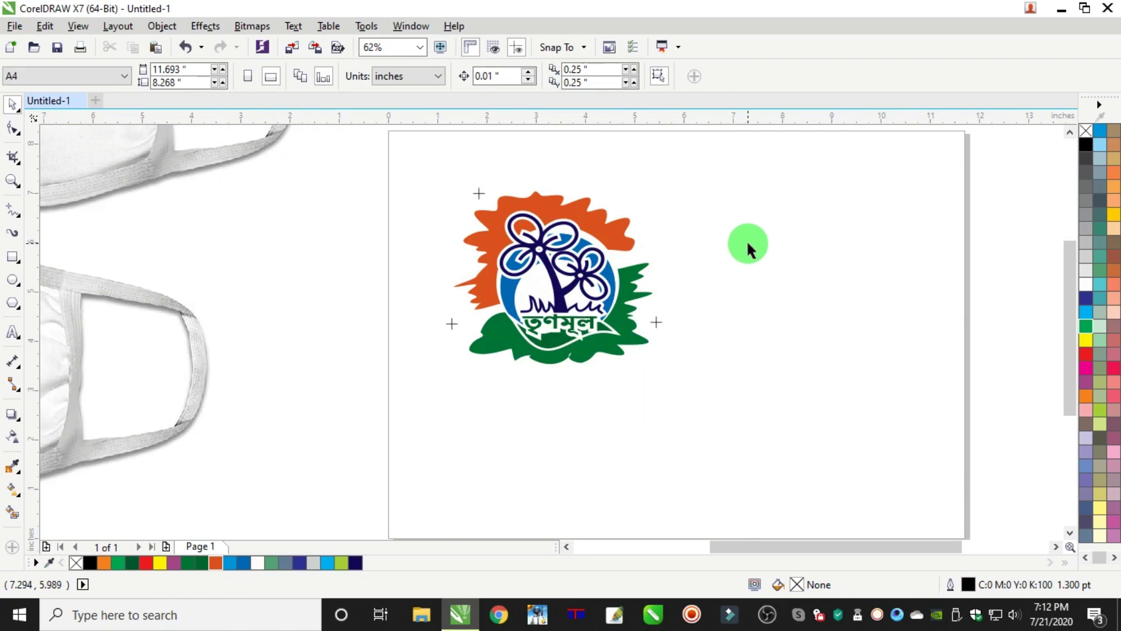
Step: Fill the blue circle behind the flowers with the dark navy C100 M100 Y0 K50
{"action": "scroll", "coordinate": [538, 282], "scroll_direction": "up", "scroll_amount": 4}
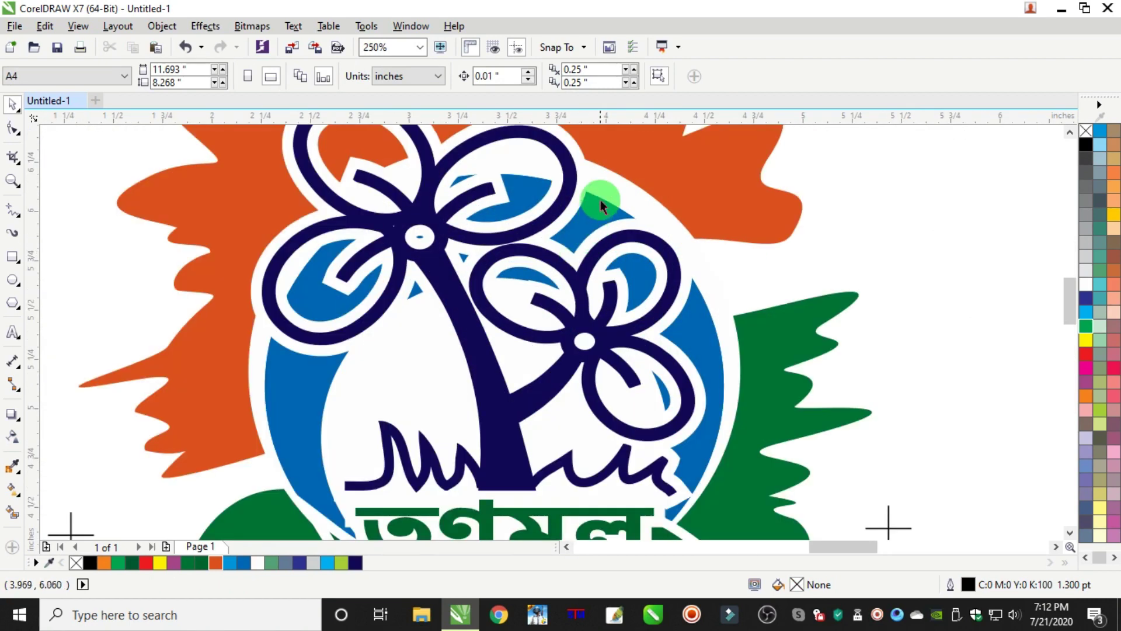
{"action": "left_click", "coordinate": [587, 242], "text": "ctrl"}
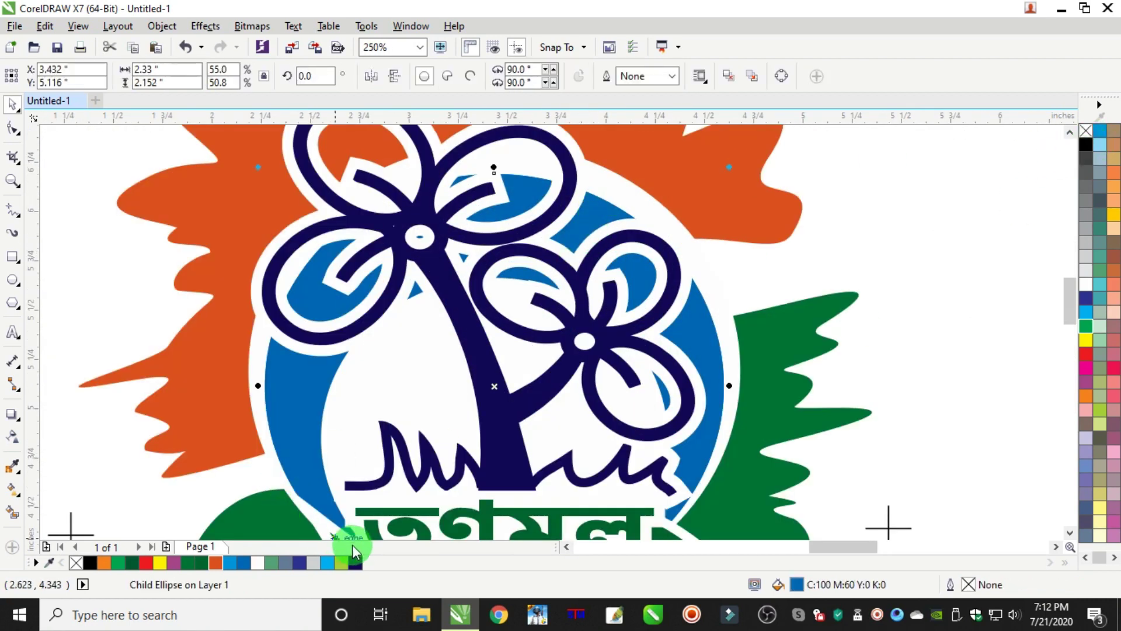
{"action": "left_click", "coordinate": [355, 562]}
{"action": "scroll", "coordinate": [386, 467], "scroll_direction": "down", "scroll_amount": 2}
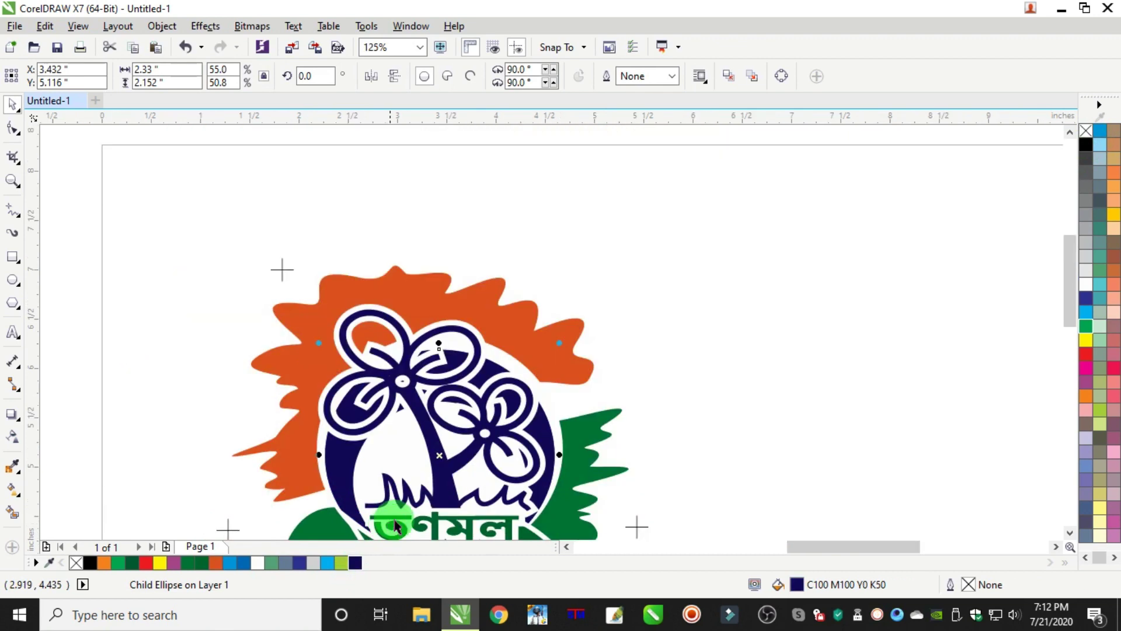
{"action": "left_click", "coordinate": [780, 289]}
{"action": "scroll", "coordinate": [733, 360], "scroll_direction": "down", "scroll_amount": 3}
{"action": "scroll", "coordinate": [734, 365], "scroll_direction": "up", "scroll_amount": 3}
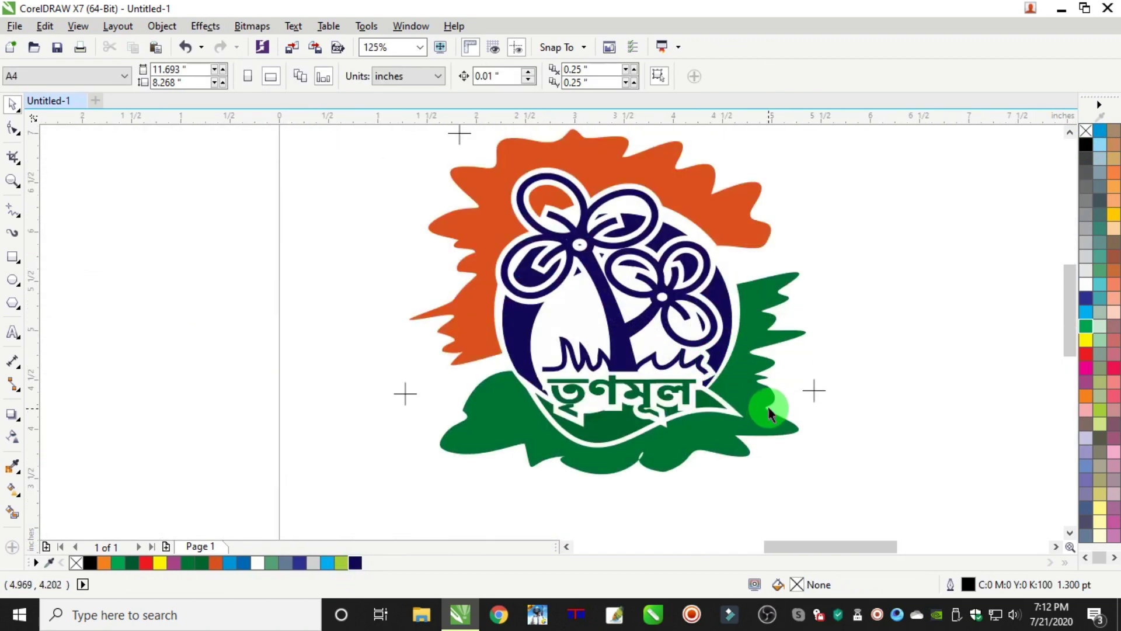
{"action": "left_click_drag", "start_coordinate": [777, 402], "coordinate": [792, 427]}
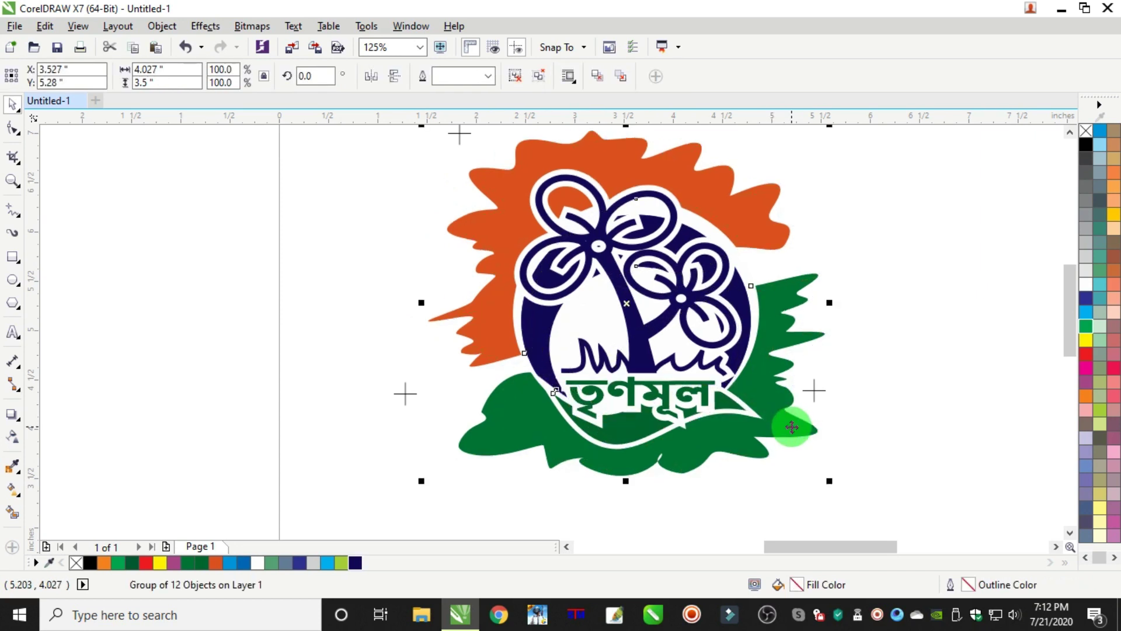
{"action": "key", "text": "ctrl+z"}
{"action": "key", "text": "ctrl+z"}
{"action": "left_click", "coordinate": [785, 422]}
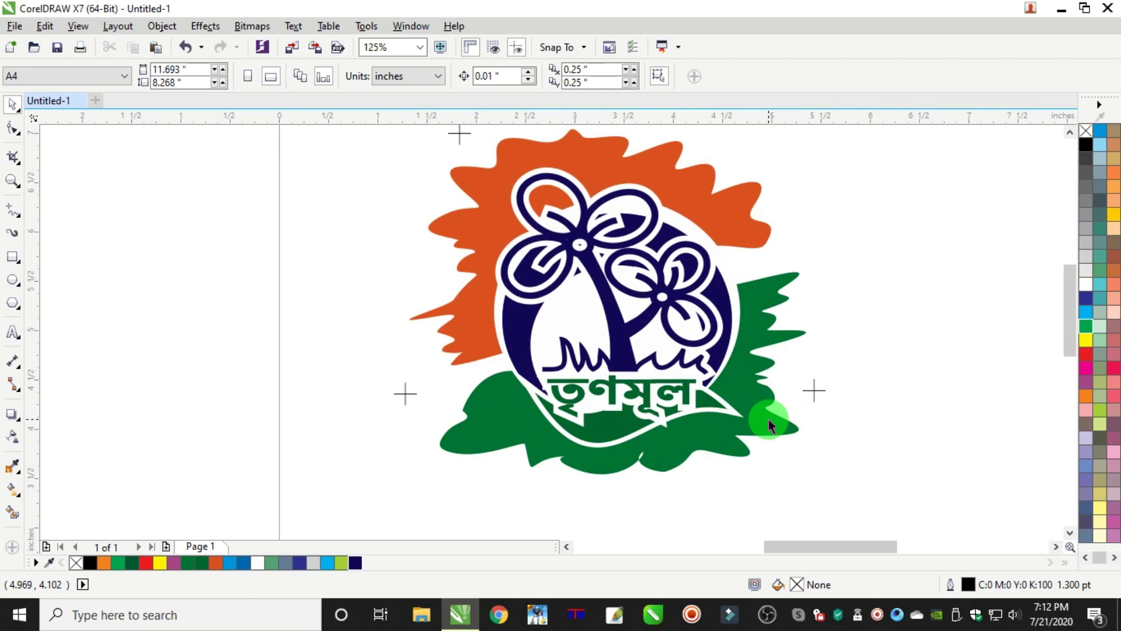
{"action": "key", "text": "ctrl+z"}
Step: Fill the circle behind the flowers with cyan and set its magenta value to 60
{"action": "left_click", "coordinate": [896, 306]}
{"action": "left_click", "coordinate": [721, 288], "text": "ctrl"}
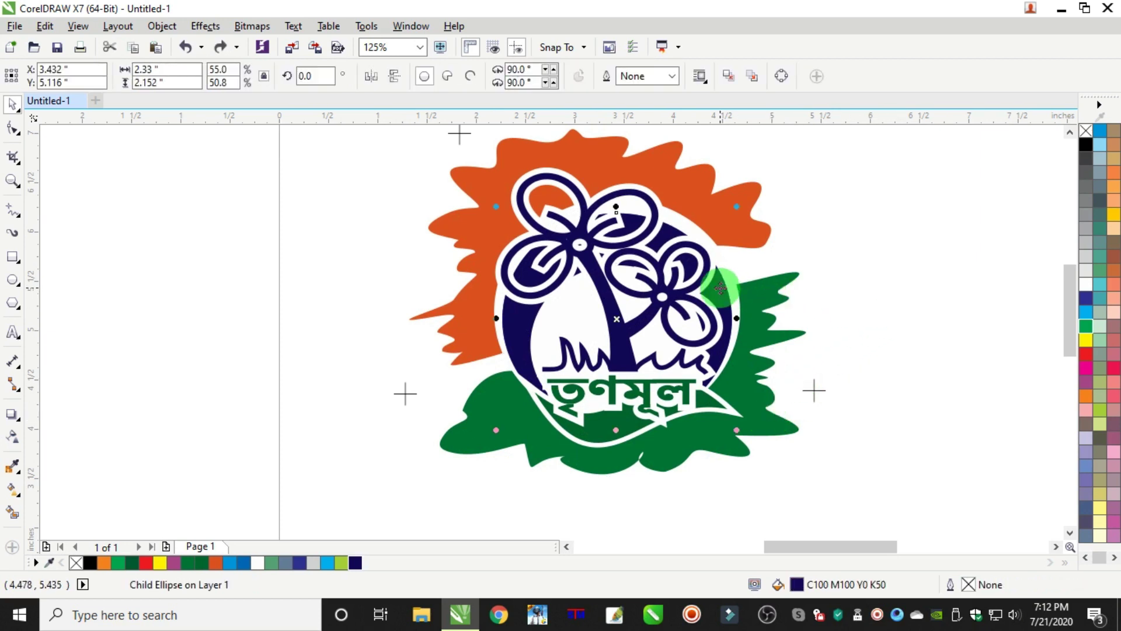
{"action": "left_click", "coordinate": [364, 543]}
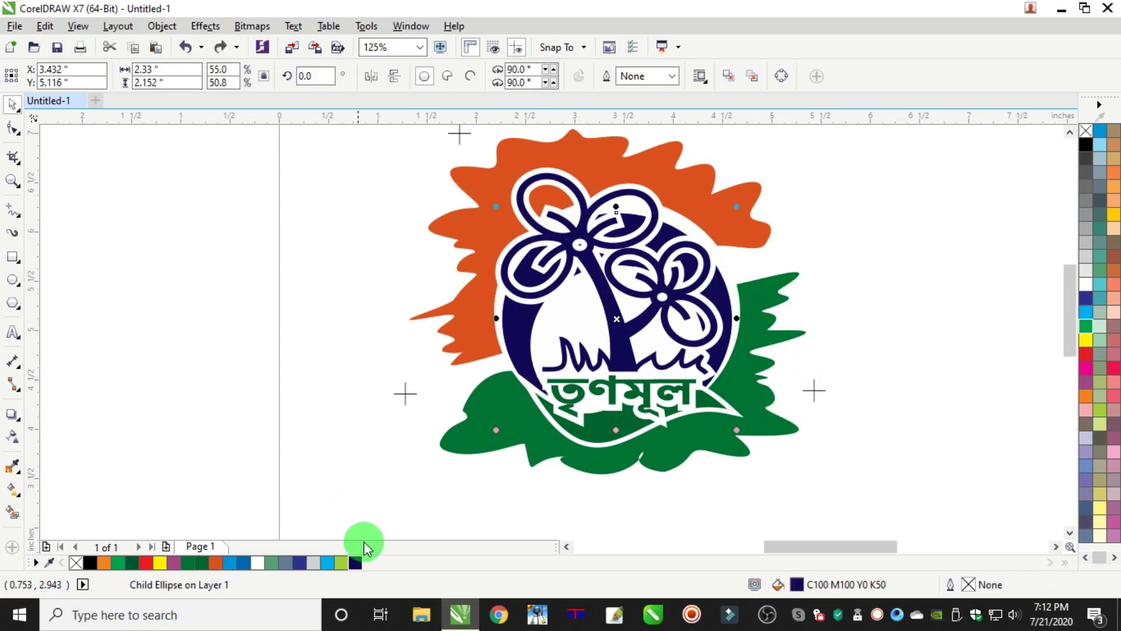
{"action": "left_click", "coordinate": [331, 564]}
{"action": "double_click", "coordinate": [825, 593]}
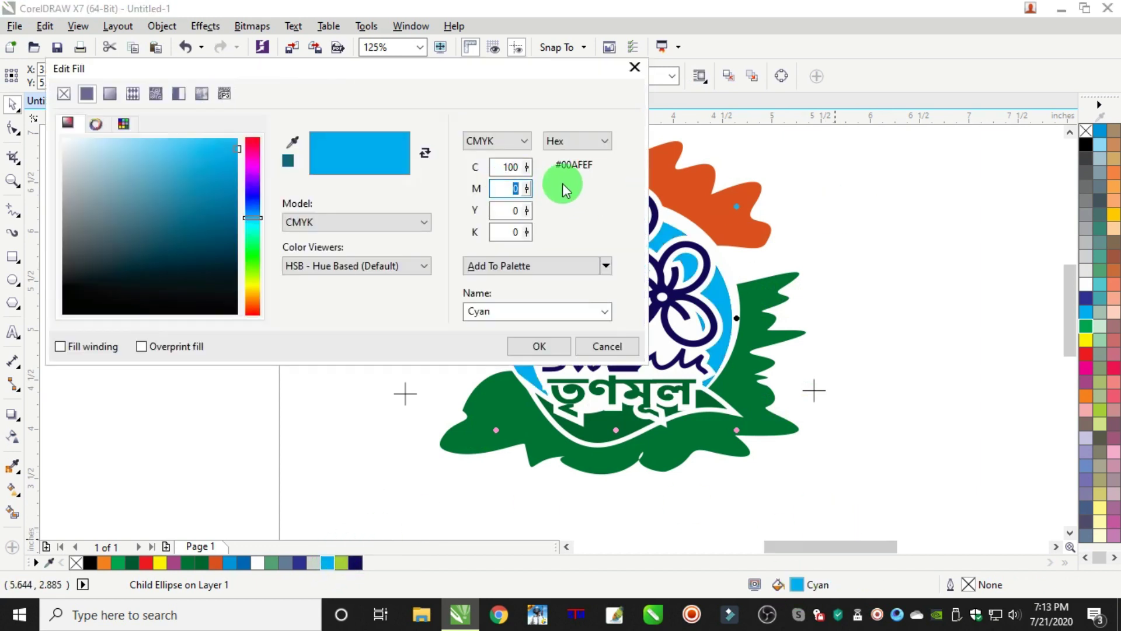
{"action": "type", "text": "60"}
{"action": "key", "text": "Return"}
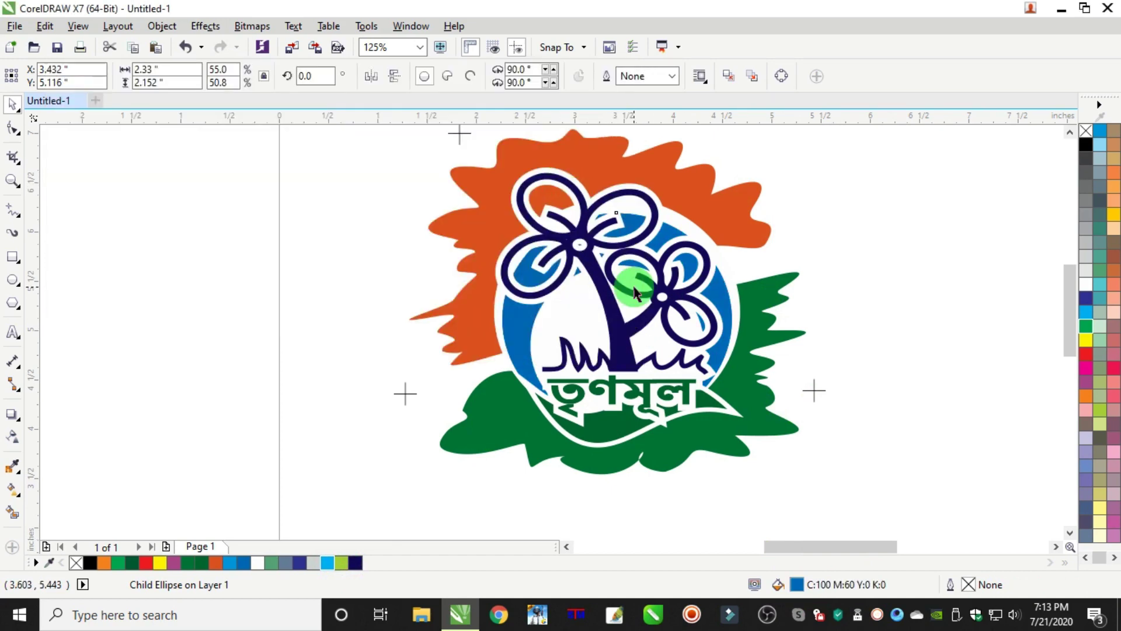
Step: Ungroup the full-colour তৃণমূল artwork on the page into its individual objects
{"action": "scroll", "coordinate": [635, 292], "scroll_direction": "down", "scroll_amount": 3}
{"action": "left_click", "coordinate": [779, 179]}
{"action": "scroll", "coordinate": [663, 271], "scroll_direction": "up", "scroll_amount": 2}
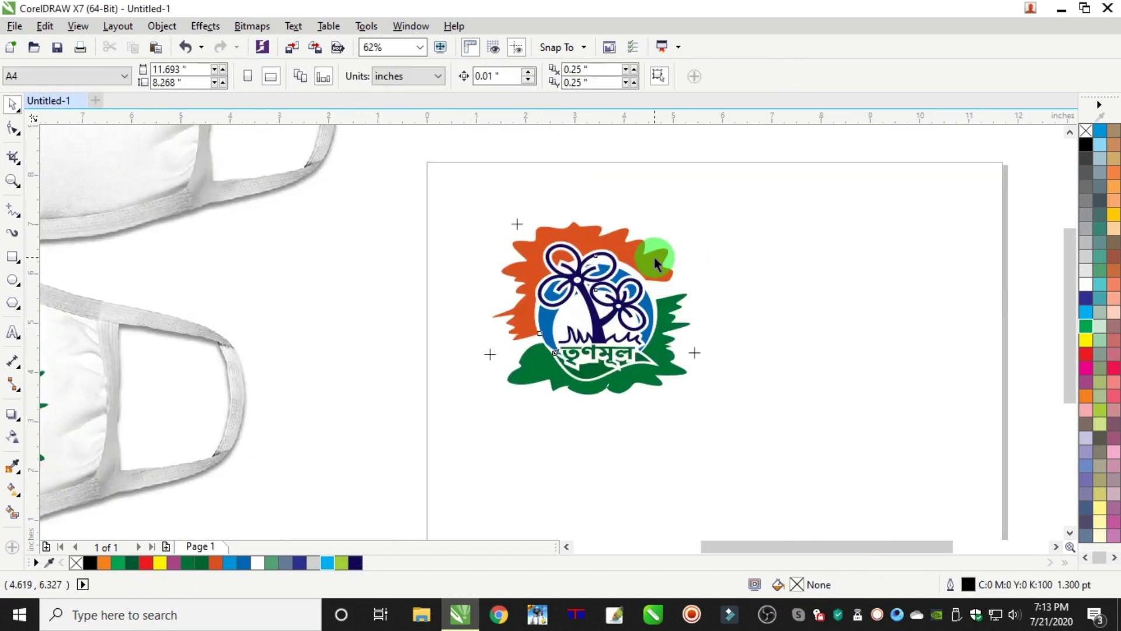
{"action": "left_click", "coordinate": [657, 264]}
{"action": "key", "text": "ctrl+u"}
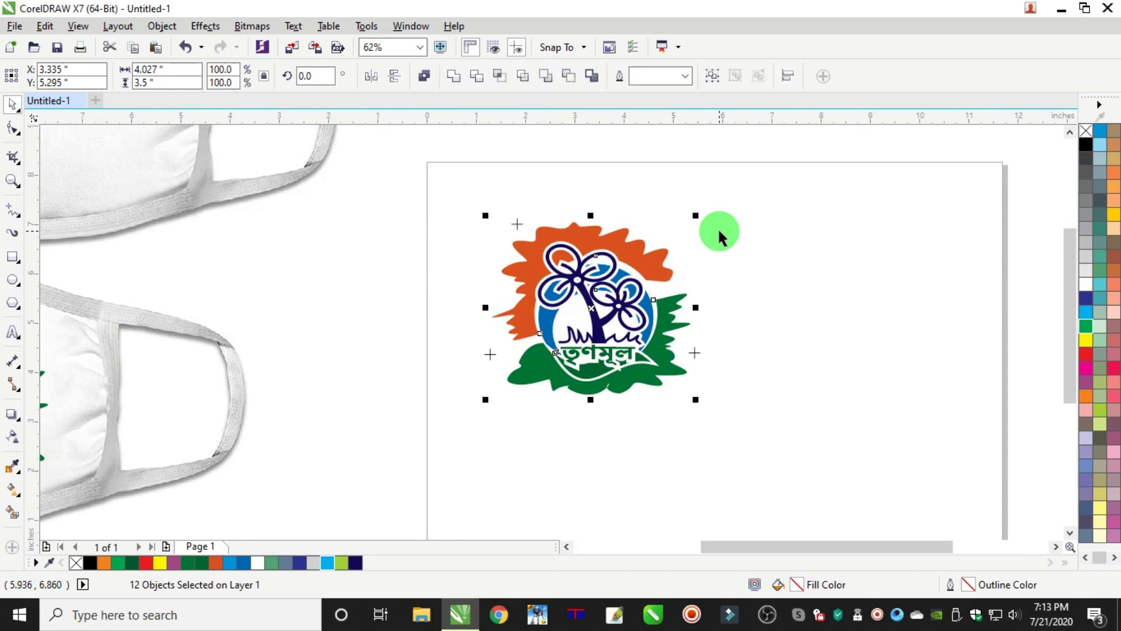
{"action": "left_click", "coordinate": [745, 234]}
Step: Place a copy of the navy flower-and-grass drawing below the page, beside the green separation
{"action": "scroll", "coordinate": [613, 309], "scroll_direction": "up", "scroll_amount": 2}
{"action": "left_click", "coordinate": [501, 338]}
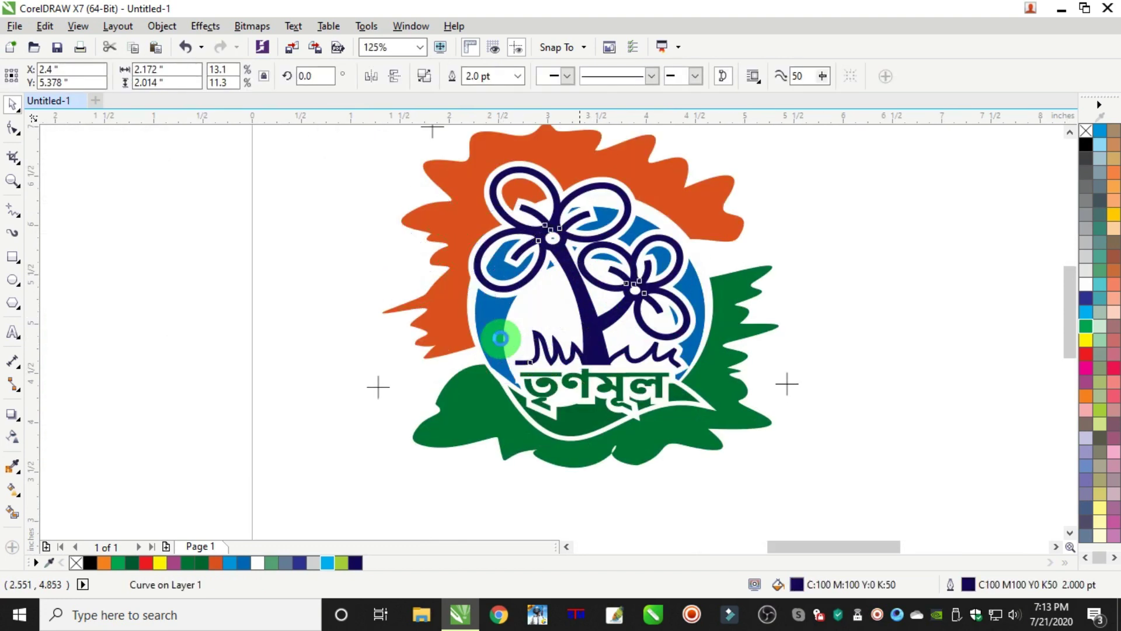
{"action": "key", "text": "ctrl+z"}
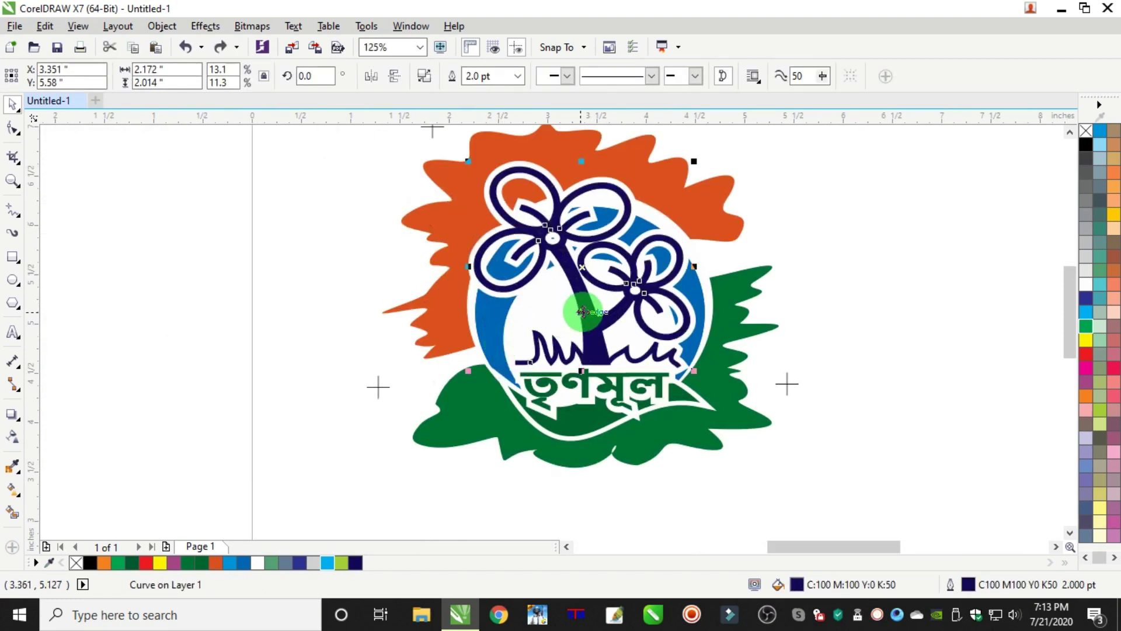
{"action": "scroll", "coordinate": [583, 311], "scroll_direction": "down", "scroll_amount": 4}
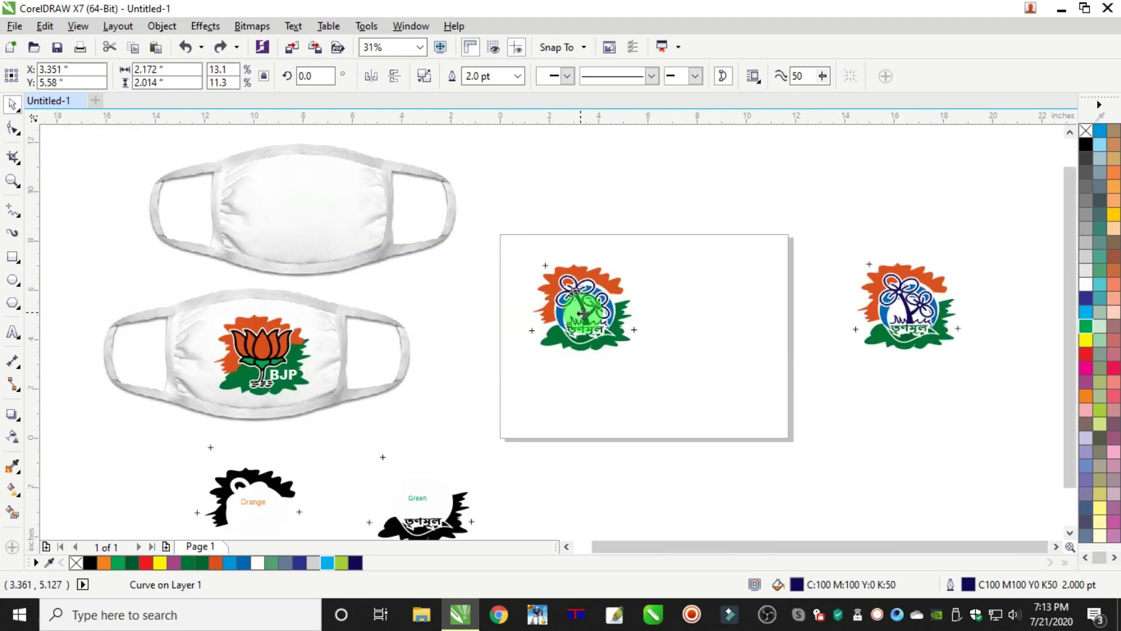
{"action": "left_click_drag", "start_coordinate": [582, 314], "coordinate": [548, 523]}
{"action": "scroll", "coordinate": [526, 514], "scroll_direction": "down", "scroll_amount": 4}
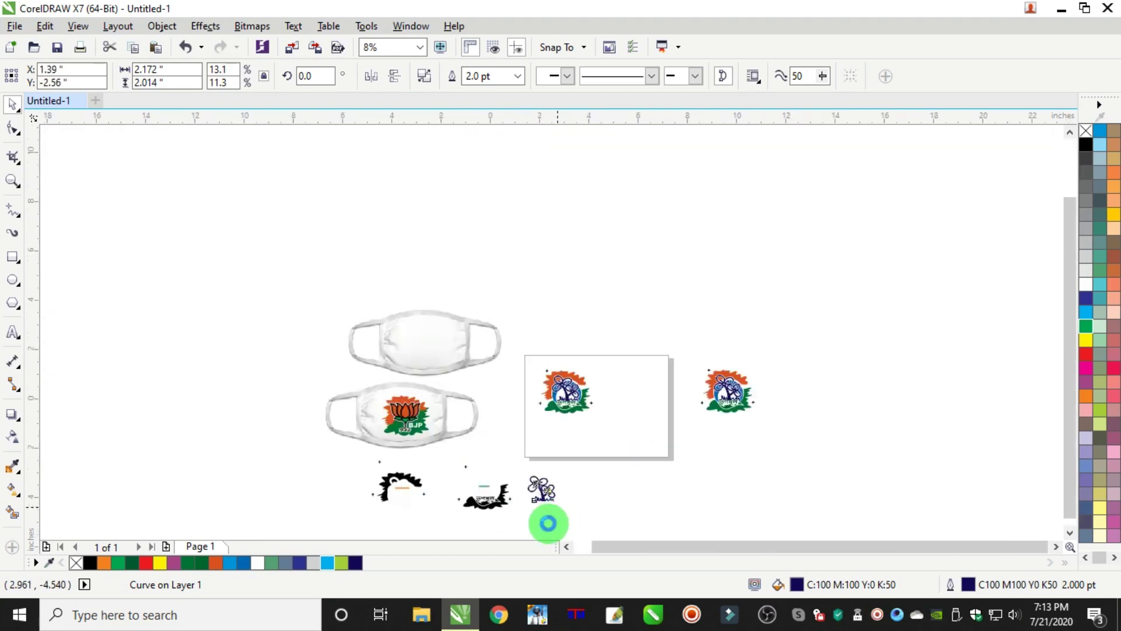
Step: Set both the fill and the outline of the copied flower-and-grass drawing to black
{"action": "scroll", "coordinate": [548, 522], "scroll_direction": "up", "scroll_amount": 8}
{"action": "left_click", "coordinate": [1087, 145]}
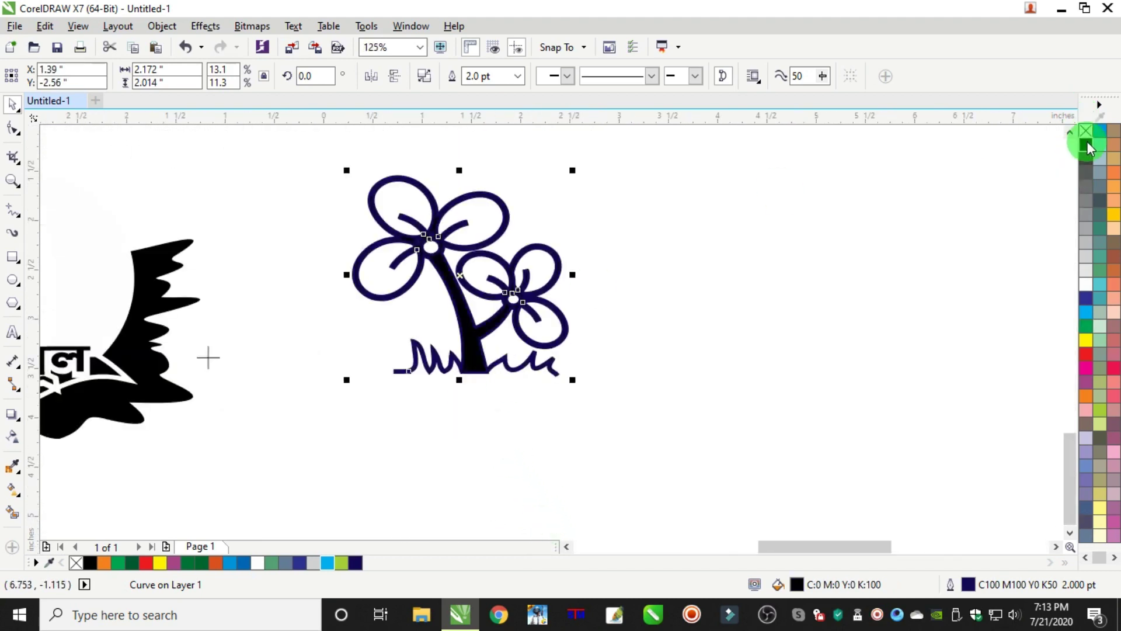
{"action": "right_click", "coordinate": [1087, 145]}
{"action": "left_click", "coordinate": [838, 242]}
Step: Add the text label "Blue", colour it blue, enlarge it to about 15.5 pt, and place it beside the flower stem
{"action": "left_click", "coordinate": [13, 332]}
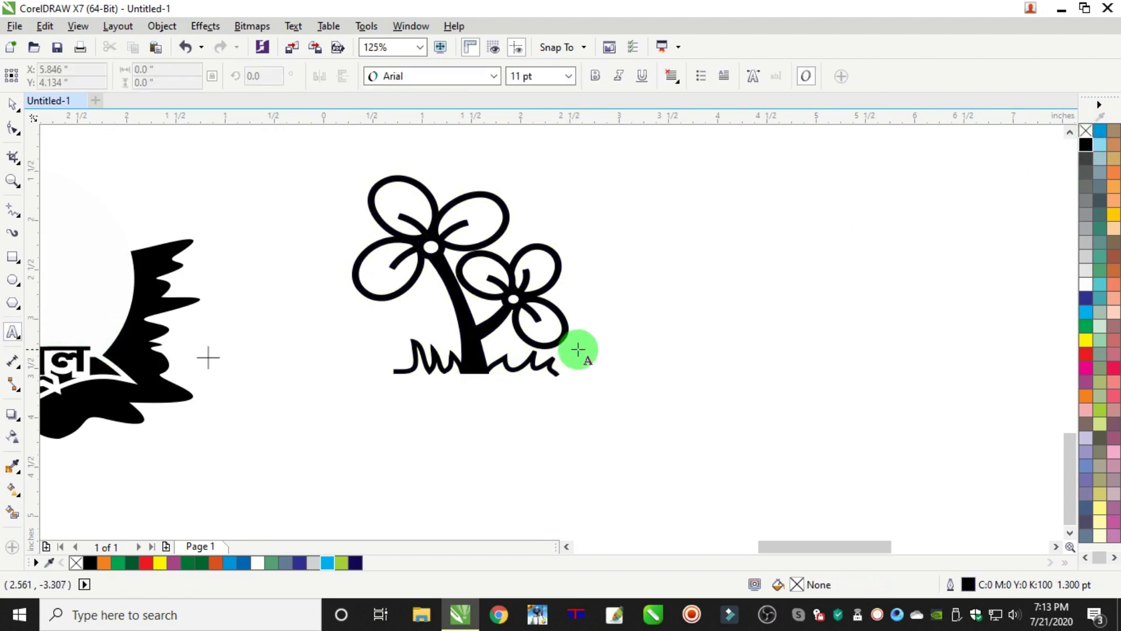
{"action": "left_click", "coordinate": [614, 333]}
{"action": "type", "text": "Blu"}
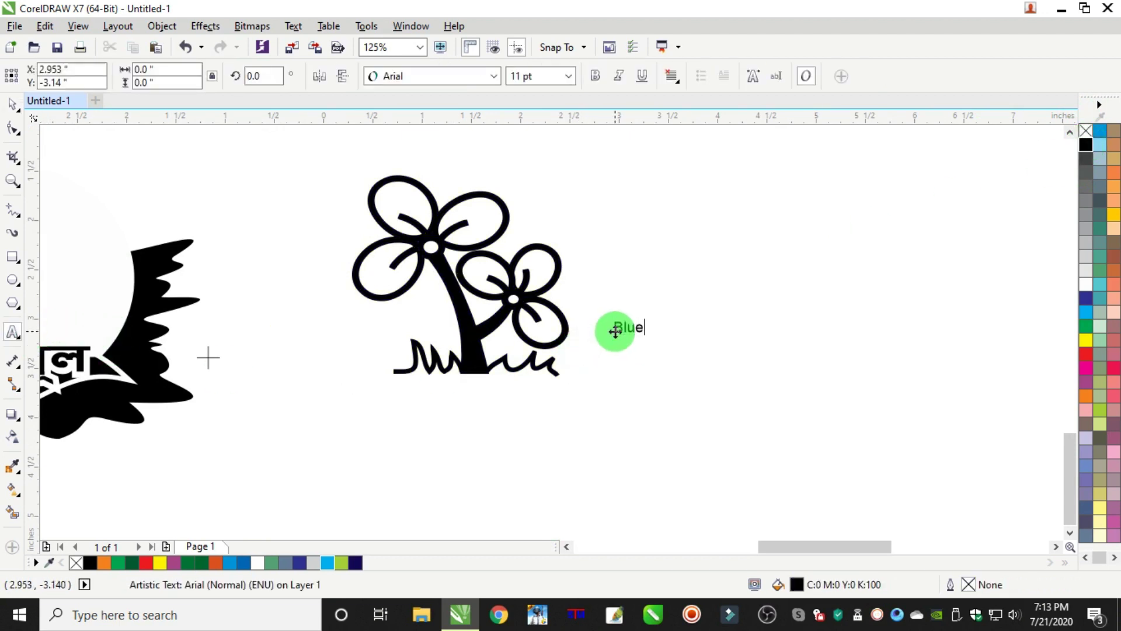
{"action": "type", "text": "e"}
{"action": "left_click", "coordinate": [13, 104]}
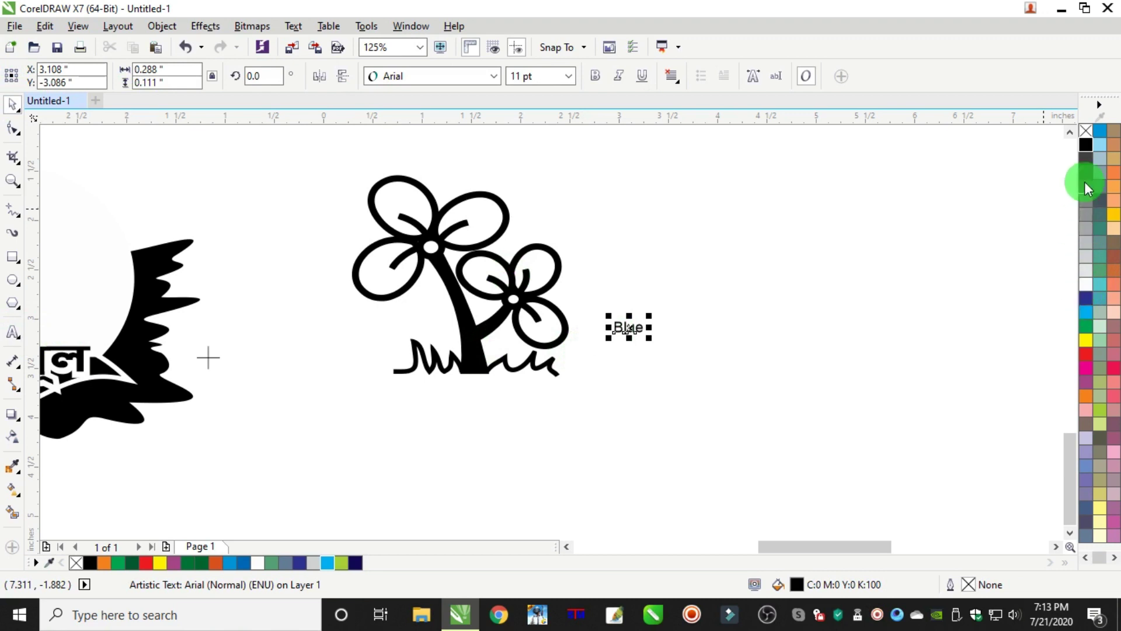
{"action": "left_click", "coordinate": [1086, 299]}
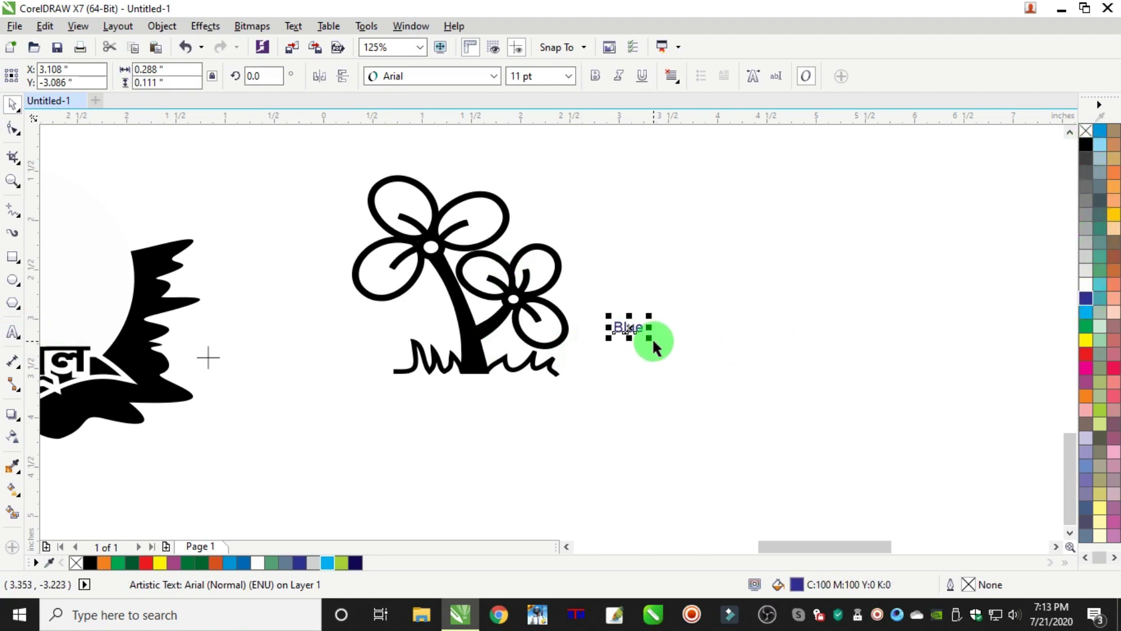
{"action": "left_click_drag", "start_coordinate": [653, 337], "coordinate": [426, 323]}
Step: Move the orange, green and blue separations together further down below the BJP mask and the page
{"action": "scroll", "coordinate": [426, 323], "scroll_direction": "down", "scroll_amount": 4}
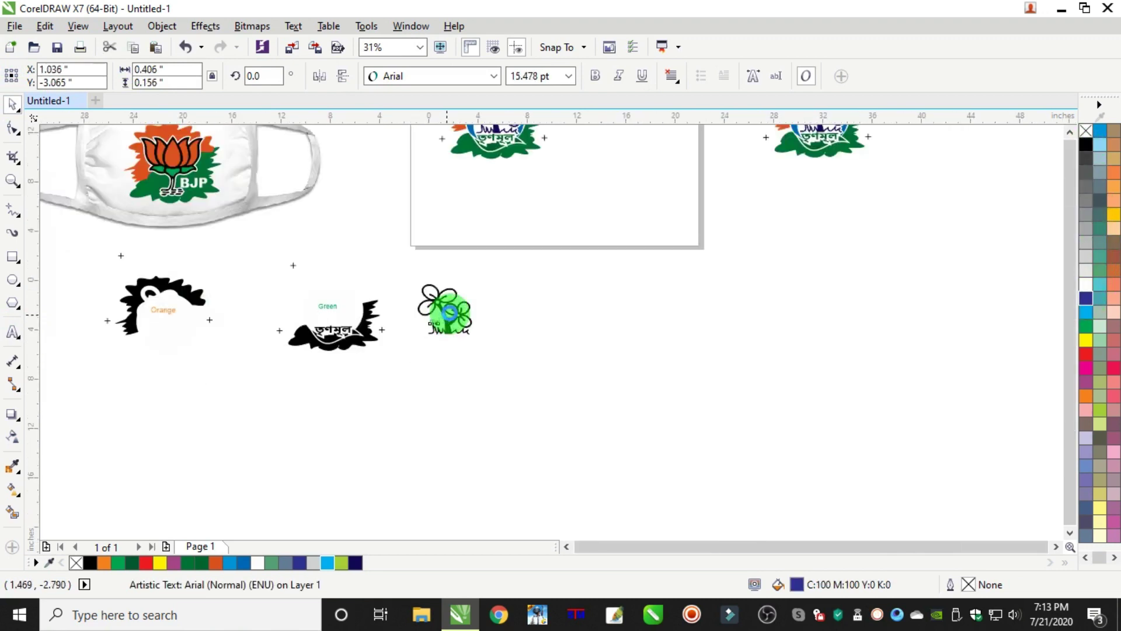
{"action": "scroll", "coordinate": [450, 312], "scroll_direction": "down", "scroll_amount": 2}
{"action": "scroll", "coordinate": [441, 313], "scroll_direction": "up", "scroll_amount": 2}
{"action": "left_click_drag", "start_coordinate": [581, 238], "coordinate": [146, 416]}
{"action": "left_click_drag", "start_coordinate": [390, 341], "coordinate": [365, 466]}
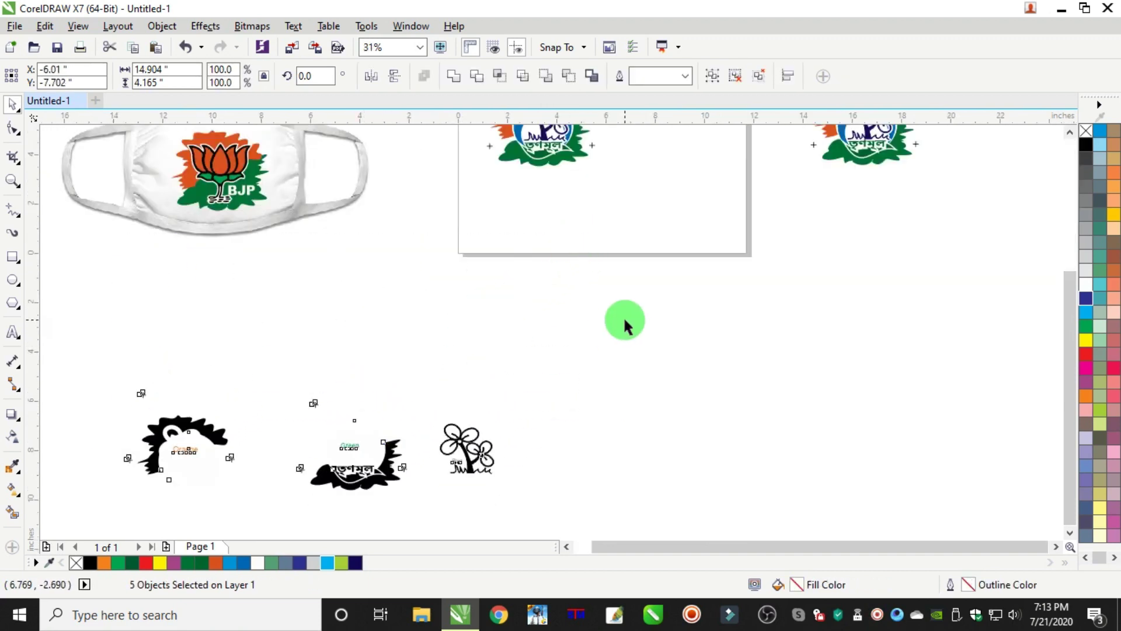
{"action": "left_click", "coordinate": [623, 320]}
Step: Delete the green brush shape and the তৃণমূল lettering from the logo on the page
{"action": "scroll", "coordinate": [632, 243], "scroll_direction": "down", "scroll_amount": 2}
{"action": "scroll", "coordinate": [609, 271], "scroll_direction": "up", "scroll_amount": 4}
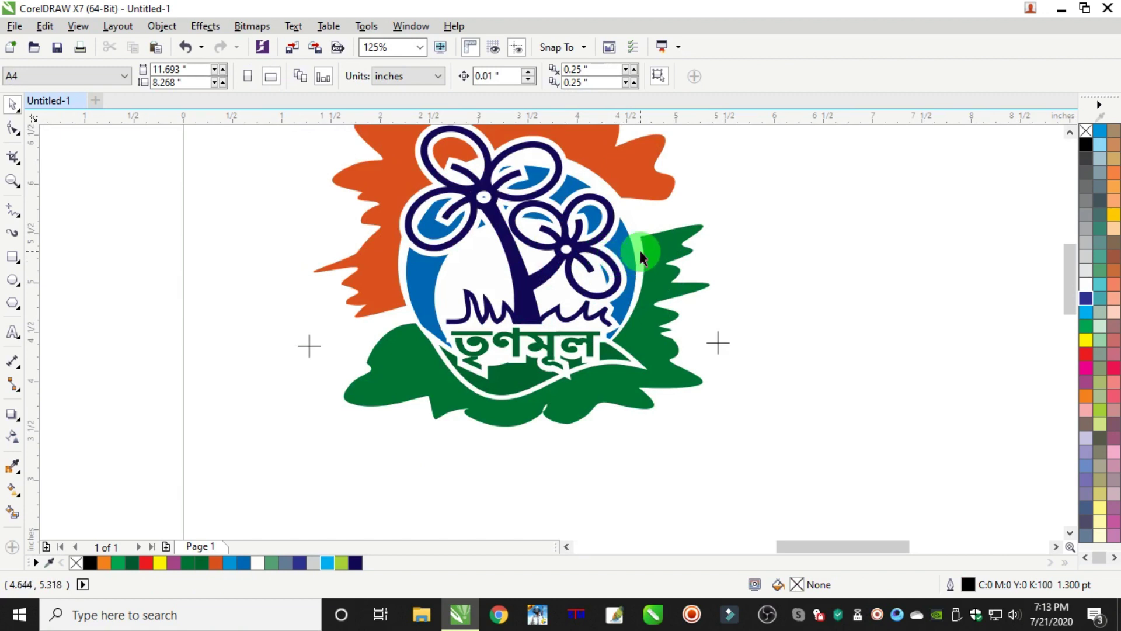
{"action": "left_click_drag", "start_coordinate": [674, 384], "coordinate": [766, 399]}
{"action": "key", "text": "Delete"}
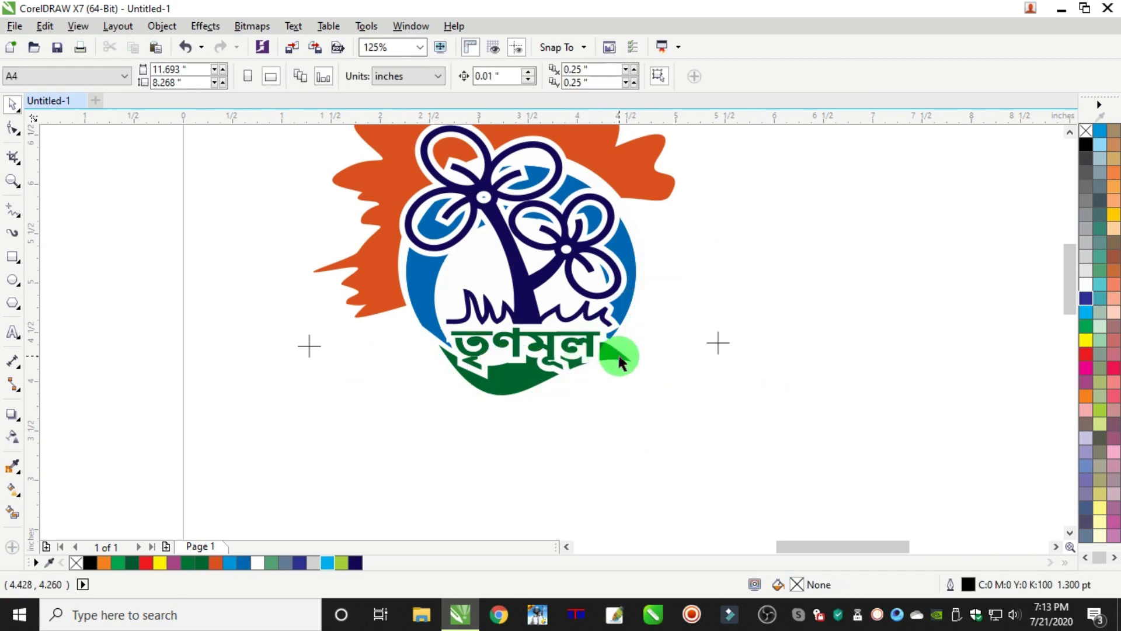
{"action": "left_click", "coordinate": [582, 343]}
{"action": "key", "text": "Delete"}
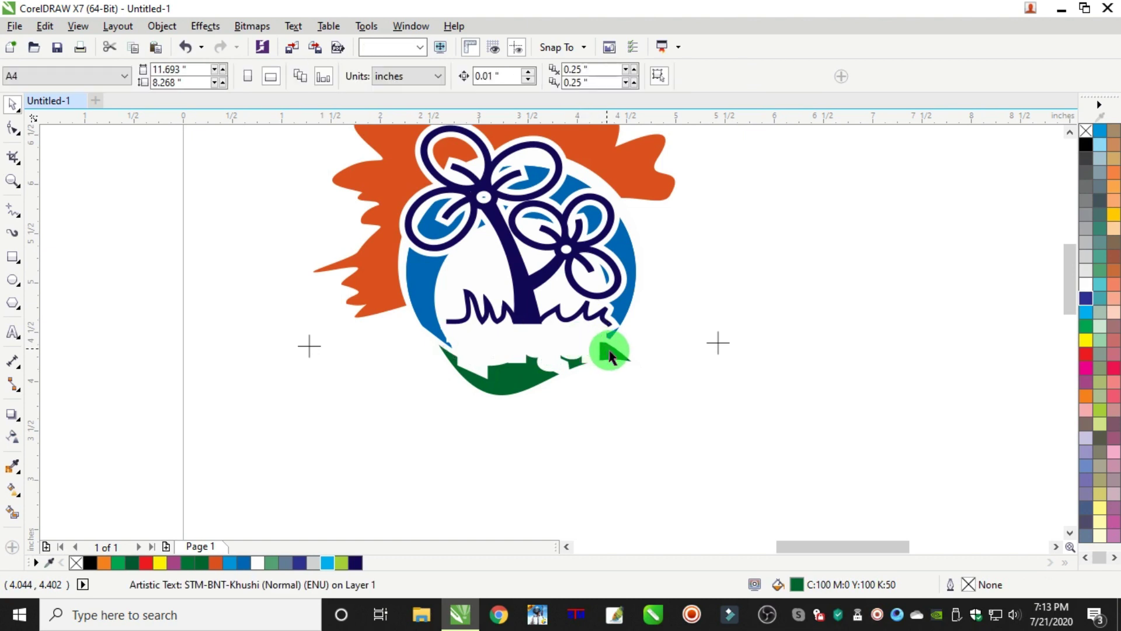
Step: Fill the dark green leaf shape below the grass with white and delete the orange brush shape
{"action": "left_click", "coordinate": [615, 353]}
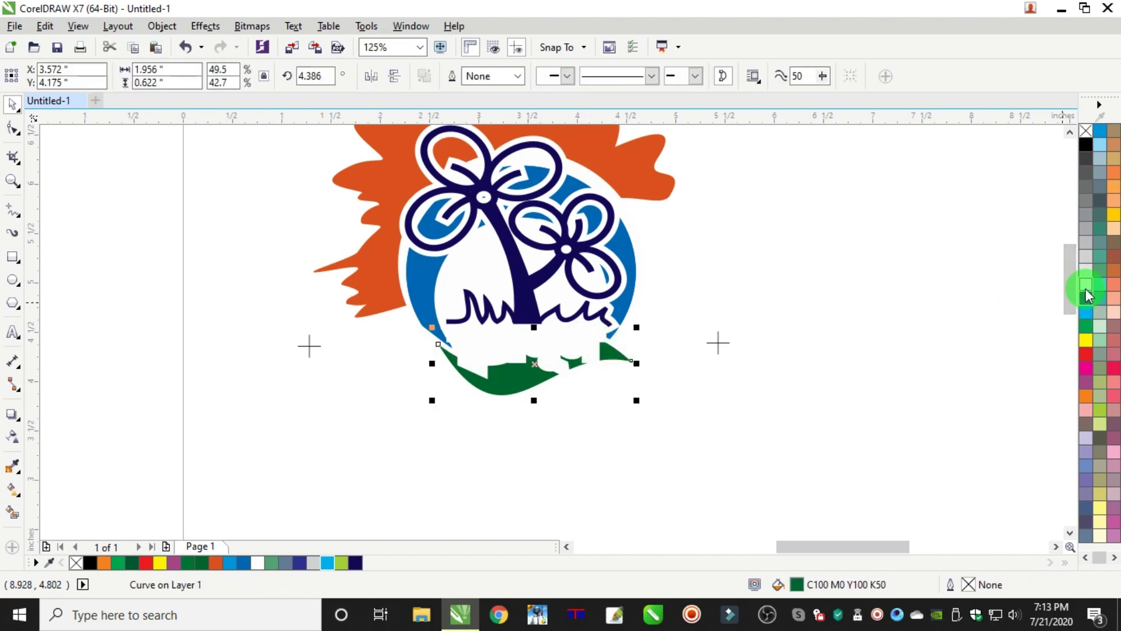
{"action": "left_click", "coordinate": [1086, 286]}
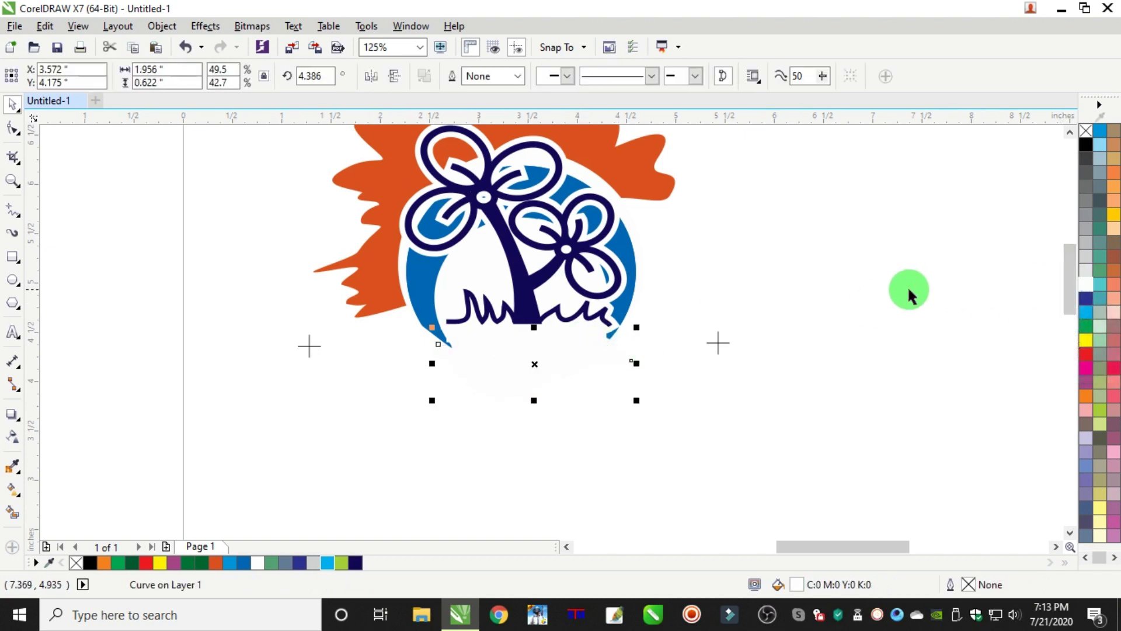
{"action": "key", "text": "ctrl+z"}
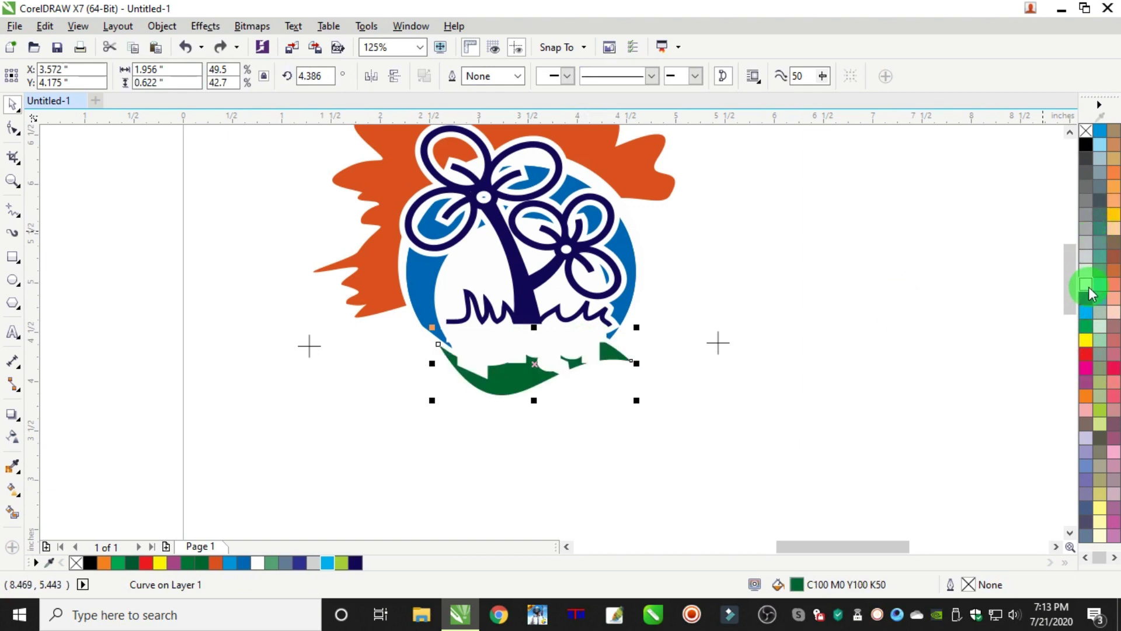
{"action": "left_click", "coordinate": [818, 246]}
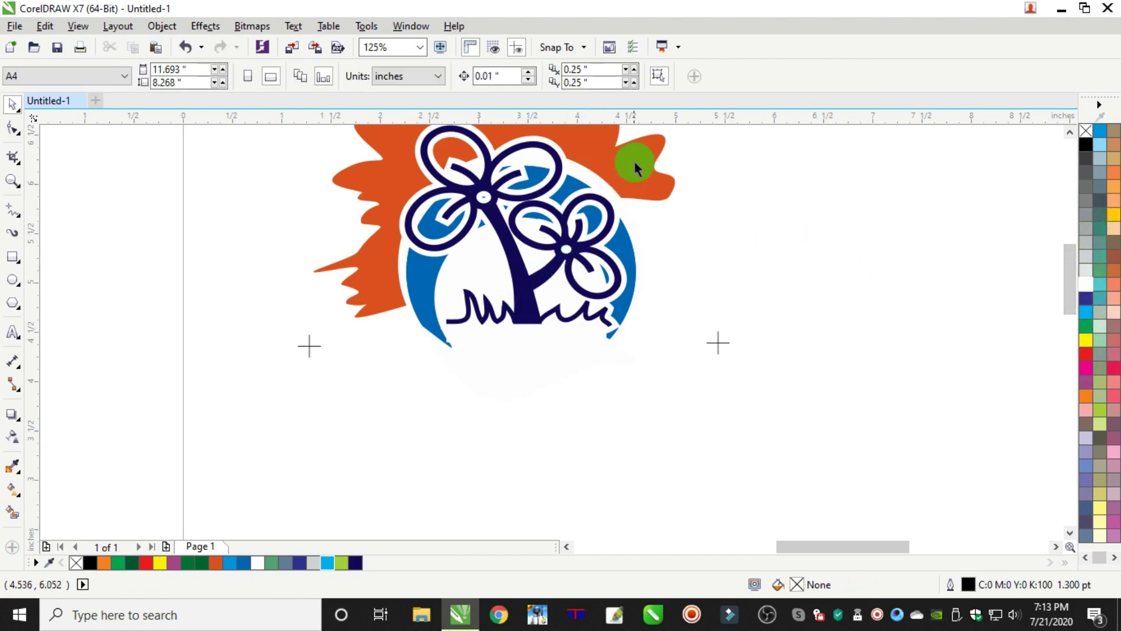
{"action": "left_click", "coordinate": [645, 170]}
{"action": "key", "text": "Delete"}
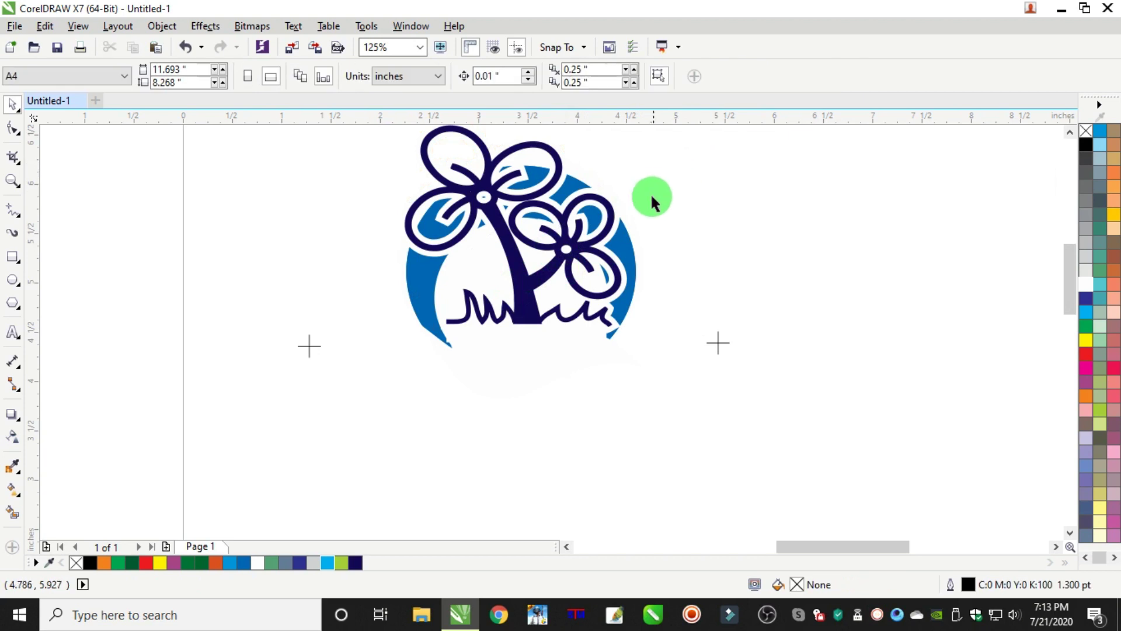
Step: Set both the fill and the outline of the flower-and-grass drawing on the page to white
{"action": "left_click", "coordinate": [490, 270]}
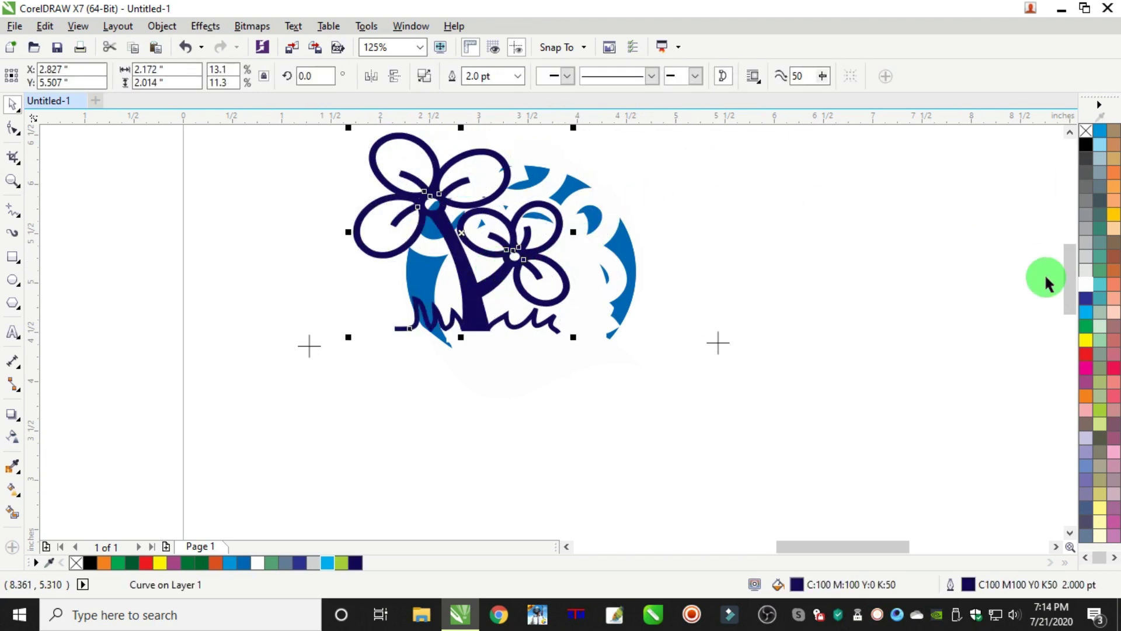
{"action": "left_click", "coordinate": [1085, 285]}
{"action": "right_click", "coordinate": [1085, 285]}
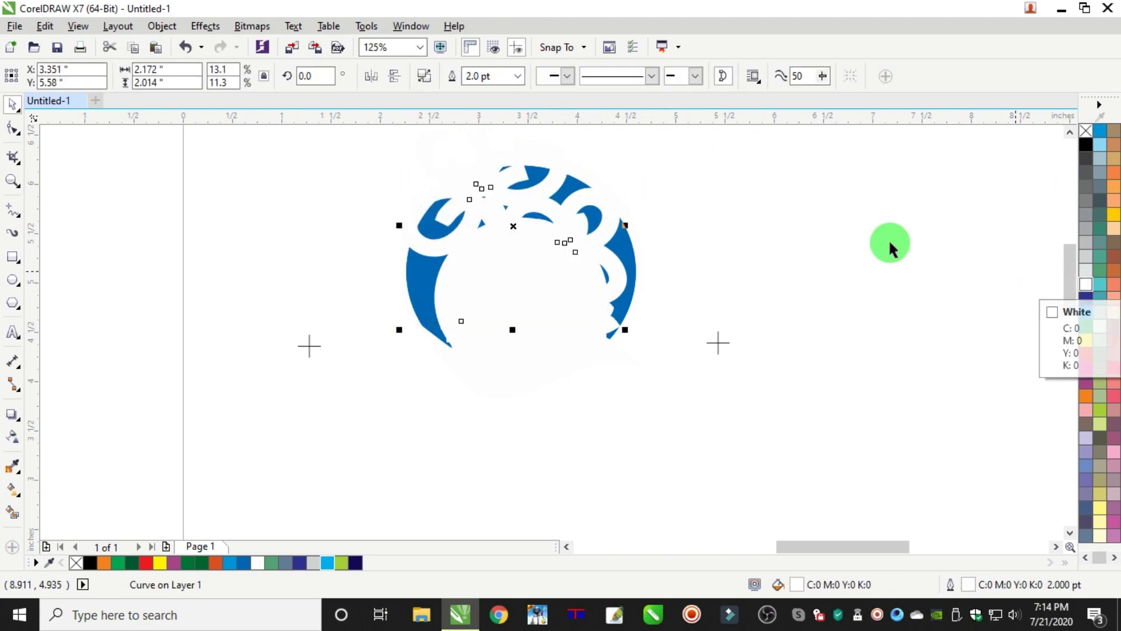
Step: Fill the blue ellipse behind the flowers with black
{"action": "left_click", "coordinate": [614, 275]}
{"action": "left_click", "coordinate": [633, 248]}
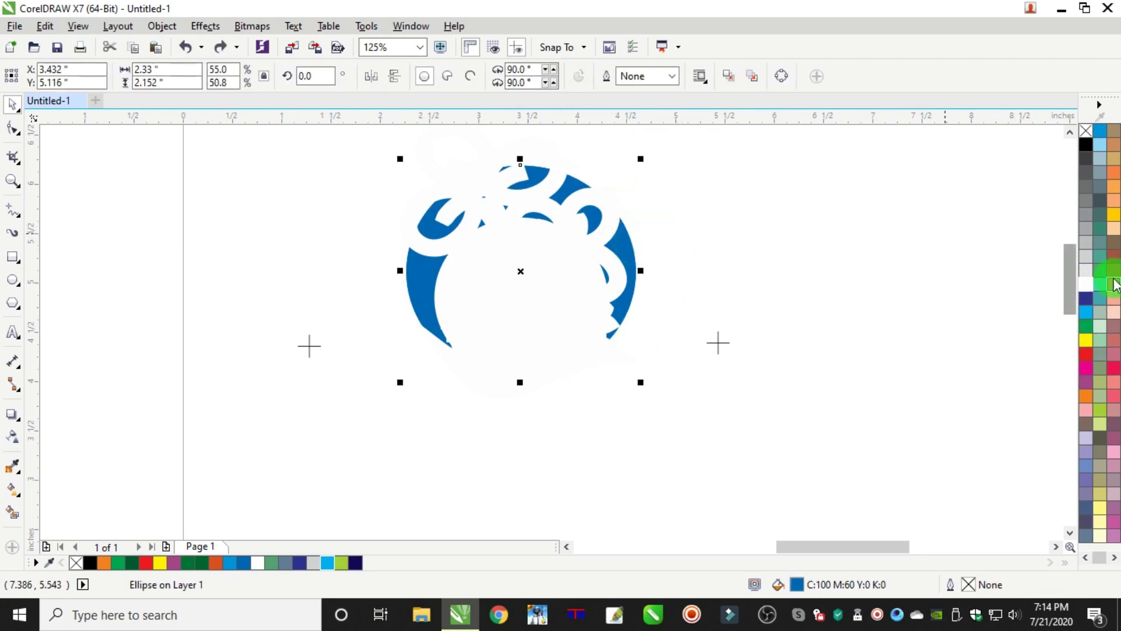
{"action": "left_click", "coordinate": [1086, 144]}
{"action": "left_click", "coordinate": [862, 235]}
Step: Group the black ring artwork with its registration crosses and move it below the page, beside the blue separation
{"action": "scroll", "coordinate": [862, 236], "scroll_direction": "down", "scroll_amount": 4}
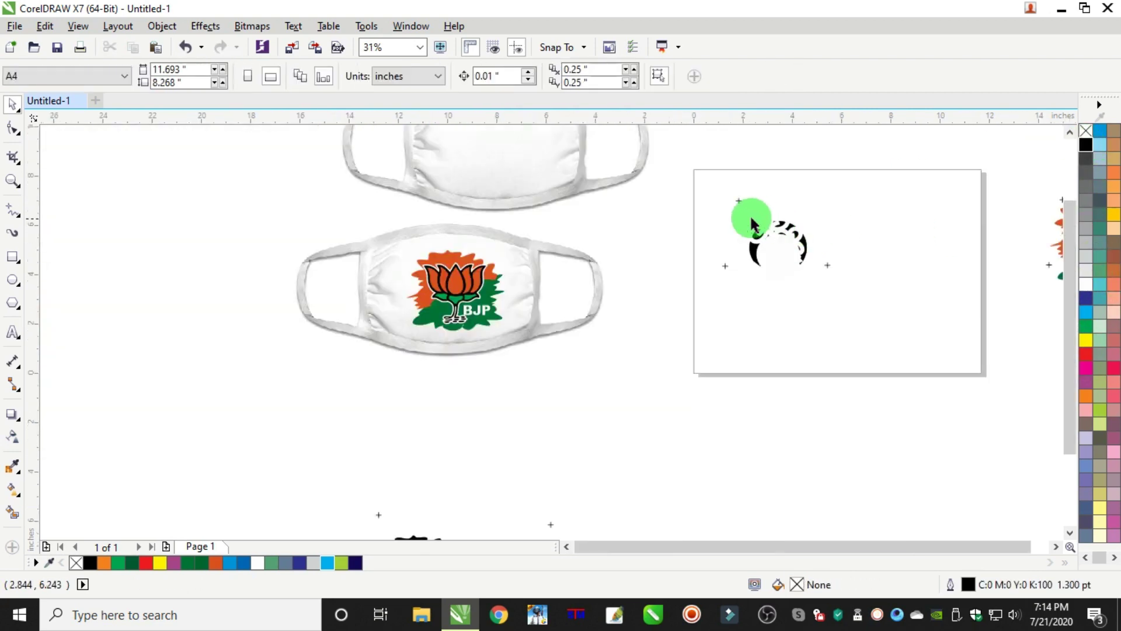
{"action": "left_click_drag", "start_coordinate": [688, 170], "coordinate": [879, 301]}
{"action": "key", "text": "ctrl+g"}
{"action": "scroll", "coordinate": [741, 296], "scroll_direction": "down", "scroll_amount": 4}
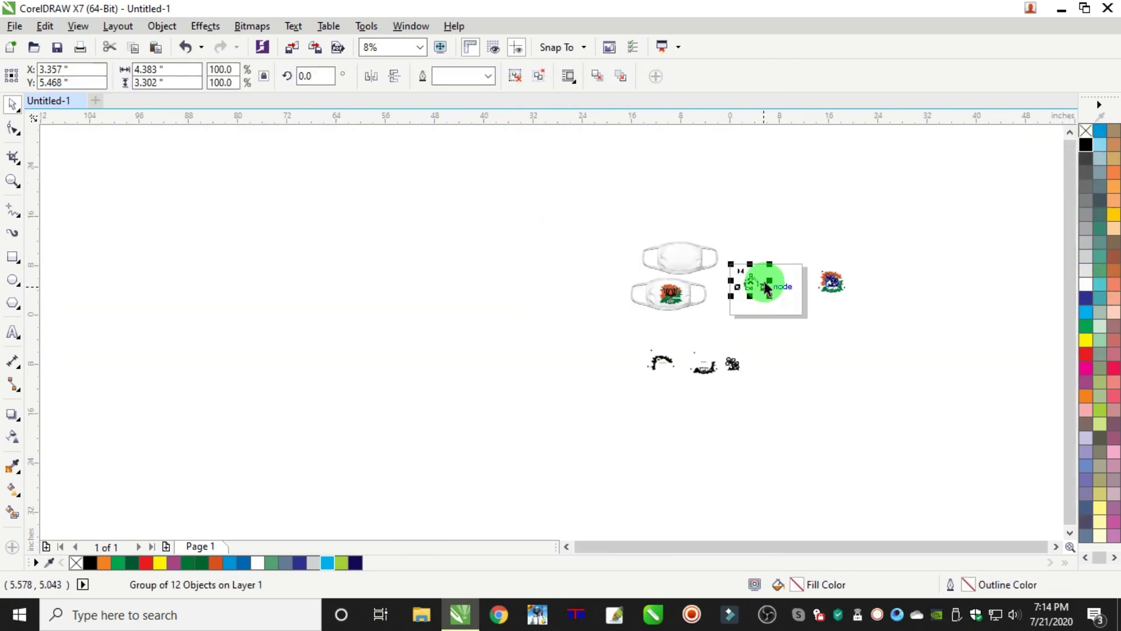
{"action": "left_click_drag", "start_coordinate": [758, 283], "coordinate": [754, 367]}
{"action": "scroll", "coordinate": [753, 368], "scroll_direction": "up", "scroll_amount": 3}
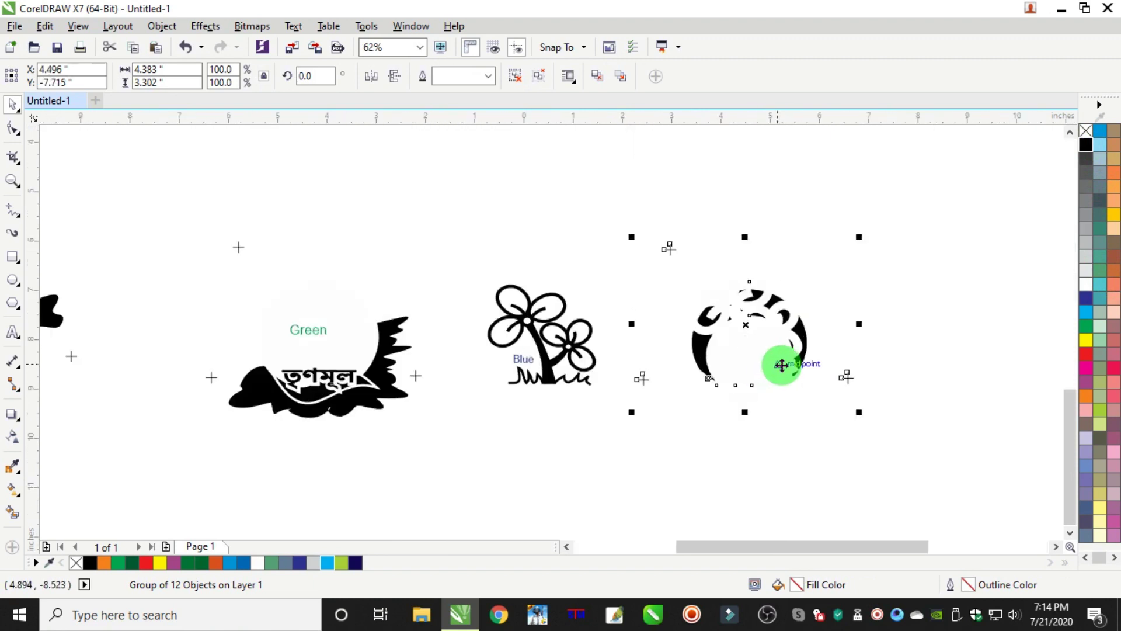
{"action": "left_click", "coordinate": [569, 458]}
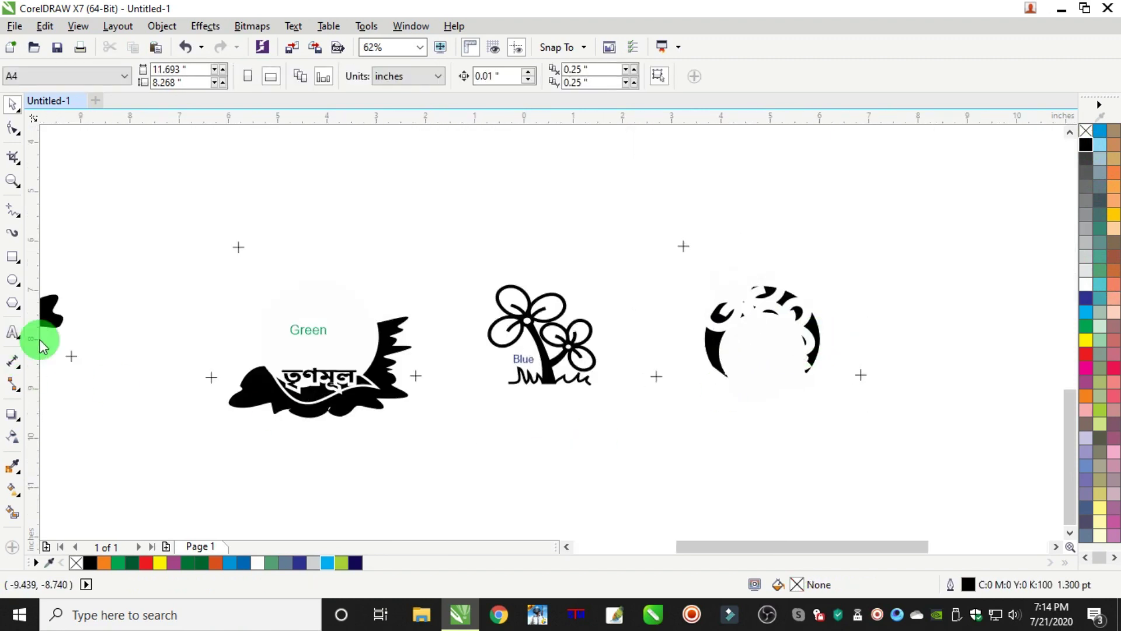
Step: Add the text label "Cayan", enlarge it to about 16.3 pt, and place it inside the black ring
{"action": "left_click", "coordinate": [13, 332]}
{"action": "left_click", "coordinate": [705, 444]}
{"action": "type", "text": "Cayan"}
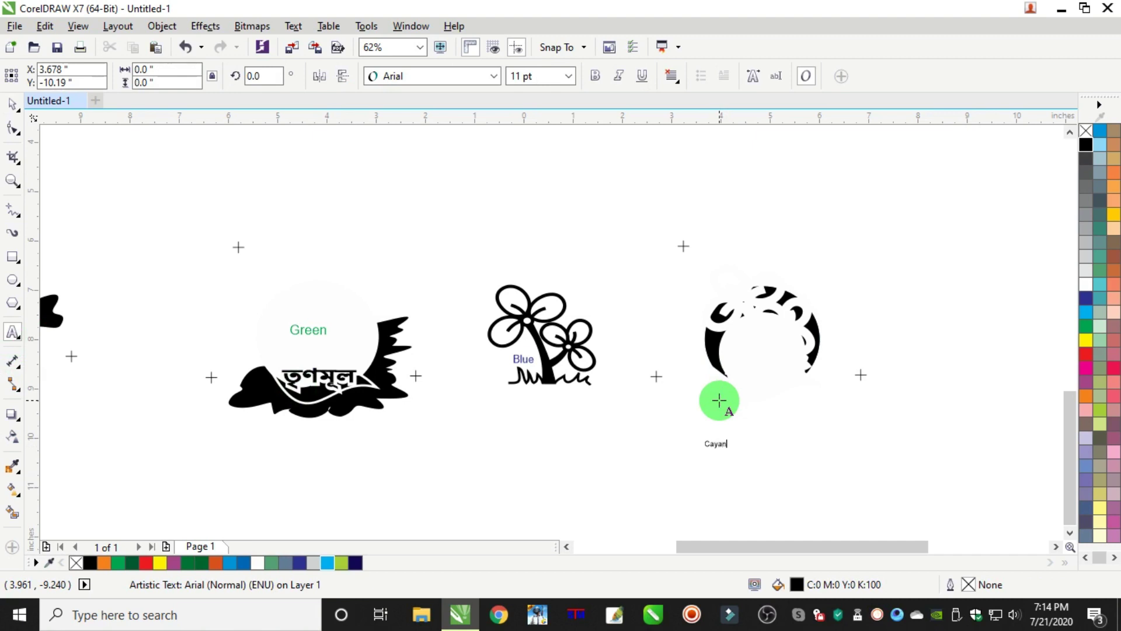
{"action": "left_click", "coordinate": [22, 114]}
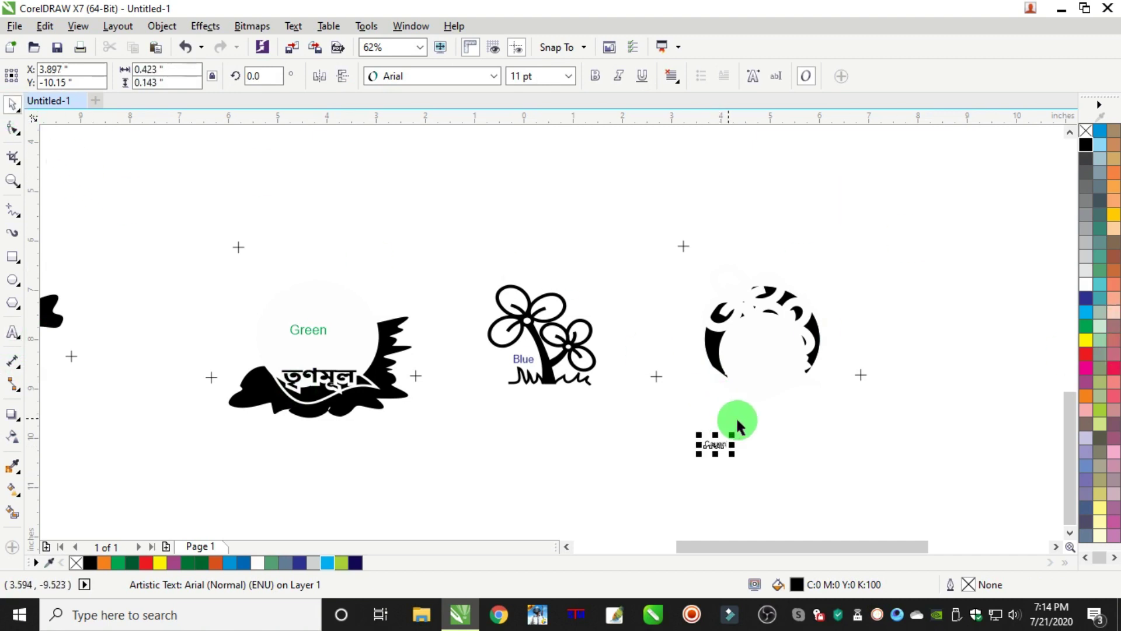
{"action": "left_click_drag", "start_coordinate": [732, 435], "coordinate": [753, 364]}
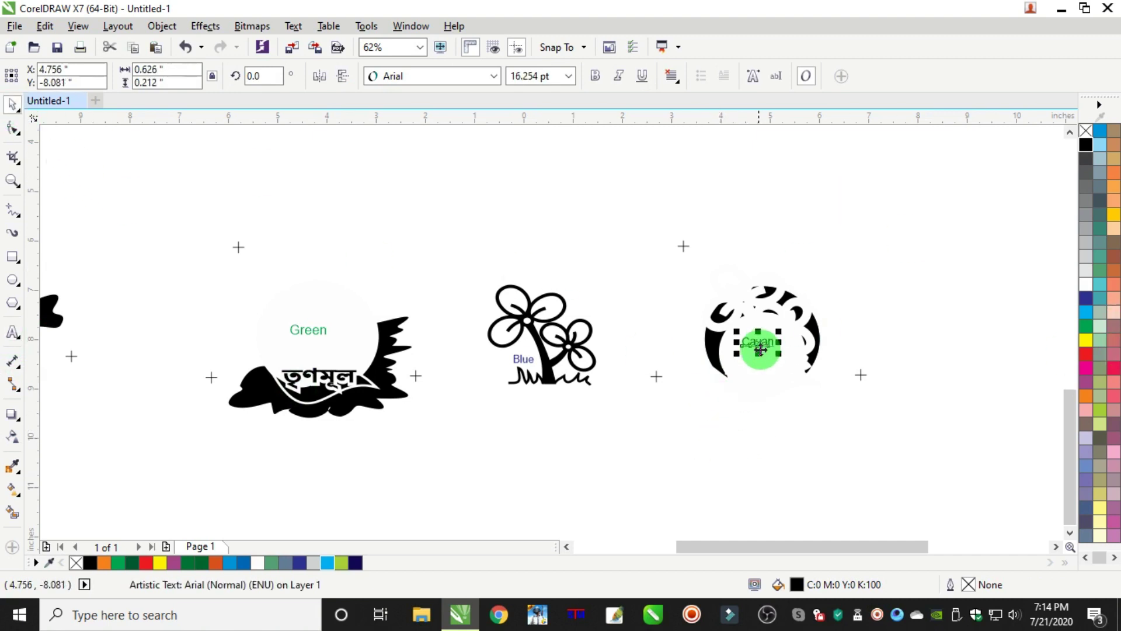
Step: Move the orange, green, blue and cyan separations together further down and to the left, away from the page
{"action": "scroll", "coordinate": [768, 333], "scroll_direction": "down", "scroll_amount": 4}
{"action": "scroll", "coordinate": [929, 152], "scroll_direction": "up", "scroll_amount": 4}
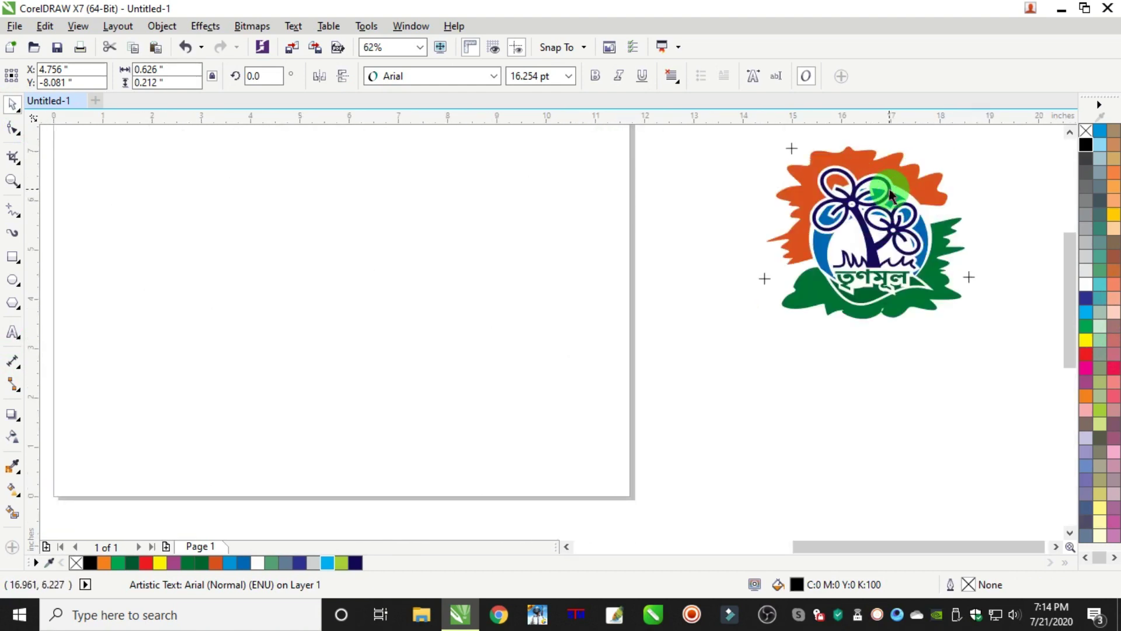
{"action": "scroll", "coordinate": [726, 235], "scroll_direction": "down", "scroll_amount": 3}
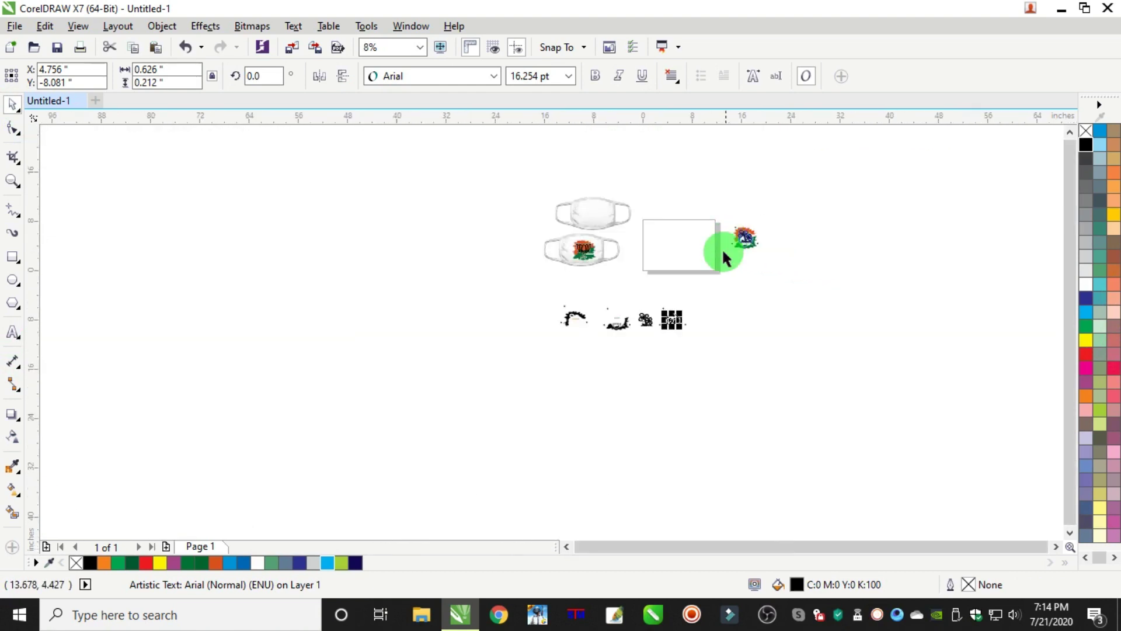
{"action": "scroll", "coordinate": [630, 321], "scroll_direction": "up", "scroll_amount": 2}
{"action": "left_click", "coordinate": [860, 227]}
{"action": "scroll", "coordinate": [860, 225], "scroll_direction": "down", "scroll_amount": 3}
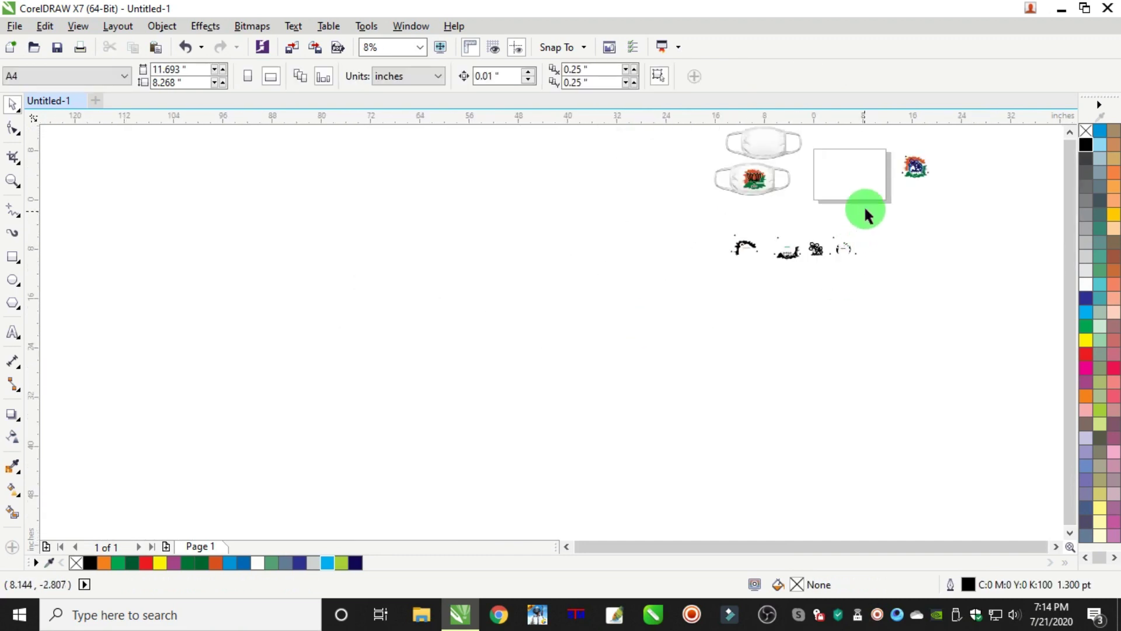
{"action": "left_click_drag", "start_coordinate": [926, 204], "coordinate": [679, 284]}
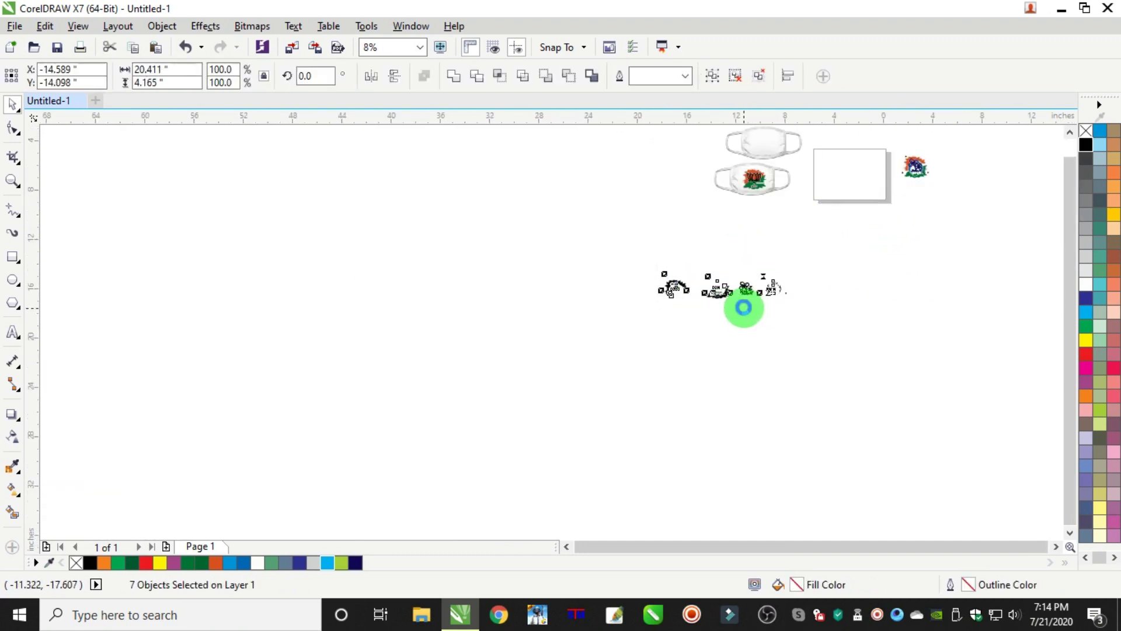
{"action": "scroll", "coordinate": [692, 283], "scroll_direction": "up", "scroll_amount": 2}
{"action": "left_click", "coordinate": [697, 336]}
Step: Examine the row of orange, green, blue and cyan separations and their registration crosses
{"action": "scroll", "coordinate": [694, 274], "scroll_direction": "up", "scroll_amount": 2}
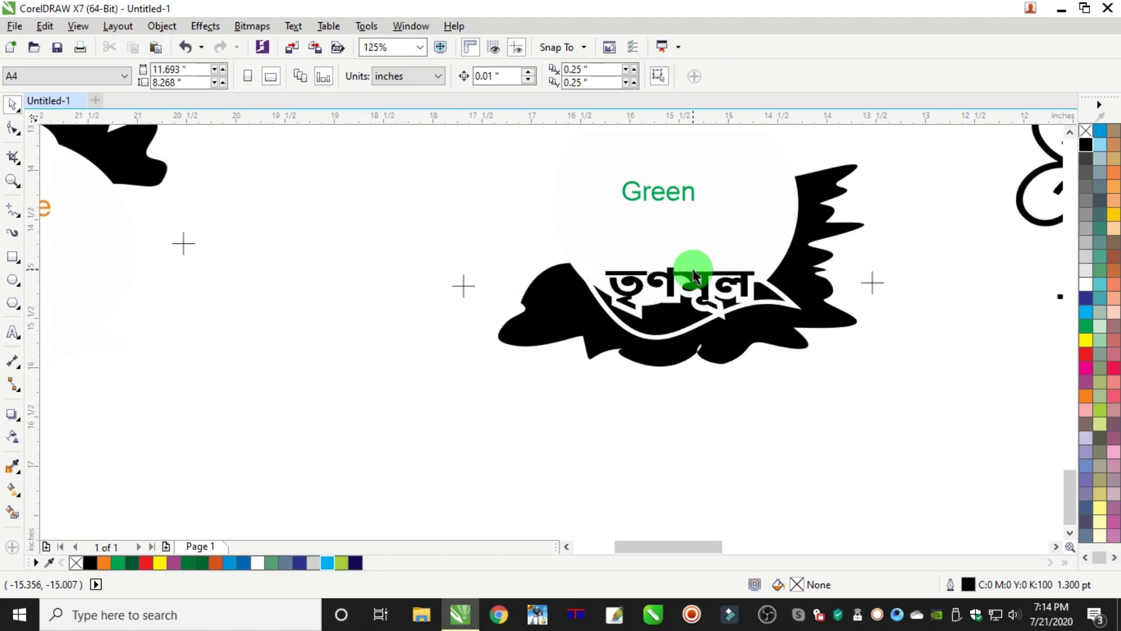
{"action": "scroll", "coordinate": [686, 271], "scroll_direction": "down", "scroll_amount": 1}
{"action": "scroll", "coordinate": [753, 269], "scroll_direction": "down", "scroll_amount": 1}
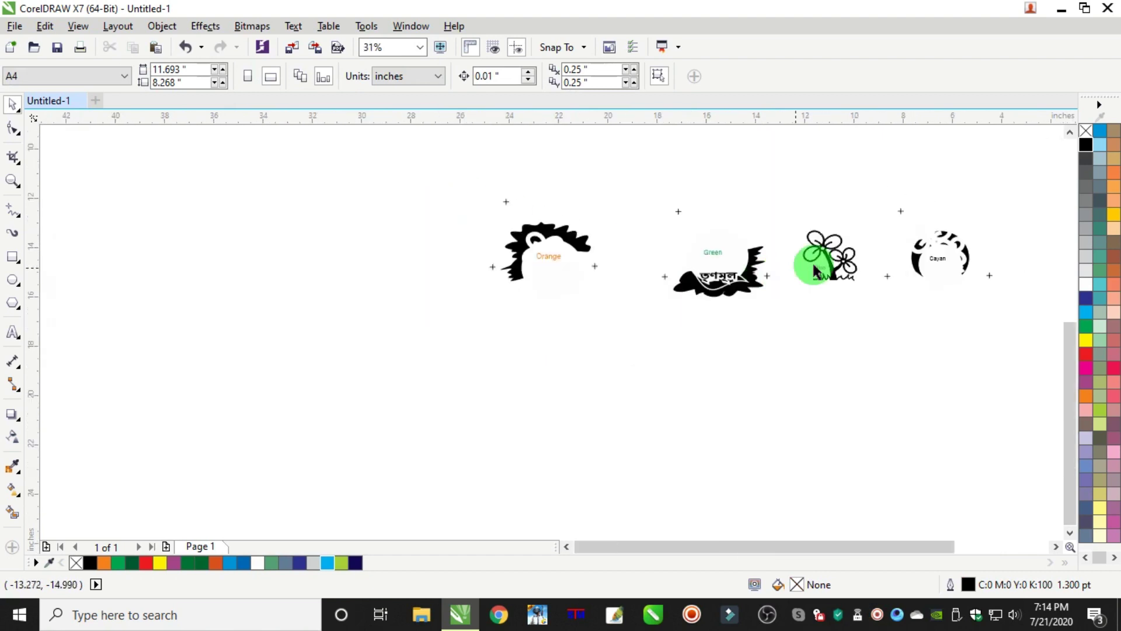
{"action": "scroll", "coordinate": [963, 261], "scroll_direction": "up", "scroll_amount": 1}
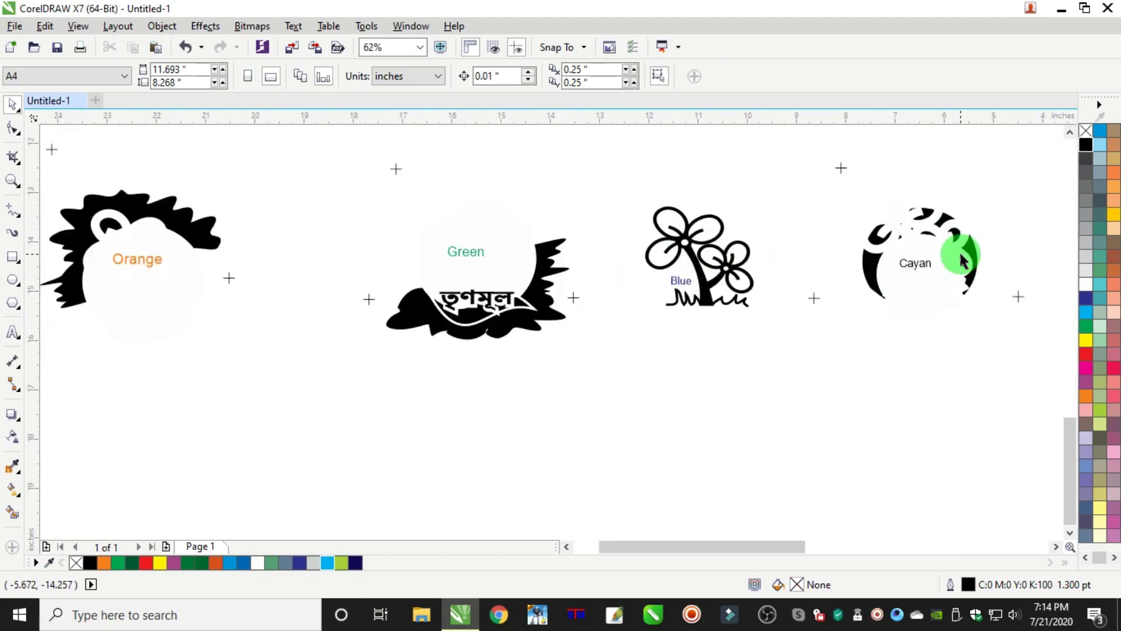
{"action": "scroll", "coordinate": [962, 260], "scroll_direction": "down", "scroll_amount": 3}
{"action": "scroll", "coordinate": [947, 260], "scroll_direction": "down", "scroll_amount": 1}
{"action": "scroll", "coordinate": [997, 178], "scroll_direction": "up", "scroll_amount": 1}
{"action": "scroll", "coordinate": [1034, 190], "scroll_direction": "up", "scroll_amount": 1}
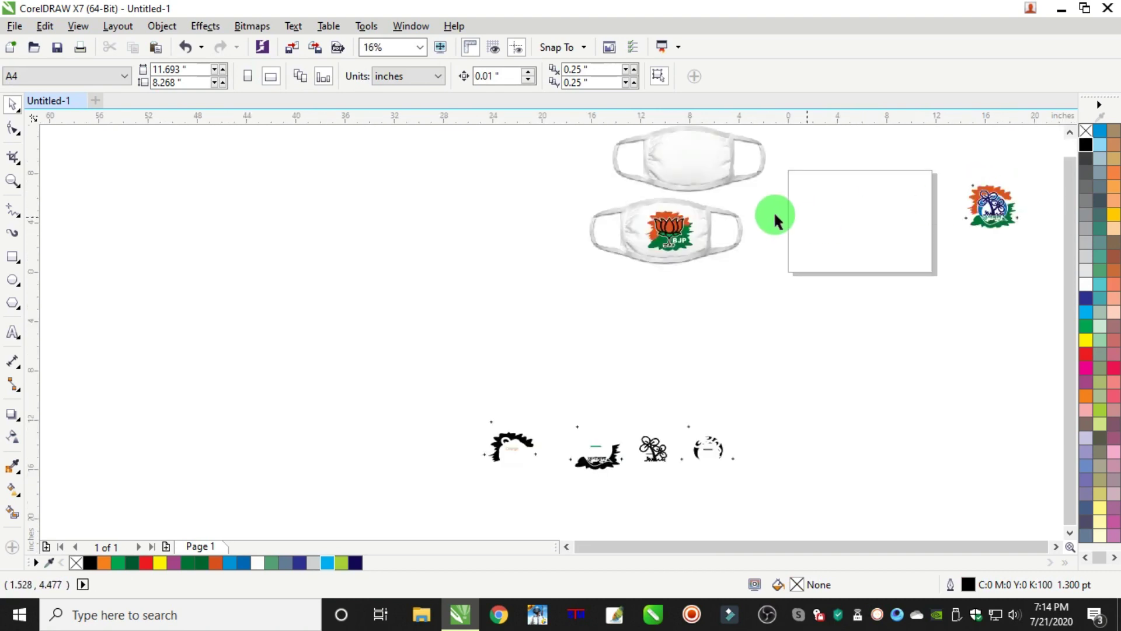
Step: Copy the BJP lotus artwork from the mask onto the empty page
{"action": "scroll", "coordinate": [697, 219], "scroll_direction": "up", "scroll_amount": 2}
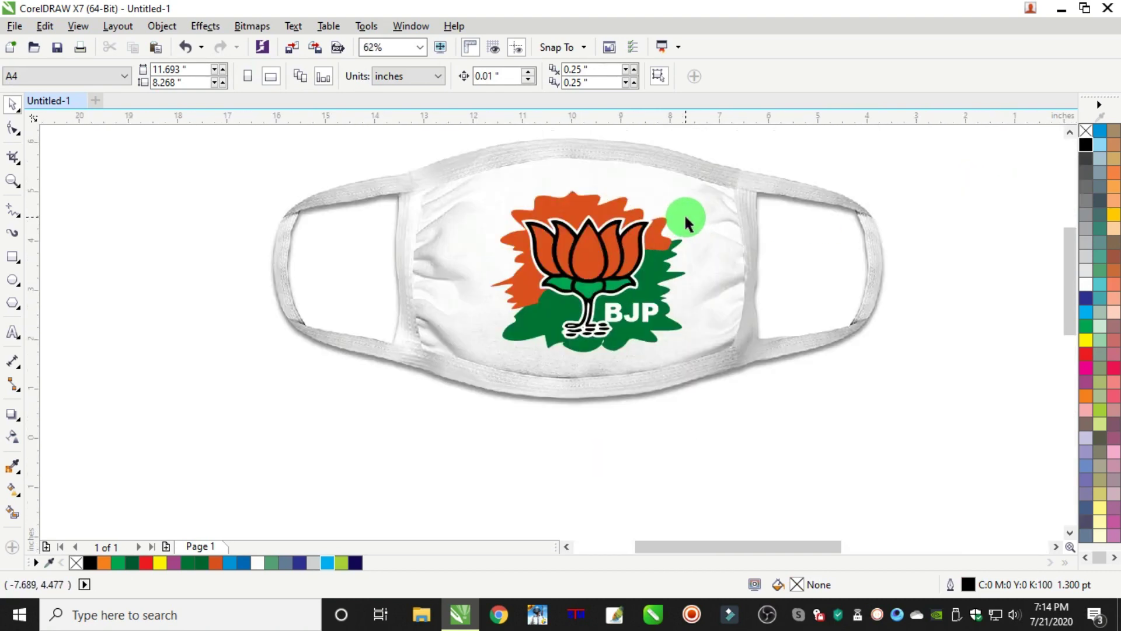
{"action": "scroll", "coordinate": [686, 219], "scroll_direction": "down", "scroll_amount": 2}
{"action": "left_click_drag", "start_coordinate": [468, 180], "coordinate": [722, 313]}
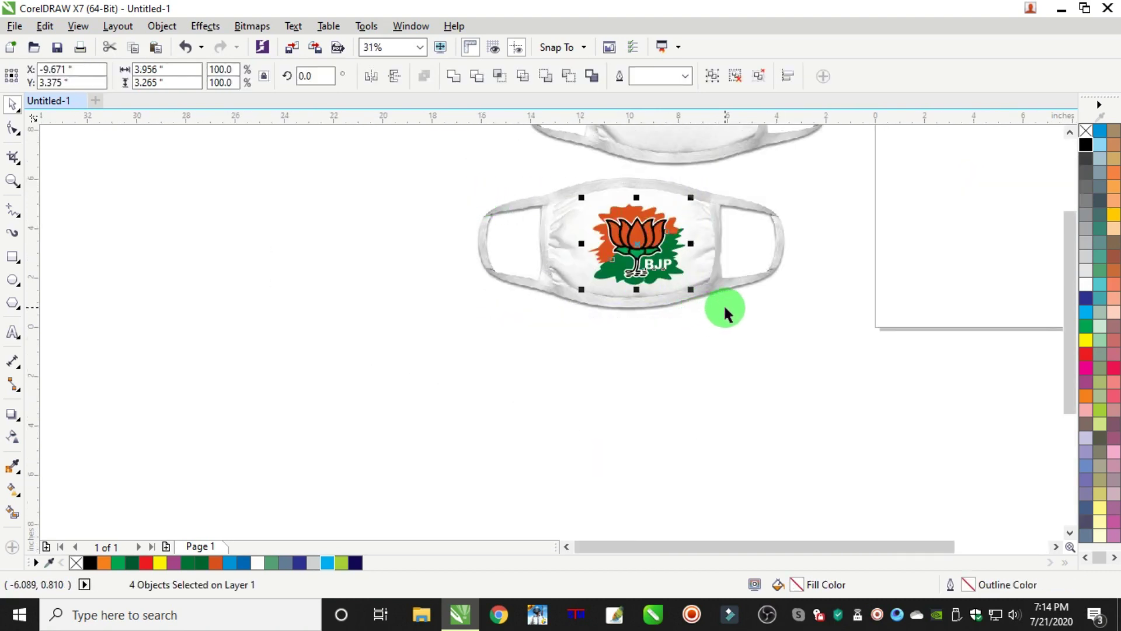
{"action": "scroll", "coordinate": [724, 310], "scroll_direction": "down", "scroll_amount": 2}
{"action": "scroll", "coordinate": [859, 271], "scroll_direction": "up", "scroll_amount": 1}
{"action": "left_click_drag", "start_coordinate": [563, 301], "coordinate": [798, 276]}
{"action": "scroll", "coordinate": [798, 273], "scroll_direction": "up", "scroll_amount": 3}
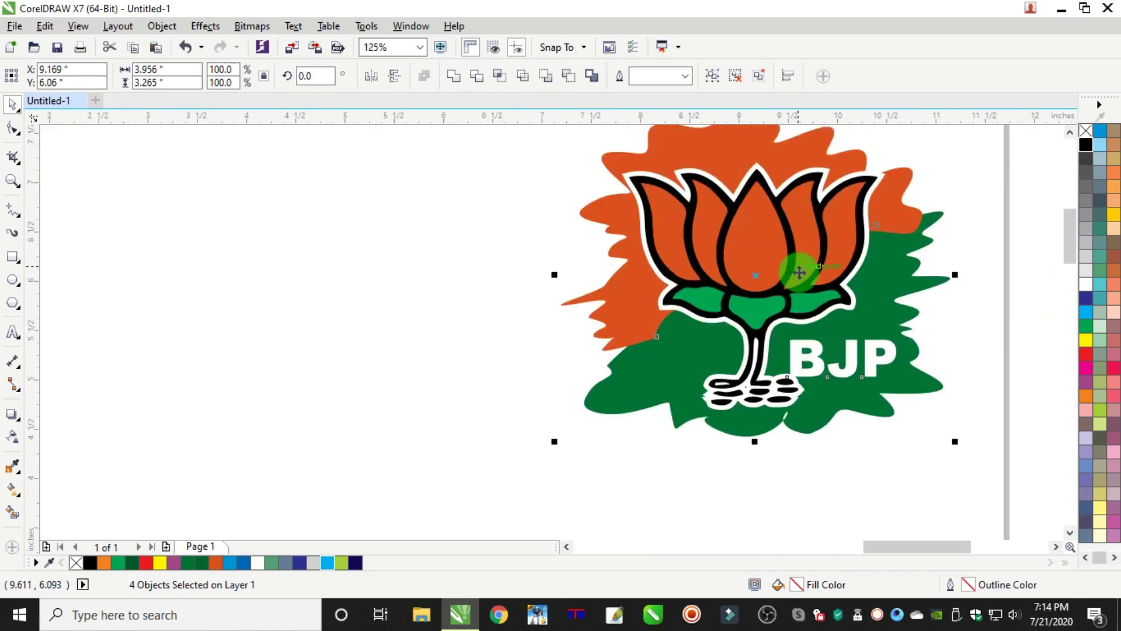
Step: Ungroup the copied BJP lotus artwork on the page
{"action": "scroll", "coordinate": [799, 272], "scroll_direction": "down", "scroll_amount": 1}
{"action": "key", "text": "ctrl+u"}
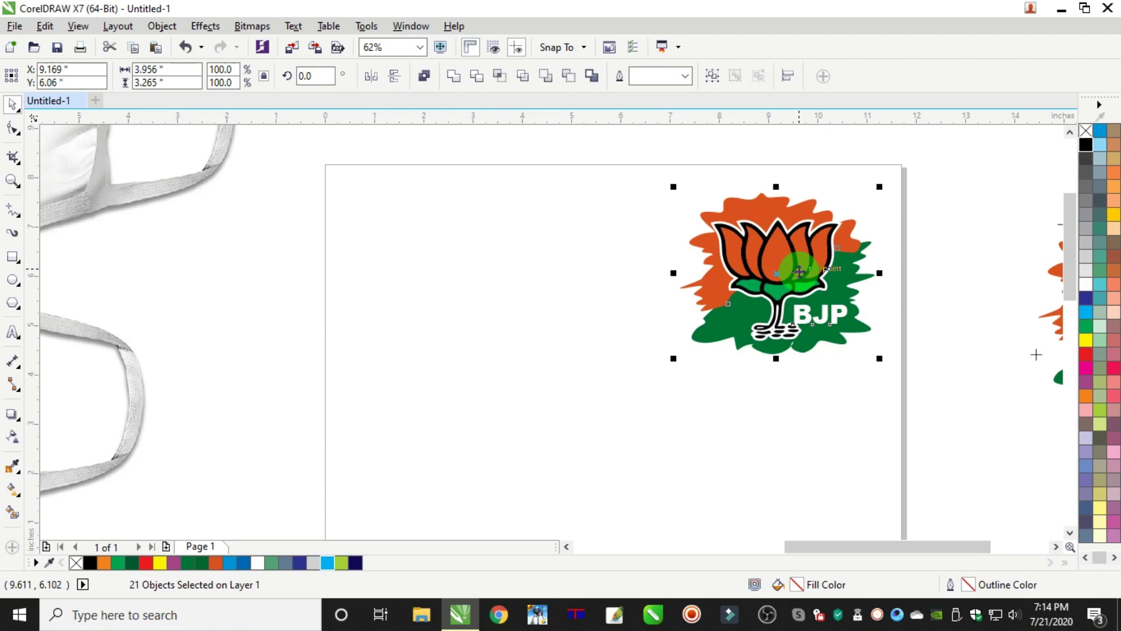
{"action": "scroll", "coordinate": [785, 411], "scroll_direction": "down", "scroll_amount": 2}
{"action": "left_click", "coordinate": [851, 283]}
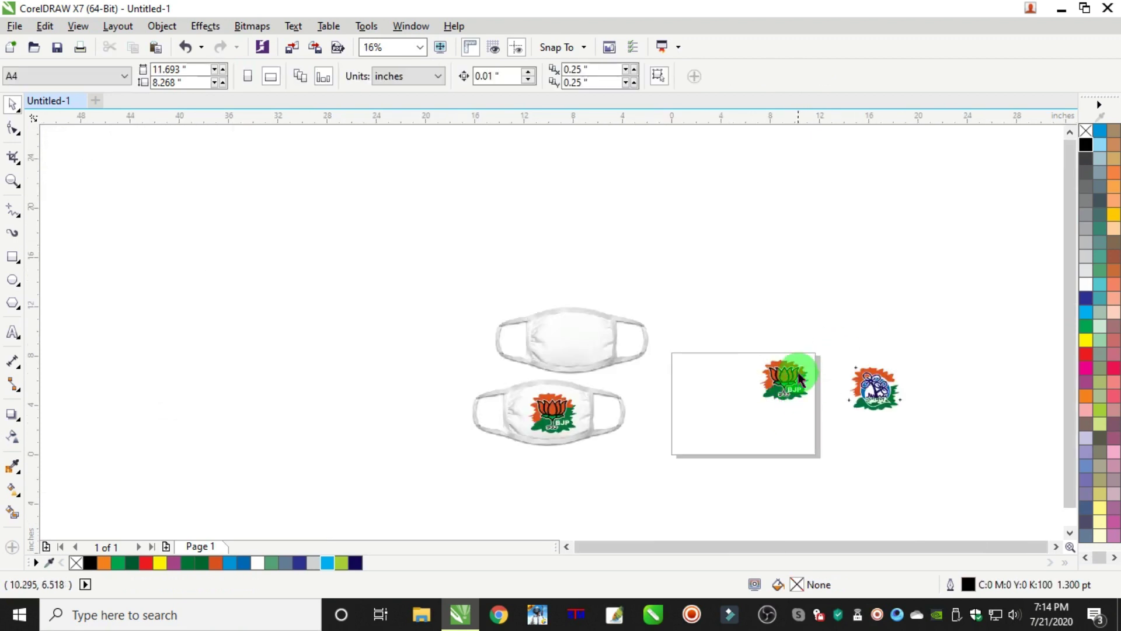
Step: Draw a vertical line about 0.19 inch long on the page, to the left of the BJP artwork
{"action": "scroll", "coordinate": [796, 370], "scroll_direction": "up", "scroll_amount": 2}
{"action": "left_click", "coordinate": [13, 212]}
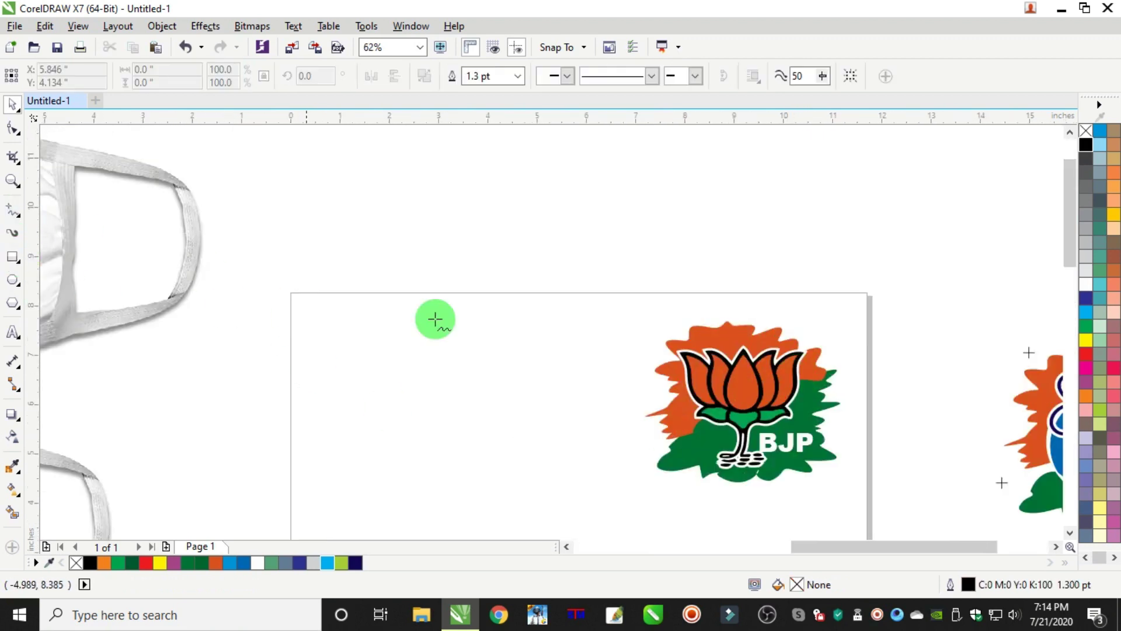
{"action": "scroll", "coordinate": [576, 358], "scroll_direction": "up", "scroll_amount": 2}
{"action": "left_click", "coordinate": [576, 356]}
{"action": "left_click", "coordinate": [576, 393]}
{"action": "key", "text": "space"}
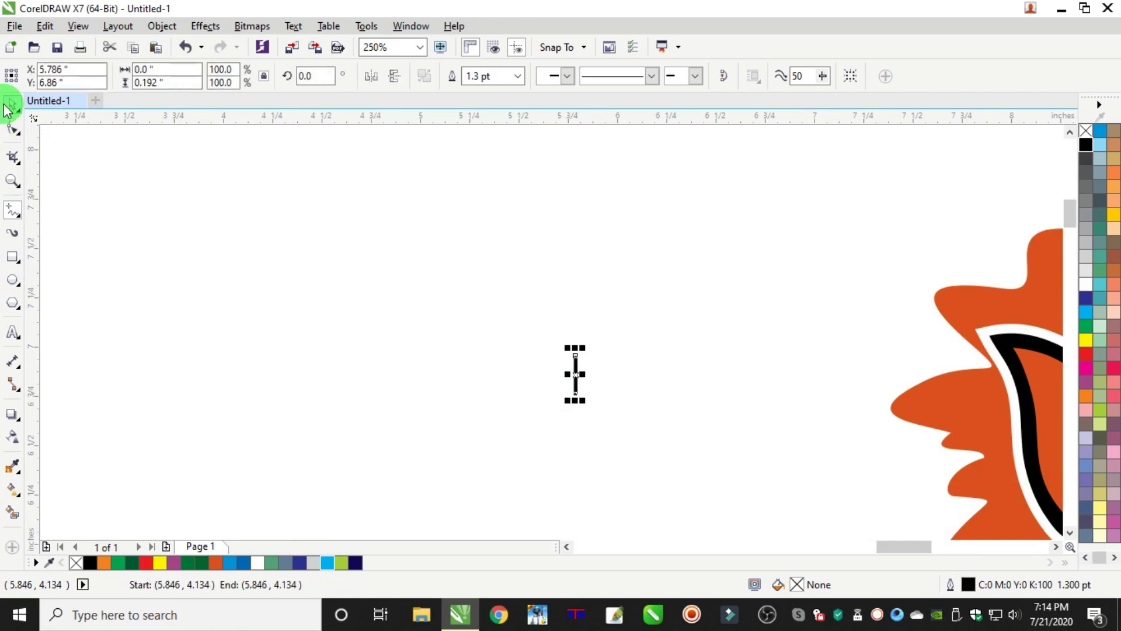
Step: Duplicate the short vertical line just beside the original and rotate the copy by 90 degrees
{"action": "left_click_drag", "start_coordinate": [580, 367], "coordinate": [626, 368]}
{"action": "left_click", "coordinate": [316, 75]}
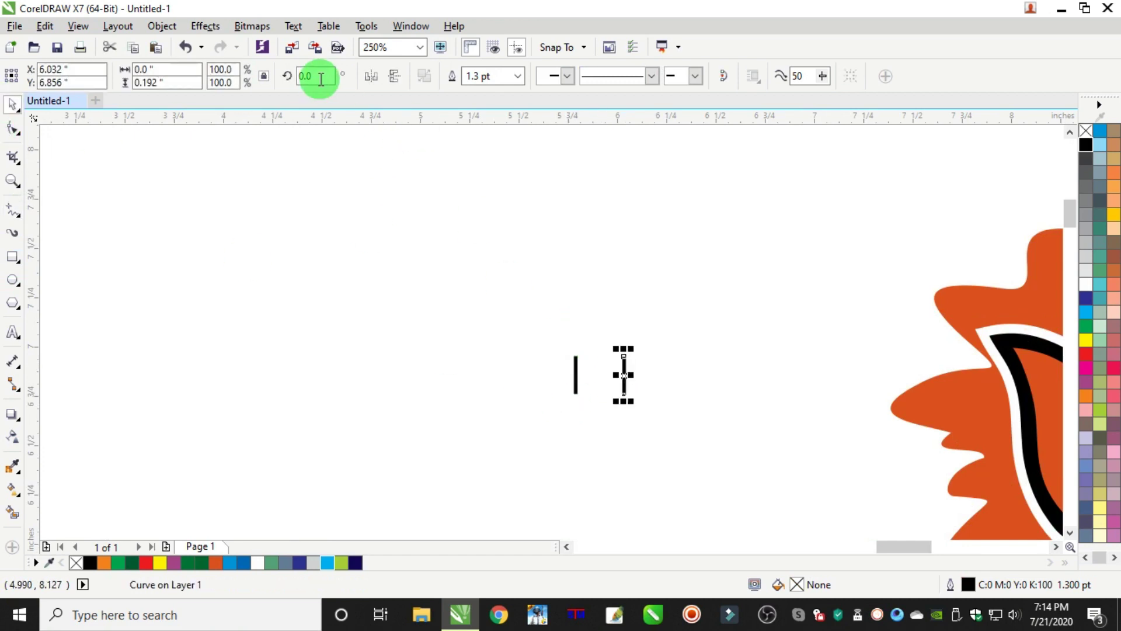
{"action": "type", "text": "90"}
{"action": "key", "text": "Return"}
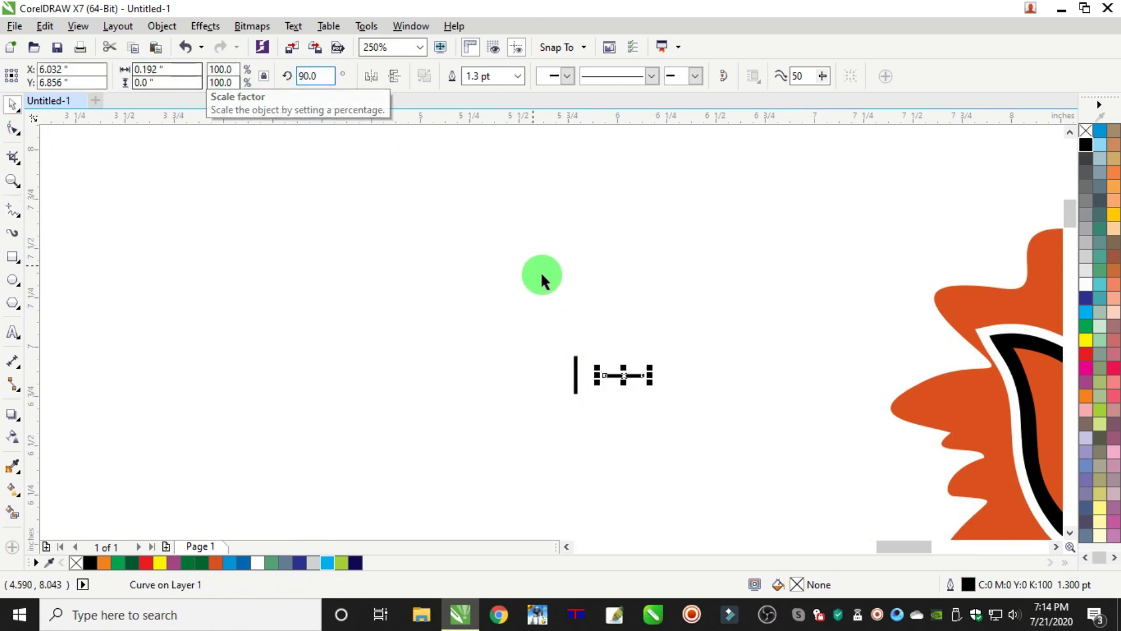
Step: Align the two short lines on their centres to form a registration cross and group them
{"action": "left_click_drag", "start_coordinate": [483, 287], "coordinate": [666, 407]}
{"action": "key", "text": "c"}
{"action": "key", "text": "ctrl+g"}
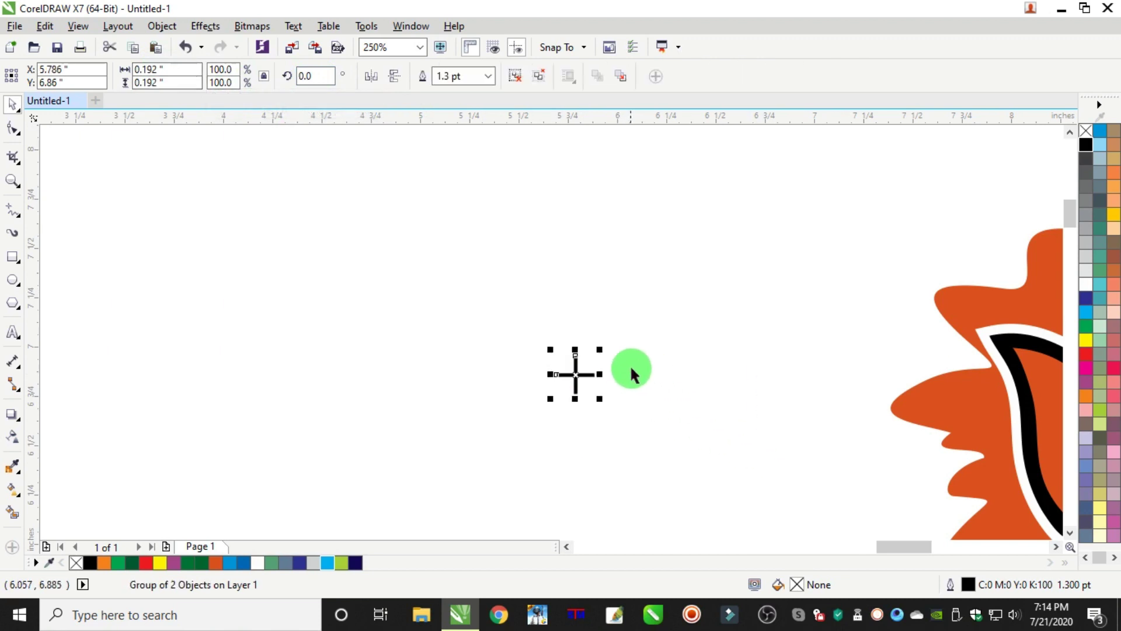
Step: Copy the registration cross to the upper-left and lower-right corners of the BJP artwork and delete the original cross
{"action": "scroll", "coordinate": [619, 370], "scroll_direction": "down", "scroll_amount": 5}
{"action": "scroll", "coordinate": [777, 405], "scroll_direction": "up", "scroll_amount": 3}
{"action": "left_click_drag", "start_coordinate": [282, 246], "coordinate": [771, 459]}
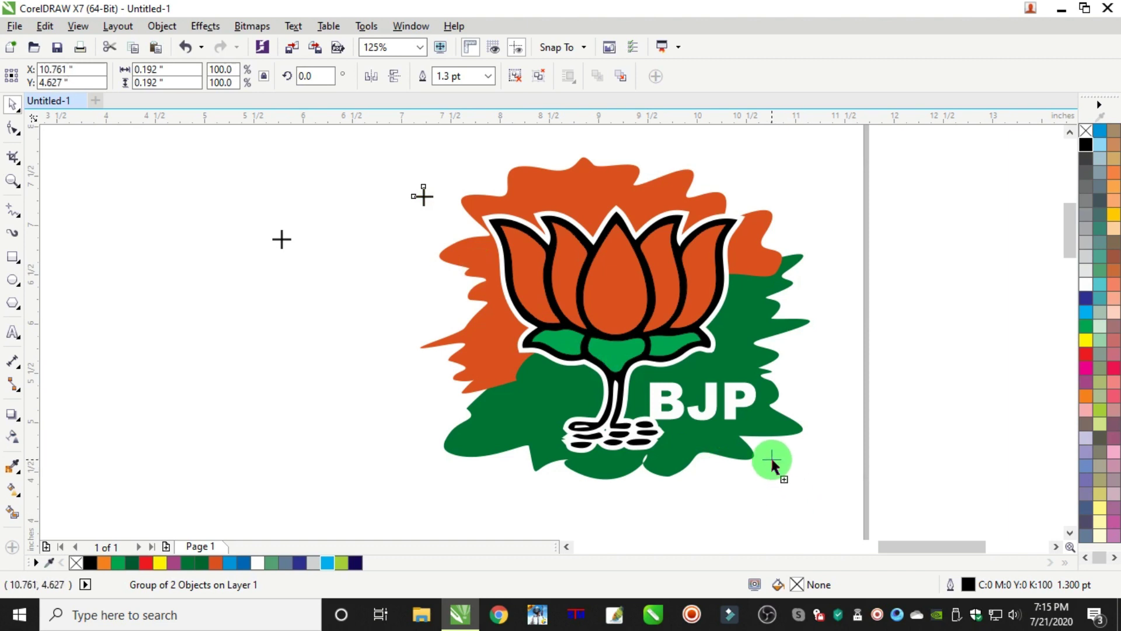
{"action": "key", "text": "Delete"}
{"action": "scroll", "coordinate": [507, 284], "scroll_direction": "down", "scroll_amount": 2}
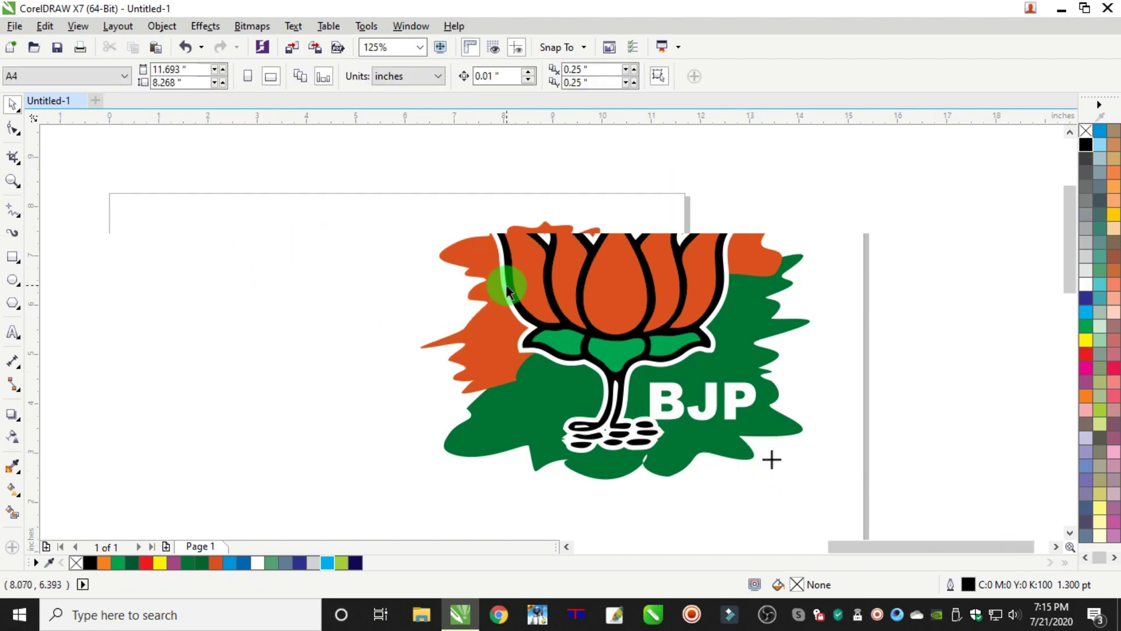
Step: Duplicate the BJP artwork together with its registration crosses onto the left half of the page
{"action": "left_click_drag", "start_coordinate": [442, 196], "coordinate": [614, 378]}
{"action": "left_click_drag", "start_coordinate": [537, 285], "coordinate": [351, 308]}
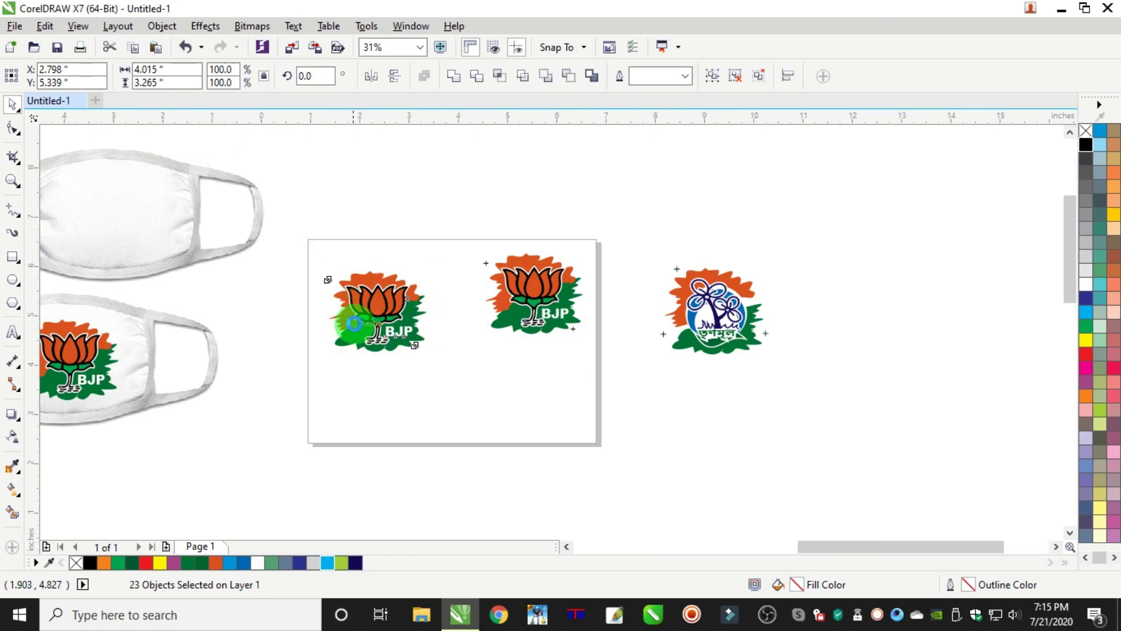
{"action": "scroll", "coordinate": [345, 317], "scroll_direction": "up", "scroll_amount": 2}
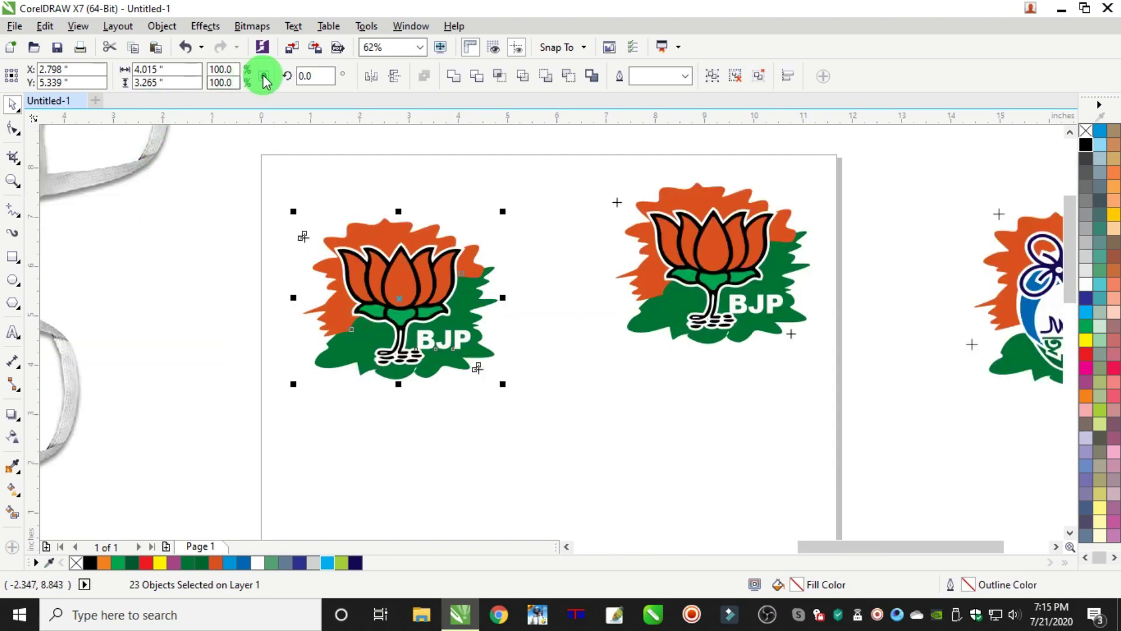
Step: Scale the copied BJP artwork proportionally to a height of 3.5 inches and delete the original artwork beside it
{"action": "left_click", "coordinate": [167, 82]}
{"action": "type", "text": "3.5"}
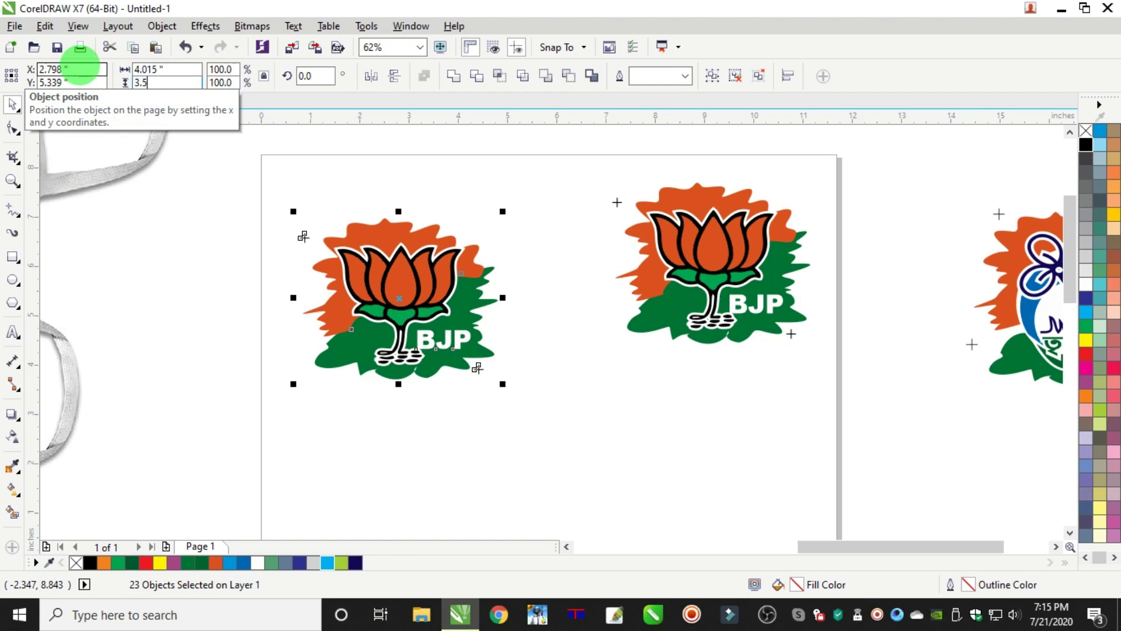
{"action": "key", "text": "Return"}
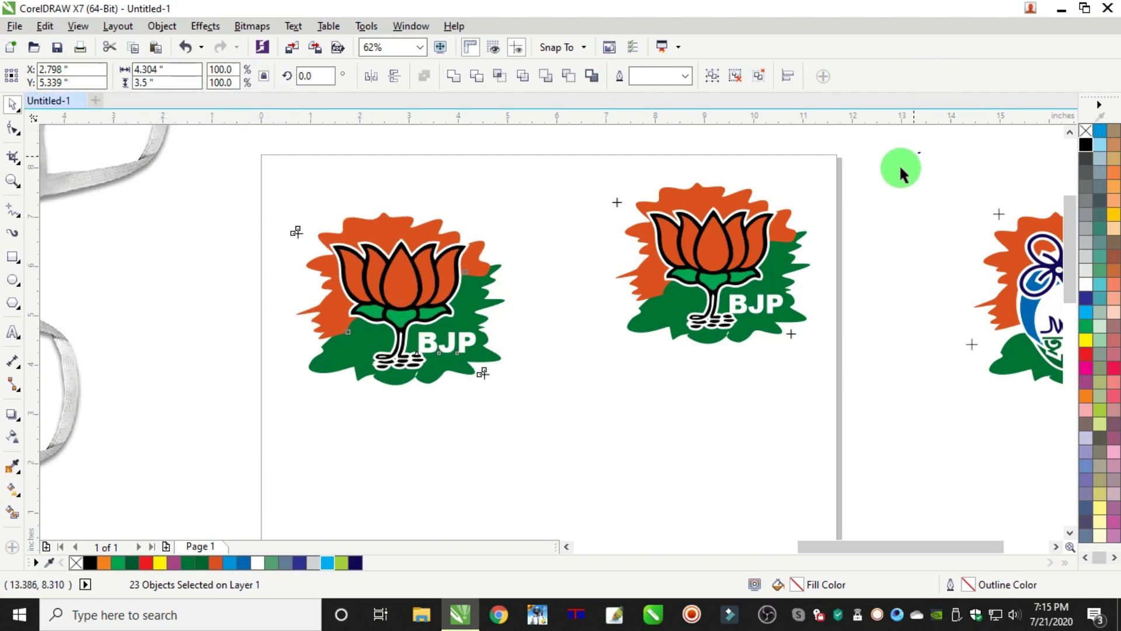
{"action": "left_click_drag", "start_coordinate": [895, 166], "coordinate": [561, 380]}
{"action": "key", "text": "Delete"}
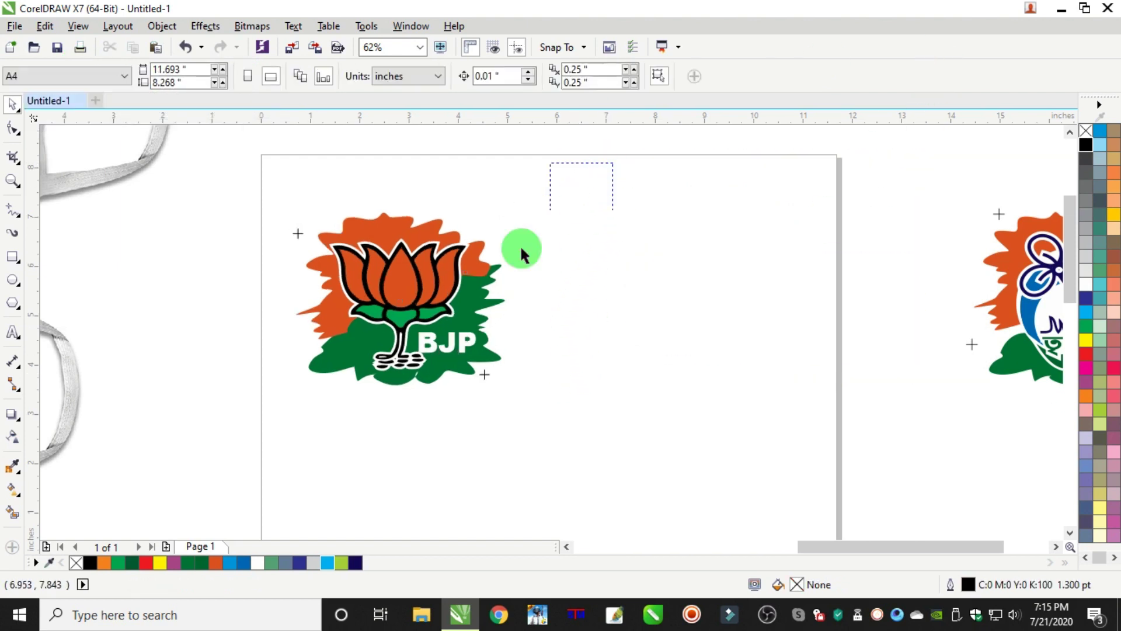
Step: Place a duplicate of the resized BJP artwork with its crosses above the upper-right part of the page
{"action": "left_click_drag", "start_coordinate": [521, 248], "coordinate": [243, 428]}
{"action": "scroll", "coordinate": [303, 404], "scroll_direction": "down", "scroll_amount": 2}
{"action": "mouse_move", "coordinate": [340, 370]}
{"action": "left_mouse_down"}
{"action": "mouse_move", "coordinate": [427, 314]}
{"action": "mouse_move", "coordinate": [358, 374]}
{"action": "mouse_move", "coordinate": [324, 370]}
{"action": "left_mouse_up"}
{"action": "right_click", "coordinate": [358, 375]}
{"action": "scroll", "coordinate": [323, 370], "scroll_direction": "up", "scroll_amount": 4}
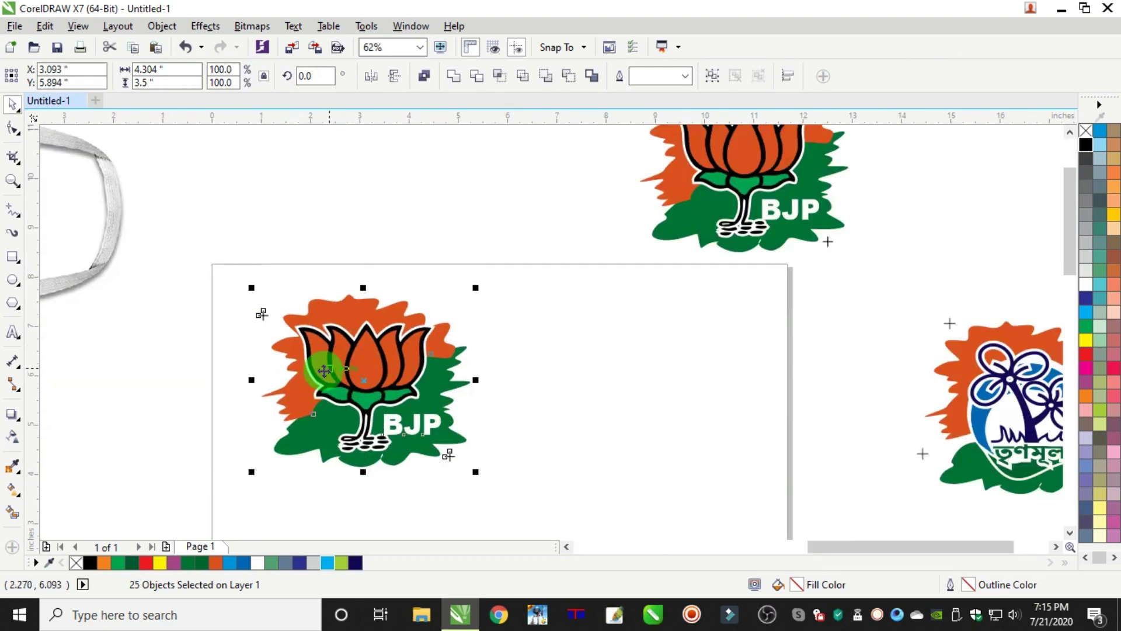
{"action": "left_click", "coordinate": [570, 328]}
{"action": "scroll", "coordinate": [477, 423], "scroll_direction": "down", "scroll_amount": 3}
{"action": "scroll", "coordinate": [467, 425], "scroll_direction": "up", "scroll_amount": 3}
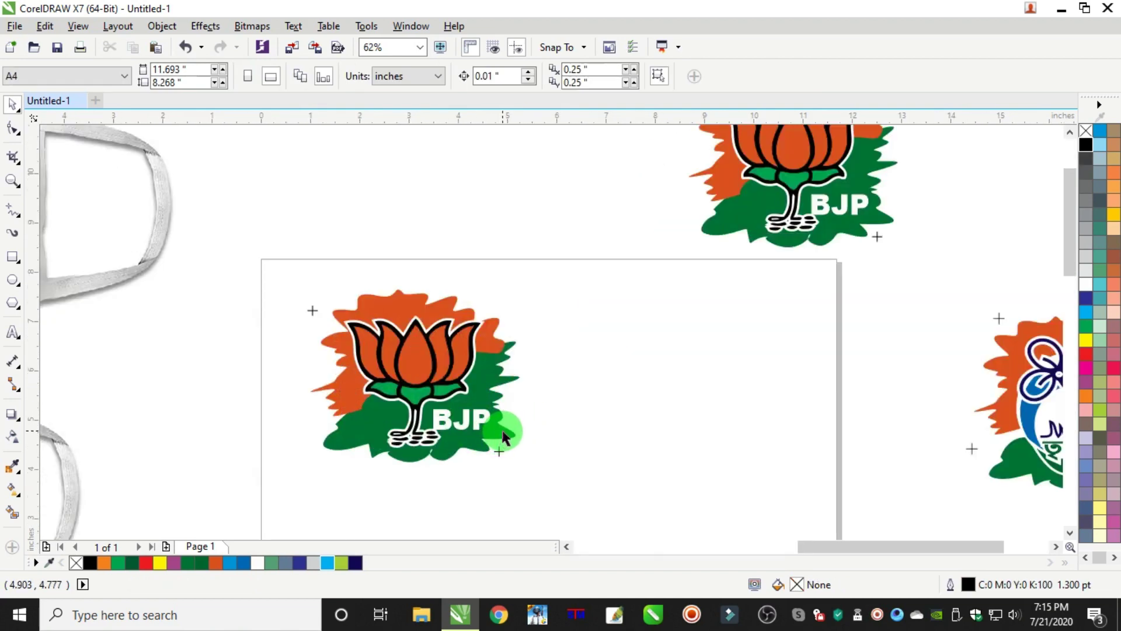
Step: Fill the dark green splash of the BJP artwork on the page with white
{"action": "left_click", "coordinate": [498, 369]}
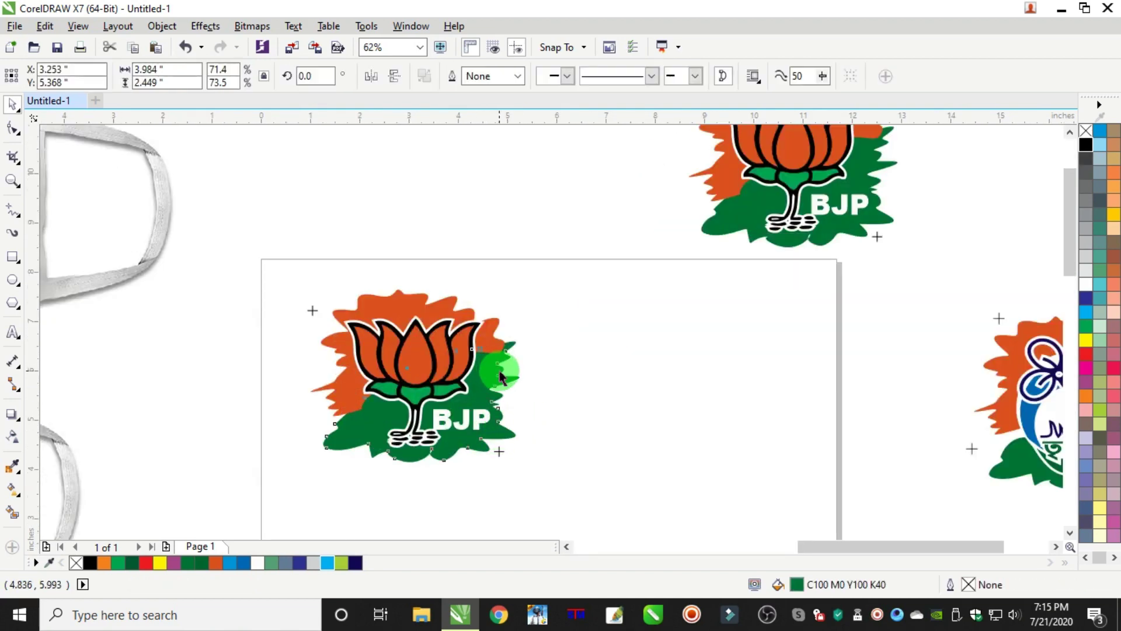
{"action": "left_click", "coordinate": [1085, 285]}
{"action": "left_click", "coordinate": [635, 404]}
{"action": "scroll", "coordinate": [453, 397], "scroll_direction": "up", "scroll_amount": 3}
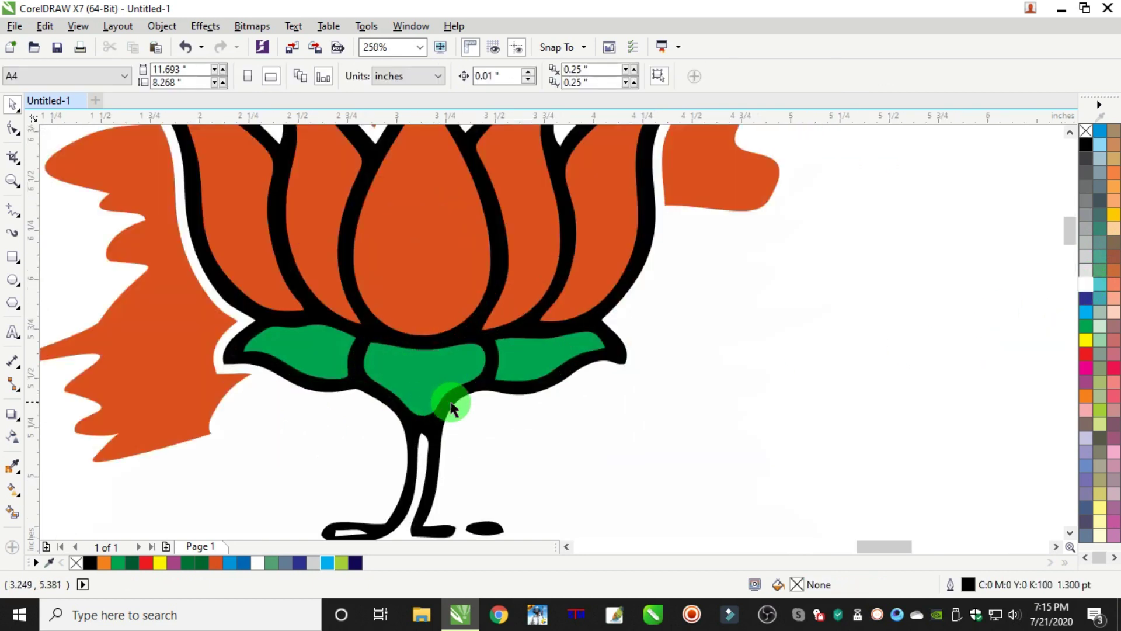
Step: Fill the three green leaves beneath the lotus petals with white
{"action": "left_click", "coordinate": [555, 366]}
{"action": "left_click", "coordinate": [1086, 284]}
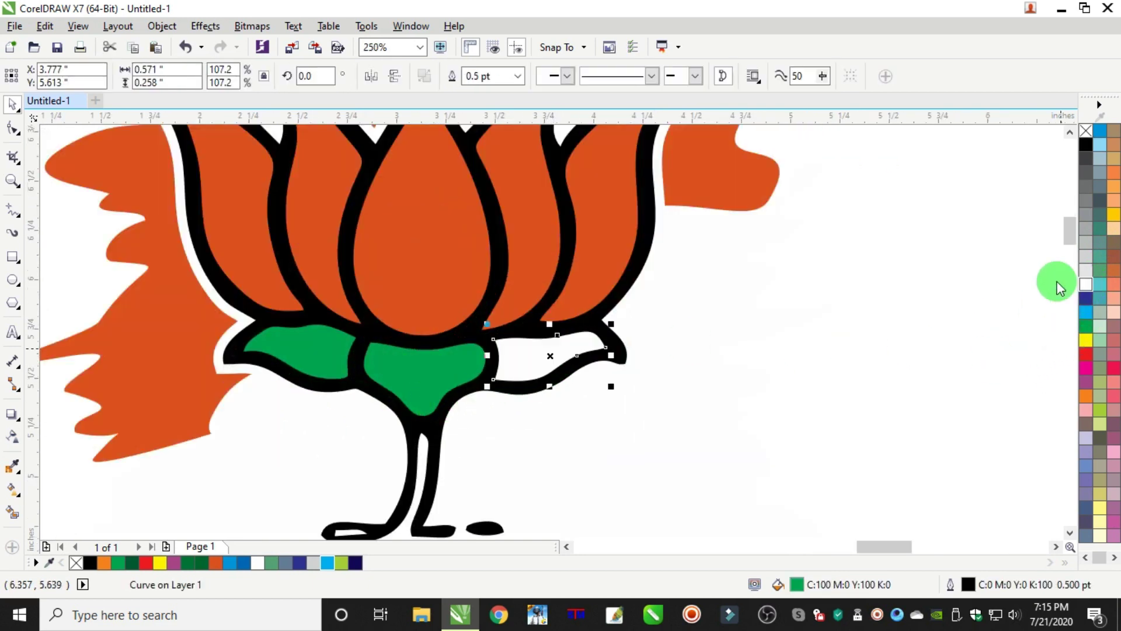
{"action": "left_click", "coordinate": [446, 365]}
{"action": "left_click", "coordinate": [1086, 284]}
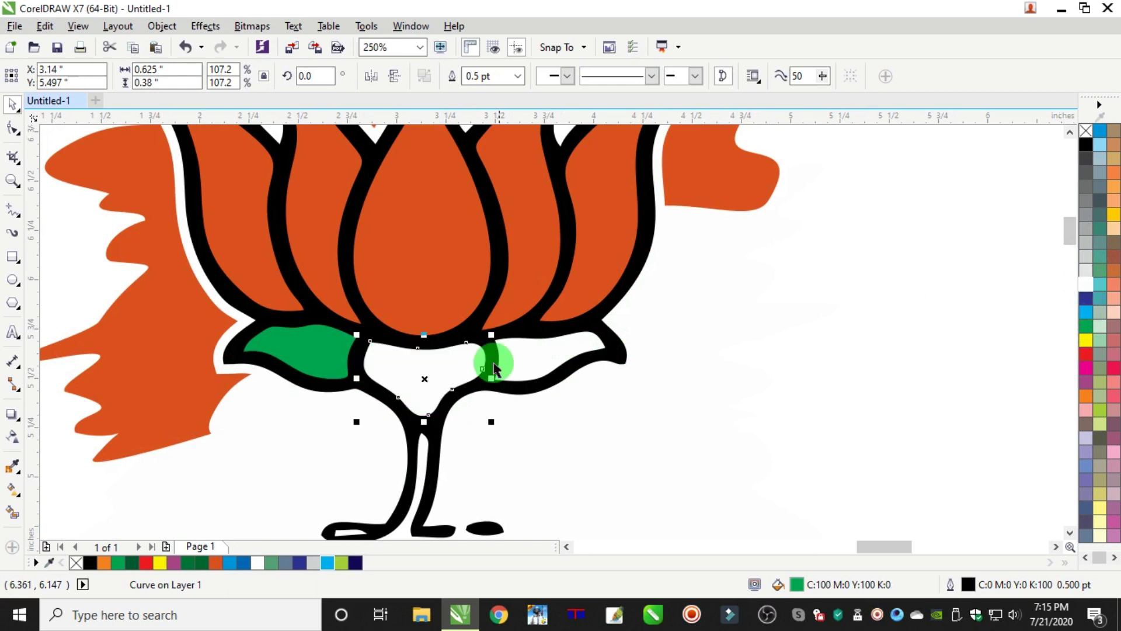
{"action": "left_click", "coordinate": [298, 352]}
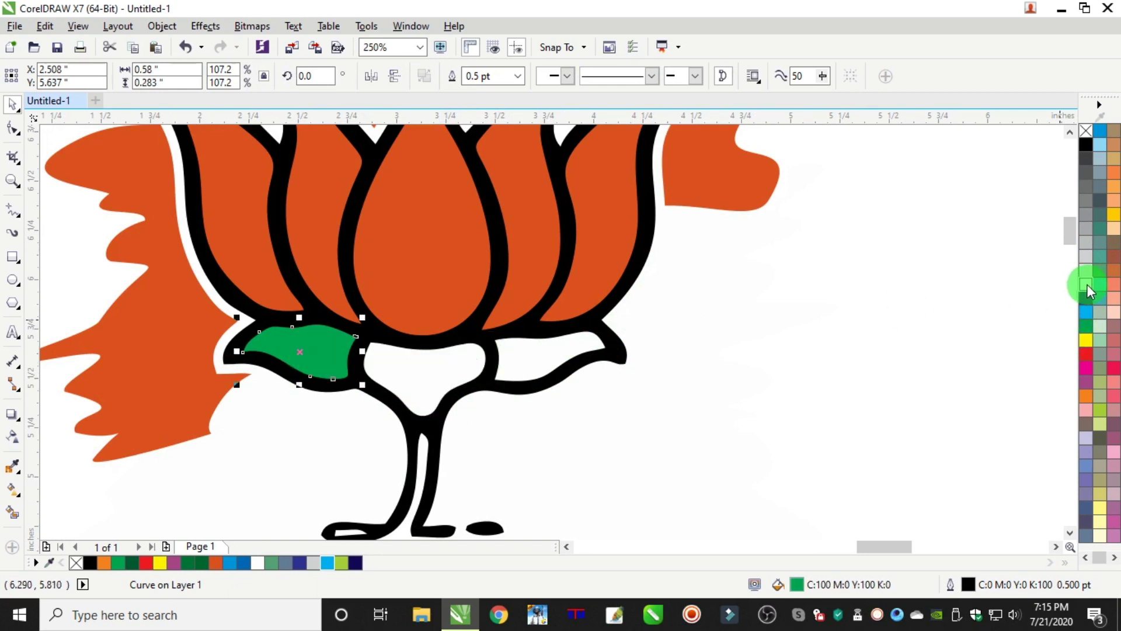
{"action": "left_click", "coordinate": [1085, 284]}
{"action": "scroll", "coordinate": [702, 349], "scroll_direction": "down", "scroll_amount": 2}
{"action": "left_click", "coordinate": [785, 282]}
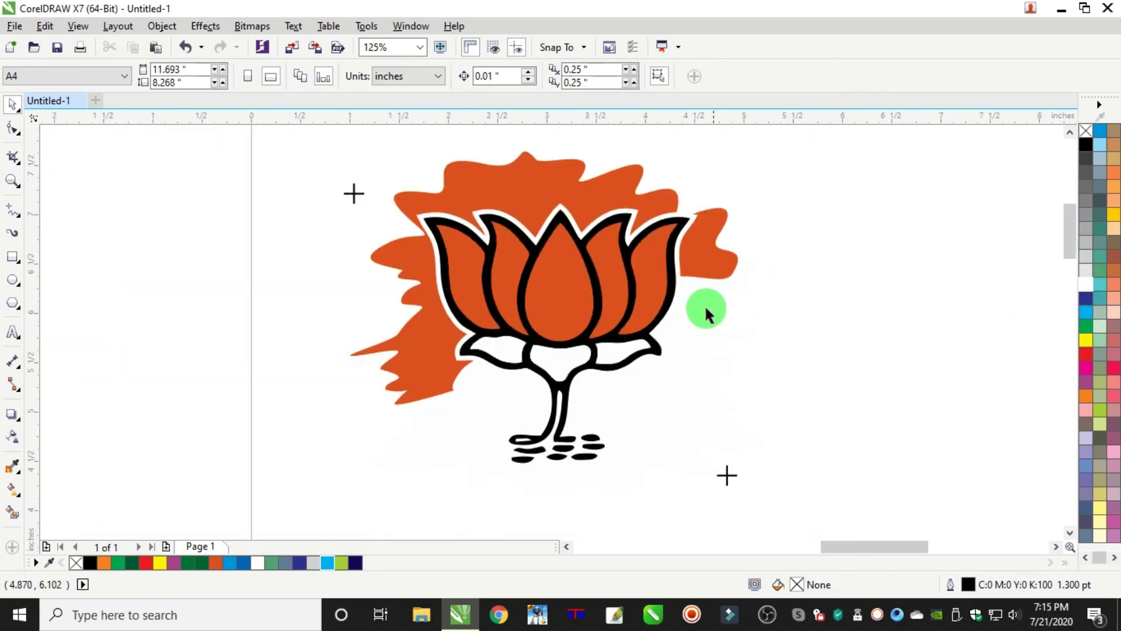
{"action": "left_click", "coordinate": [673, 290]}
{"action": "left_click_drag", "start_coordinate": [674, 291], "coordinate": [801, 283]}
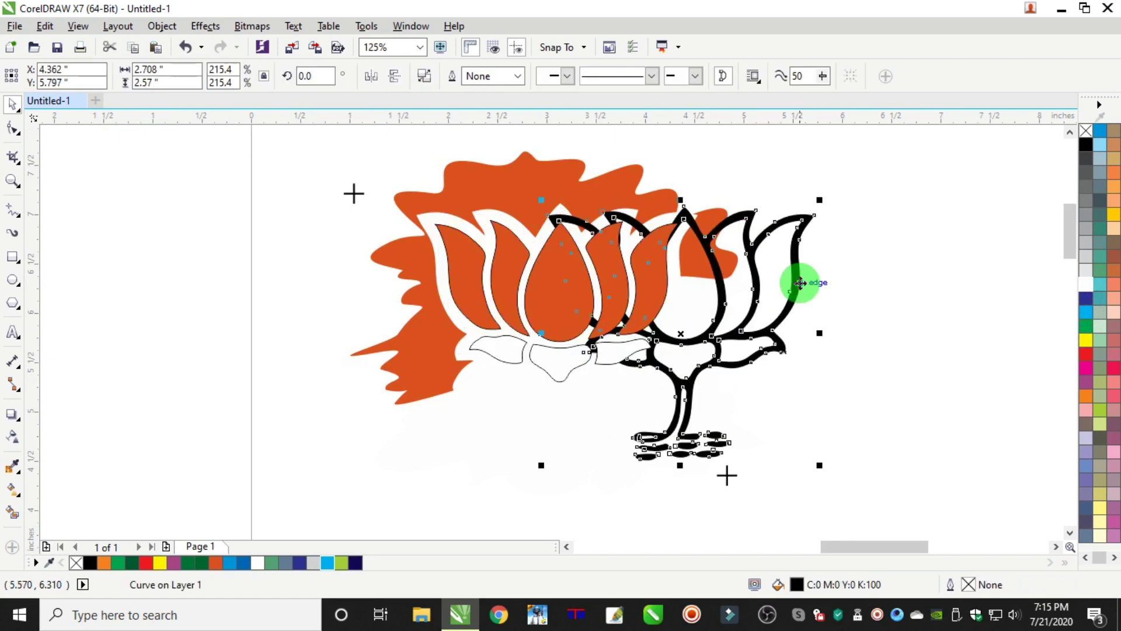
{"action": "key", "text": "ctrl+z"}
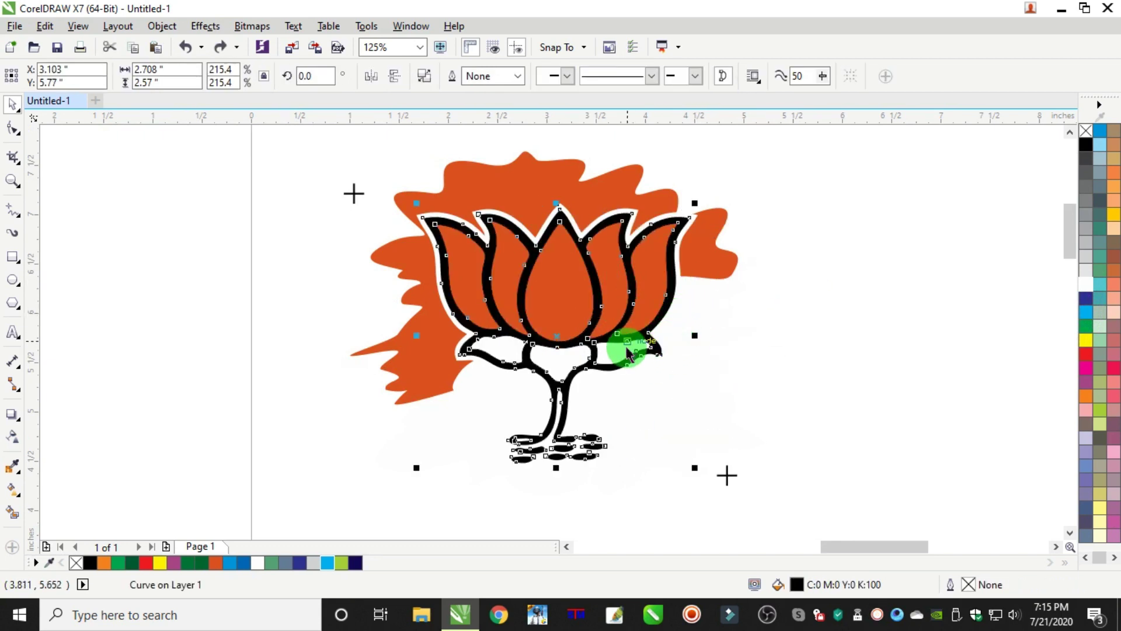
{"action": "left_click", "coordinate": [812, 357]}
Step: Delete the three white leaf shapes beneath the lotus petals
{"action": "left_click", "coordinate": [620, 350]}
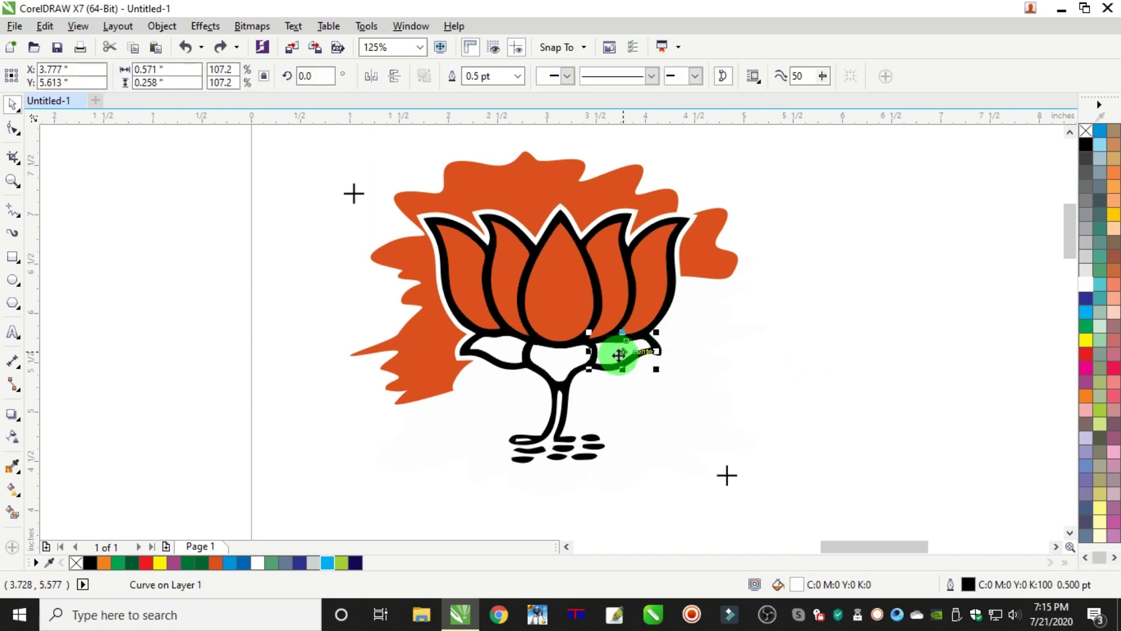
{"action": "key", "text": "Delete"}
{"action": "left_click", "coordinate": [551, 360]}
{"action": "key", "text": "Delete"}
{"action": "left_click", "coordinate": [496, 353]}
{"action": "key", "text": "Delete"}
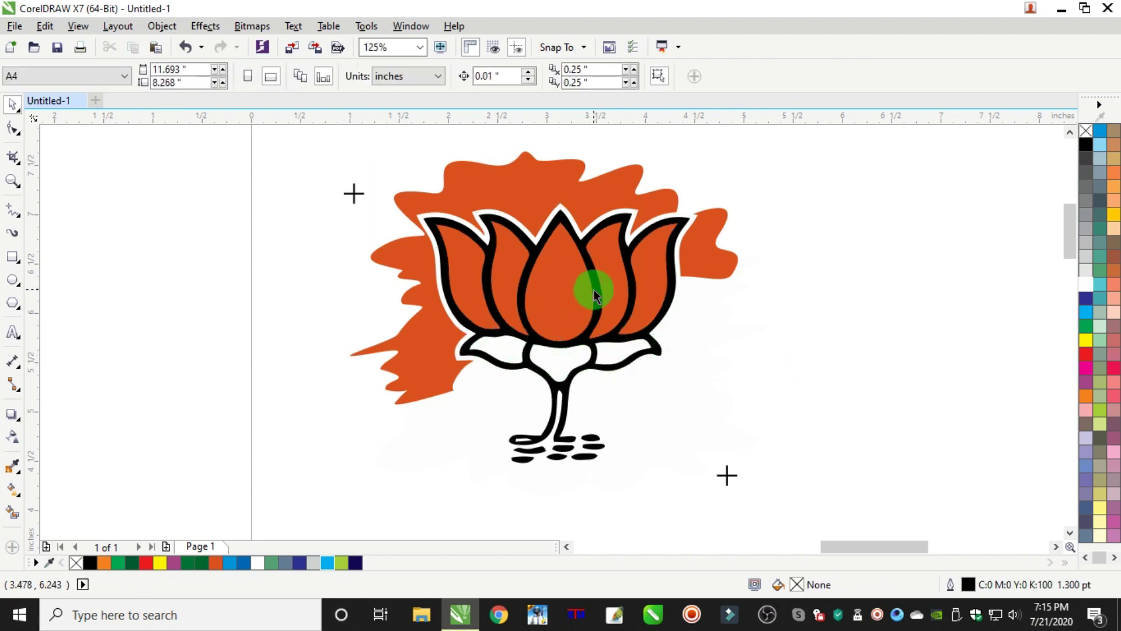
Step: Delete the black lotus linework, including its stem and water marks, from the artwork on the page
{"action": "left_click", "coordinate": [594, 288]}
{"action": "key", "text": "Delete"}
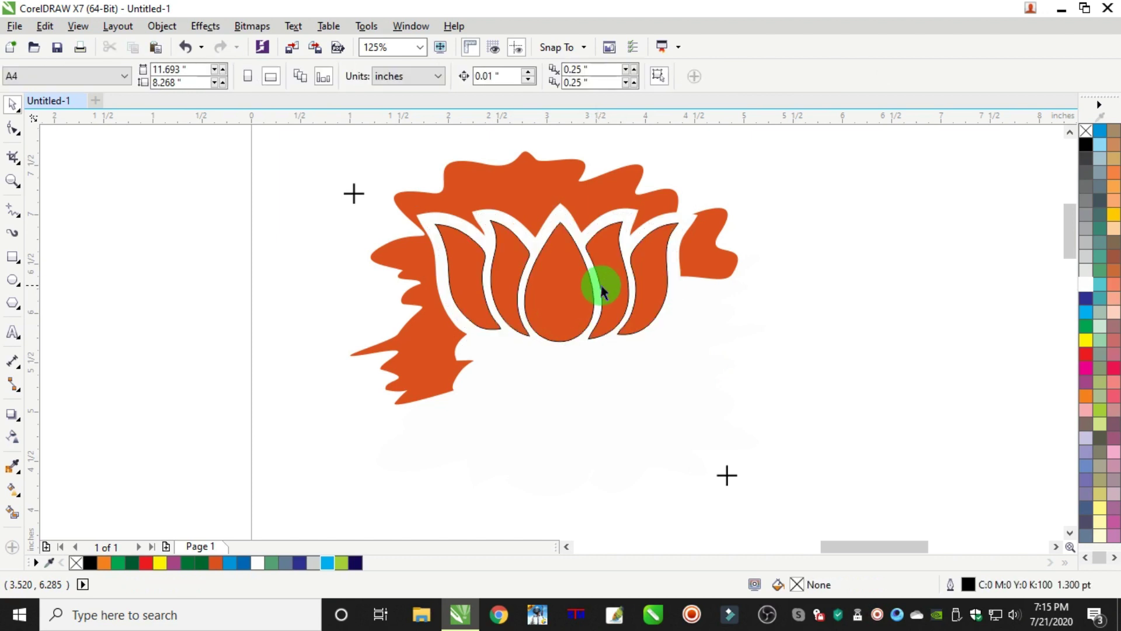
{"action": "key", "text": "ctrl+z"}
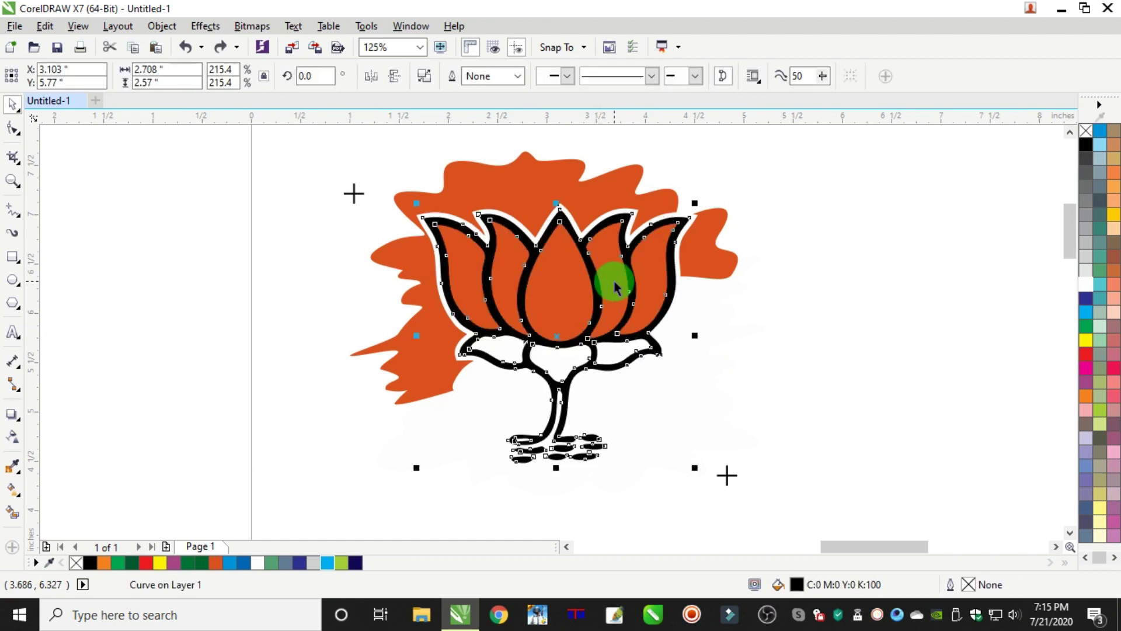
{"action": "key", "text": "Delete"}
Step: Remove the thin black outlines from the orange lotus petals
{"action": "scroll", "coordinate": [595, 250], "scroll_direction": "up", "scroll_amount": 3}
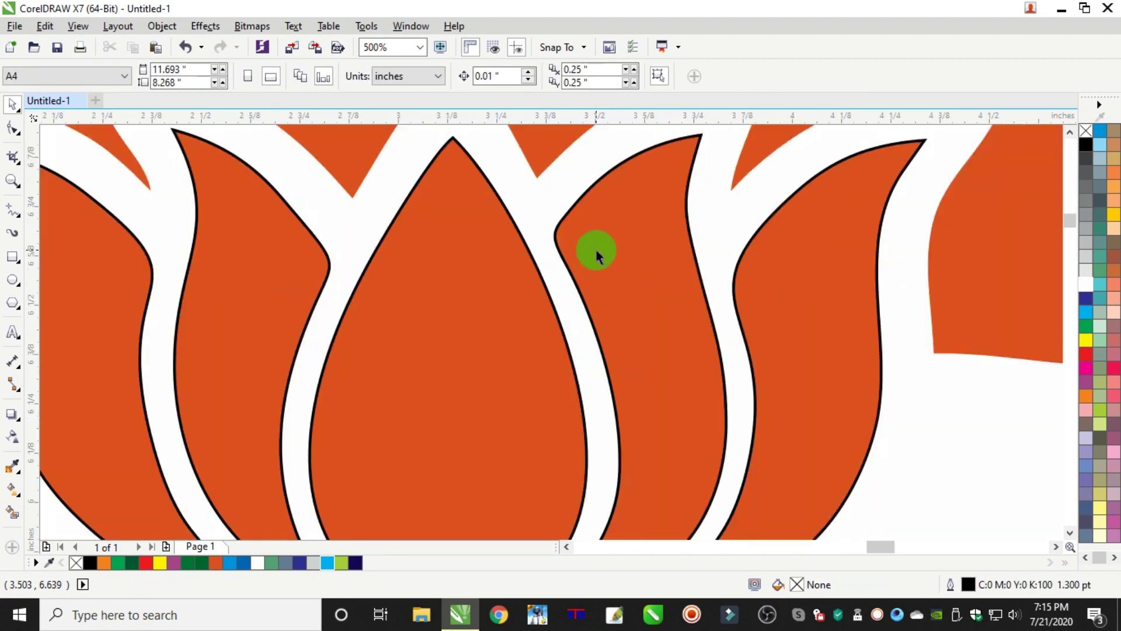
{"action": "scroll", "coordinate": [596, 250], "scroll_direction": "down", "scroll_amount": 3}
{"action": "left_click", "coordinate": [583, 248]}
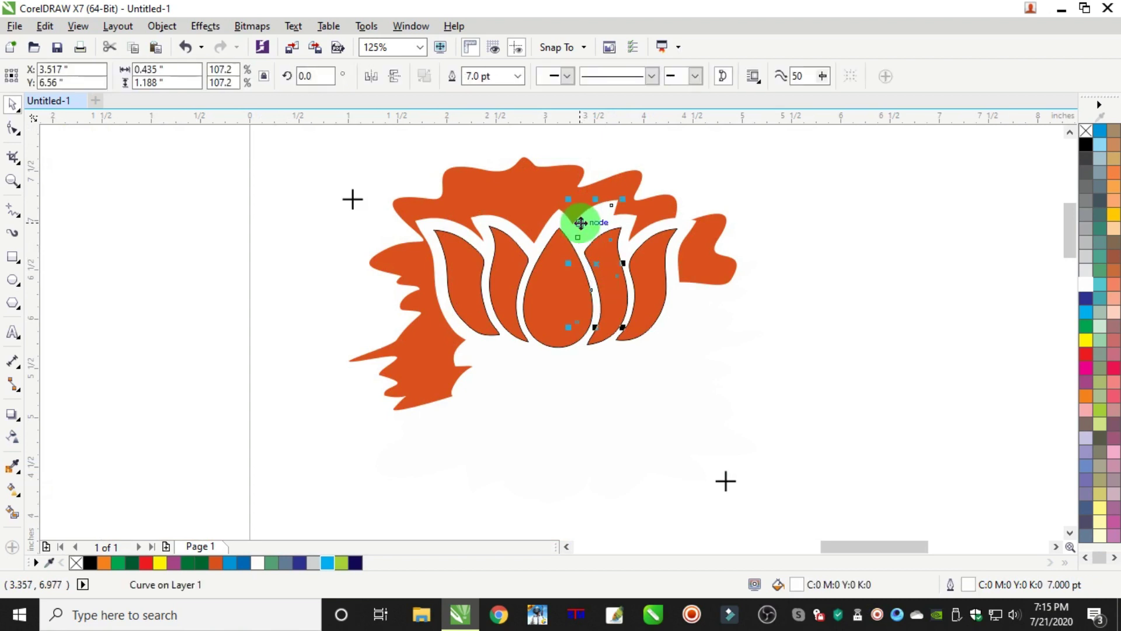
{"action": "left_click_drag", "start_coordinate": [822, 200], "coordinate": [472, 364]}
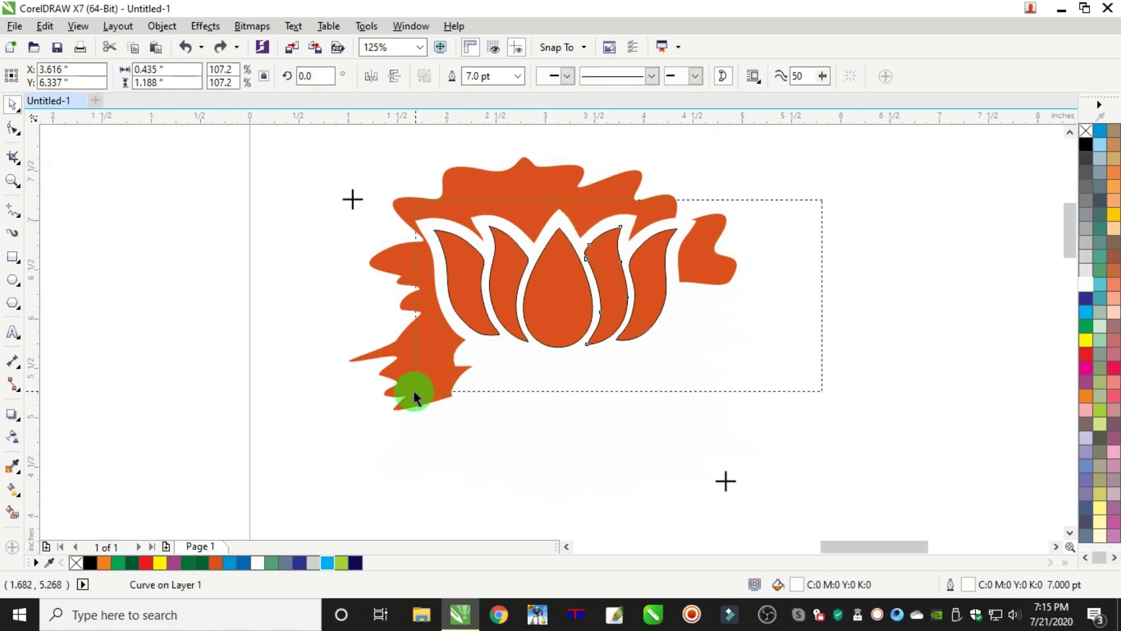
{"action": "left_click_drag", "start_coordinate": [414, 397], "coordinate": [415, 398]}
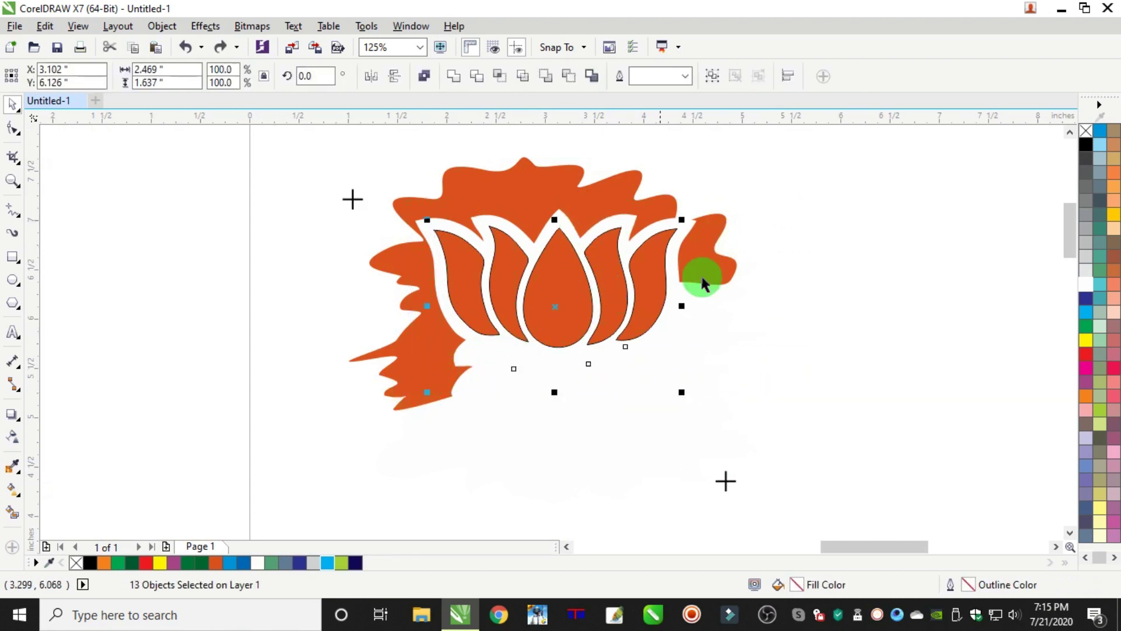
{"action": "right_click", "coordinate": [1085, 132]}
{"action": "left_click", "coordinate": [786, 257]}
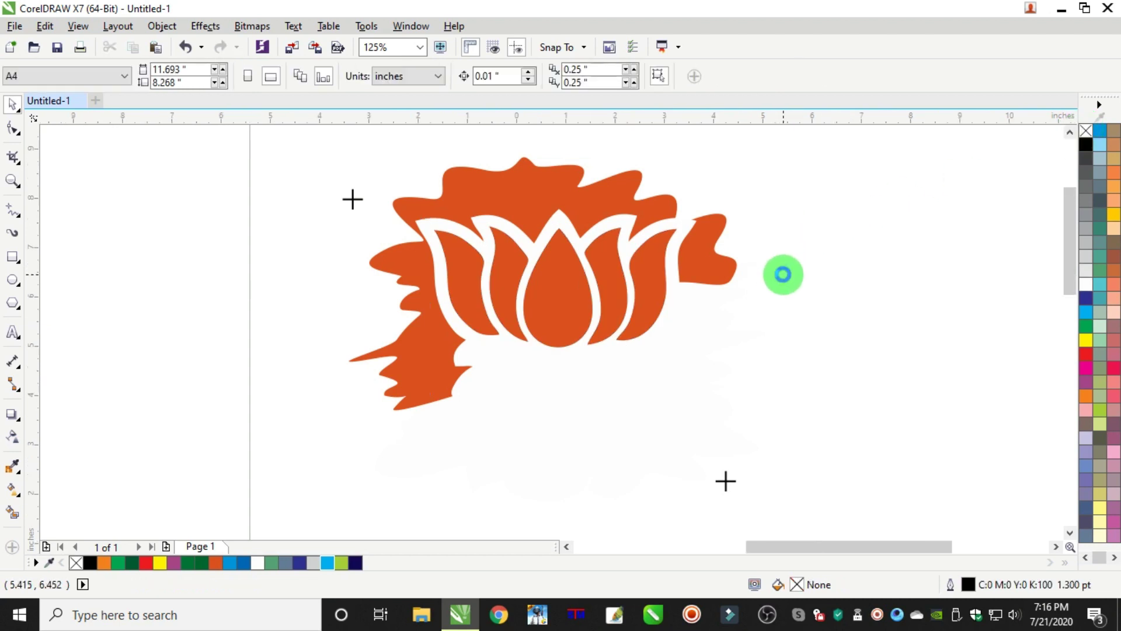
Step: Fill the orange splash behind the lotus with black
{"action": "scroll", "coordinate": [741, 258], "scroll_direction": "down", "scroll_amount": 2}
{"action": "scroll", "coordinate": [739, 260], "scroll_direction": "up", "scroll_amount": 2}
{"action": "scroll", "coordinate": [737, 267], "scroll_direction": "down", "scroll_amount": 1}
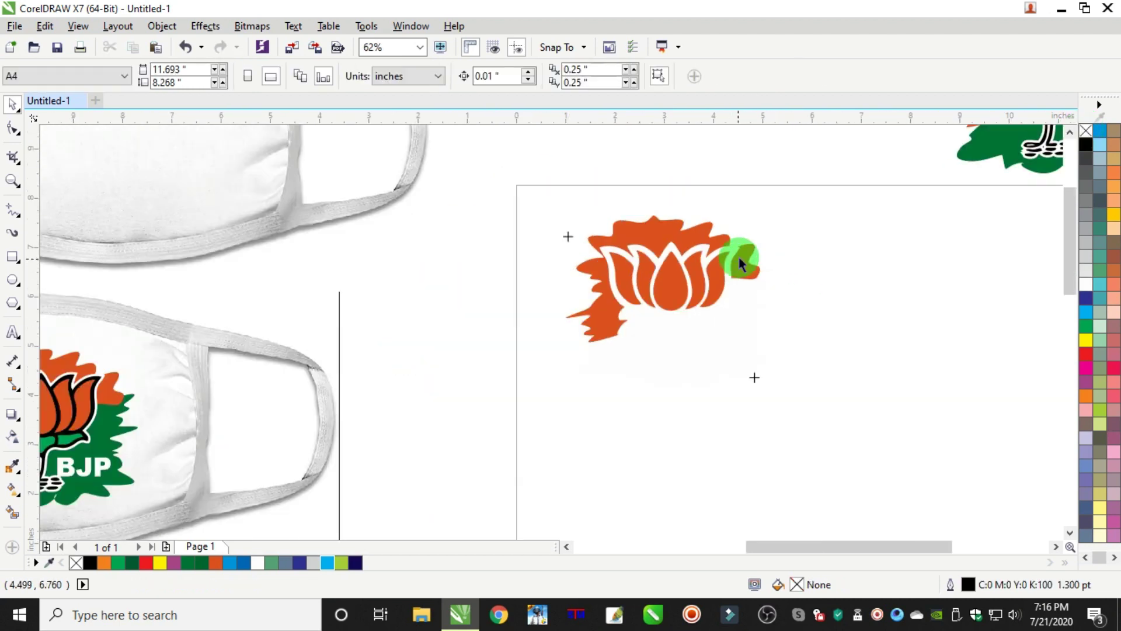
{"action": "left_click", "coordinate": [673, 232]}
{"action": "left_click", "coordinate": [1085, 145]}
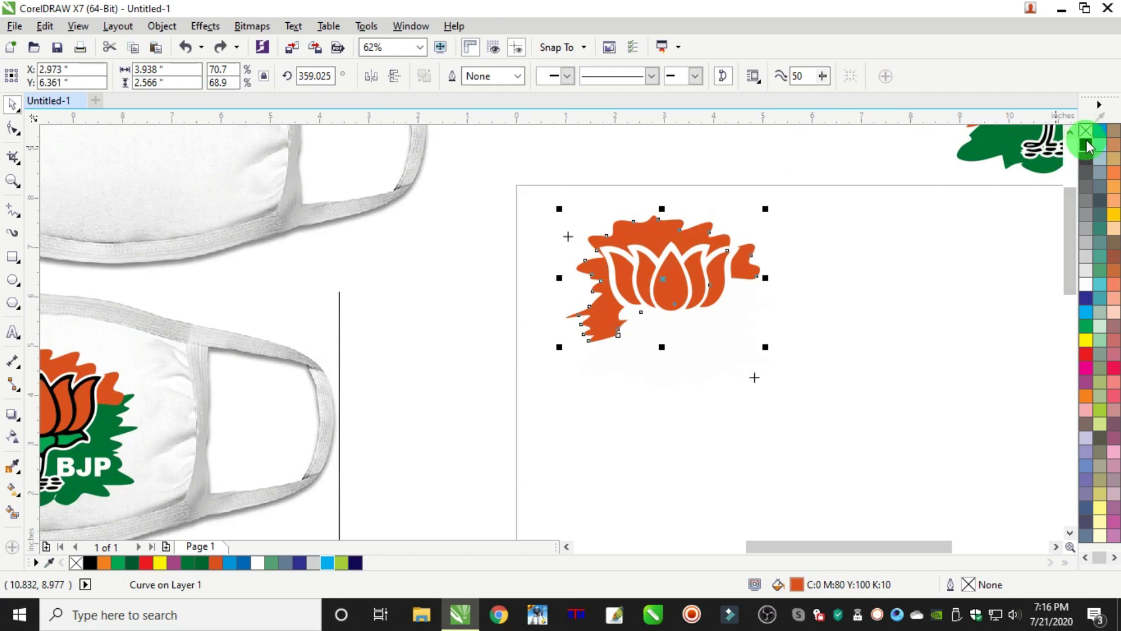
{"action": "left_click", "coordinate": [800, 248]}
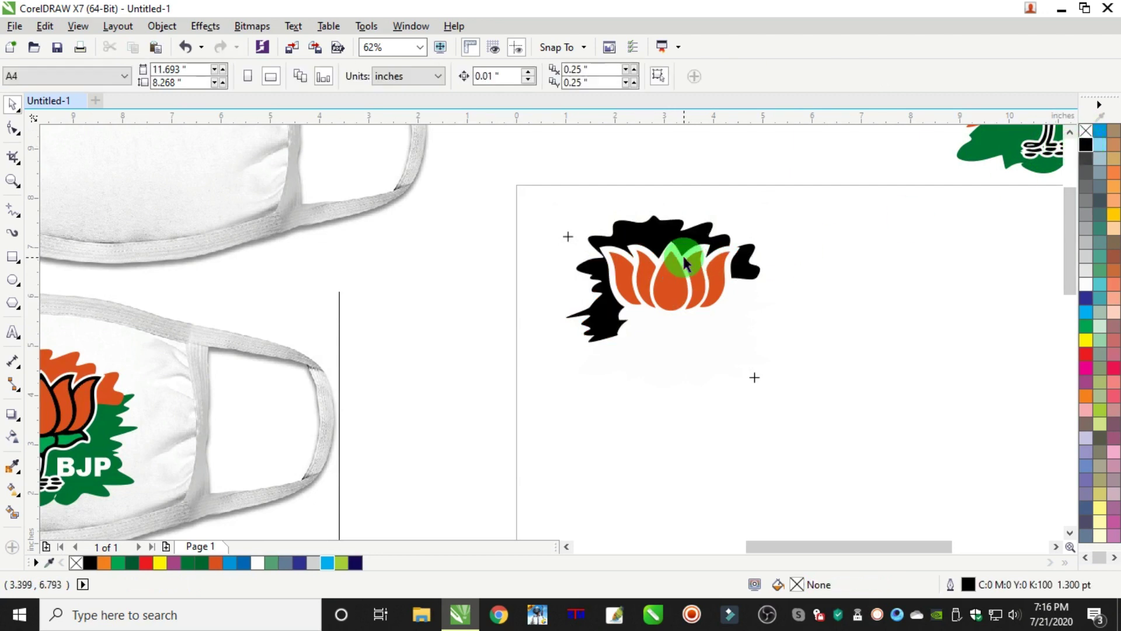
Step: Select the five orange lotus petals together and fill them with black
{"action": "scroll", "coordinate": [708, 269], "scroll_direction": "up", "scroll_amount": 1}
{"action": "left_click", "coordinate": [720, 269]}
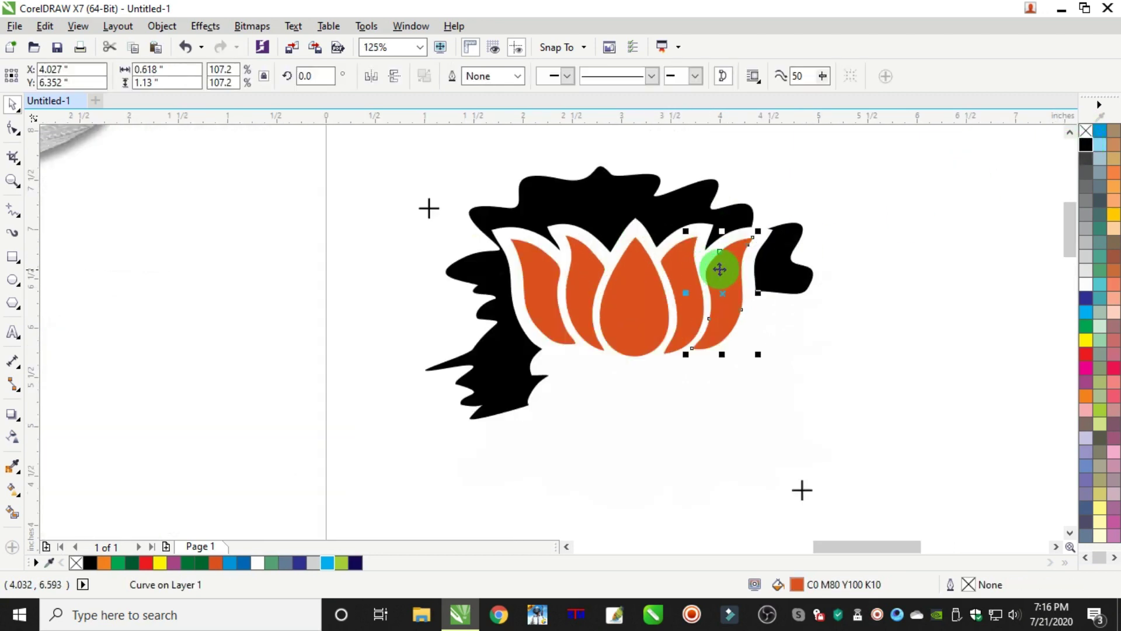
{"action": "left_click", "coordinate": [635, 292], "text": "shift"}
{"action": "left_click", "coordinate": [586, 280], "text": "shift"}
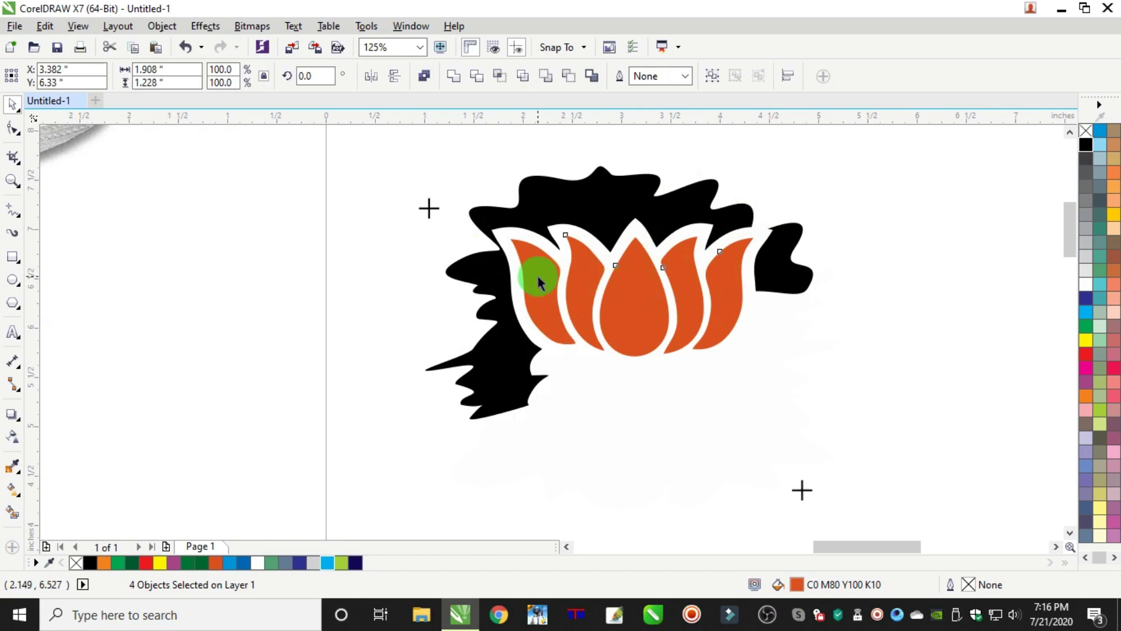
{"action": "left_click", "coordinate": [1086, 144]}
{"action": "left_click", "coordinate": [927, 229]}
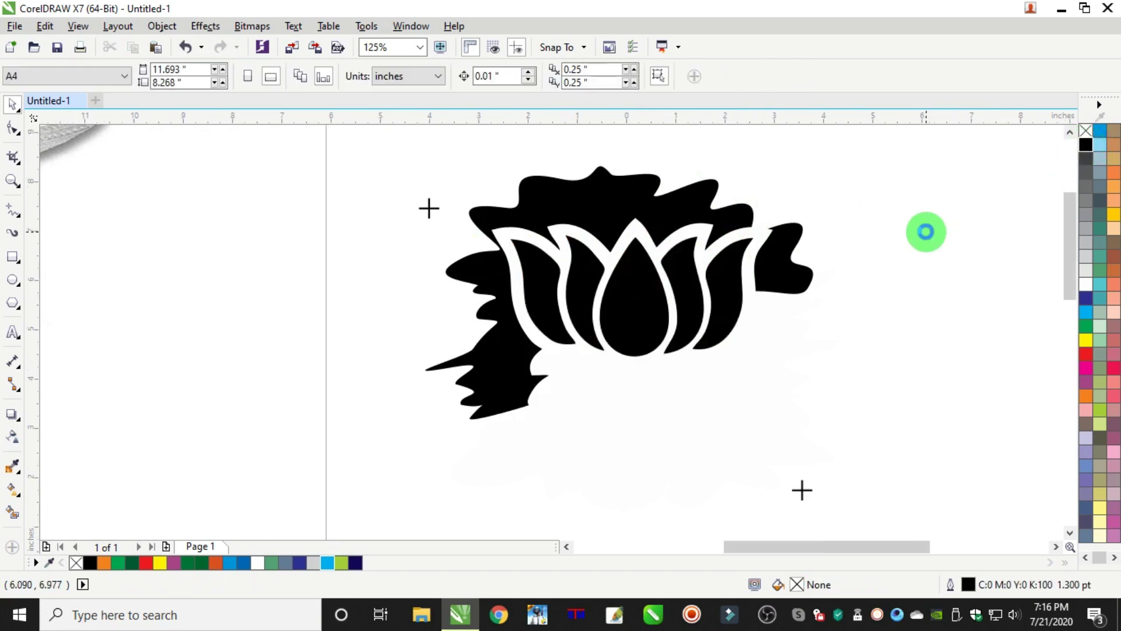
Step: Group the black lotus separation with its registration crosses and move the group above the page, over the blank mask
{"action": "scroll", "coordinate": [926, 232], "scroll_direction": "down", "scroll_amount": 1}
{"action": "left_click_drag", "start_coordinate": [633, 168], "coordinate": [921, 370]}
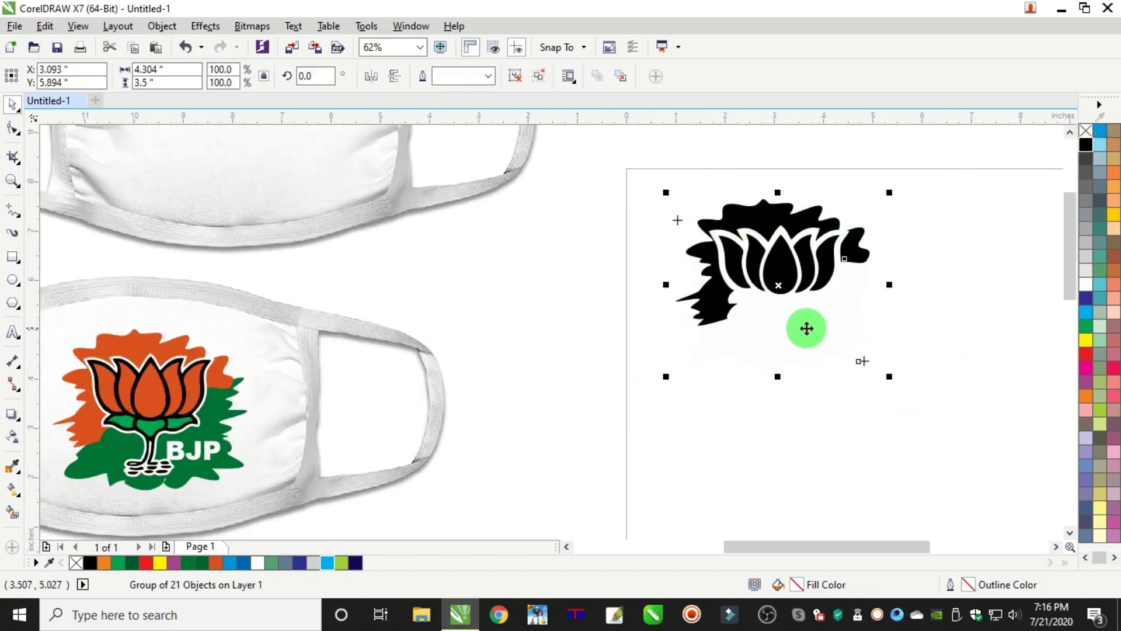
{"action": "scroll", "coordinate": [807, 328], "scroll_direction": "down", "scroll_amount": 2}
{"action": "left_click_drag", "start_coordinate": [814, 306], "coordinate": [798, 171]}
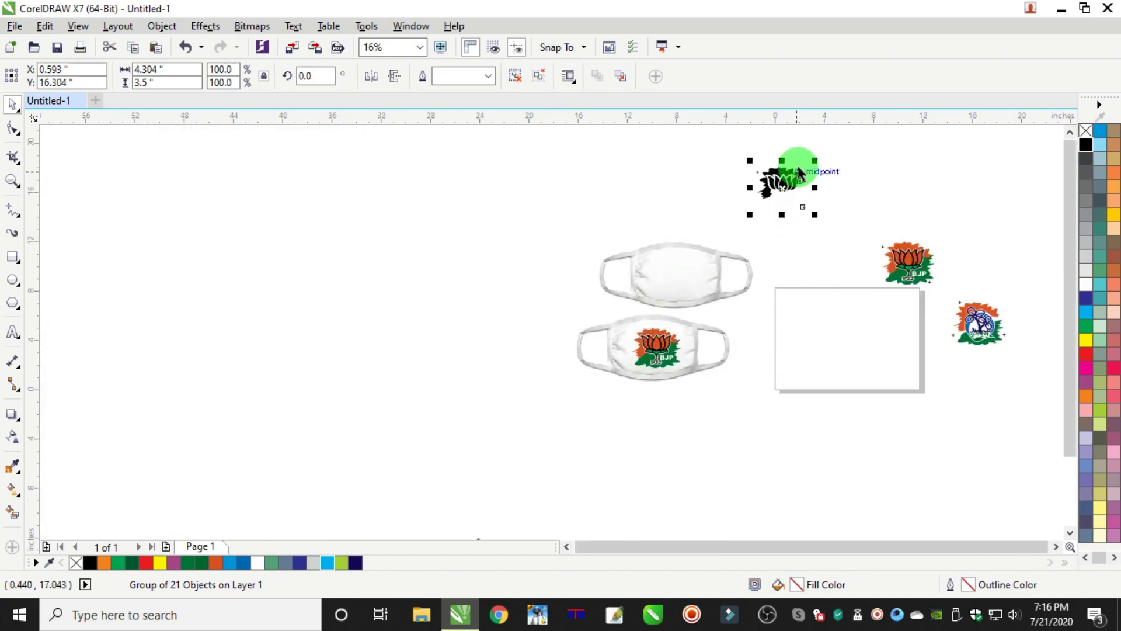
{"action": "scroll", "coordinate": [799, 171], "scroll_direction": "up", "scroll_amount": 2}
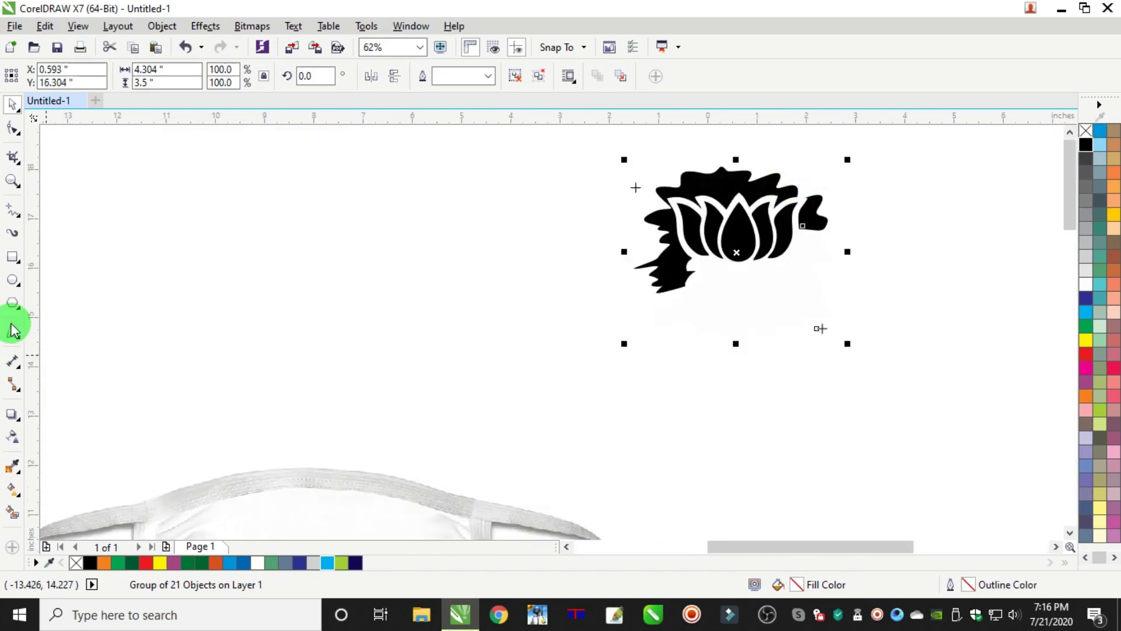
Step: Add the text label "Orange" beside the black lotus separation and enlarge it to about 43 pt
{"action": "left_click", "coordinate": [13, 332]}
{"action": "left_click", "coordinate": [758, 200]}
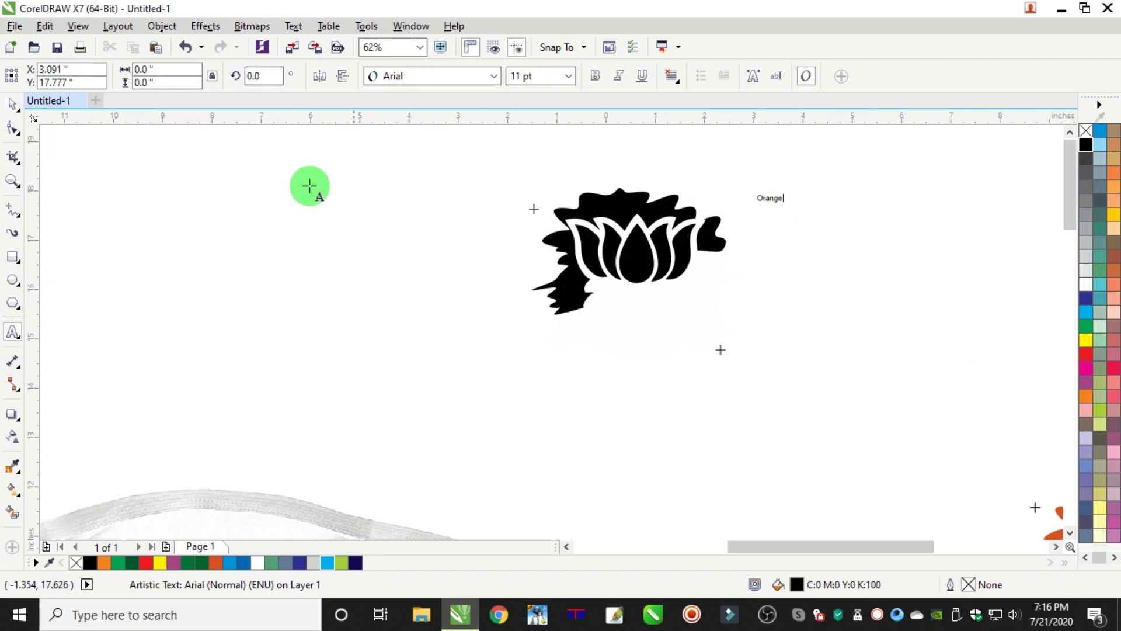
{"action": "left_click", "coordinate": [14, 105]}
{"action": "left_click_drag", "start_coordinate": [788, 209], "coordinate": [846, 267]}
{"action": "scroll", "coordinate": [846, 267], "scroll_direction": "down", "scroll_amount": 2}
{"action": "scroll", "coordinate": [864, 276], "scroll_direction": "down", "scroll_amount": 2}
{"action": "scroll", "coordinate": [882, 286], "scroll_direction": "up", "scroll_amount": 5}
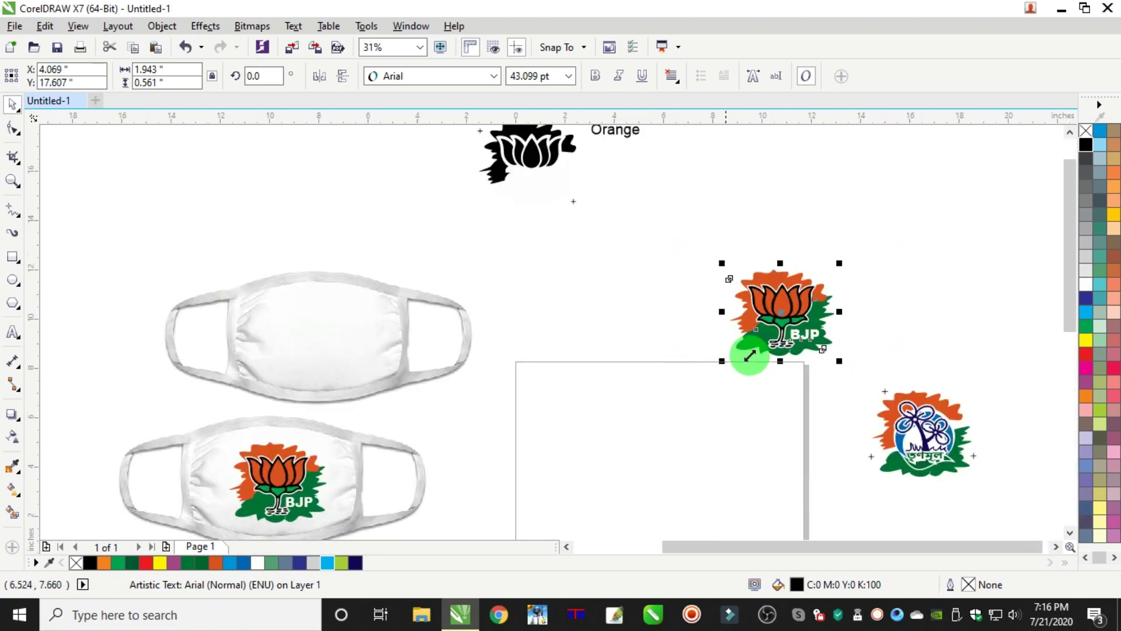
Step: Place a copy of the full BJP artwork with its registration crosses on the blank page, near its upper-left corner
{"action": "left_click_drag", "start_coordinate": [746, 358], "coordinate": [567, 443]}
{"action": "scroll", "coordinate": [595, 450], "scroll_direction": "up", "scroll_amount": 2}
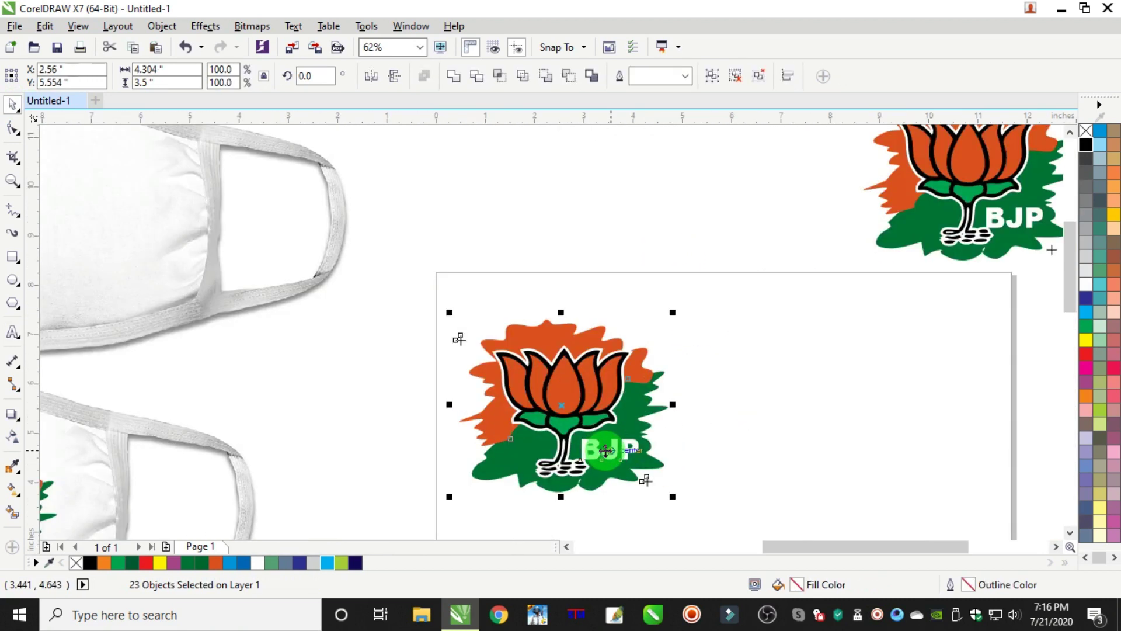
{"action": "left_click", "coordinate": [772, 368]}
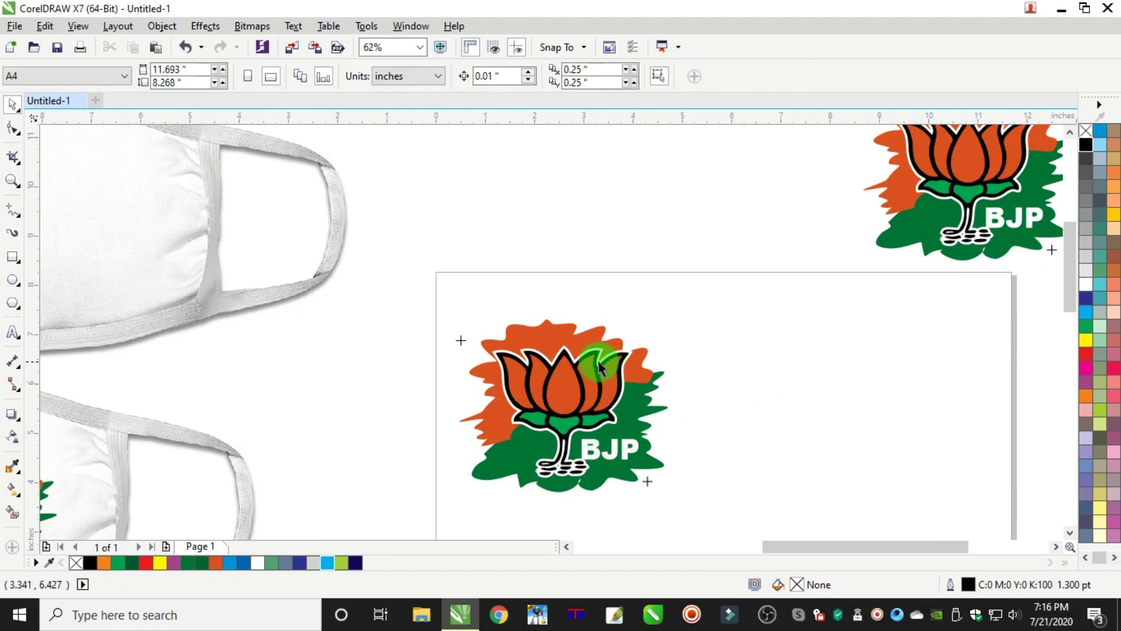
Step: Copy the black lotus outline out of the artwork on the page into the empty area above it
{"action": "left_click", "coordinate": [597, 365]}
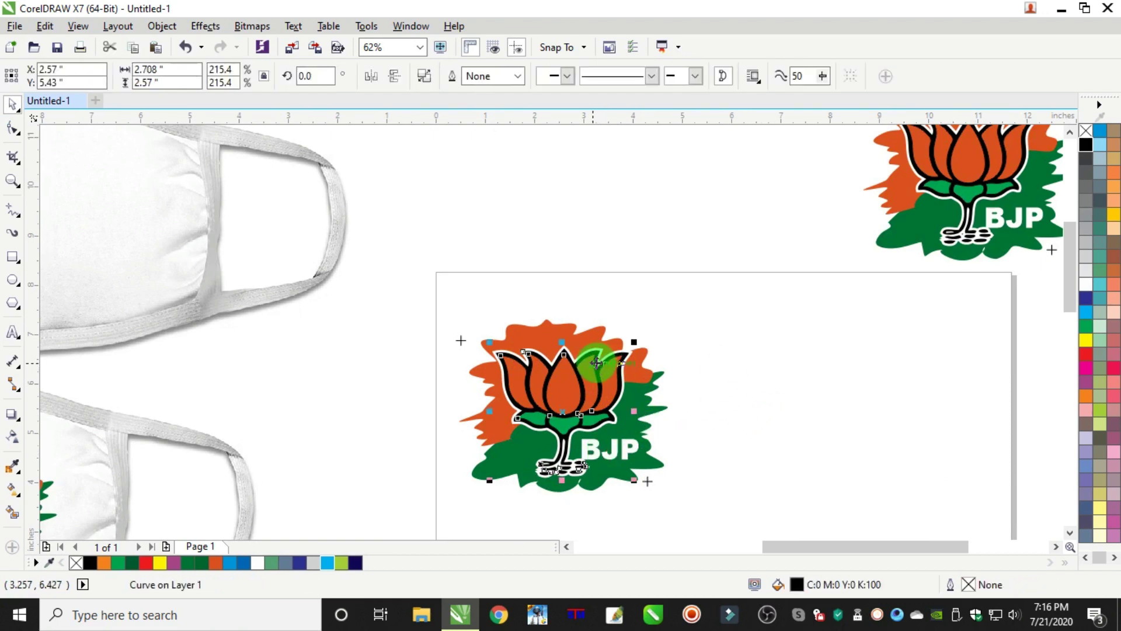
{"action": "left_click_drag", "start_coordinate": [597, 362], "coordinate": [661, 164]}
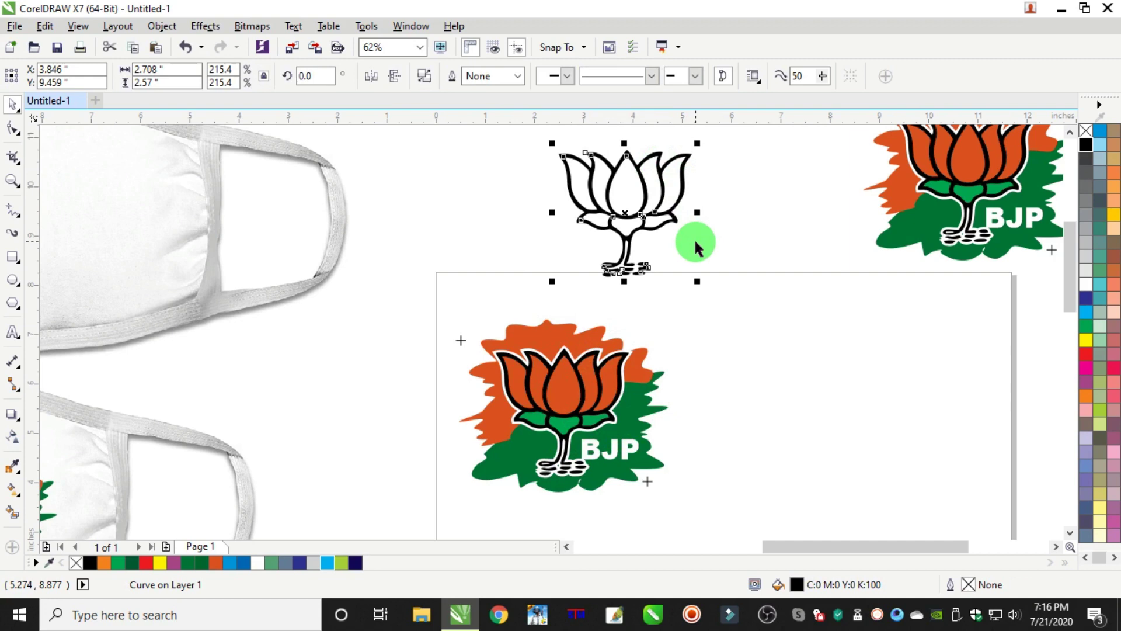
{"action": "scroll", "coordinate": [695, 245], "scroll_direction": "down", "scroll_amount": 2}
{"action": "scroll", "coordinate": [693, 190], "scroll_direction": "up", "scroll_amount": 2}
{"action": "left_click_drag", "start_coordinate": [656, 263], "coordinate": [680, 209]}
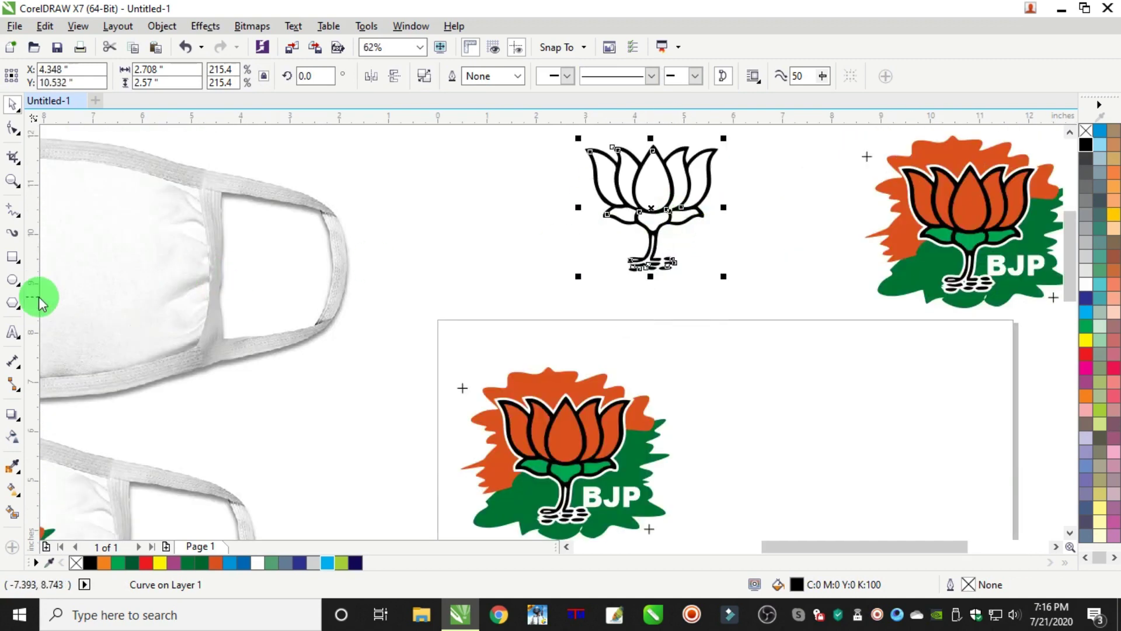
Step: Abandon the new text label and delete the black lotus outline copy above the page
{"action": "left_click", "coordinate": [12, 332]}
{"action": "left_click", "coordinate": [476, 236]}
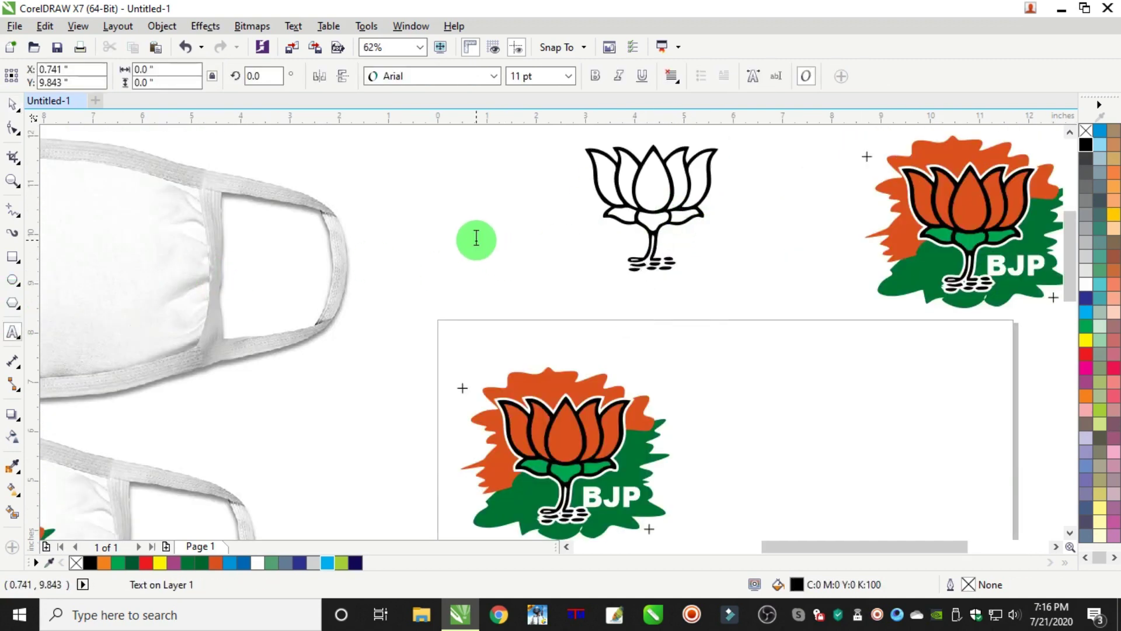
{"action": "left_click", "coordinate": [12, 105]}
{"action": "key", "text": "ctrl+z"}
{"action": "key", "text": "ctrl+z"}
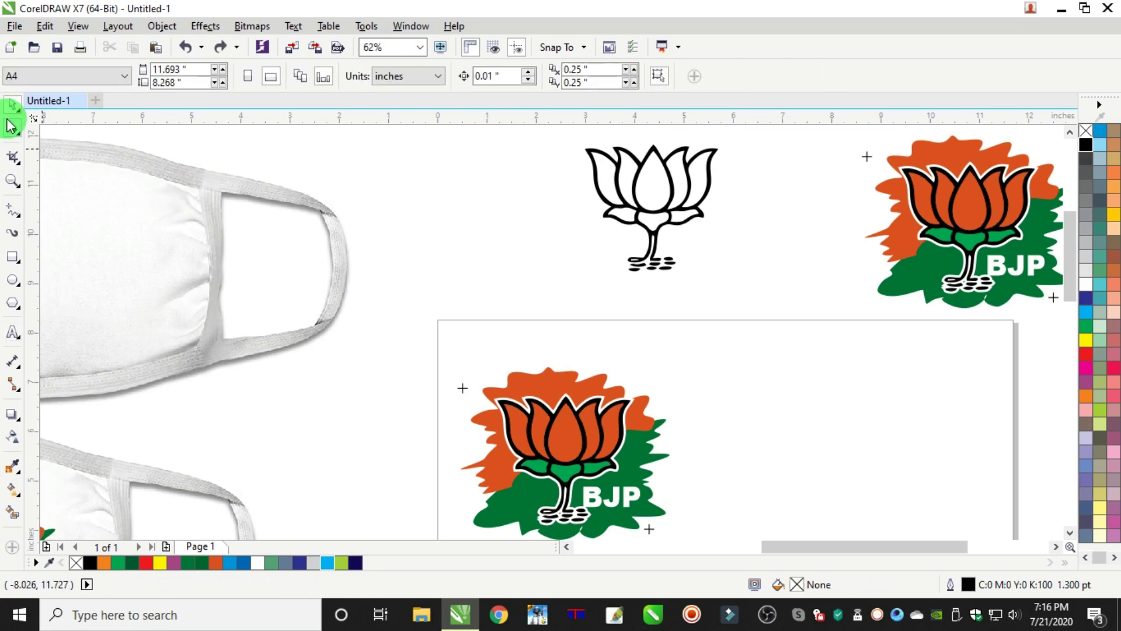
{"action": "key", "text": "Delete"}
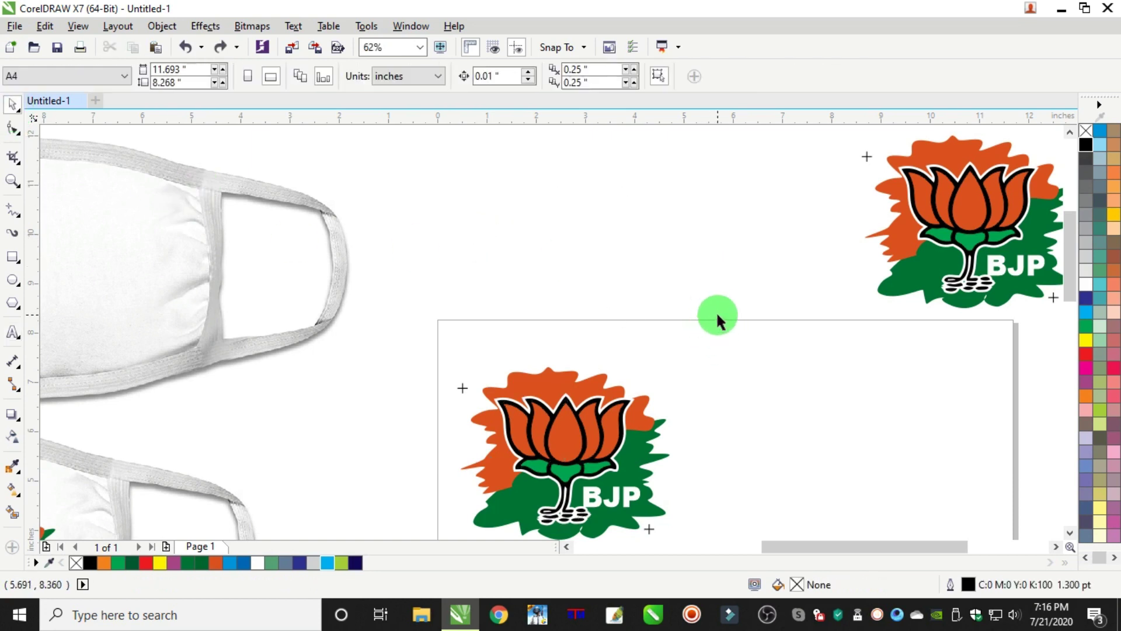
{"action": "left_click_drag", "start_coordinate": [733, 337], "coordinate": [500, 514]}
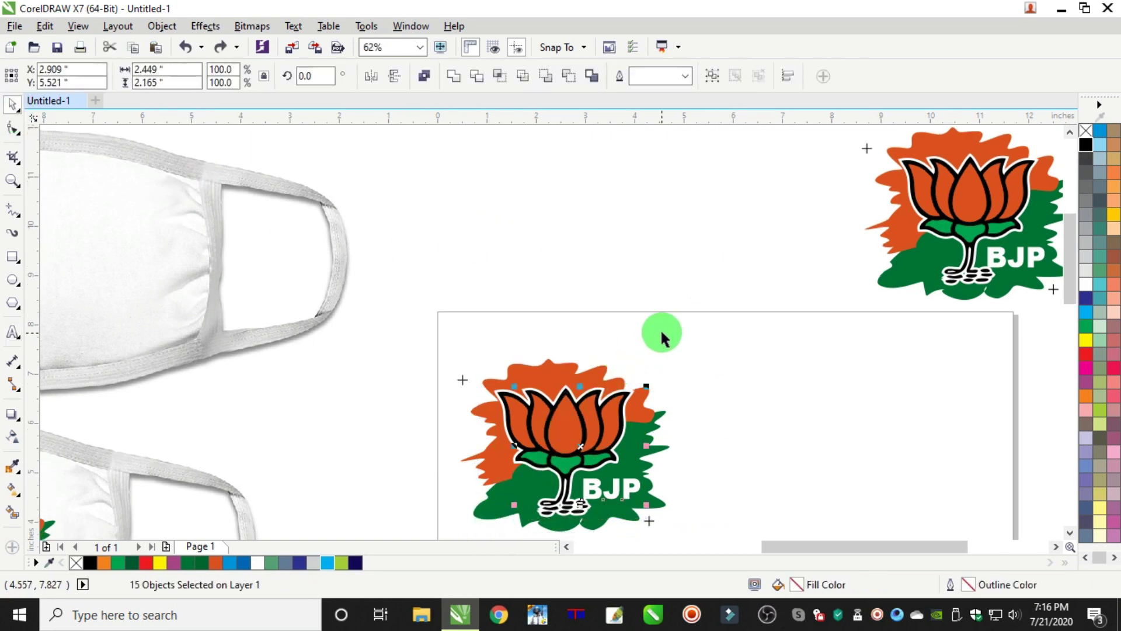
{"action": "scroll", "coordinate": [659, 328], "scroll_direction": "down", "scroll_amount": 6}
{"action": "scroll", "coordinate": [653, 356], "scroll_direction": "up", "scroll_amount": 3}
{"action": "left_click", "coordinate": [701, 362]}
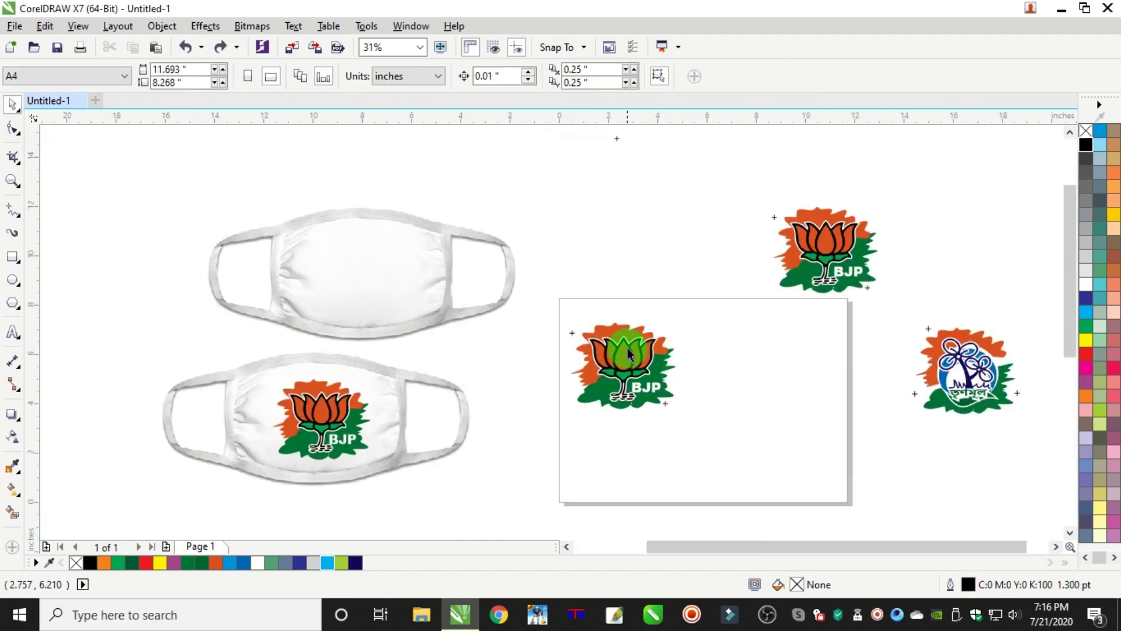
{"action": "left_click", "coordinate": [637, 337]}
{"action": "key", "text": "ctrl+z"}
Step: Select the black lotus outline on the page together with the registration cross at the artwork's upper left
{"action": "scroll", "coordinate": [589, 352], "scroll_direction": "up", "scroll_amount": 6}
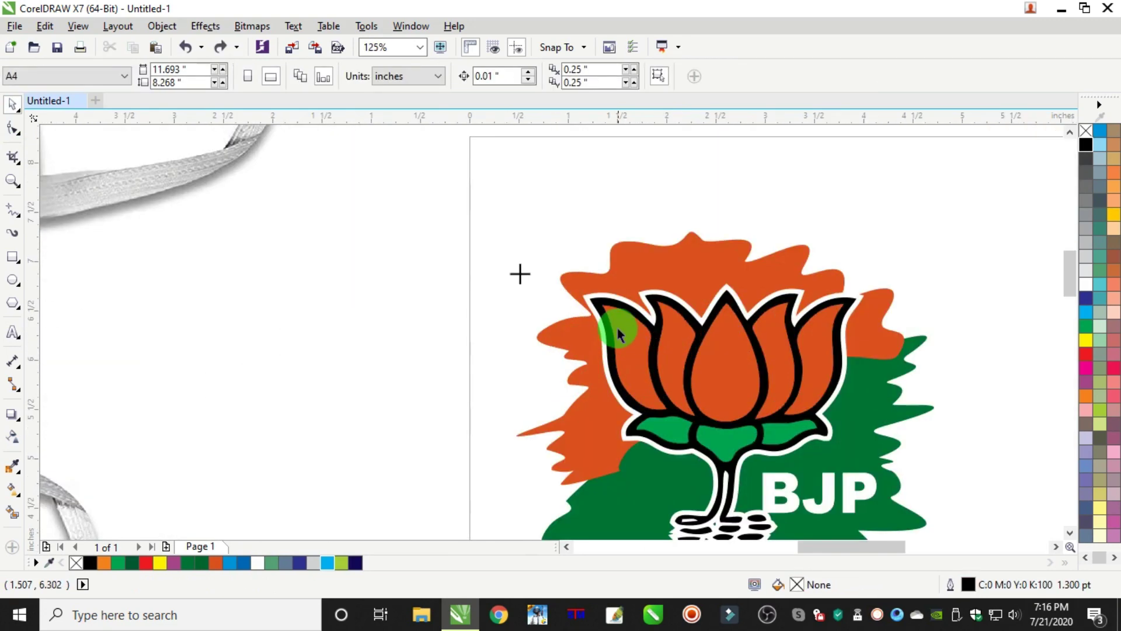
{"action": "left_click", "coordinate": [612, 325]}
{"action": "left_click", "coordinate": [521, 273], "text": "shift"}
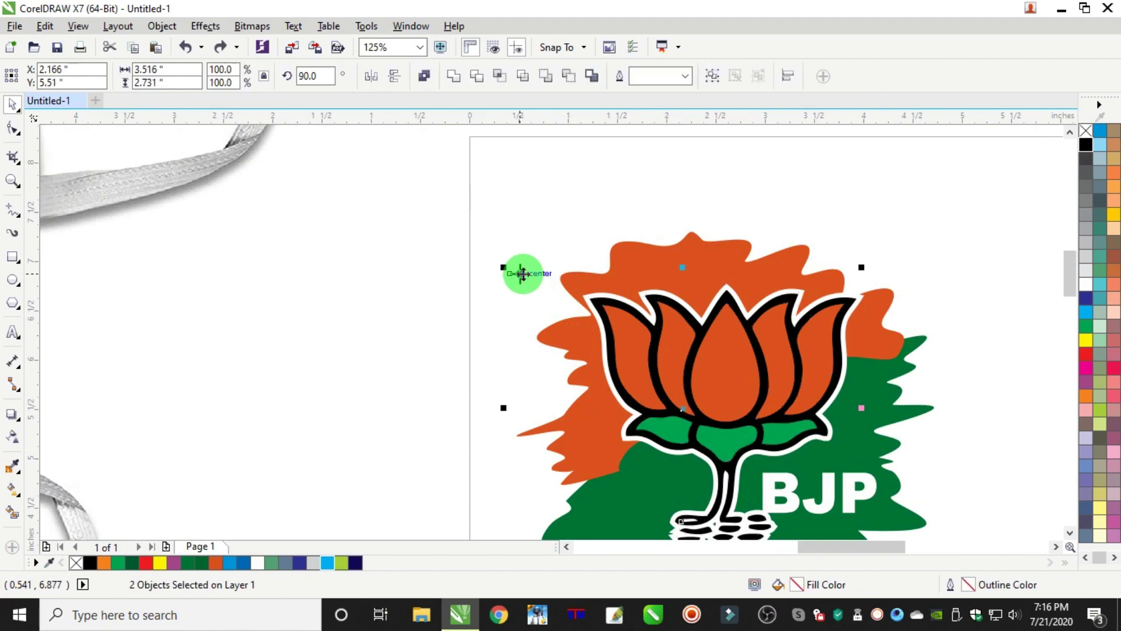
{"action": "scroll", "coordinate": [524, 277], "scroll_direction": "down", "scroll_amount": 2}
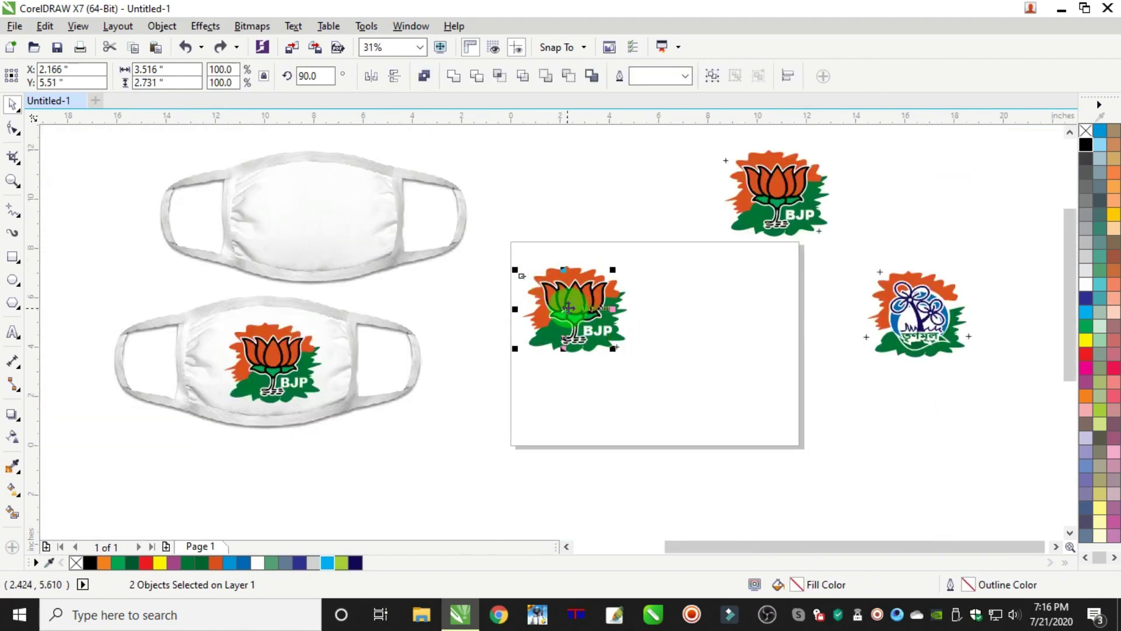